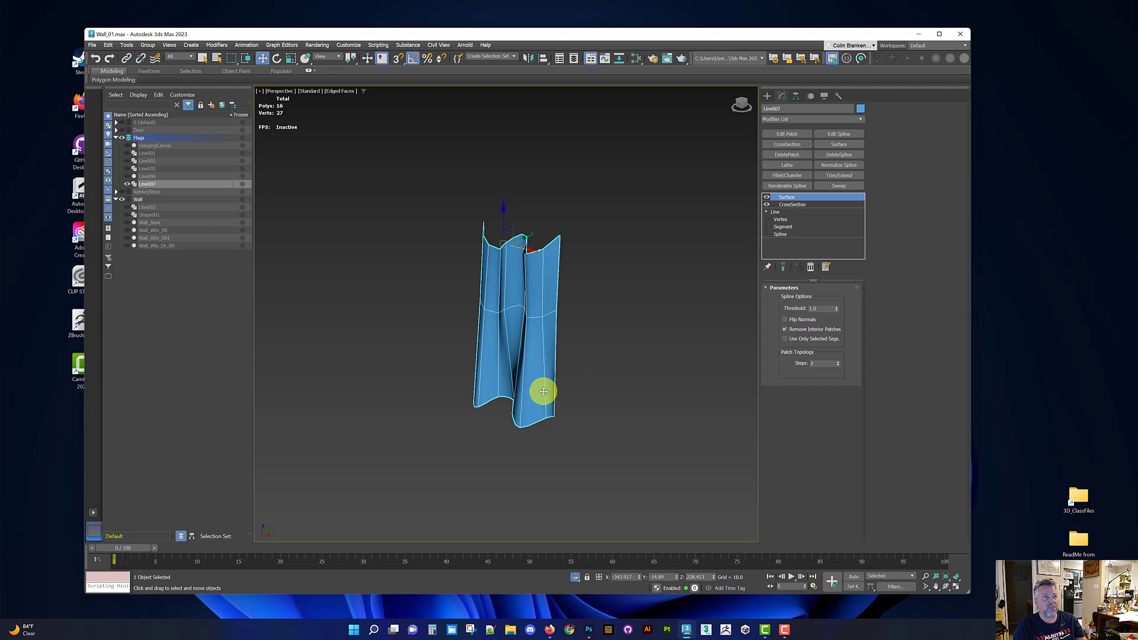
End the current flag's isolation, then select the flag mesh at the wall's other end and isolate it
middle_click_drag(543, 402, 539, 269, "alt")
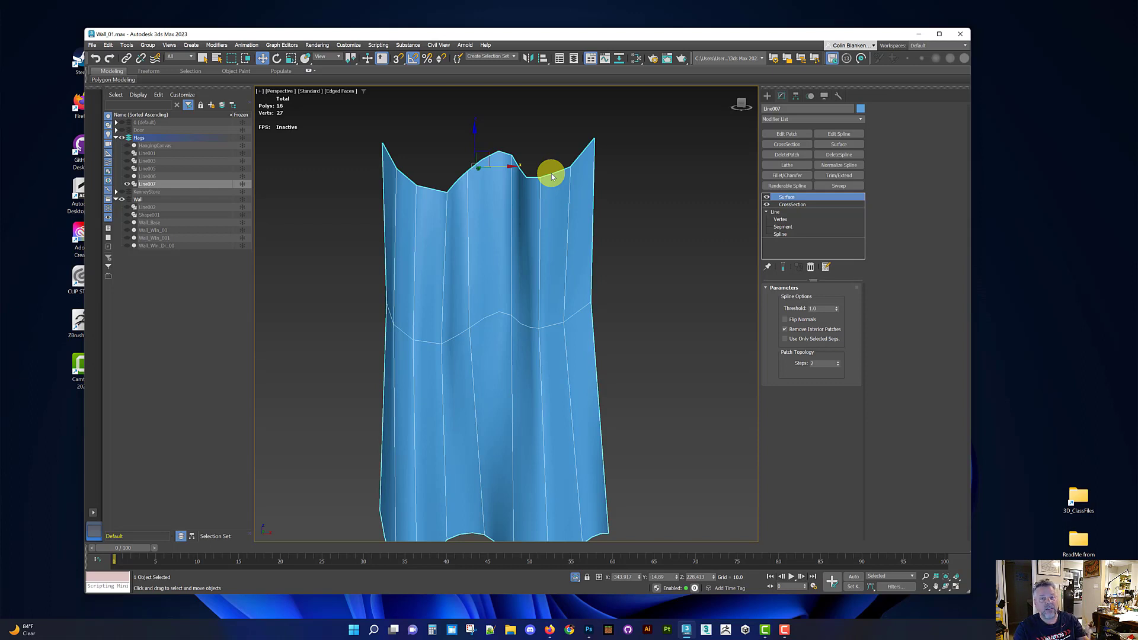
middle_click_drag(544, 271, 559, 278, "alt")
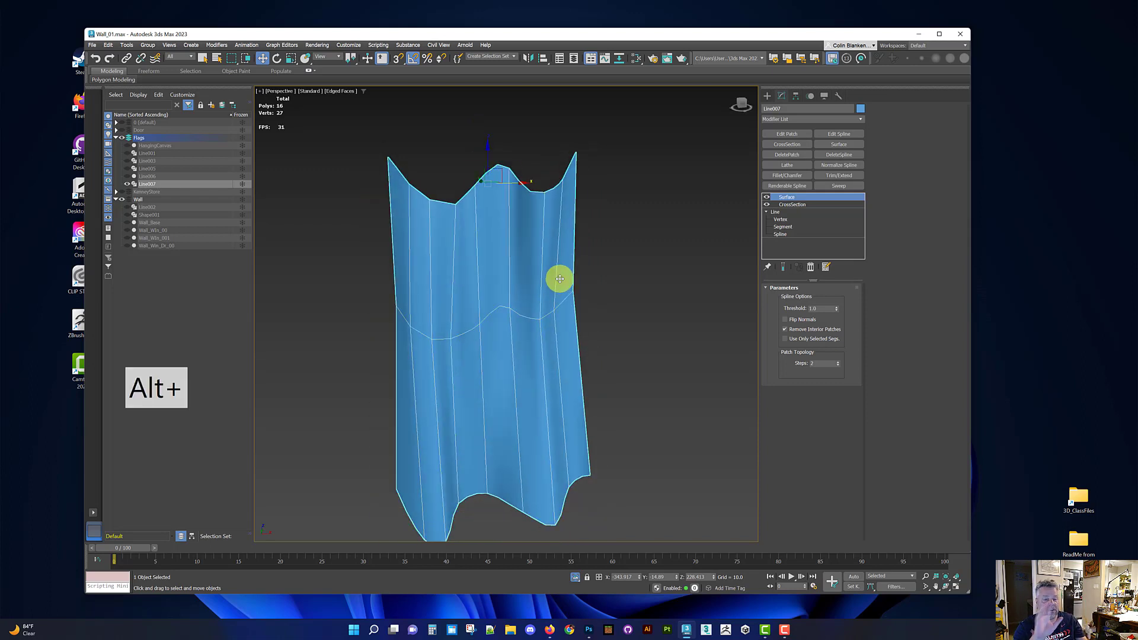
scroll(560, 279, "down", 3)
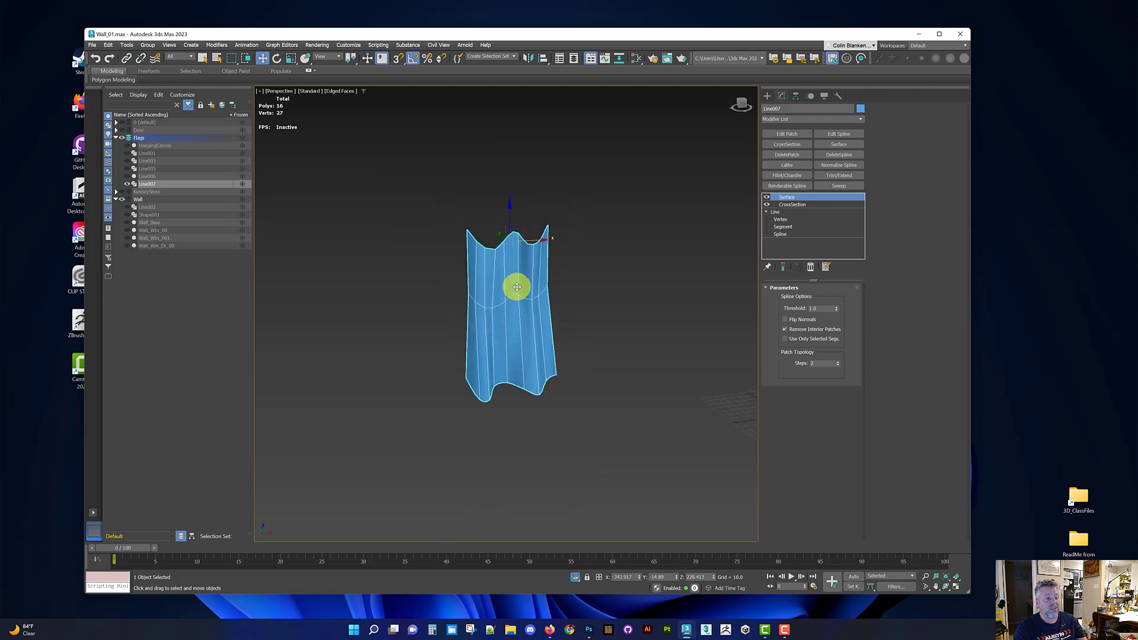
middle_click_drag(515, 284, 490, 284, "alt")
key("alt+q")
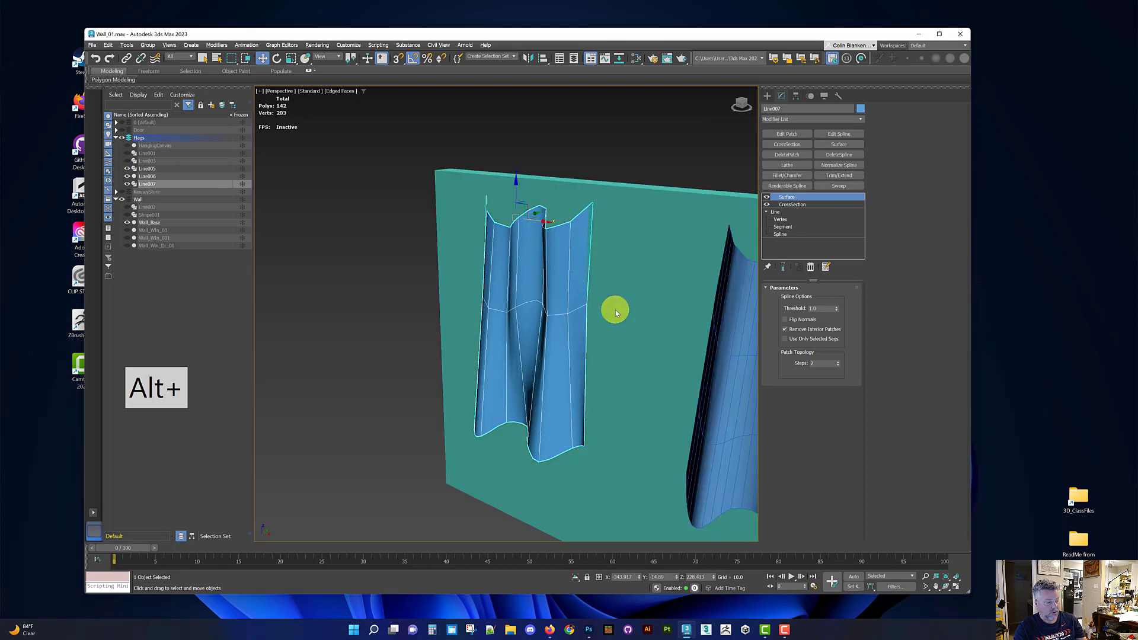
middle_click_drag(614, 307, 544, 288, "alt")
left_click(675, 347)
key("alt+q")
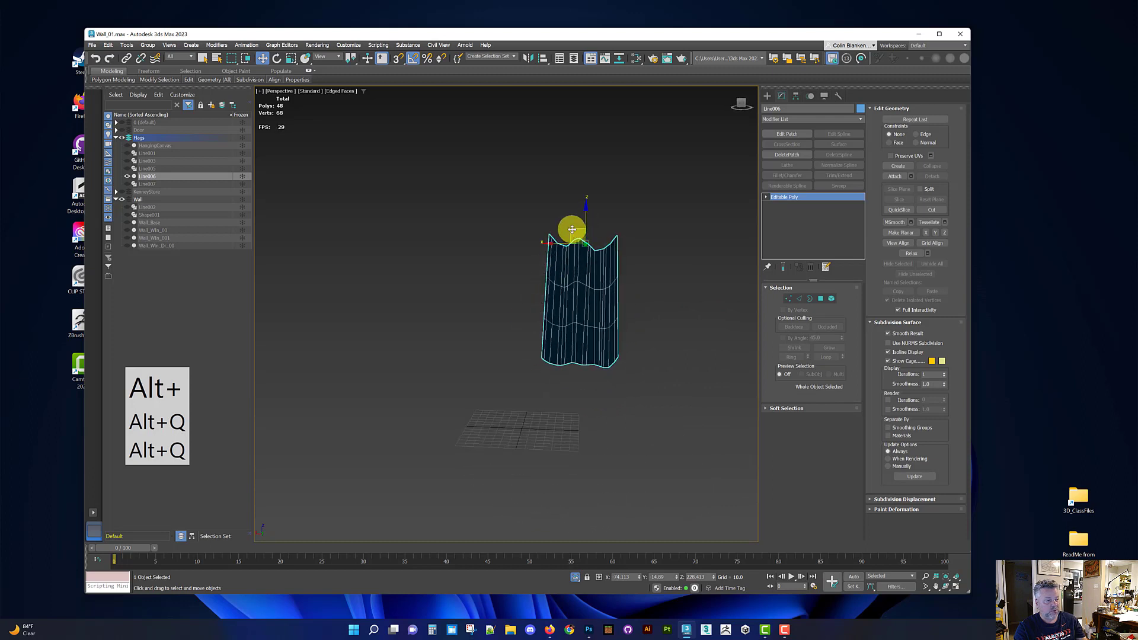
Try to move the isolated flag freely down to the grid origin
mouse_move(572, 230)
middle_mouse_down("alt")
mouse_move(564, 241)
mouse_move(596, 282)
mouse_move(621, 291)
mouse_move(596, 273)
middle_mouse_up("alt")
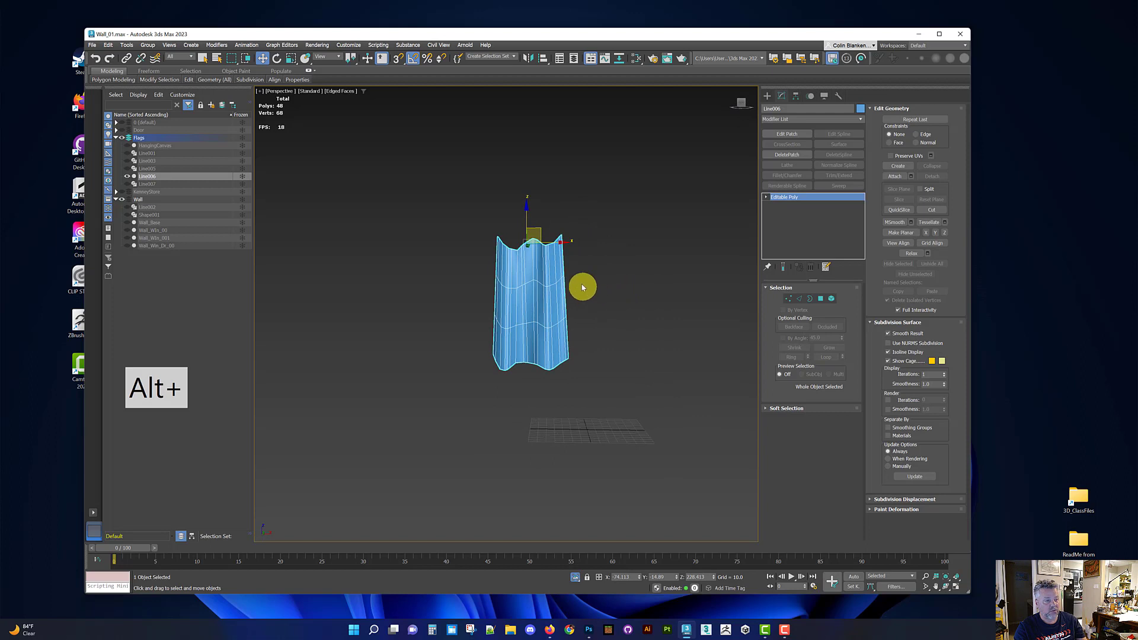
left_click_drag(534, 233, 593, 291)
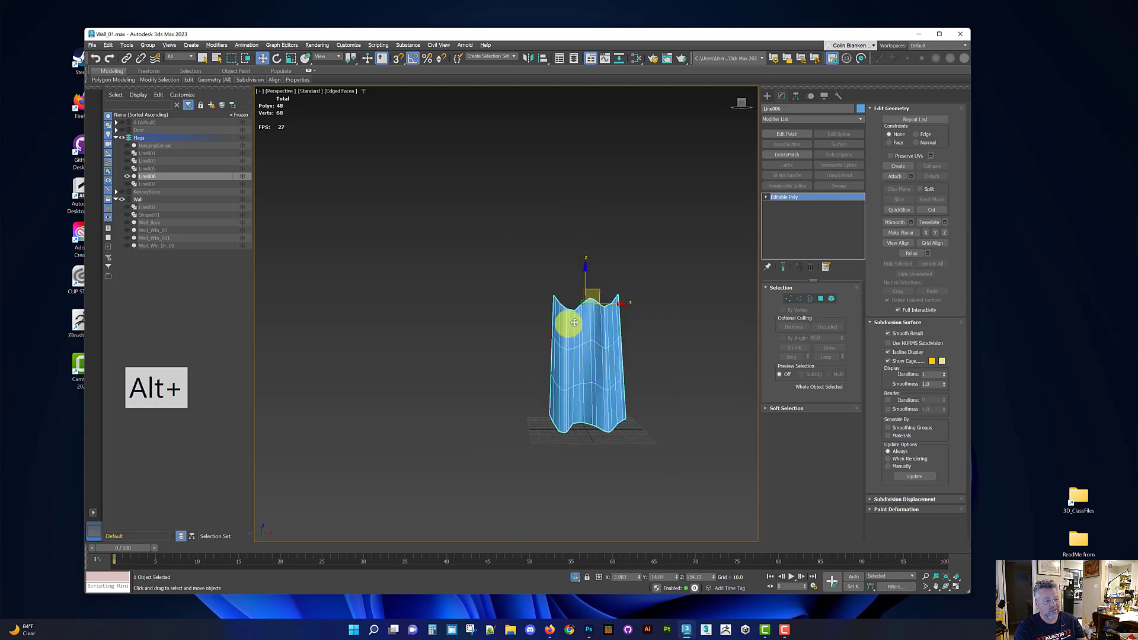
mouse_move(574, 323)
middle_mouse_down("alt")
mouse_move(614, 322)
mouse_move(565, 299)
mouse_move(577, 305)
mouse_move(544, 322)
mouse_move(584, 376)
mouse_move(538, 363)
mouse_move(581, 318)
middle_mouse_up("alt")
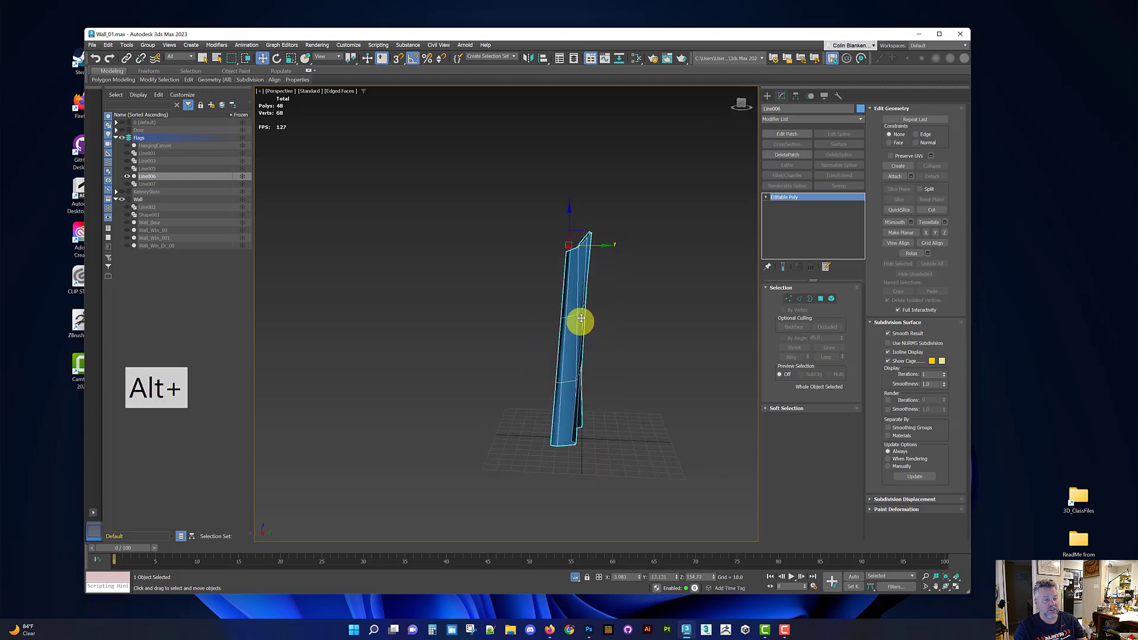
key("ctrl+z")
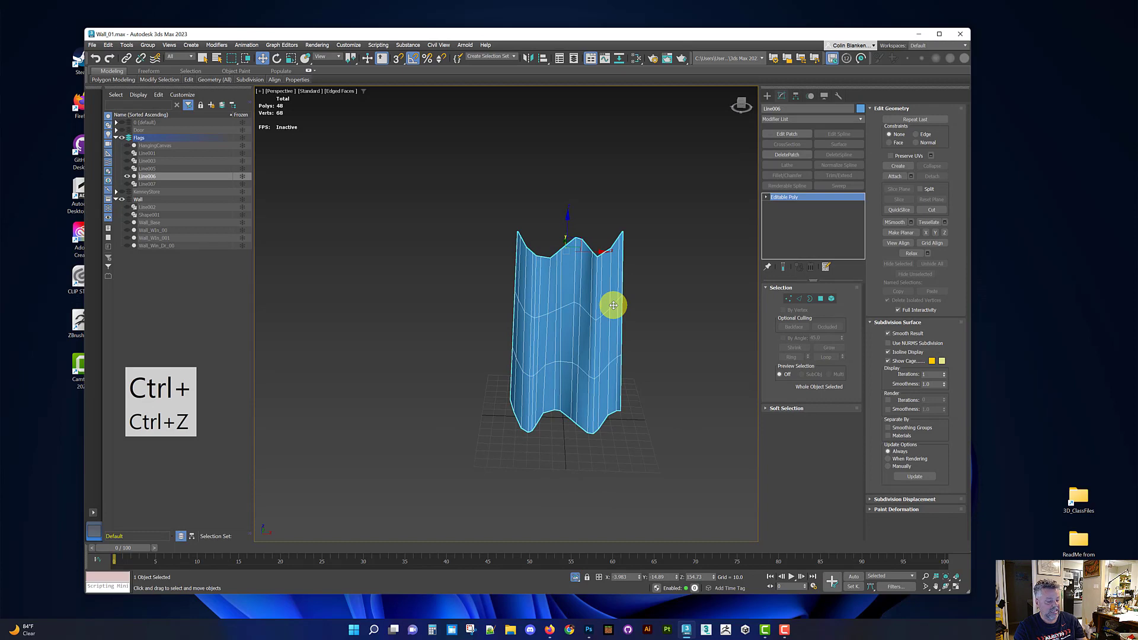
key("ctrl+z")
End the isolation and move the selected flag slightly higher on the wall
key("alt+q")
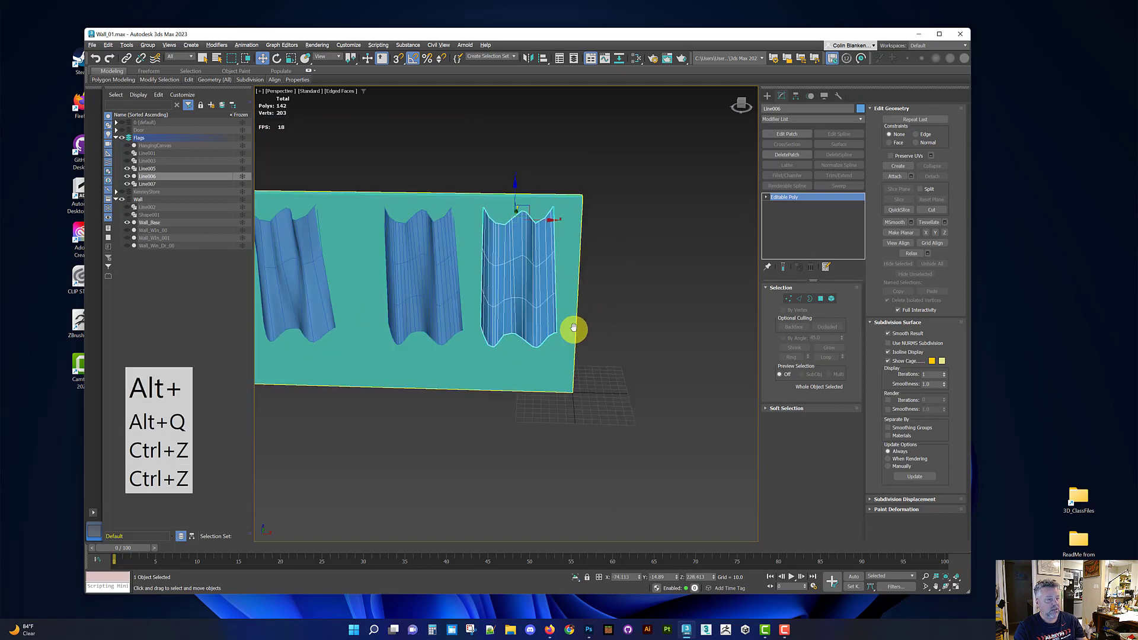
left_click_drag(525, 208, 528, 201)
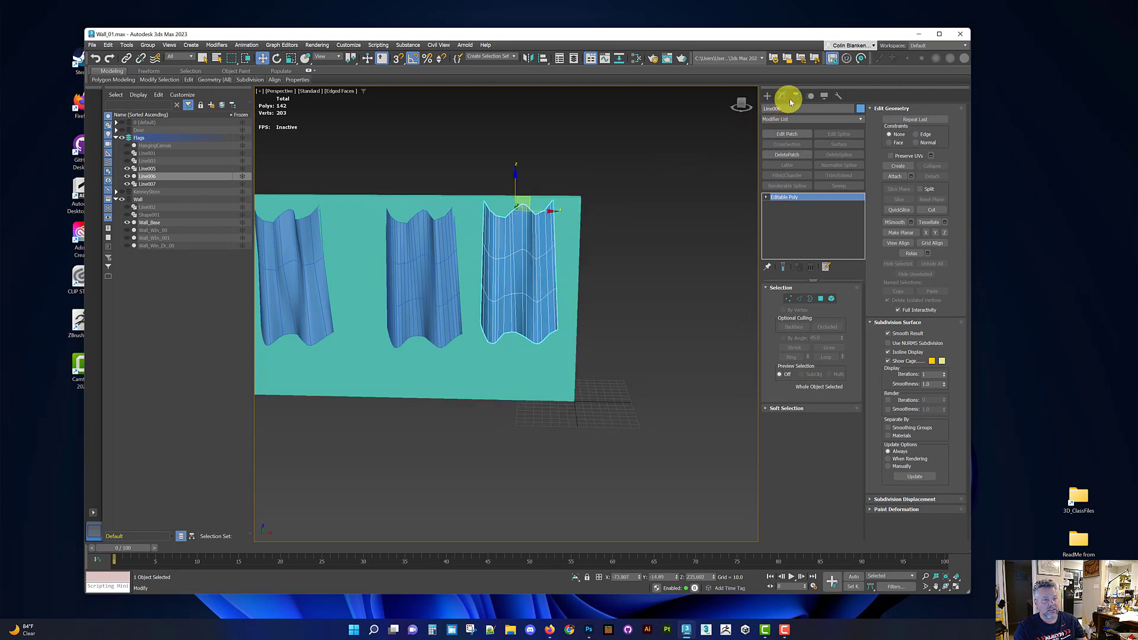
Move only the flag's pivot to the world origin at X 0, Y 0, Z 0
left_click(796, 98)
left_click(809, 153)
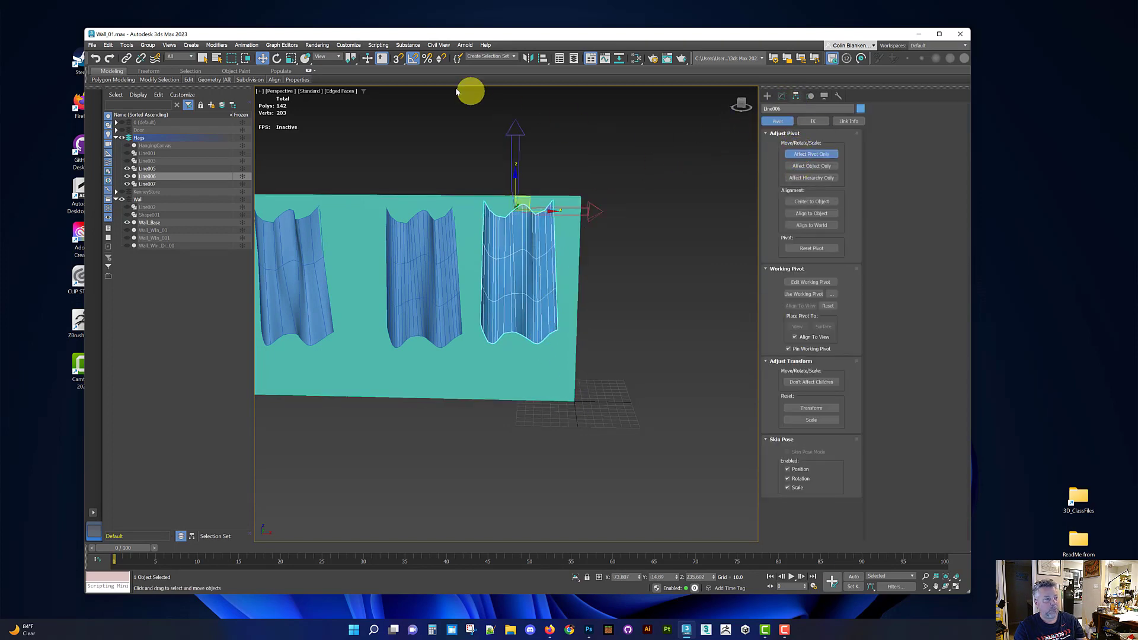
right_click(264, 57)
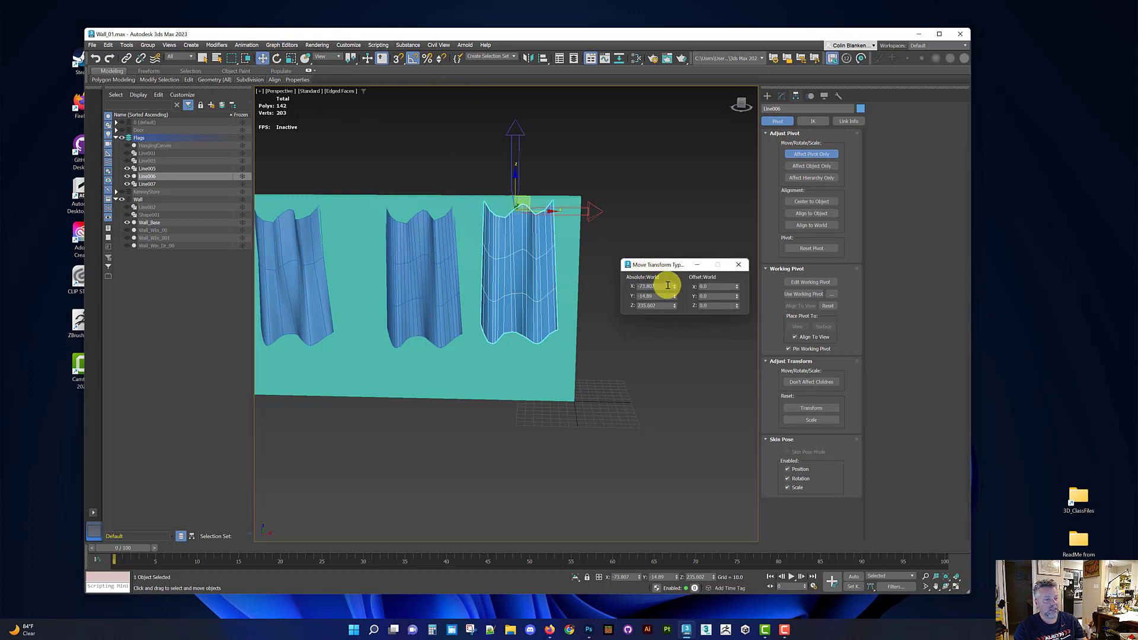
type("0")
key("Tab")
type("0")
key("Tab")
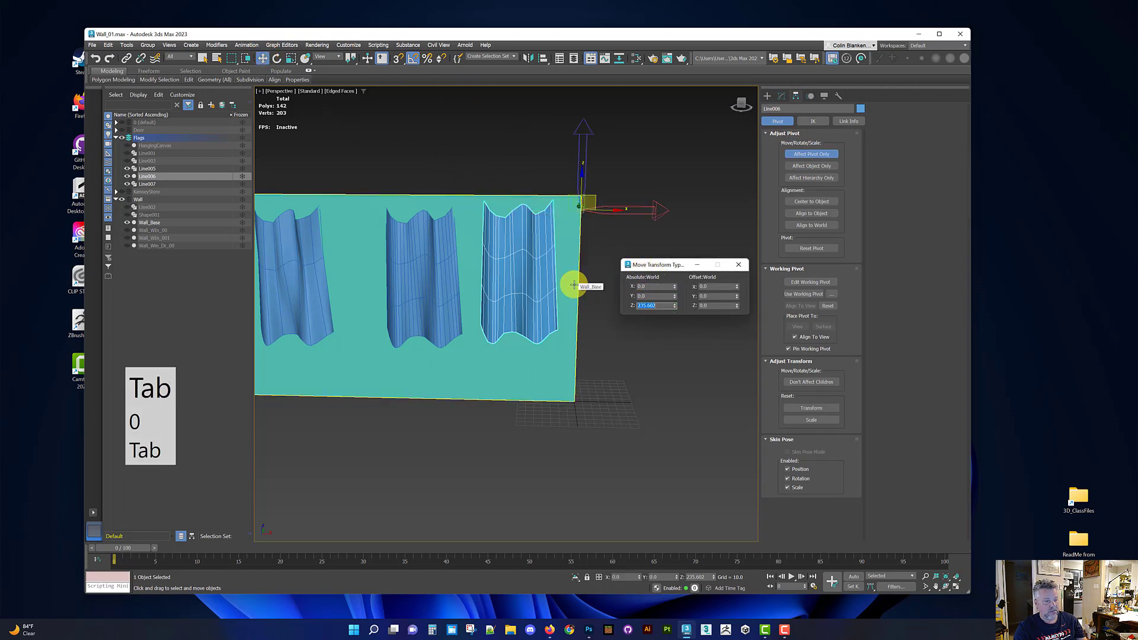
type("0")
key("Return")
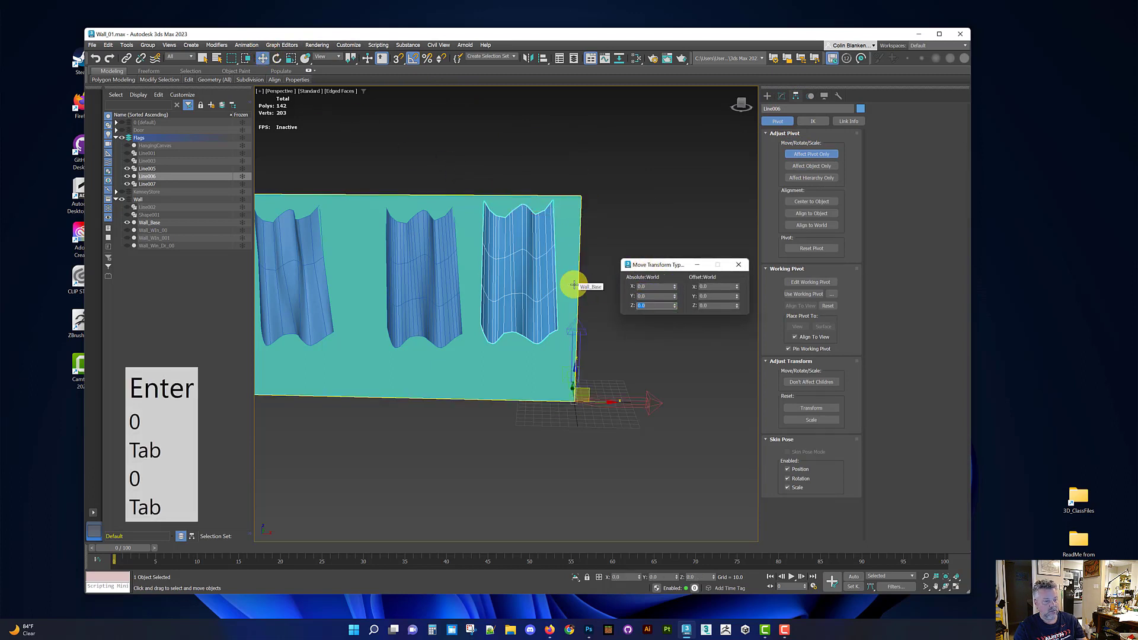
left_click(815, 156)
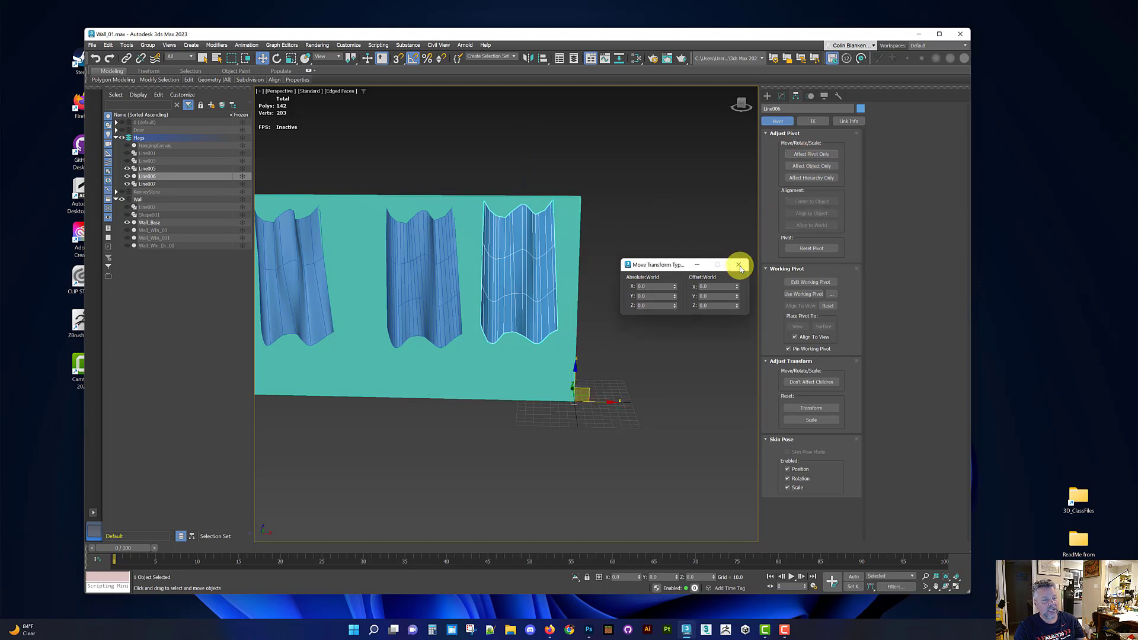
left_click(738, 265)
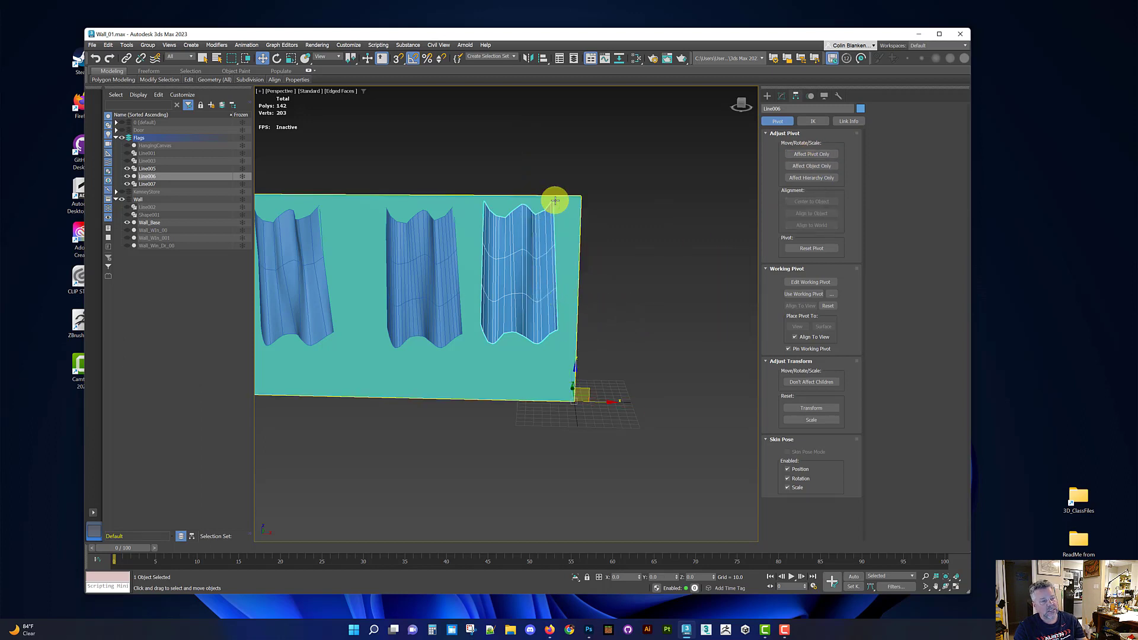
Using Affect Object Only, move the flag mesh in the Front view until it is centred just above its pivot at the origin
middle_click_drag(555, 202, 576, 274)
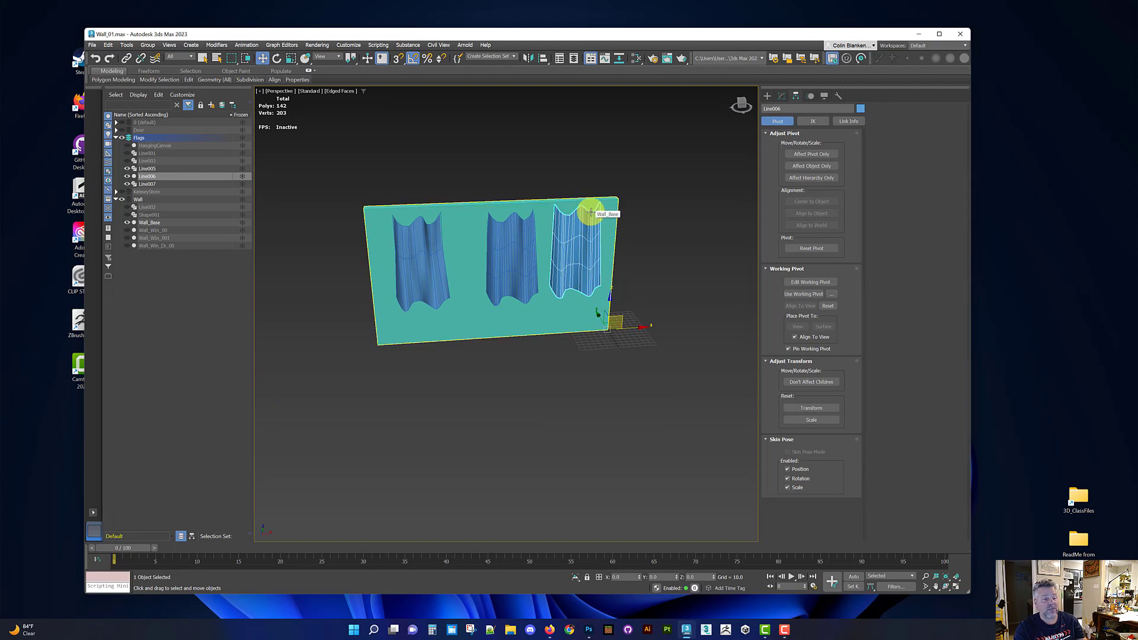
middle_click_drag(591, 212, 538, 266, "alt")
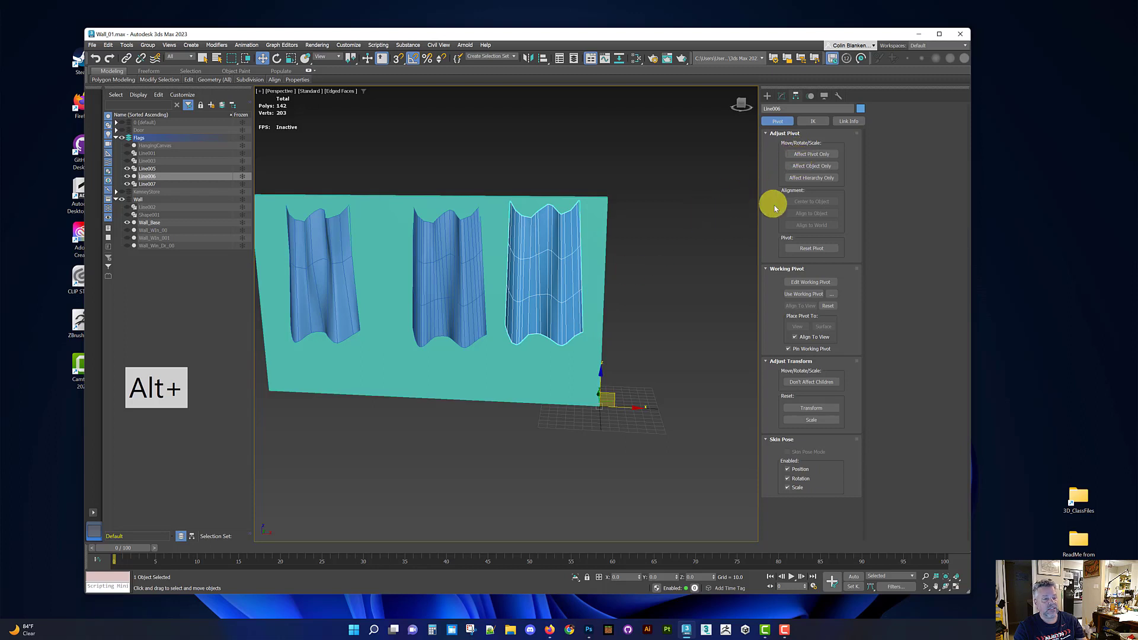
left_click(797, 166)
left_click_drag(531, 247, 557, 317)
key("alt+w")
key("alt+w")
key("z")
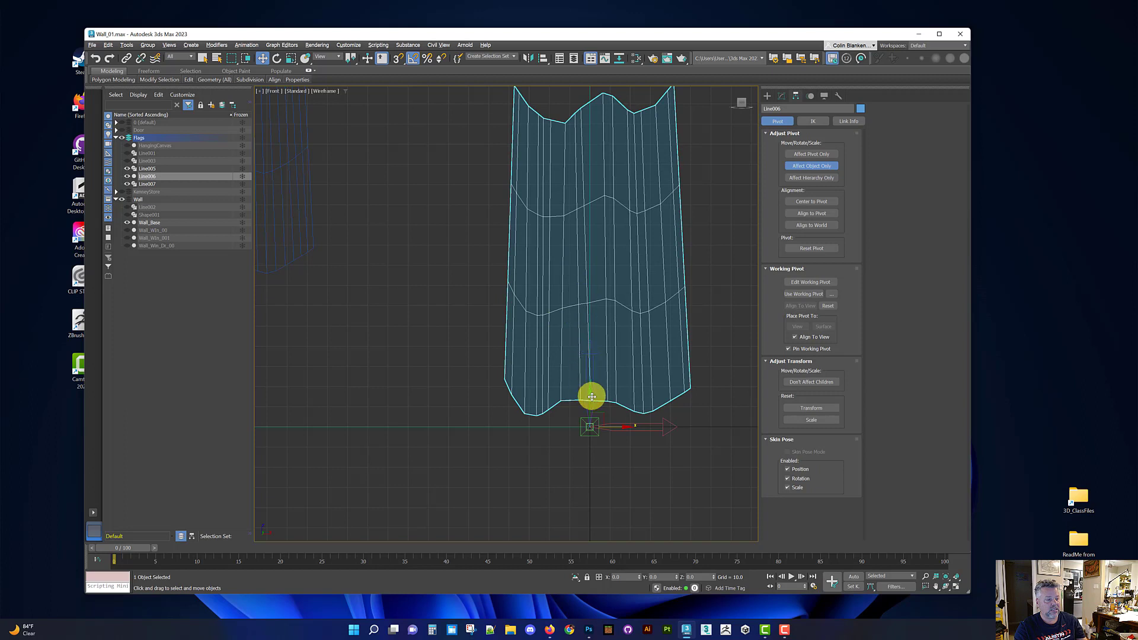
left_click_drag(596, 279, 616, 387)
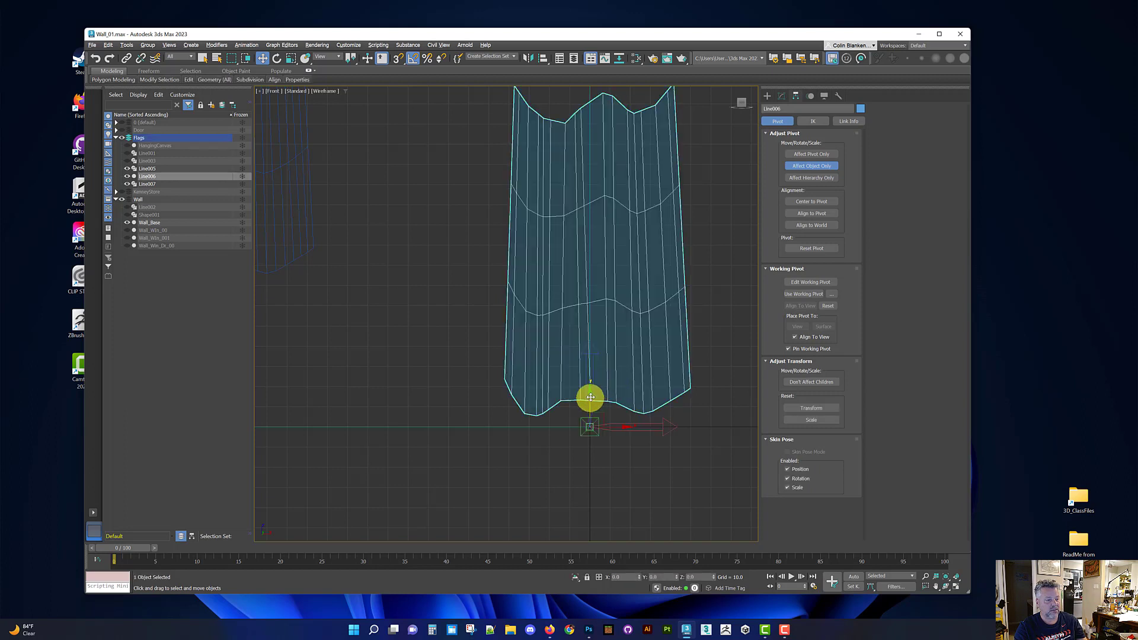
left_click_drag(610, 287, 610, 301)
Isolate the flag, return to the Perspective view and turn off Affect Object Only
key("alt+q")
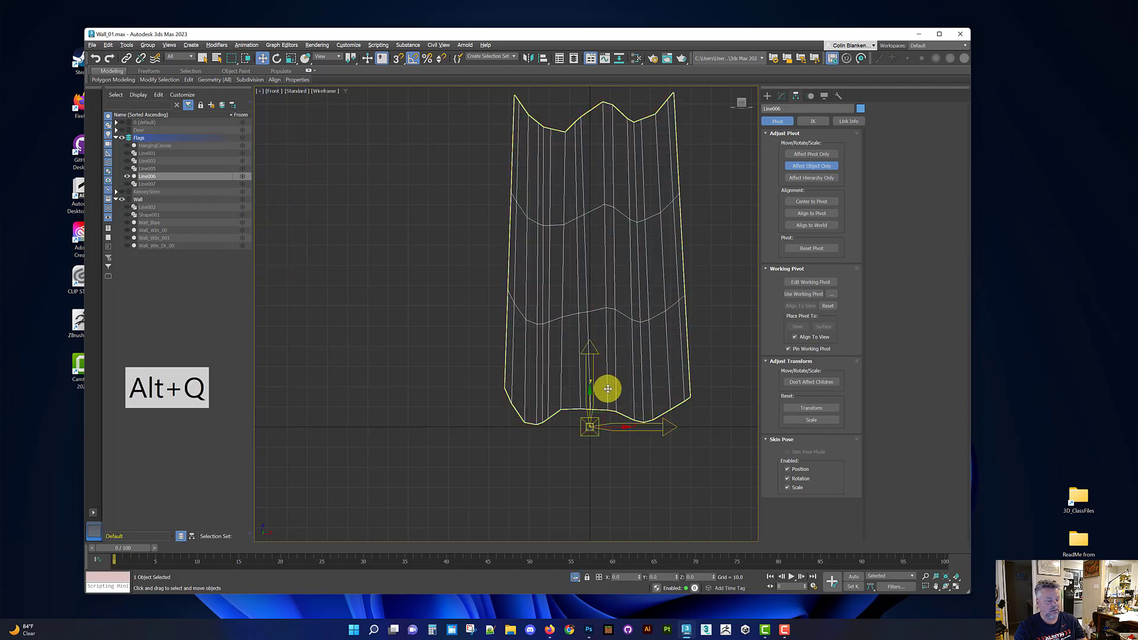
key("alt+w")
key("alt+w")
middle_click_drag(587, 371, 598, 349, "alt")
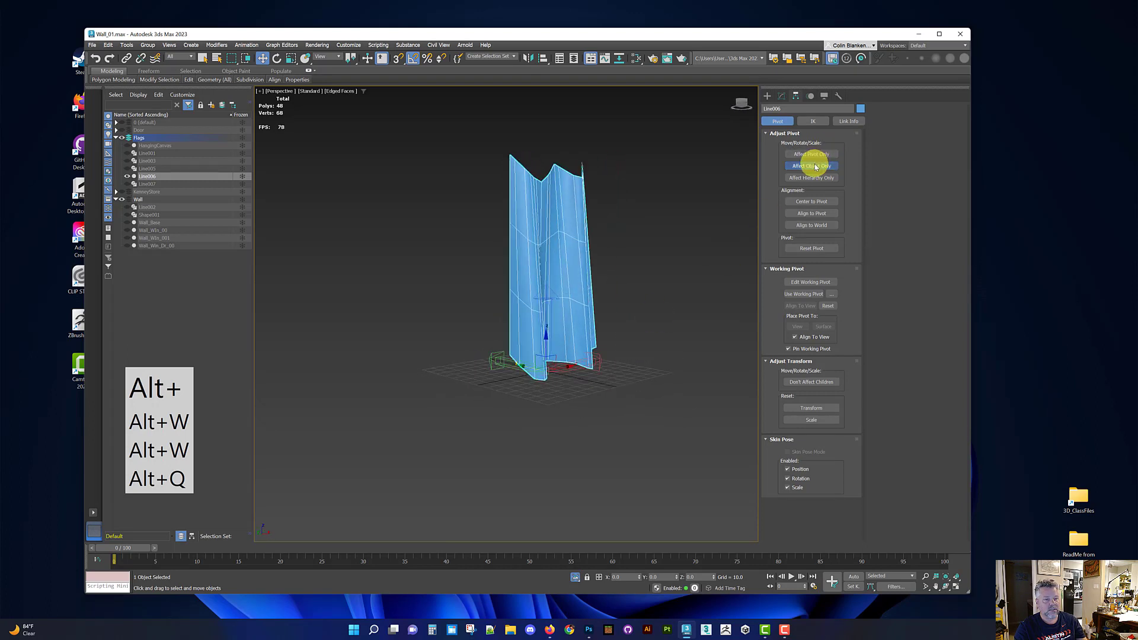
left_click(815, 167)
middle_click_drag(610, 270, 546, 316, "alt")
Rename the isolated flag object as Flag_00
left_click(778, 118)
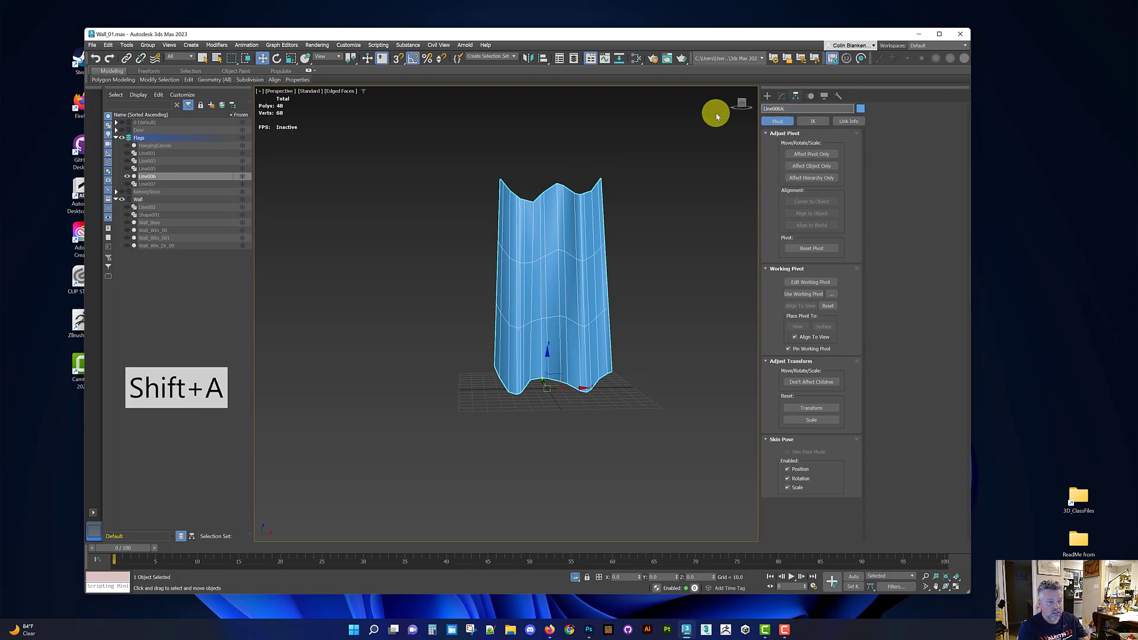
key("ctrl+shift+a")
type("Flag_00")
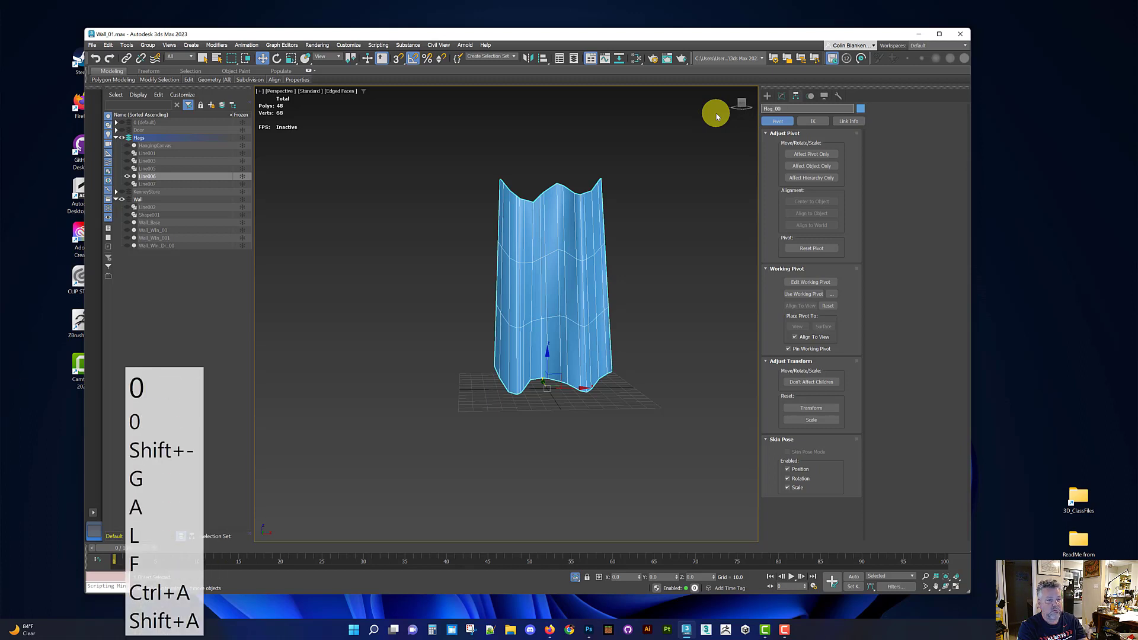
key("Return")
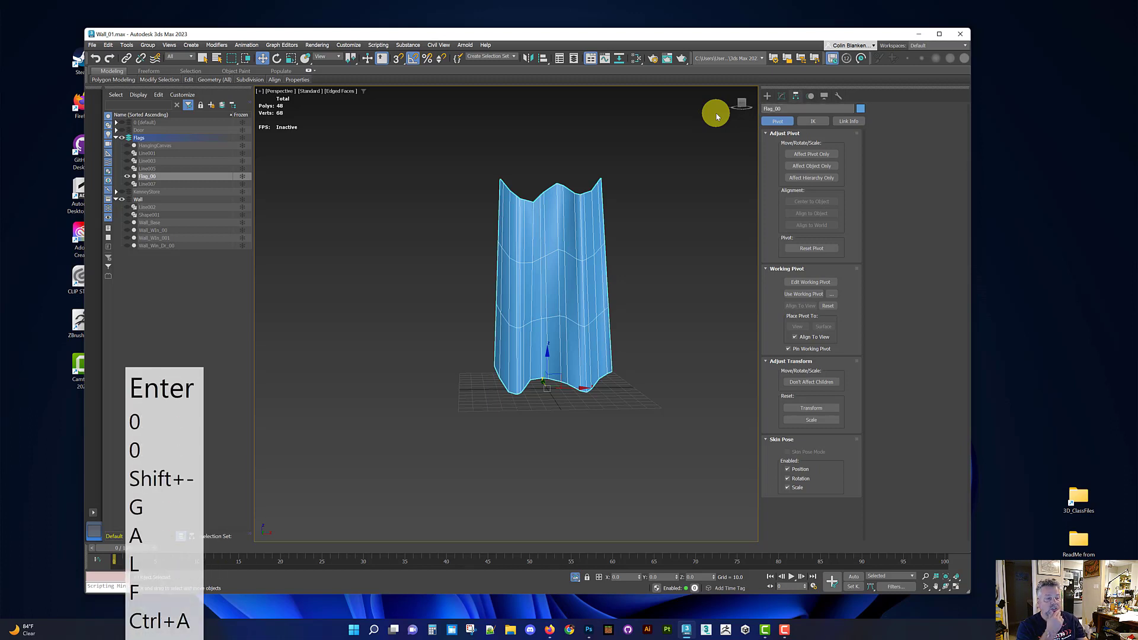
Show the UV Coordinate Modifiers set and add an Unwrap UVW modifier to Flag_00
left_click(781, 96)
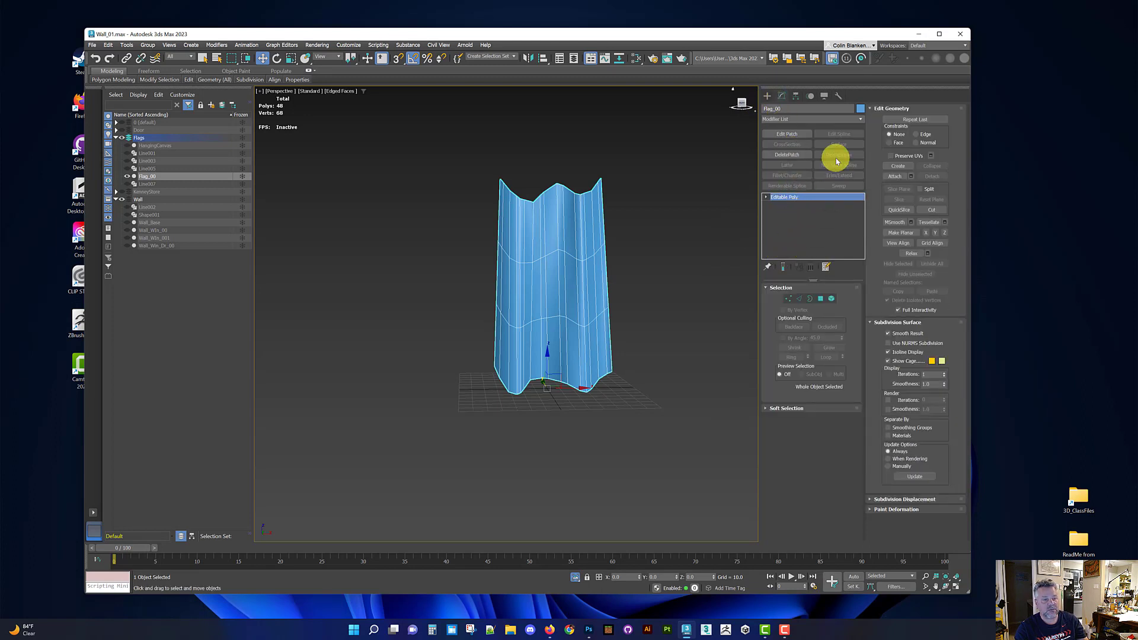
right_click(807, 119)
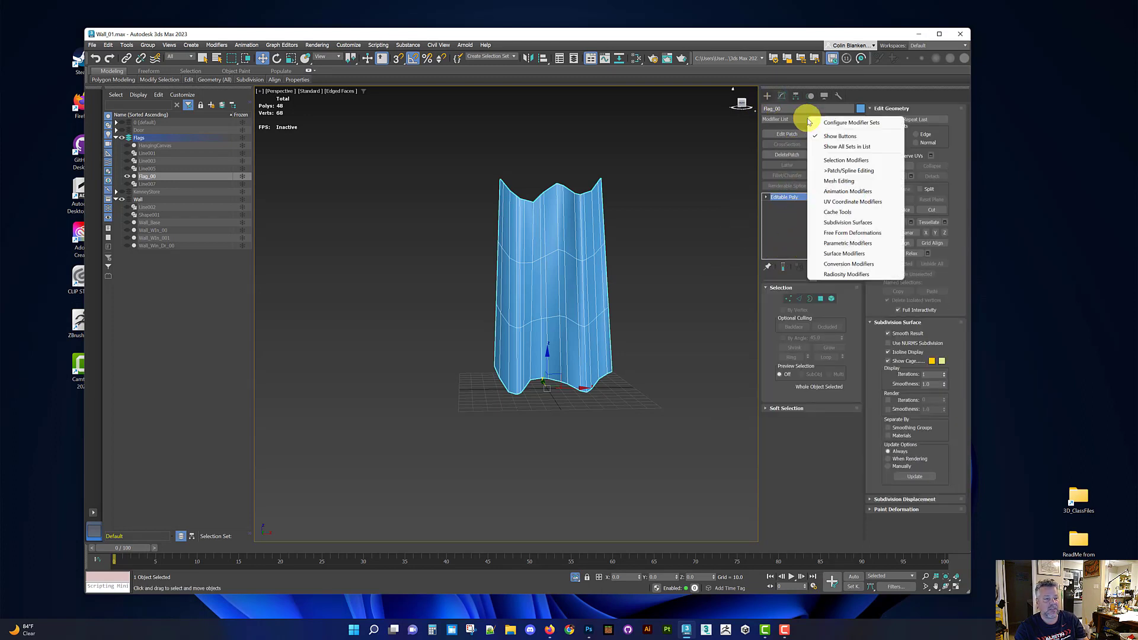
left_click(830, 202)
left_click(838, 135)
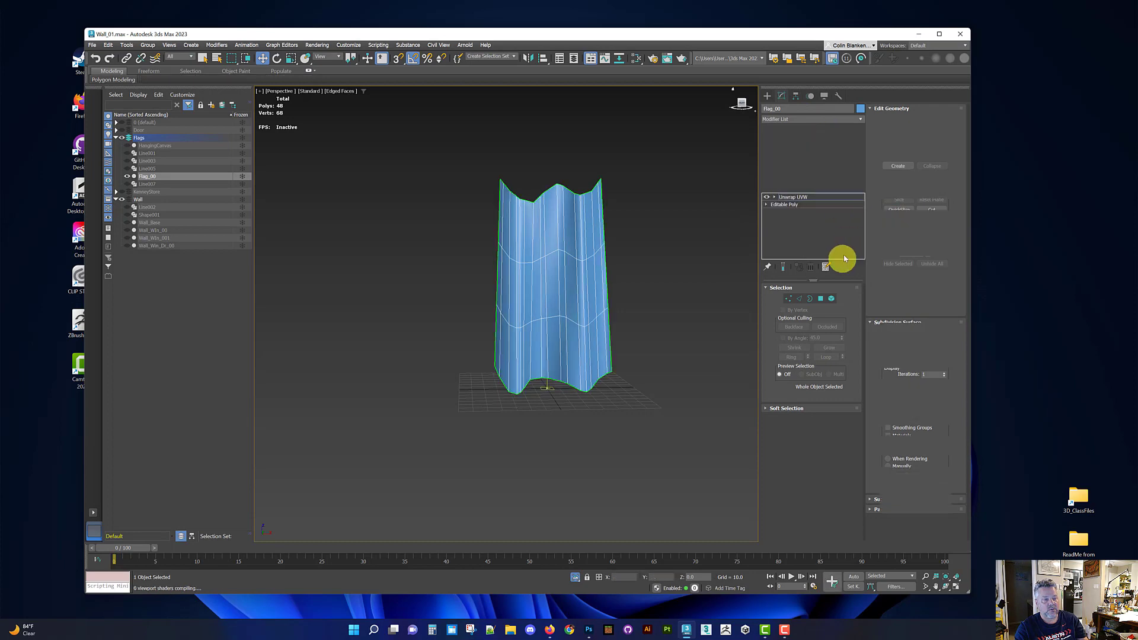
Open the UV editor for Flag_00 and select all of its UV polygons
left_click(797, 477)
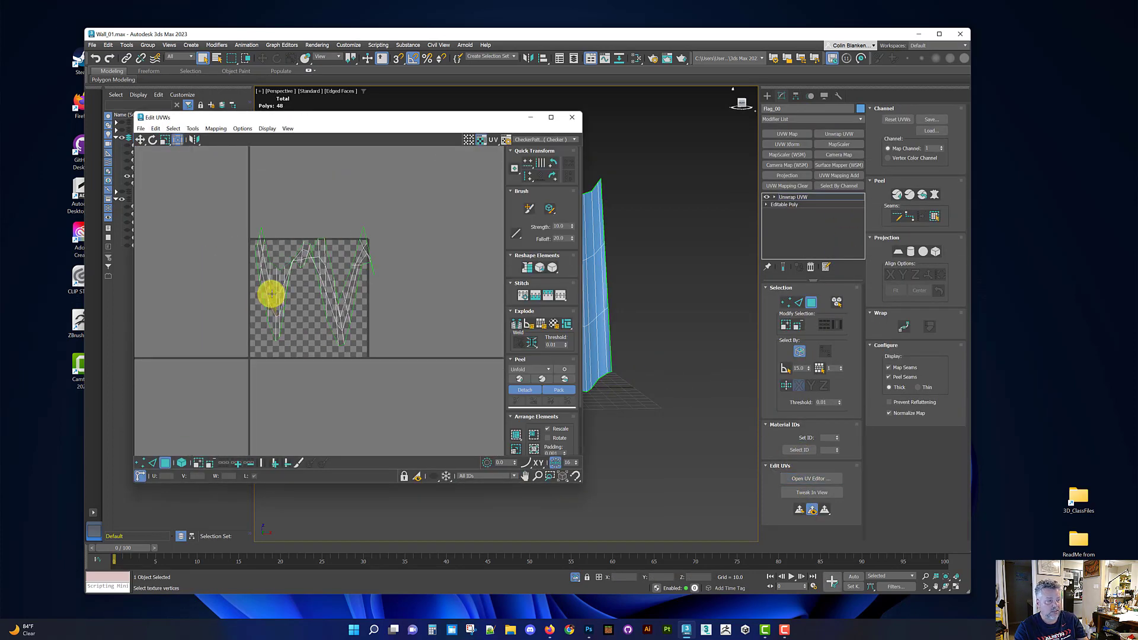
scroll(271, 294, "up", 2)
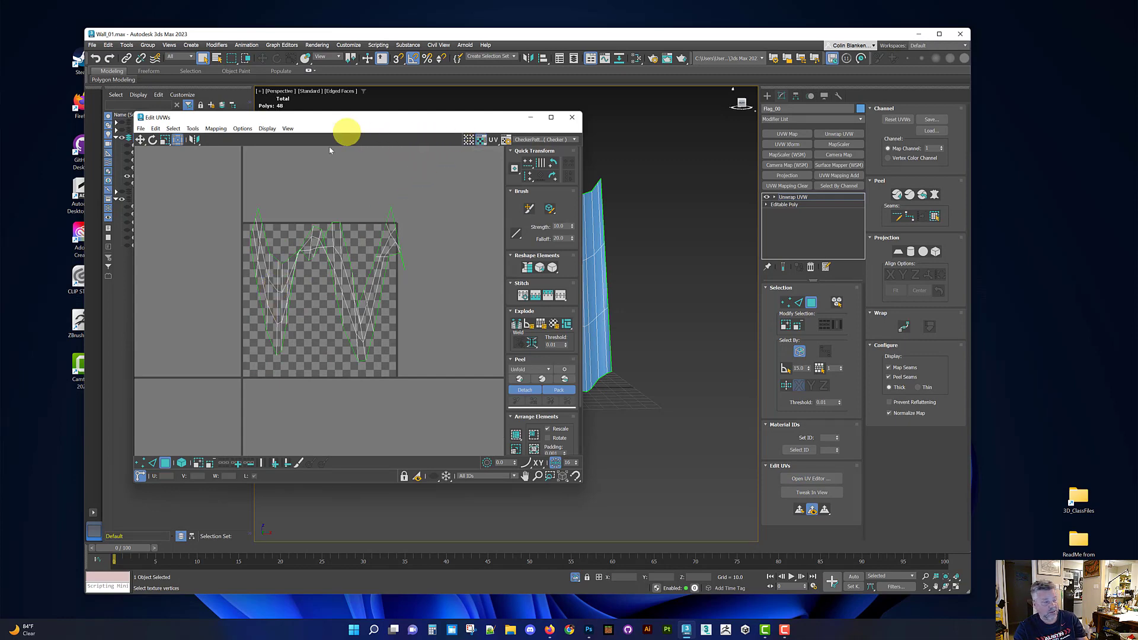
left_click_drag(246, 192, 388, 378)
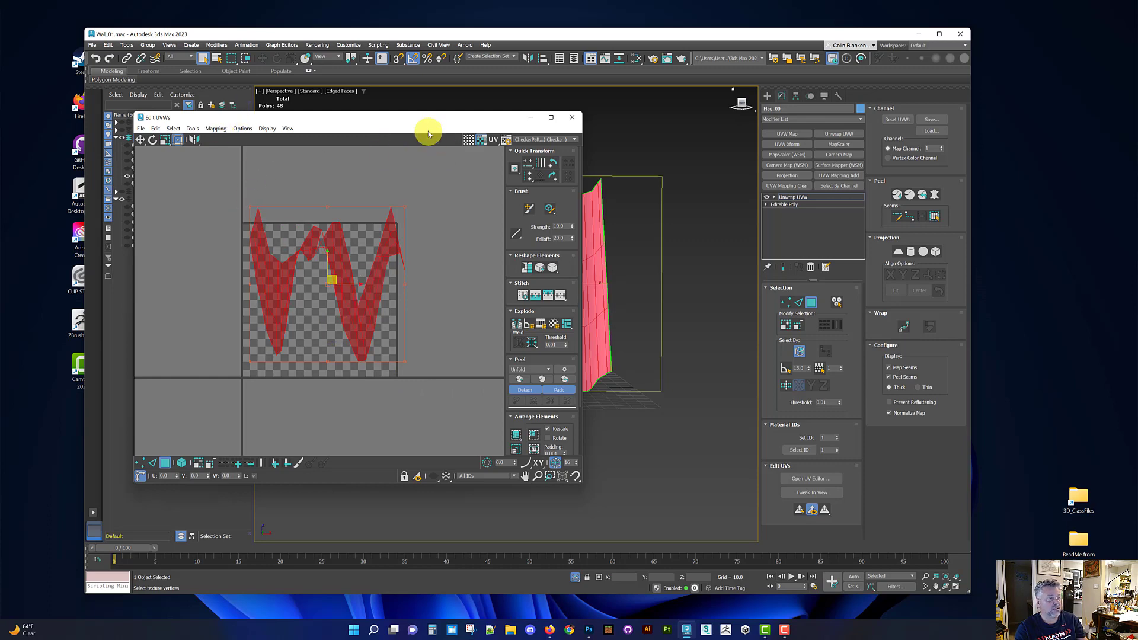
Apply Flatten Mapping to the selected UV polygons with a polygon angle threshold of 45
left_click_drag(428, 133, 344, 154)
middle_click_drag(593, 237, 628, 225, "alt")
left_click_drag(316, 148, 399, 115)
left_click(211, 124)
left_click(220, 135)
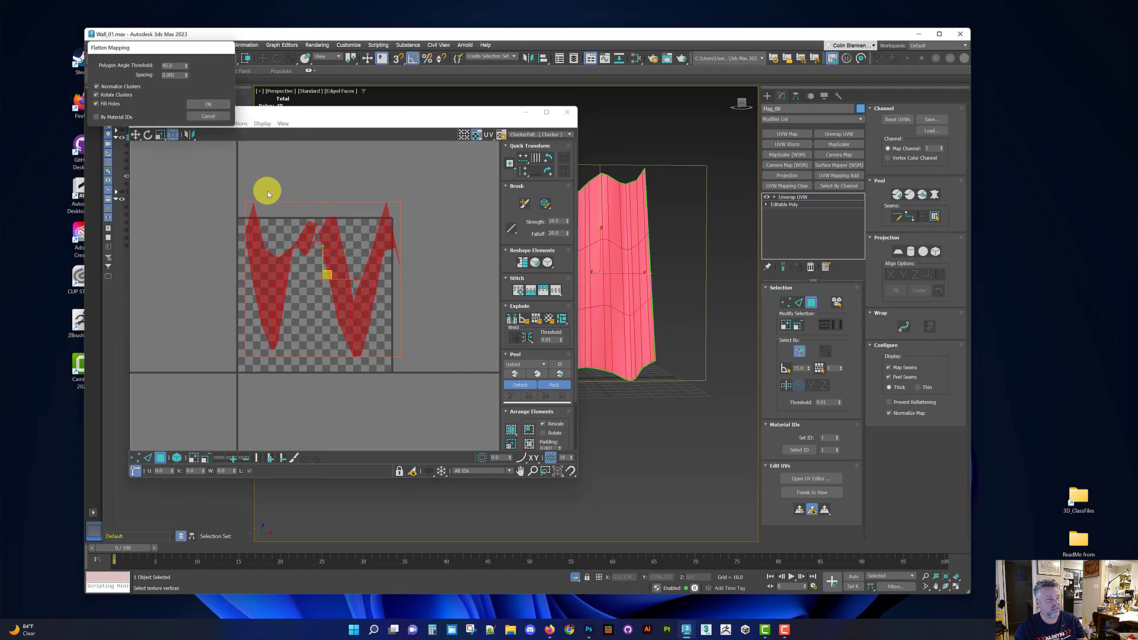
left_click(206, 113)
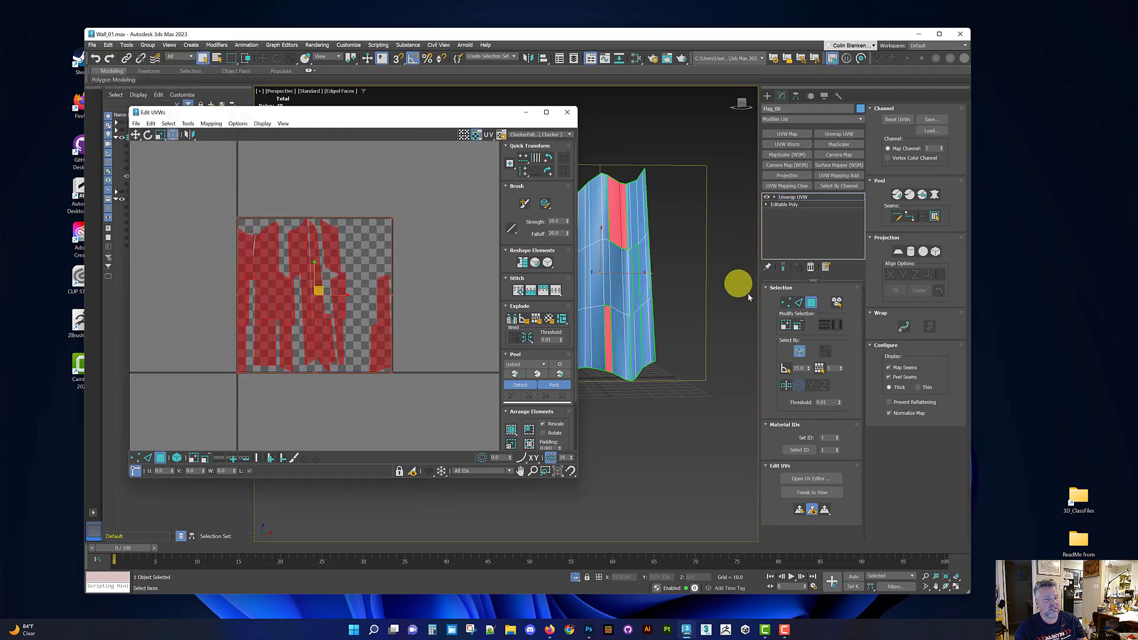
middle_click_drag(558, 195, 686, 351)
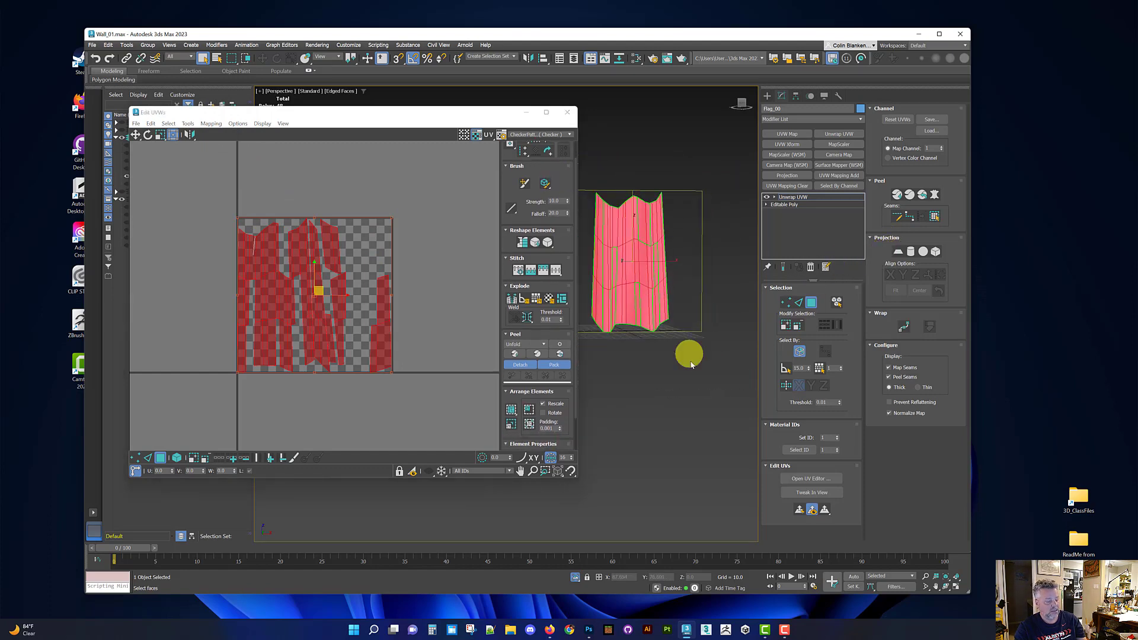
Switch to the four-viewport layout, move the UV editor clear of the model and enlarge the perspective viewport
key("alt+w")
left_click_drag(411, 112, 333, 87)
left_click(510, 320)
left_click_drag(509, 315, 521, 190)
key("alt+q")
key("alt+q")
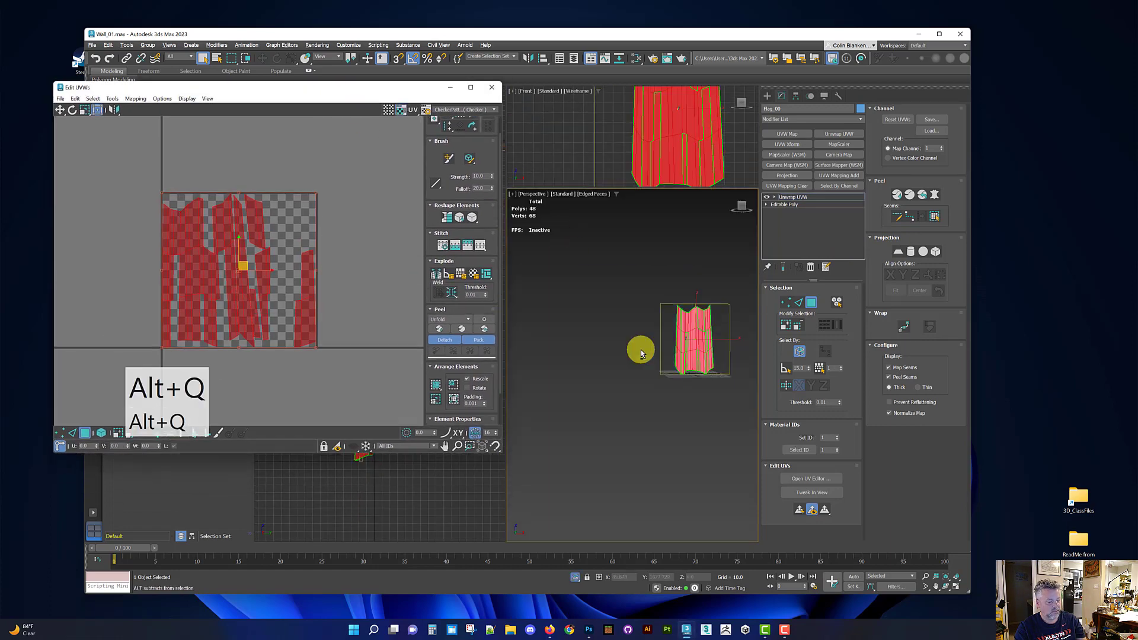
Apply a planar projection to the flag's selected UV polygons, trying the X alignment before aligning it to Y
key("z")
right_click(650, 347)
left_click(663, 350)
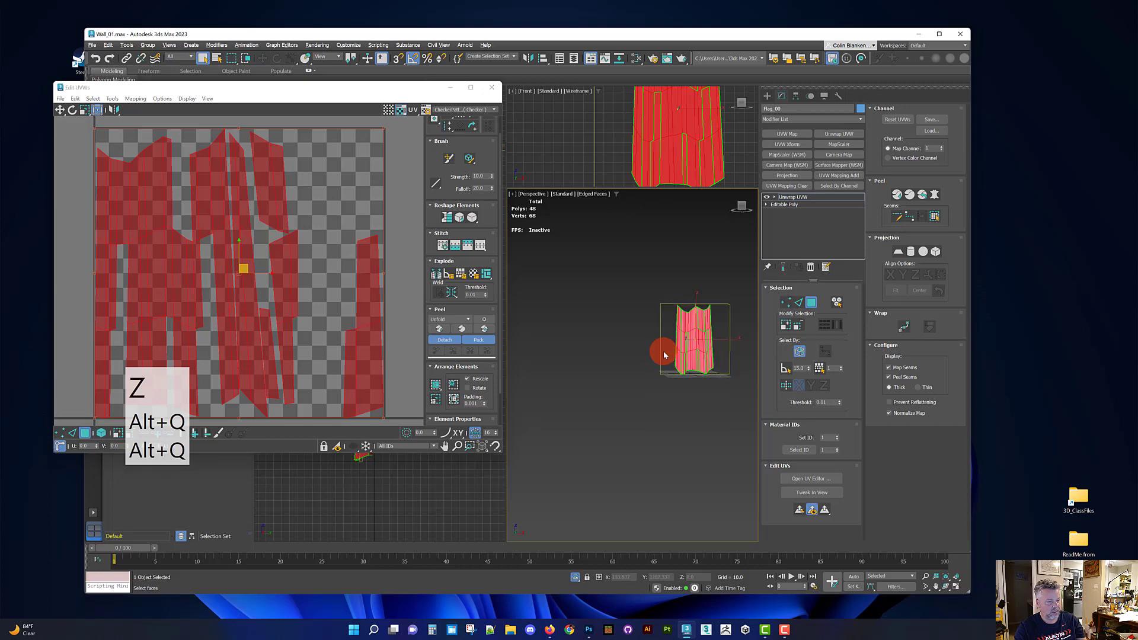
key("z")
middle_click_drag(652, 353, 612, 368, "alt")
scroll(320, 328, "down", 2)
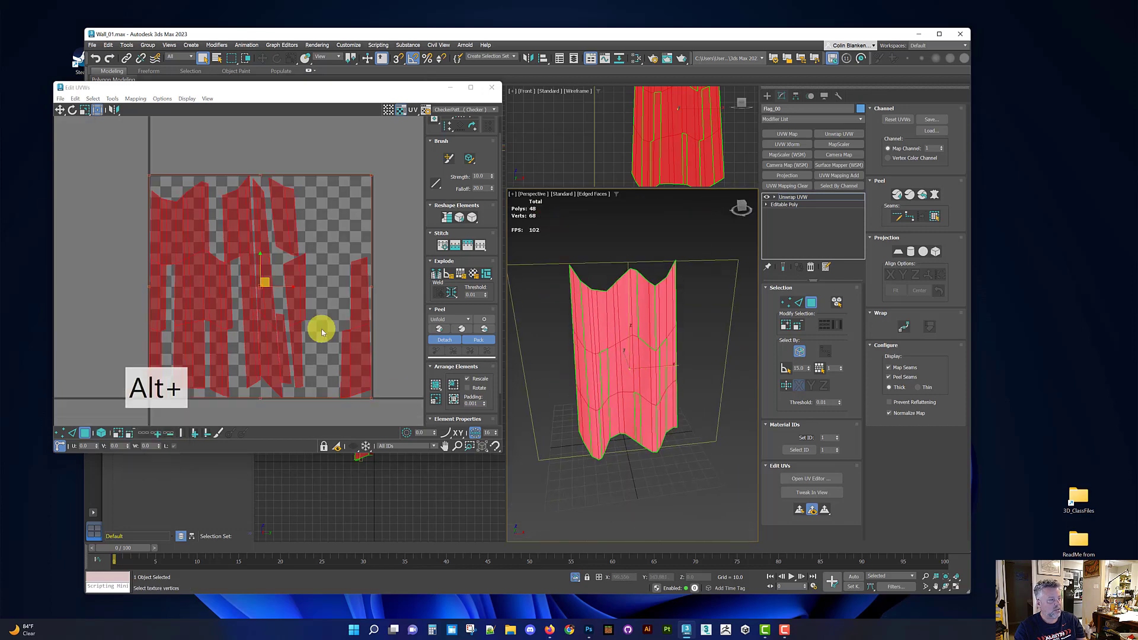
middle_click_drag(320, 328, 346, 313)
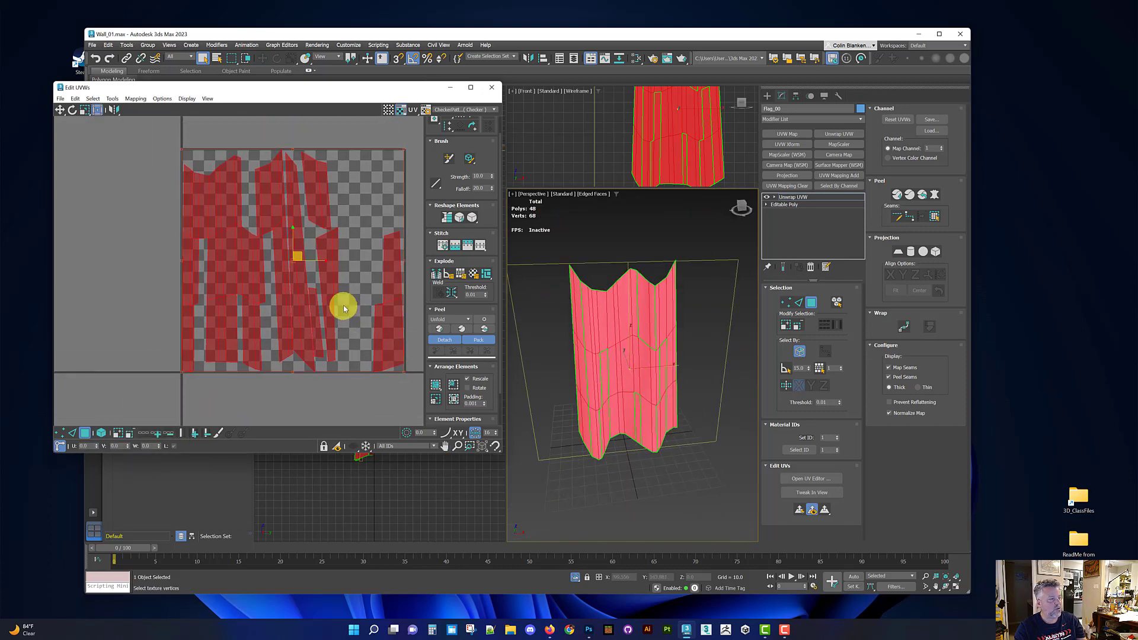
left_click(898, 251)
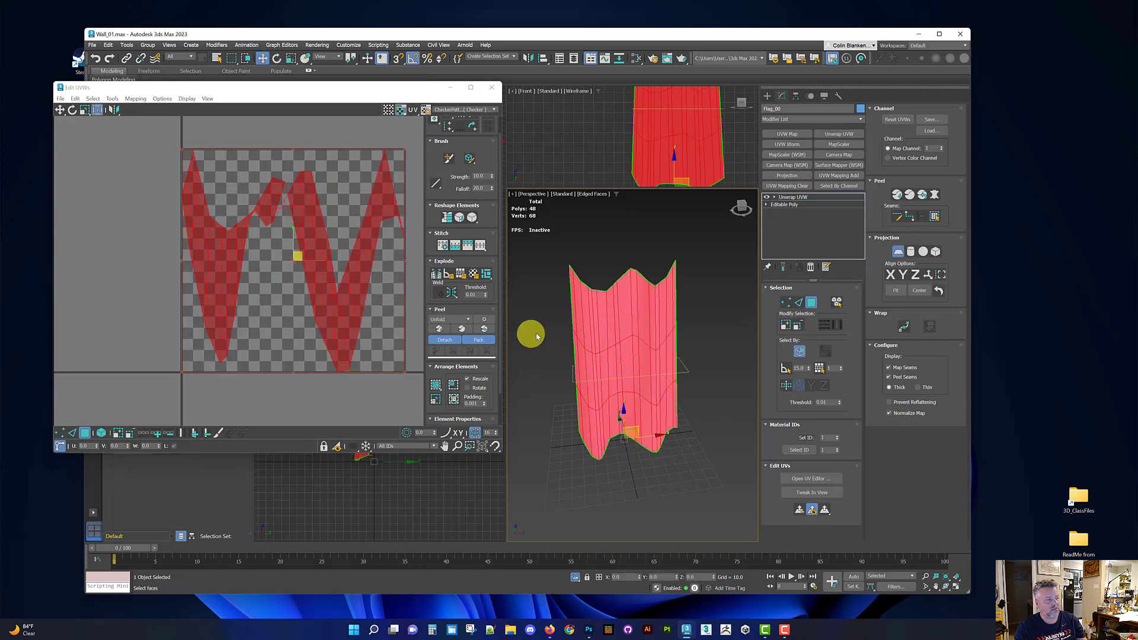
left_click(891, 277)
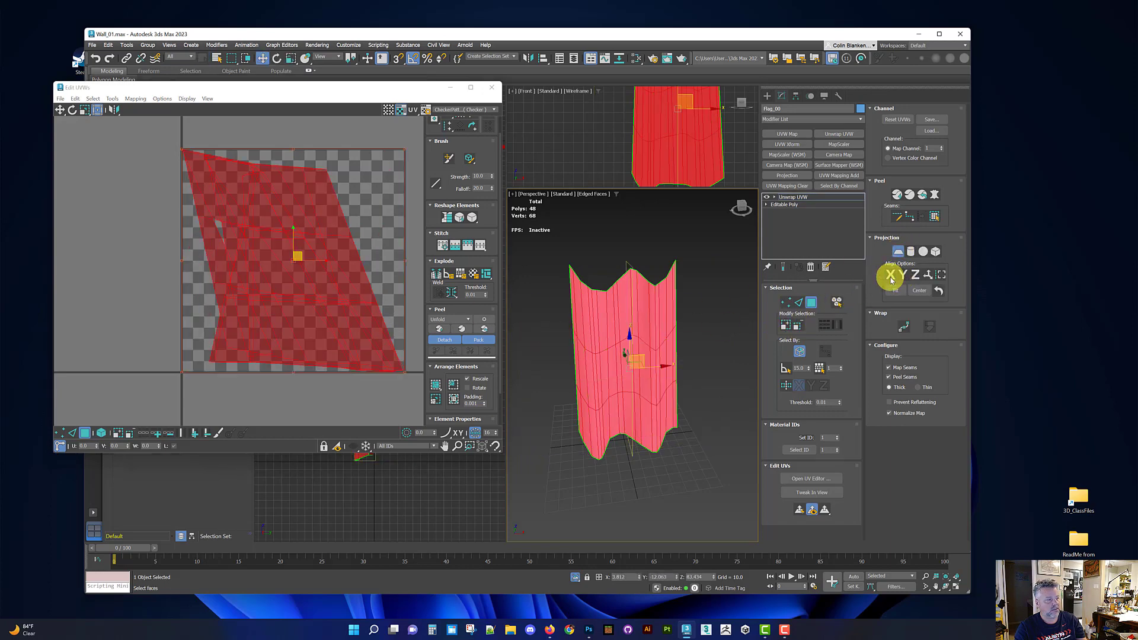
left_click(906, 278)
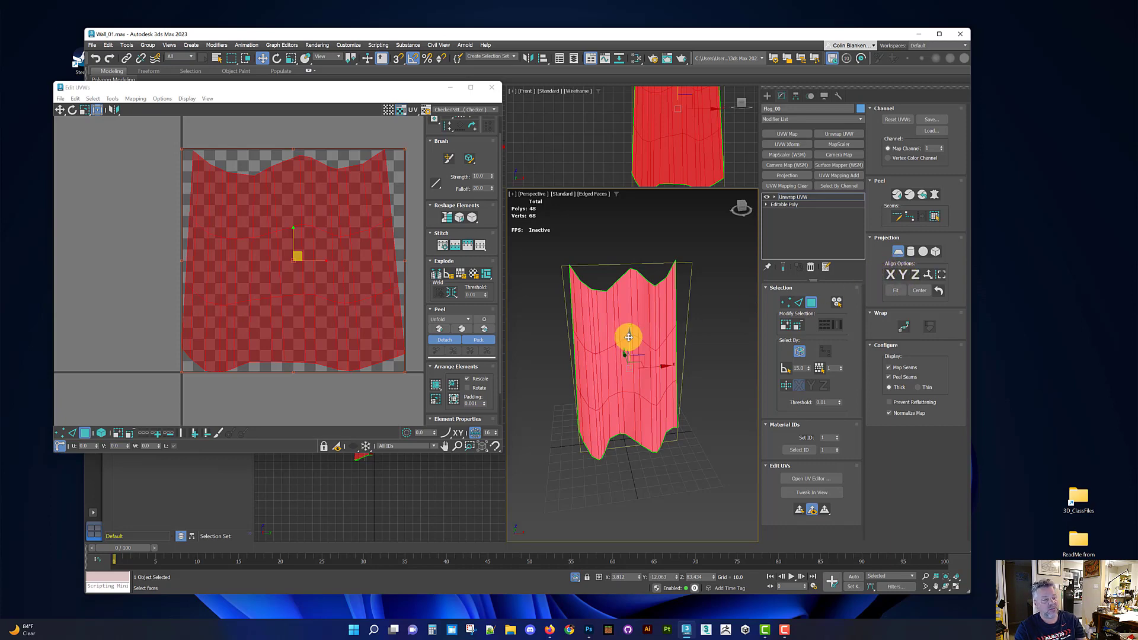
middle_click_drag(627, 337, 628, 324, "alt")
Display the texture checker PNG in the UV editor and inspect its lettered grid on the flag
left_click(456, 110)
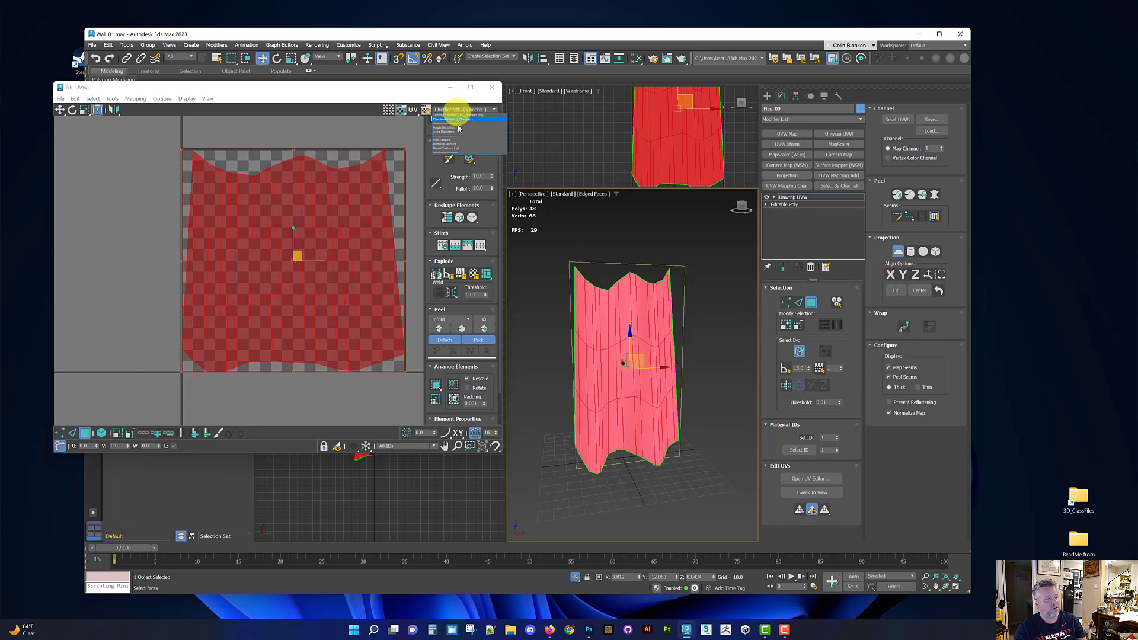
left_click(455, 117)
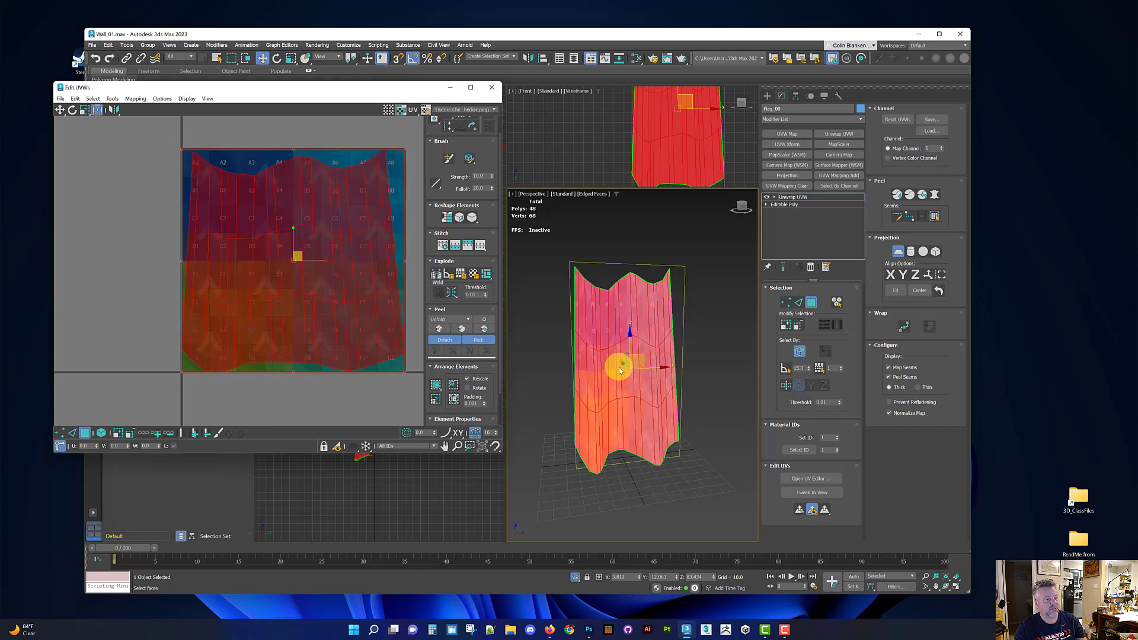
scroll(629, 340, "up", 5)
middle_click_drag(630, 339, 633, 361, "alt")
scroll(658, 353, "down", 3)
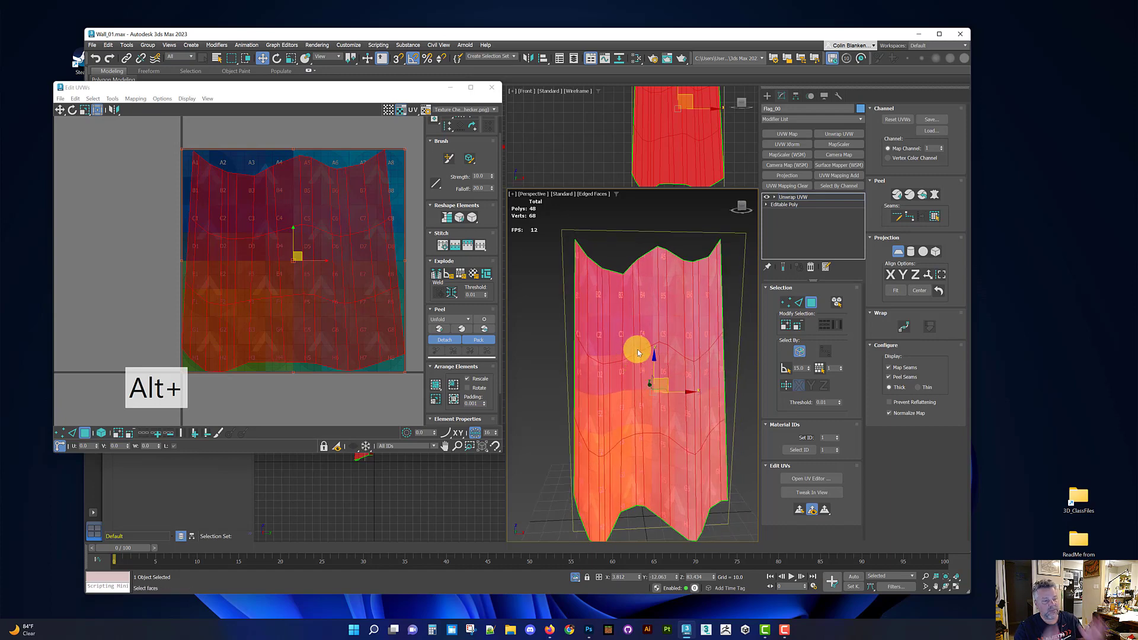
scroll(638, 353, "up", 3, "alt")
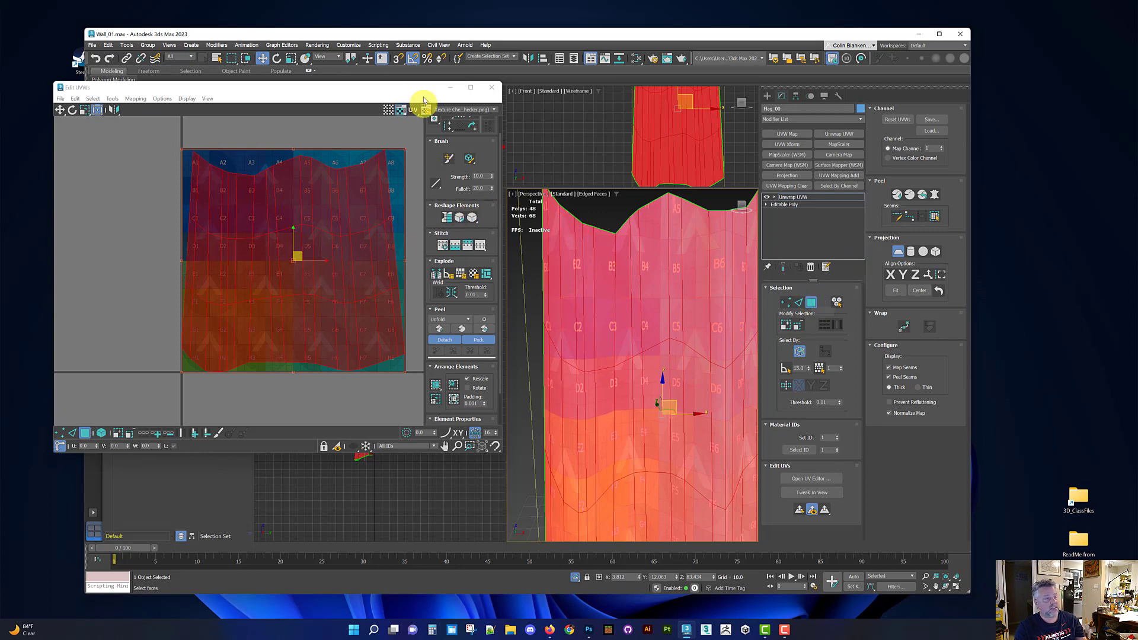
Maximize the UV editor and align the upper interior row of UV vertices into a straight horizontal line
left_click(470, 89)
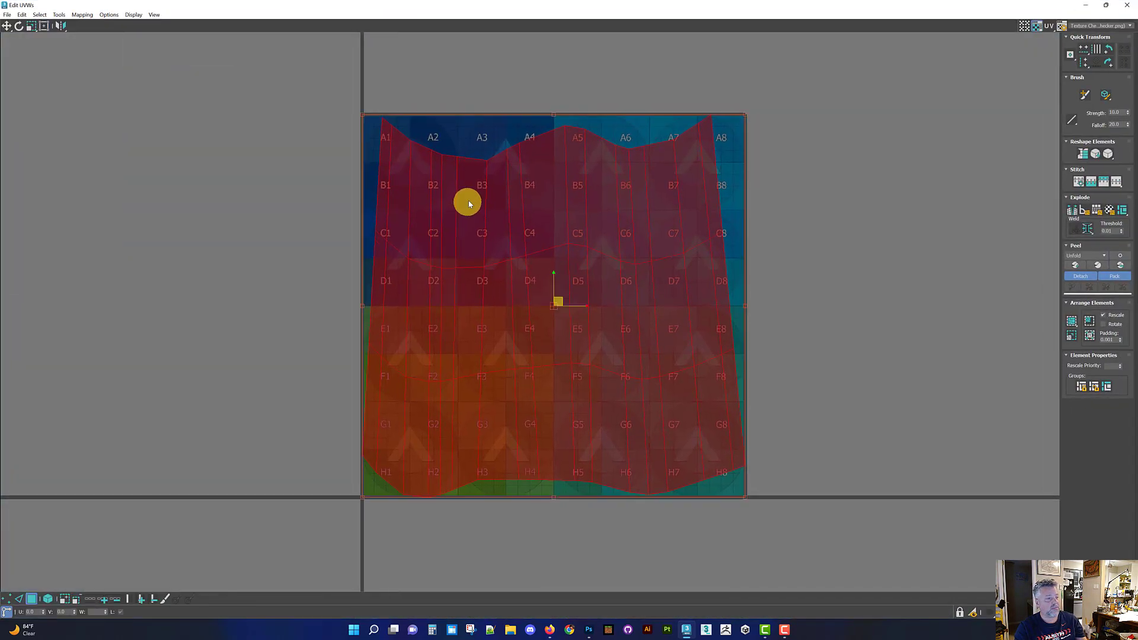
key("1")
left_click_drag(348, 222, 819, 285)
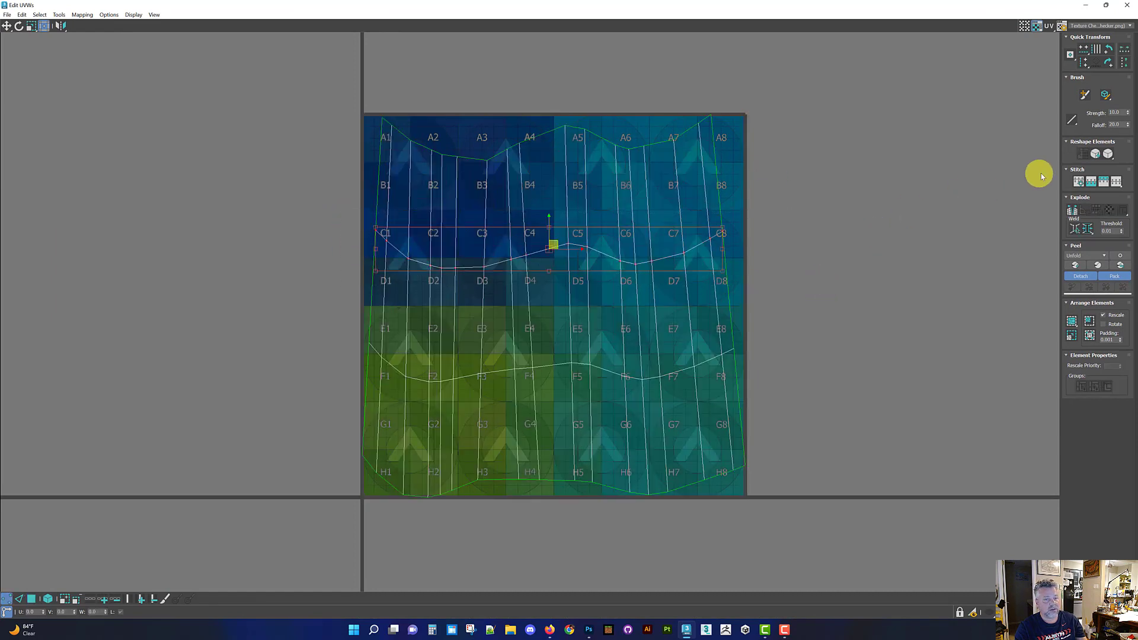
left_click(1082, 53)
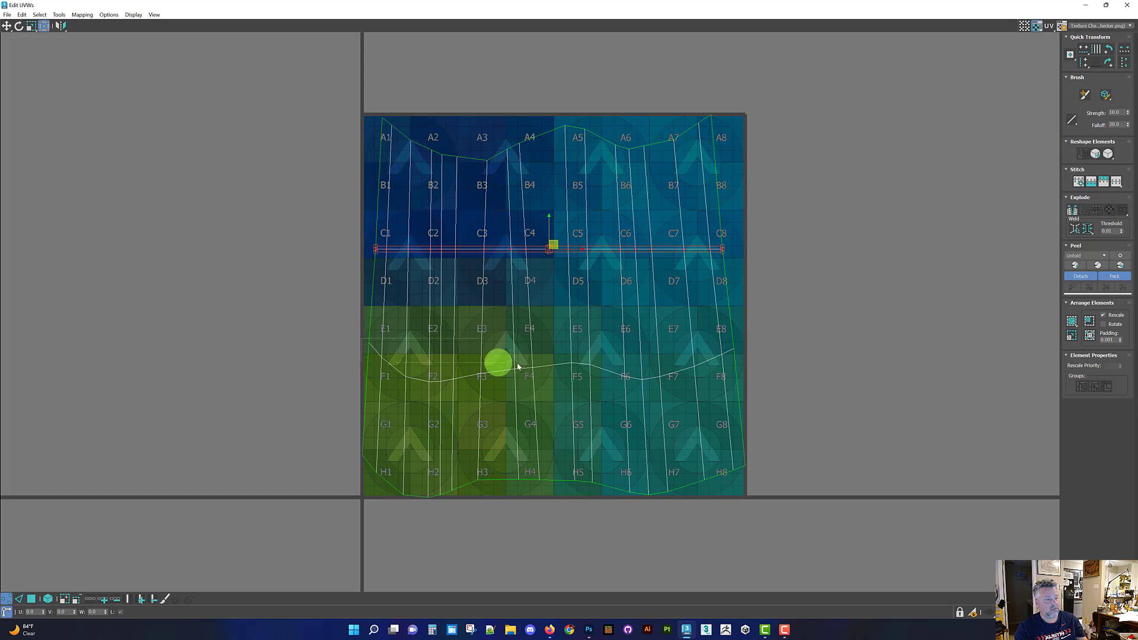
Align the lower interior row of UV vertices and the bottom and top border rows horizontally
left_click_drag(787, 386, 789, 383)
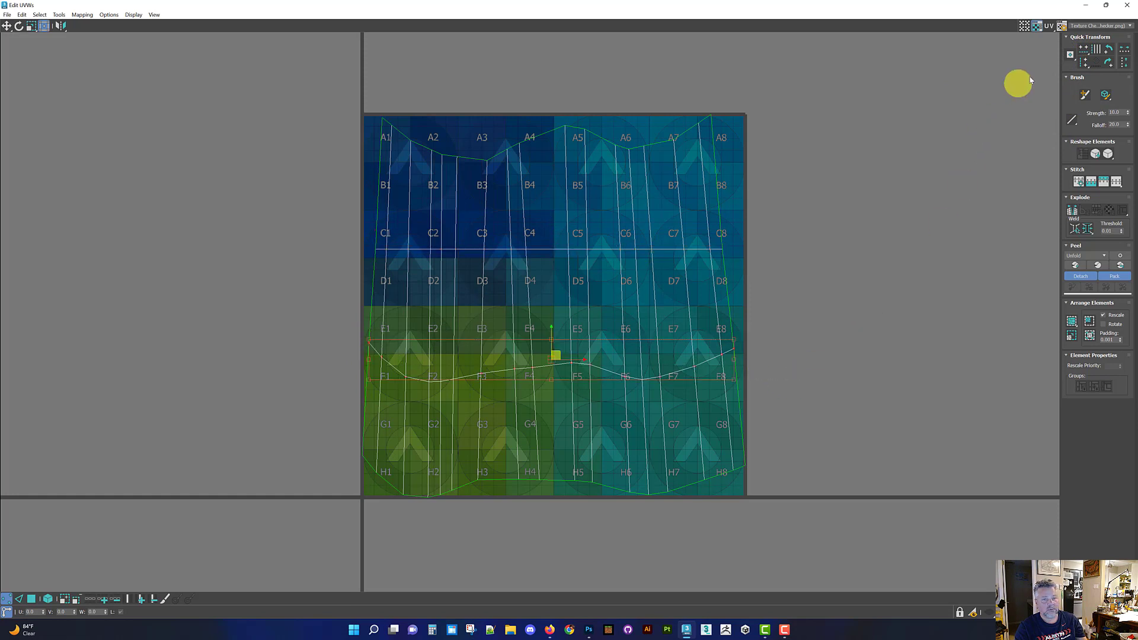
left_click(1083, 49)
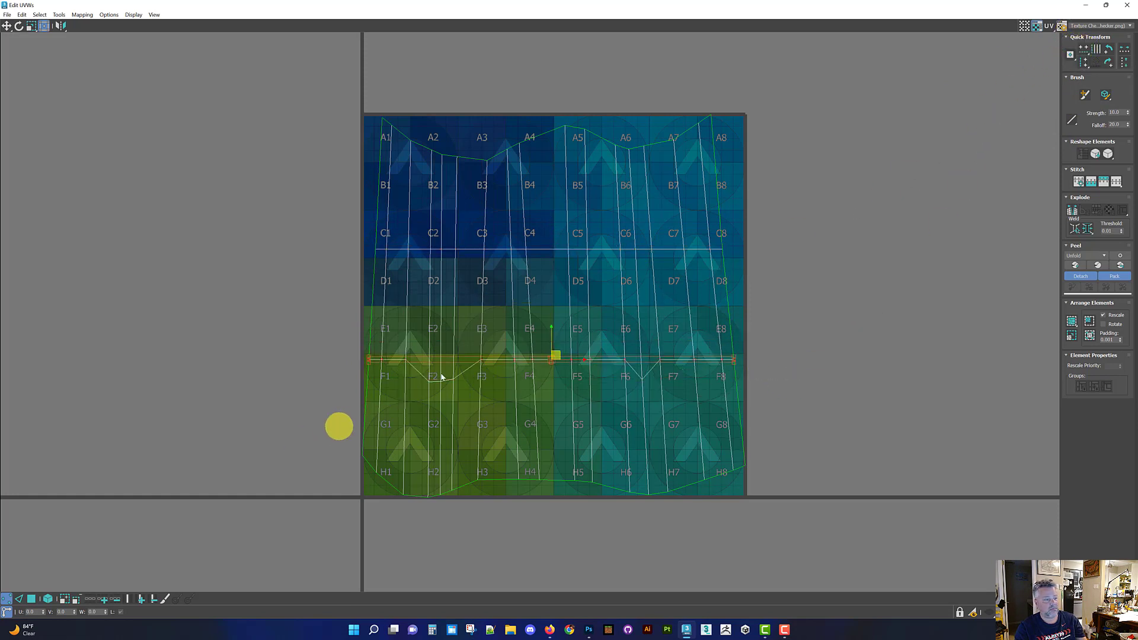
left_click_drag(372, 355, 849, 388)
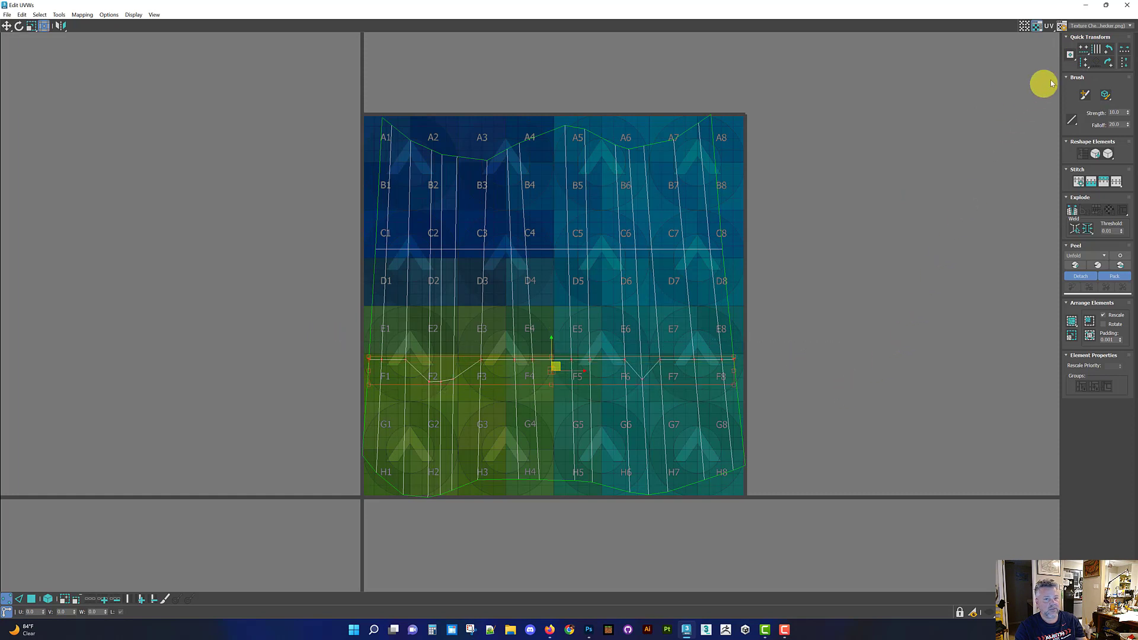
left_click(1083, 51)
left_click_drag(304, 432, 795, 514)
left_click(1083, 50)
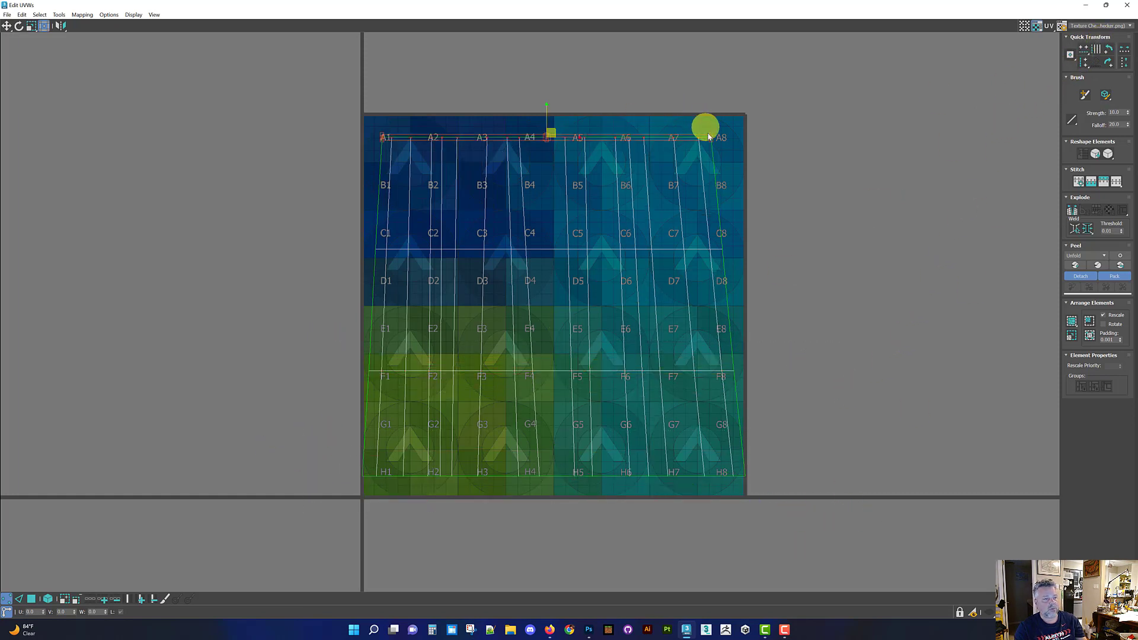
Straighten the right border edge loop of the UV shell vertically and shift it slightly outward toward the tile's edge
key("1")
key("2")
left_click(750, 175)
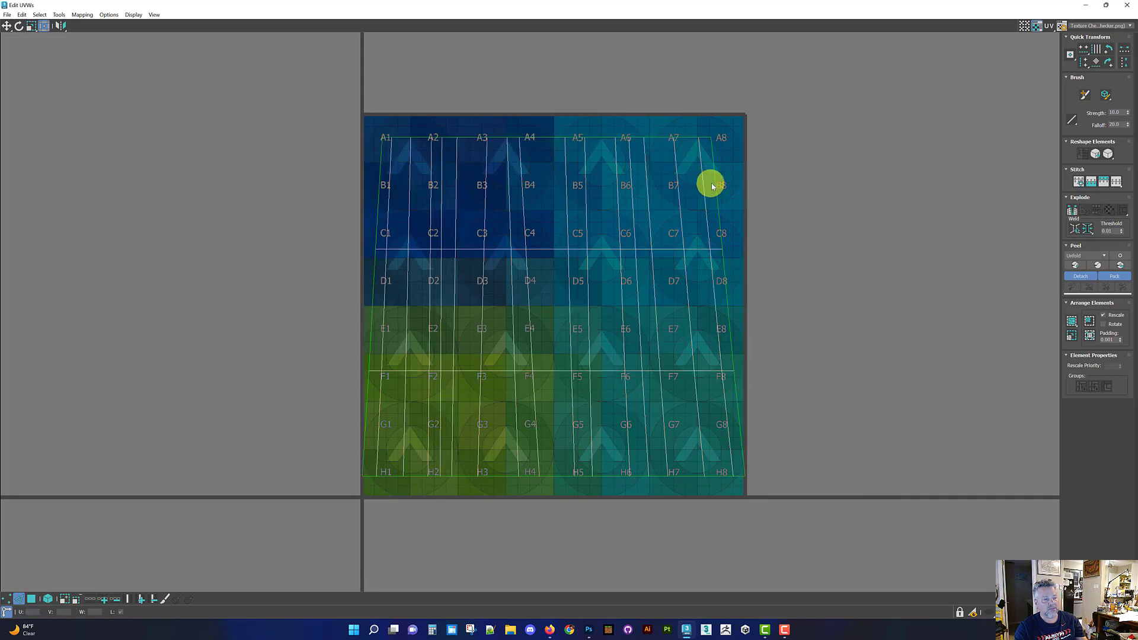
left_click(717, 181)
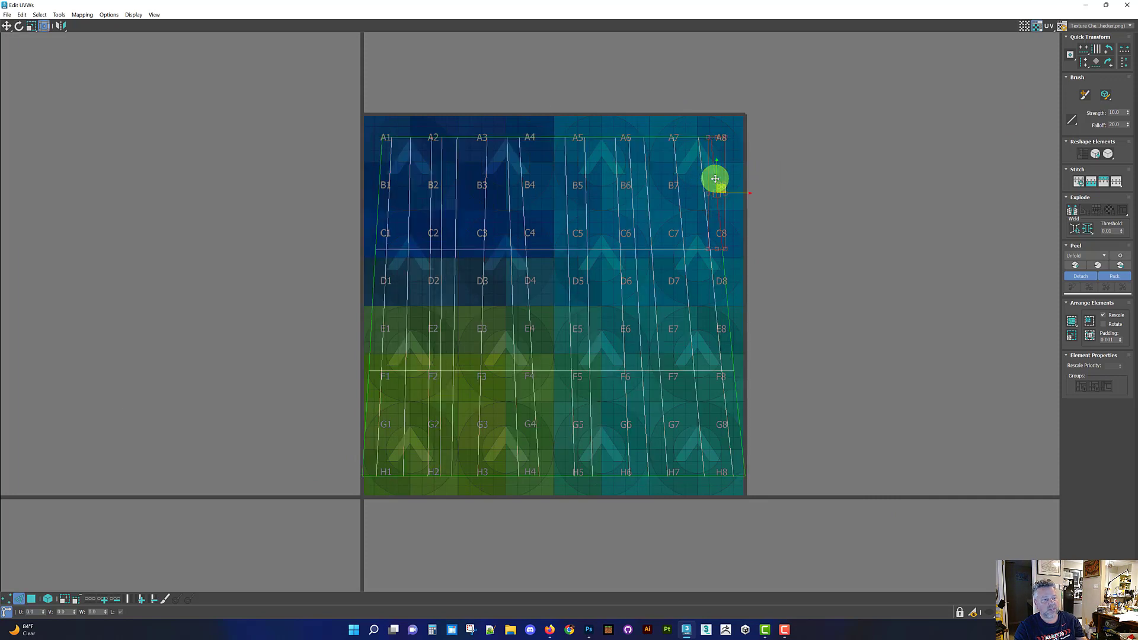
double_click(715, 179)
left_click(1083, 61)
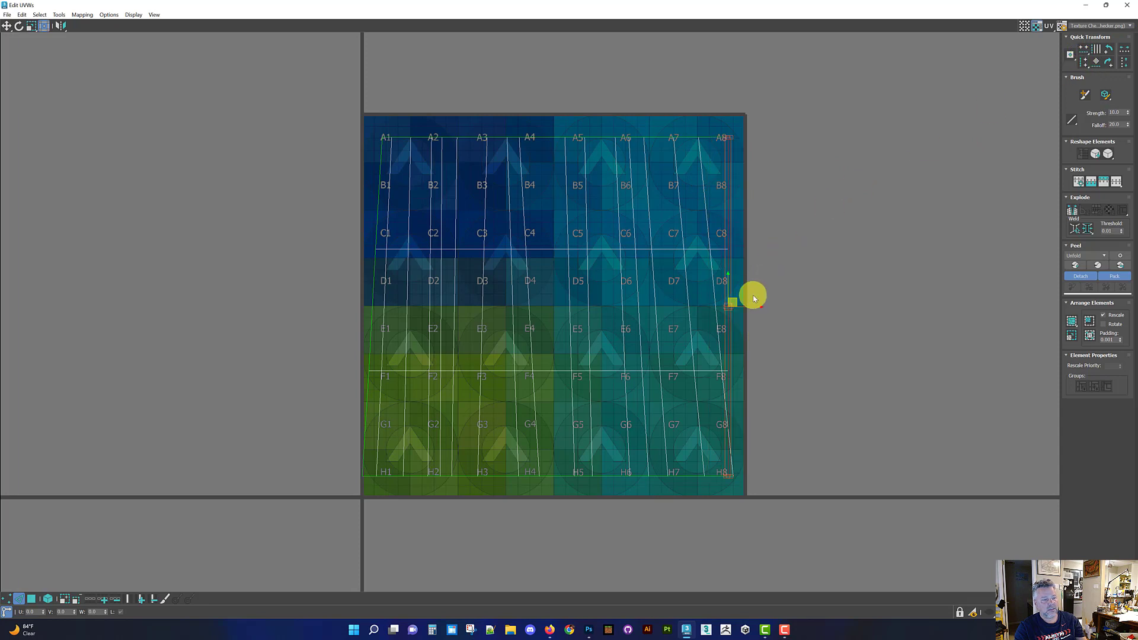
left_click_drag(747, 307, 760, 307)
Align the three vertical UV edge loops just inside the right border so each is straight
double_click(707, 219)
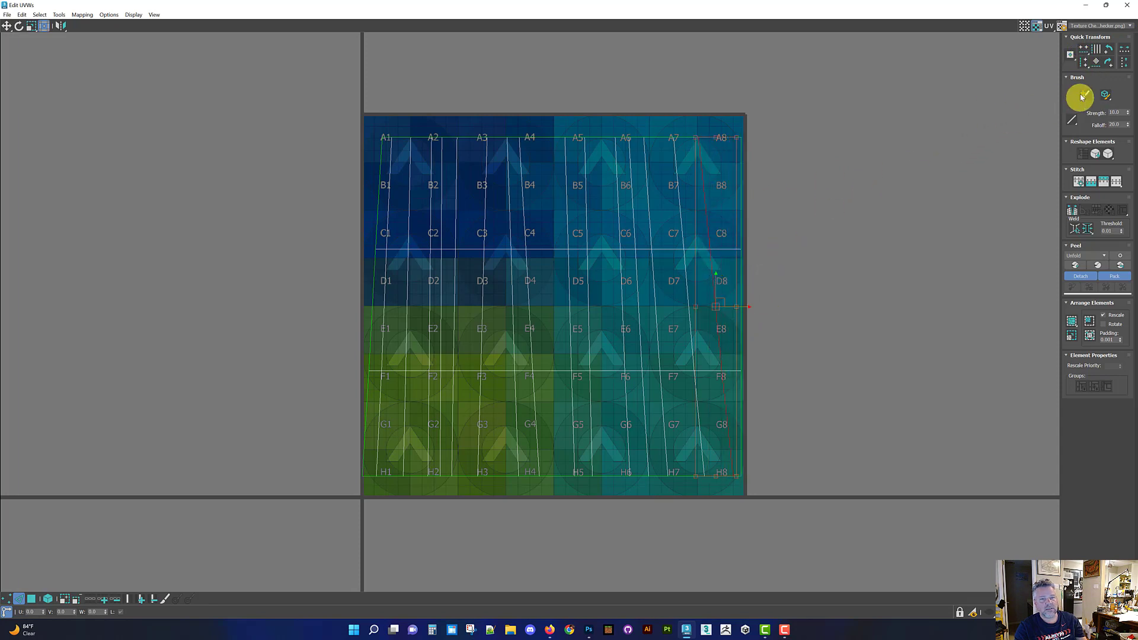
left_click(1082, 62)
double_click(678, 202)
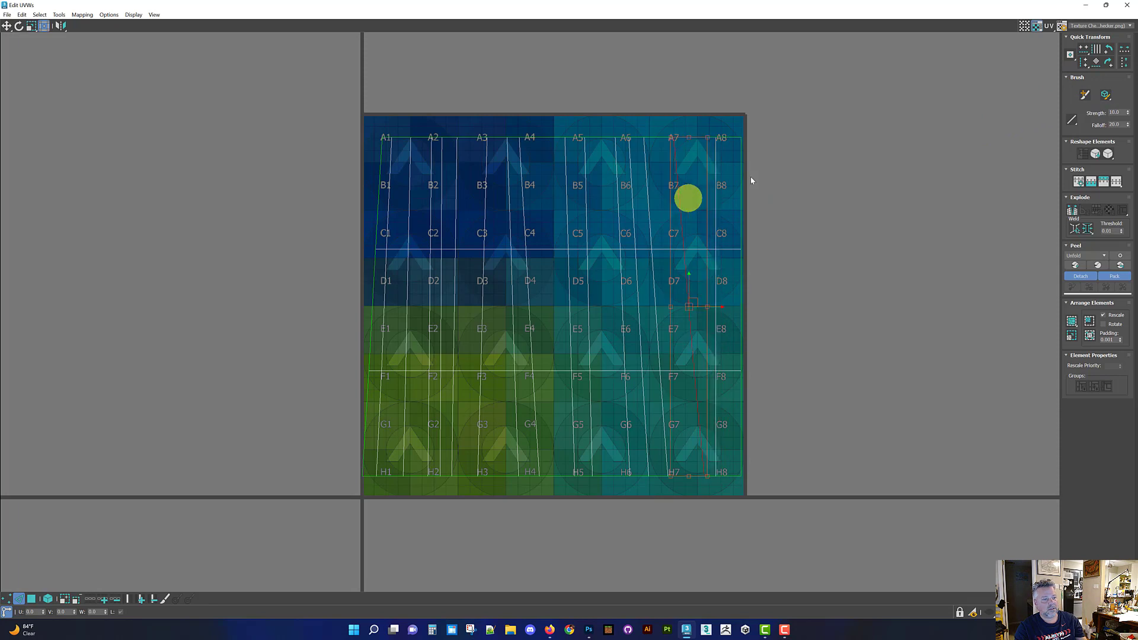
left_click(1092, 63)
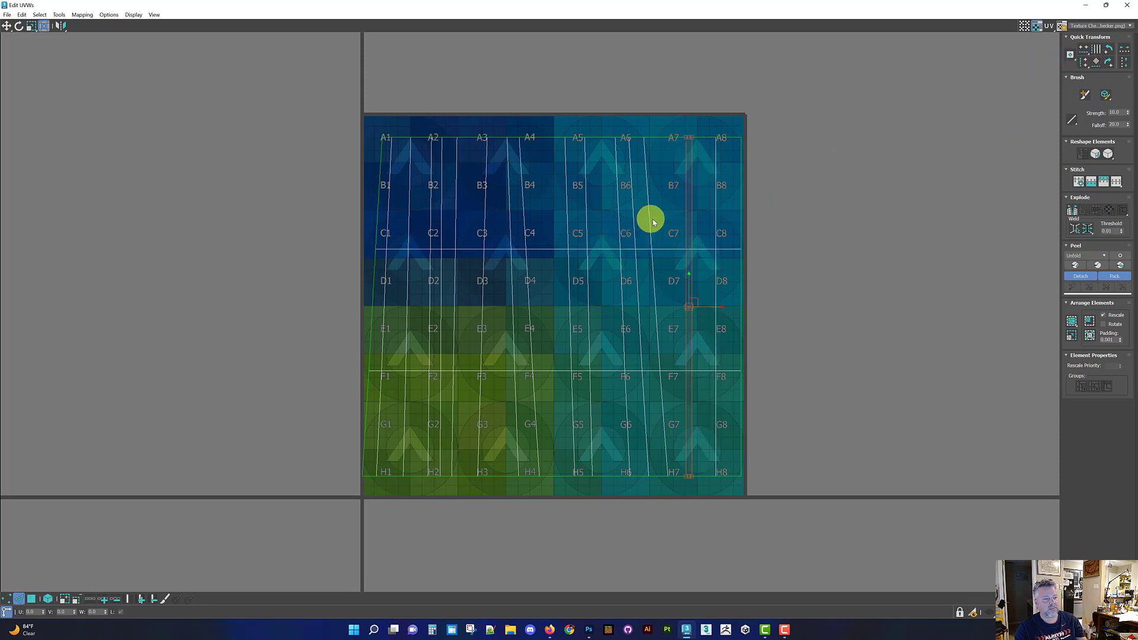
double_click(649, 220)
left_click(1081, 62)
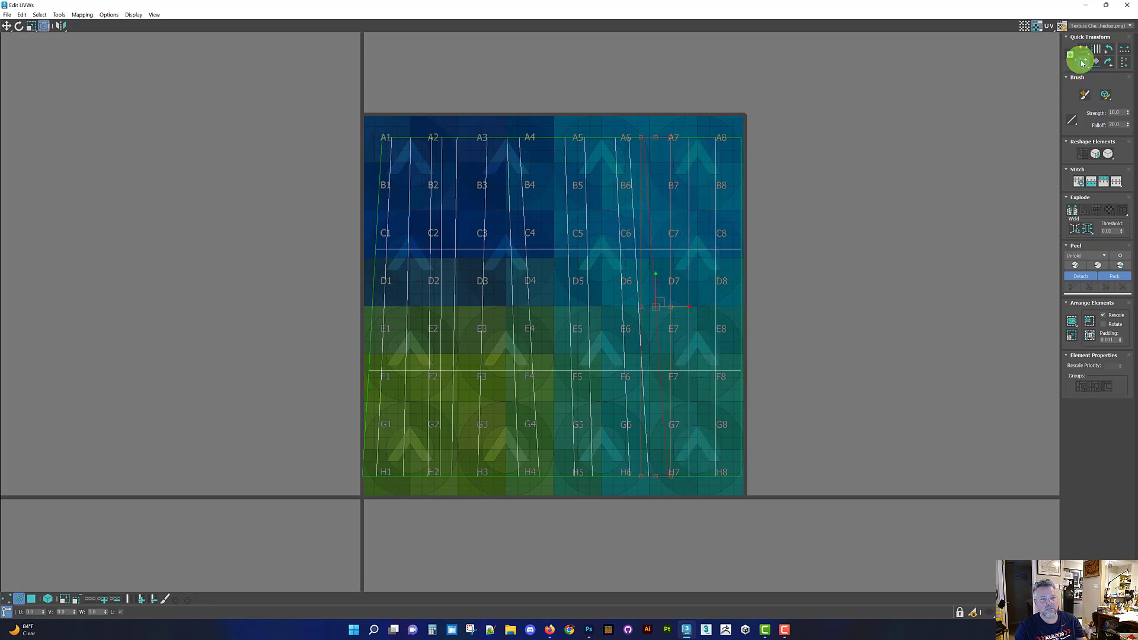
Straighten the next three vertical UV edge loops, working leftward through checker columns 6 and 5
left_click(631, 199)
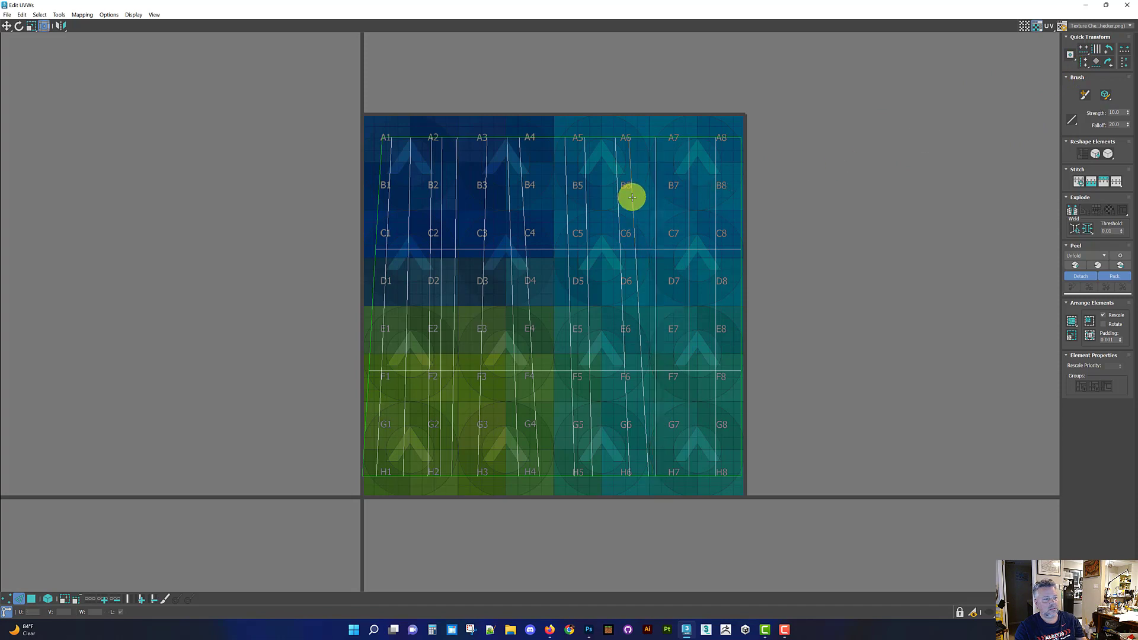
double_click(631, 198)
left_click(1082, 62)
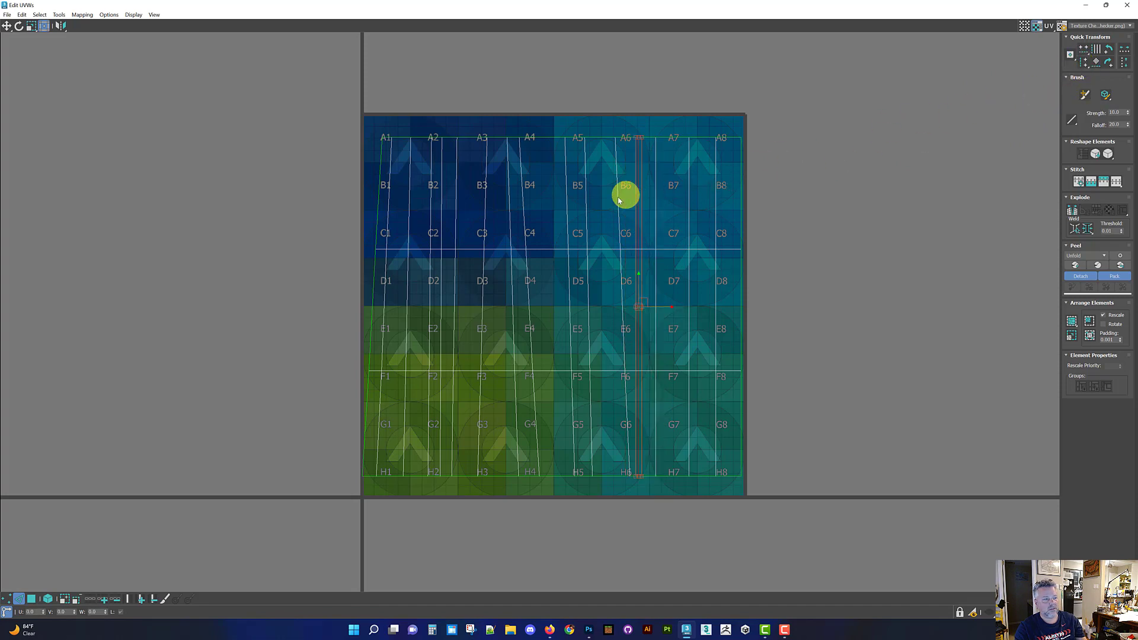
left_click_drag(618, 199, 620, 196)
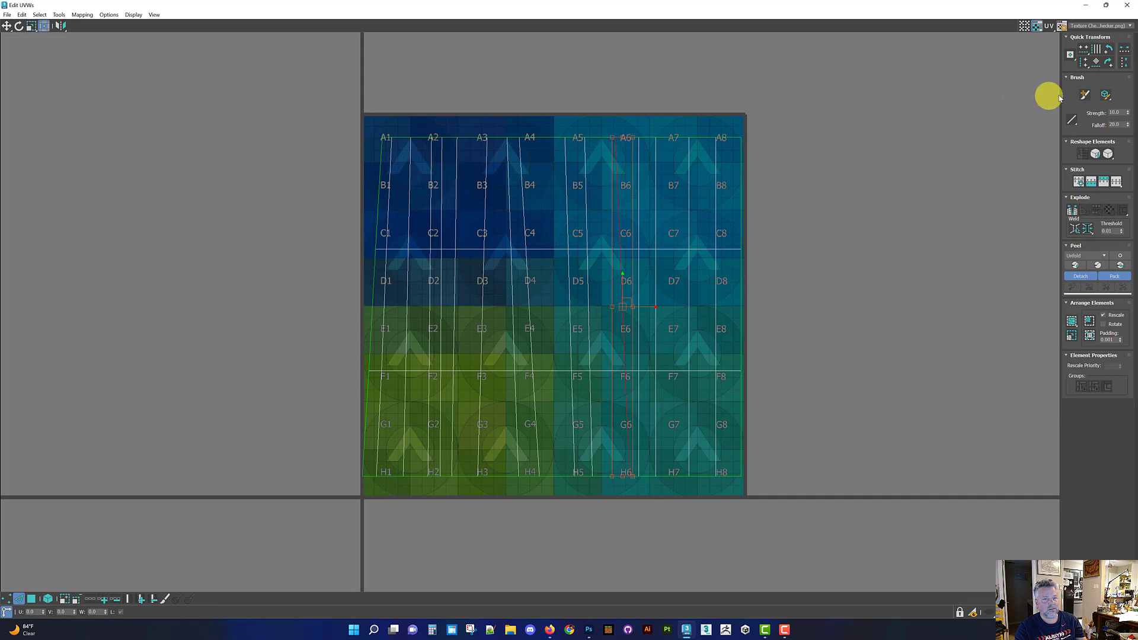
double_click(586, 191)
left_click(1081, 63)
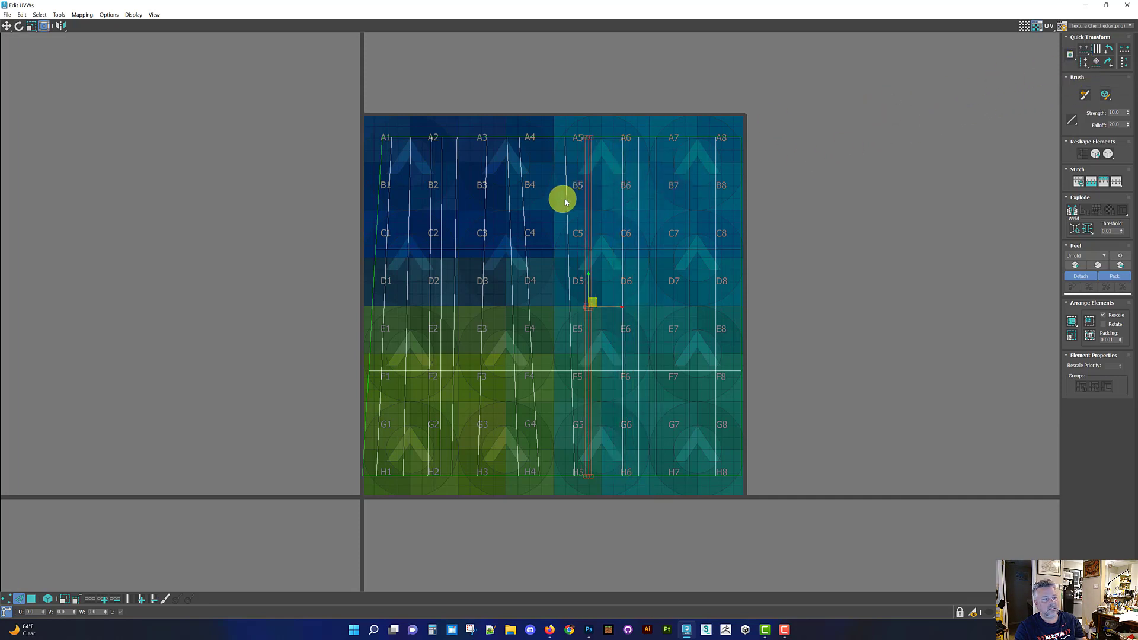
Align the vertical UV edge loops at the left of checker column 5 and in column 4
double_click(568, 228)
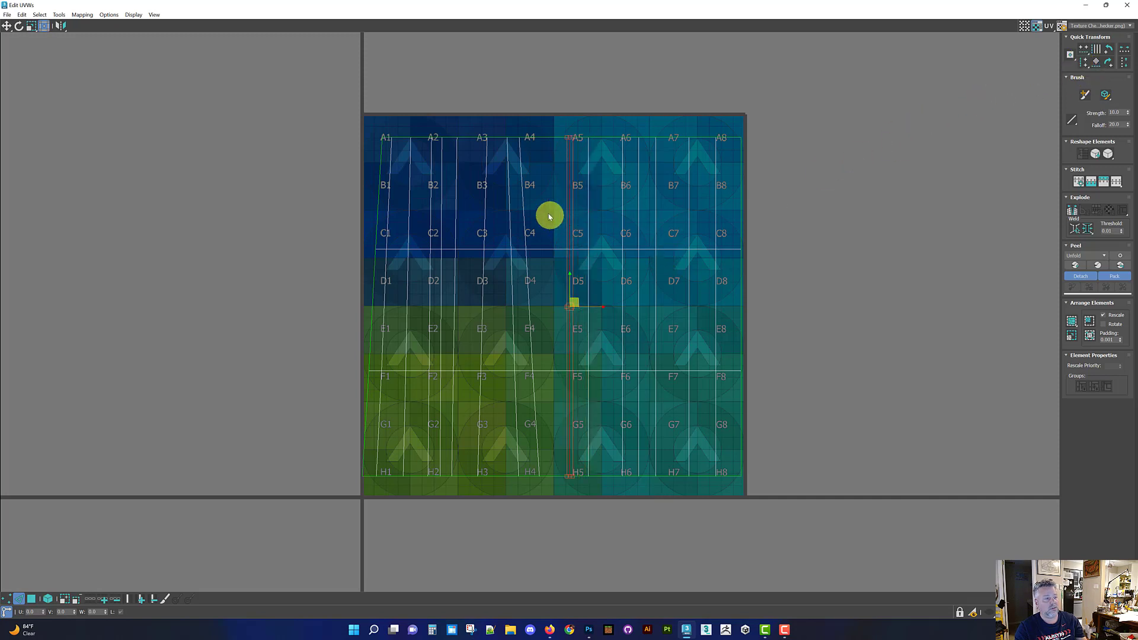
left_click(521, 209)
double_click(523, 213)
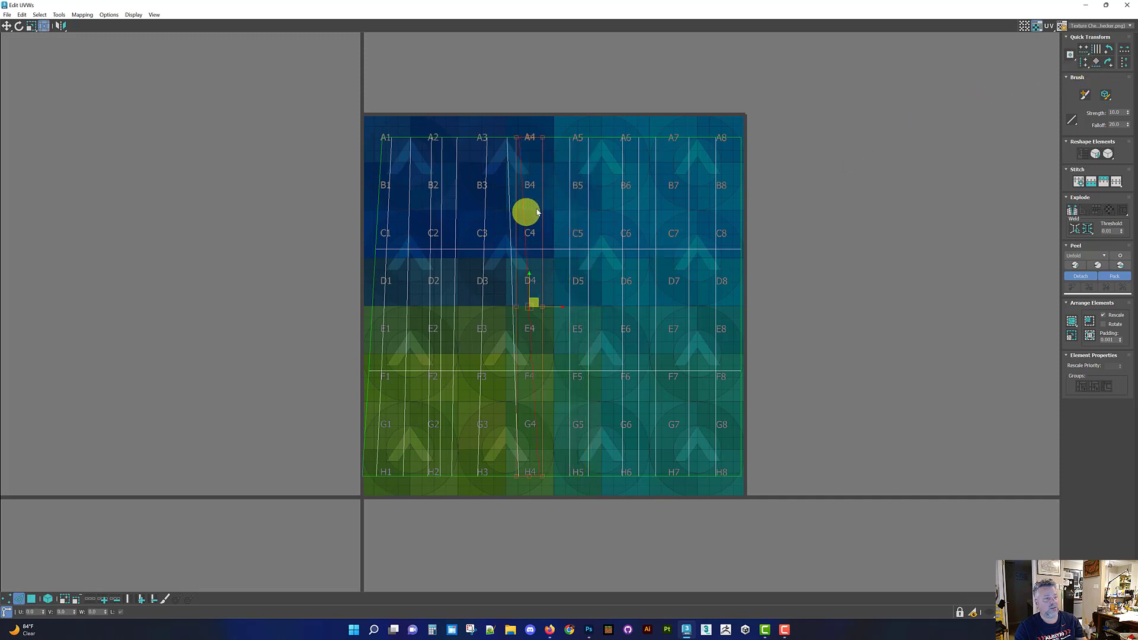
left_click(1083, 62)
Shrink the UV editor to a floating window beside the perspective view and straighten the vertical edge loop at checker column 4's left edge
middle_click_drag(827, 181, 951, 147)
left_click(1108, 5)
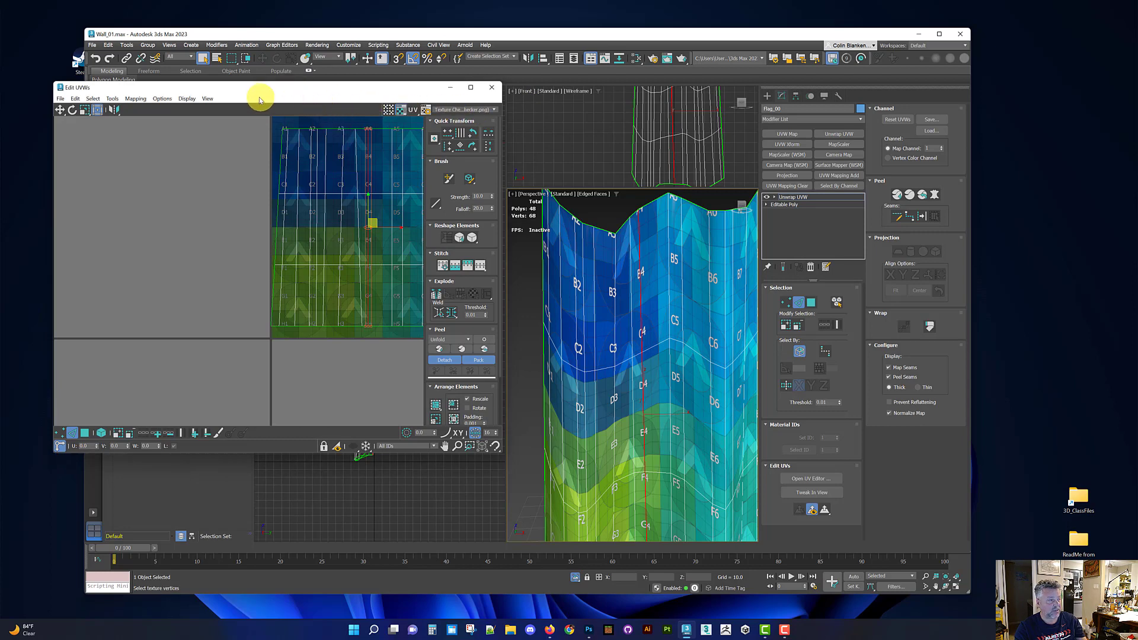
left_click_drag(237, 89, 331, 112)
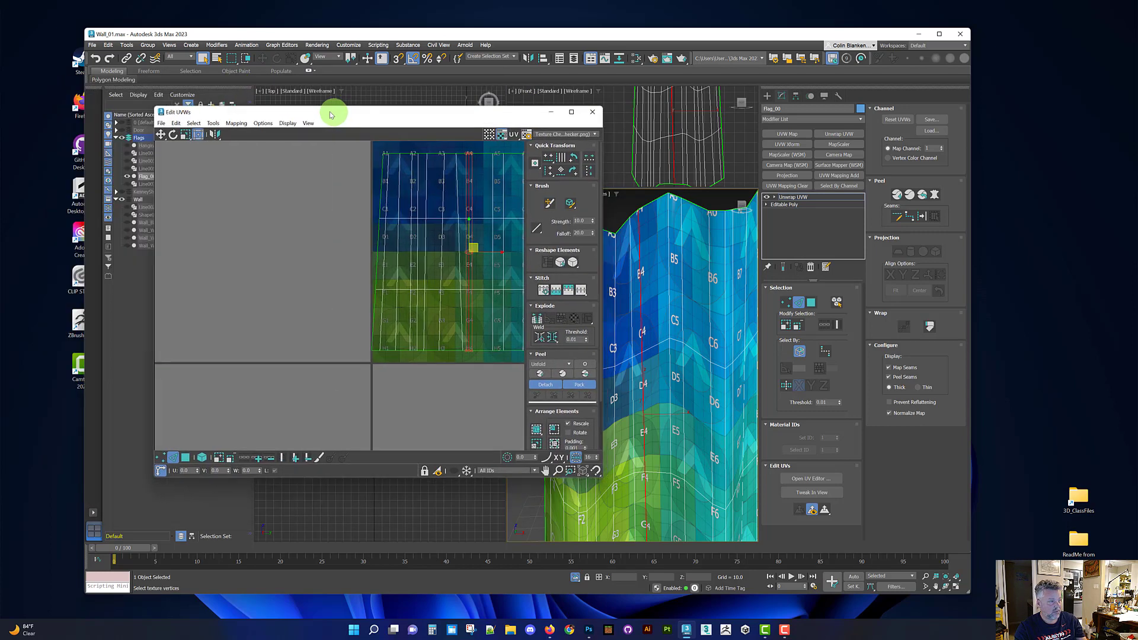
scroll(292, 236, "up", 2)
middle_click_drag(340, 243, 332, 217)
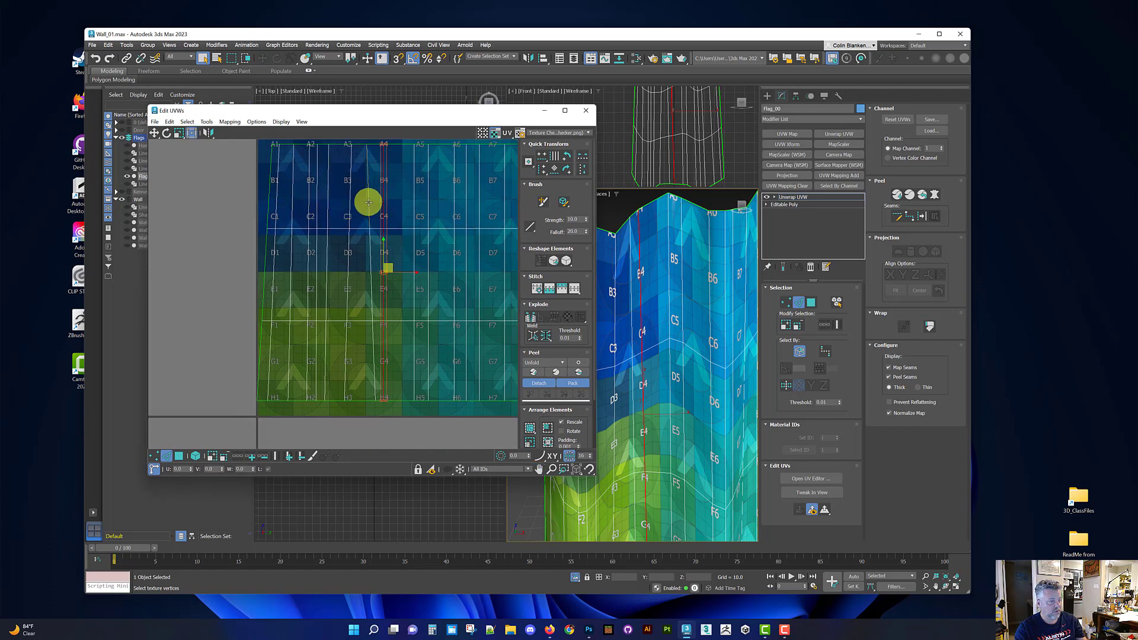
left_click_drag(368, 202, 355, 202)
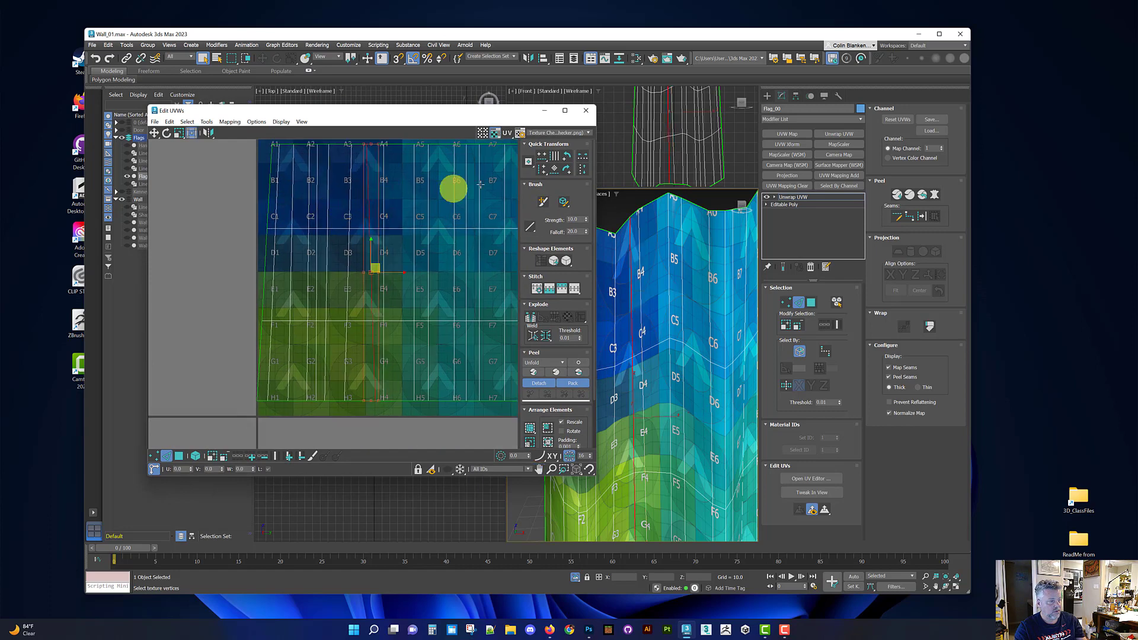
Align the vertical UV edge loops in checker column 3 and at its left edge so each is straight
left_click(349, 180)
double_click(350, 179)
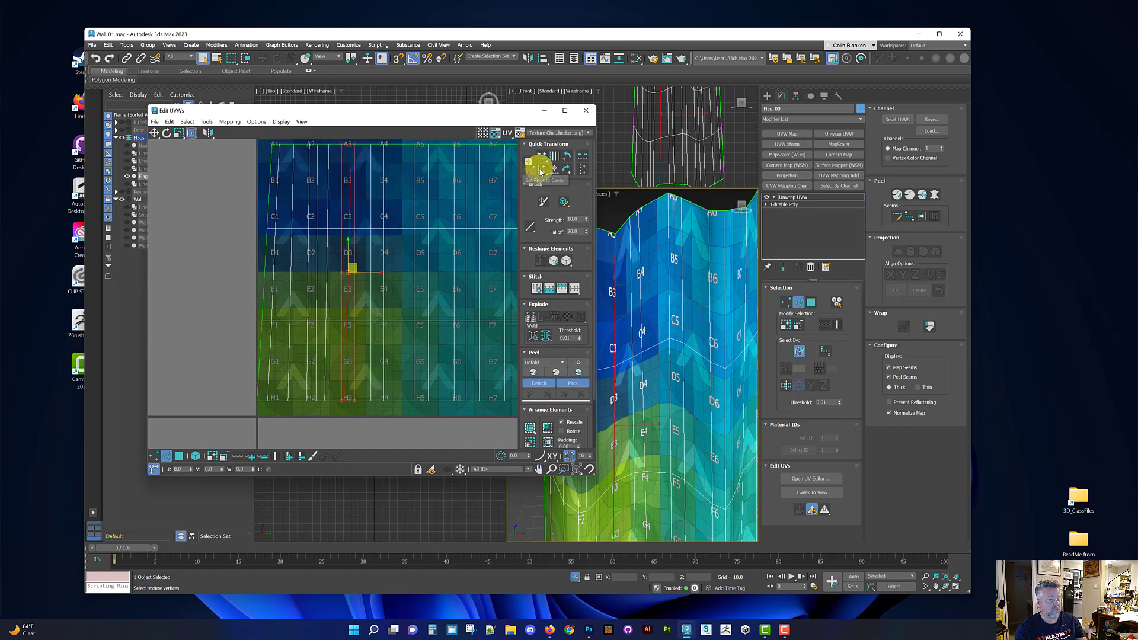
left_click(541, 169)
left_click(327, 183)
double_click(326, 183)
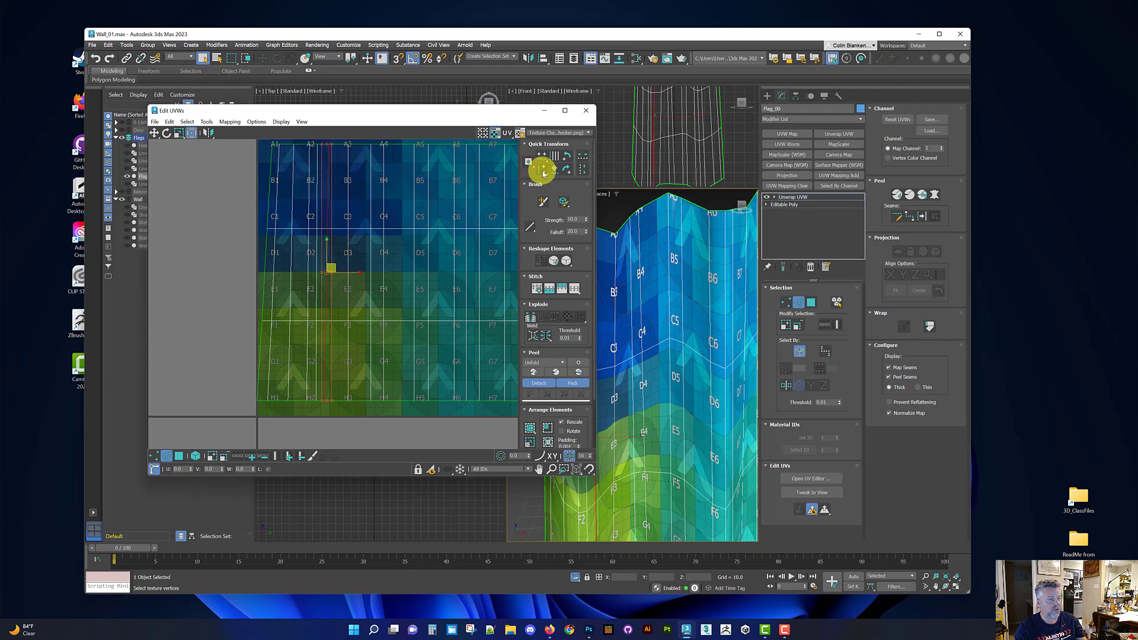
left_click(541, 170)
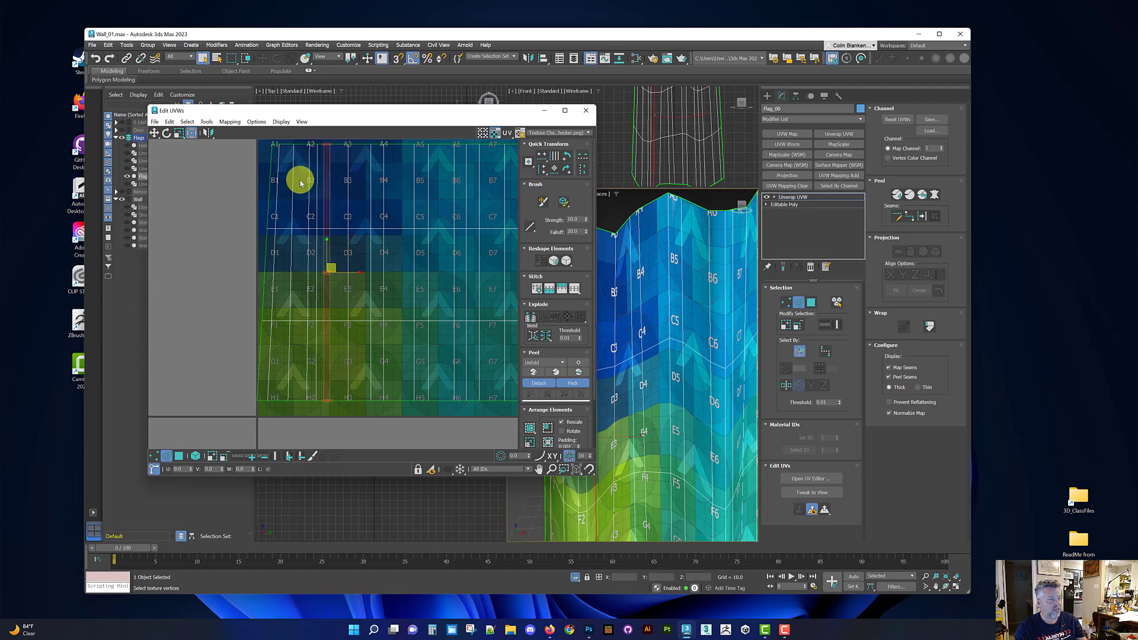
Straighten the UV shell's left border and the remaining vertical edge loops across checker columns 1 and 2
double_click(270, 180)
left_click(541, 170)
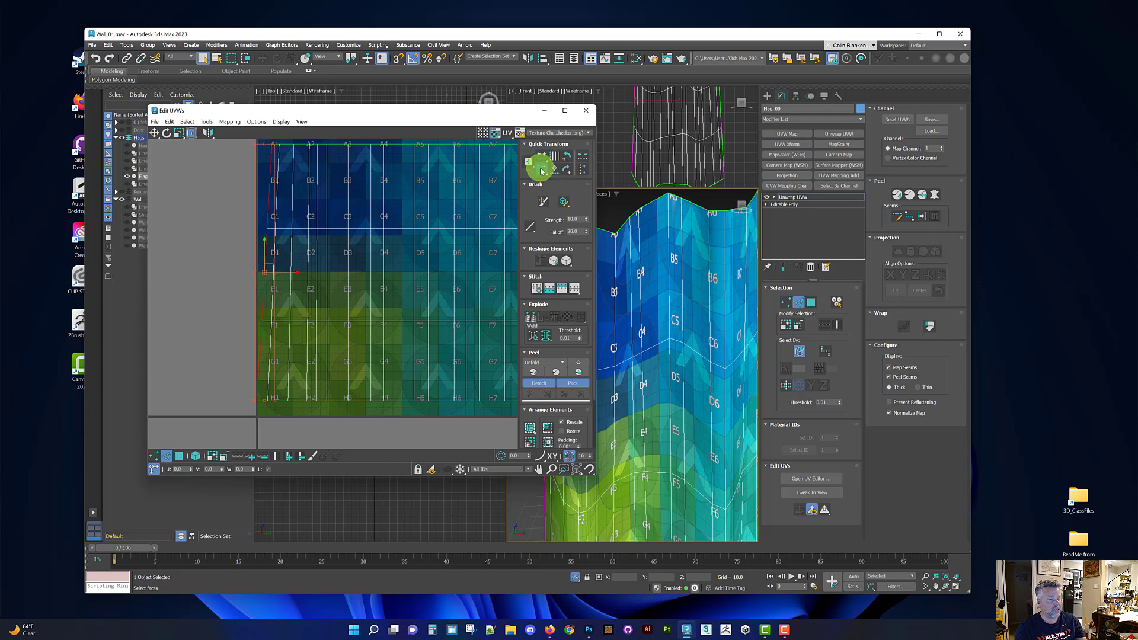
double_click(274, 248)
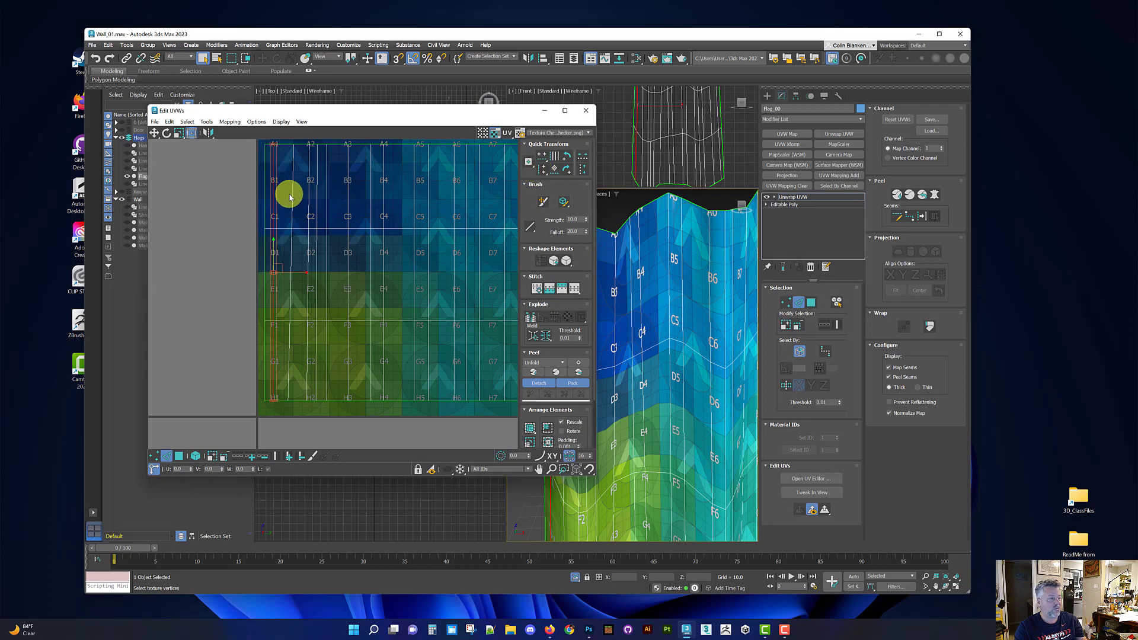
left_click_drag(293, 199, 315, 193)
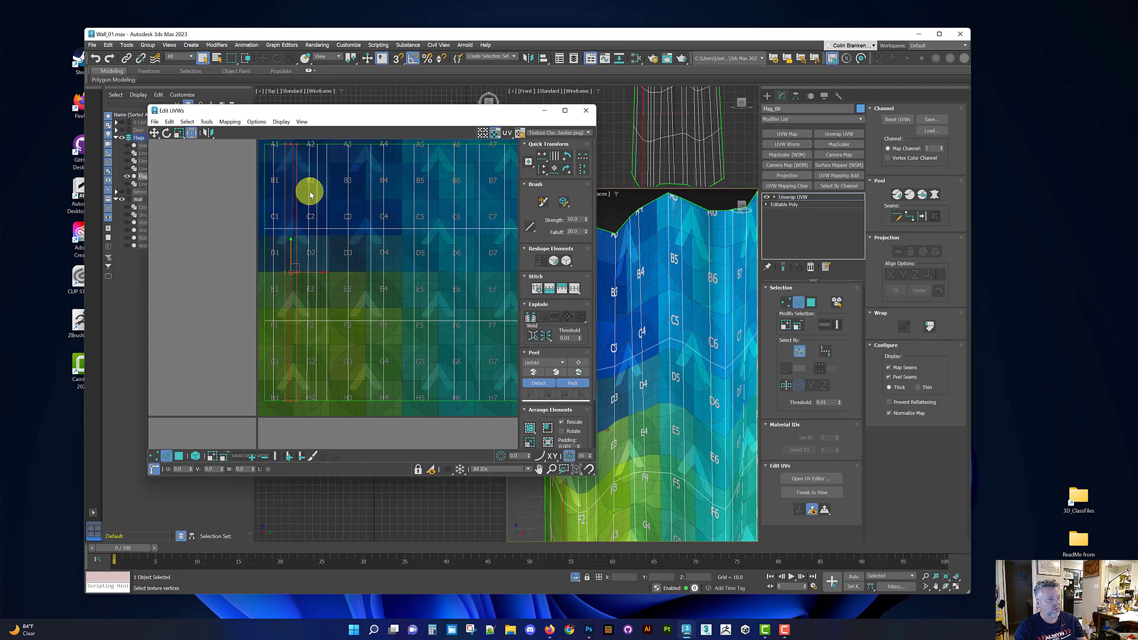
left_click_drag(310, 191, 314, 188)
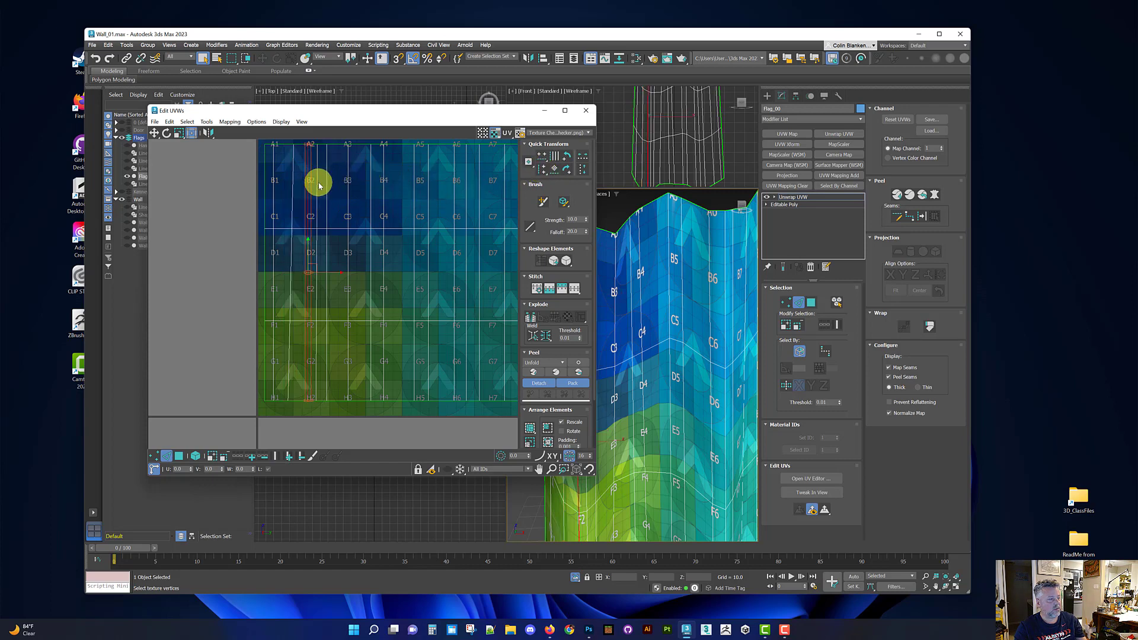
left_click_drag(316, 182, 325, 182)
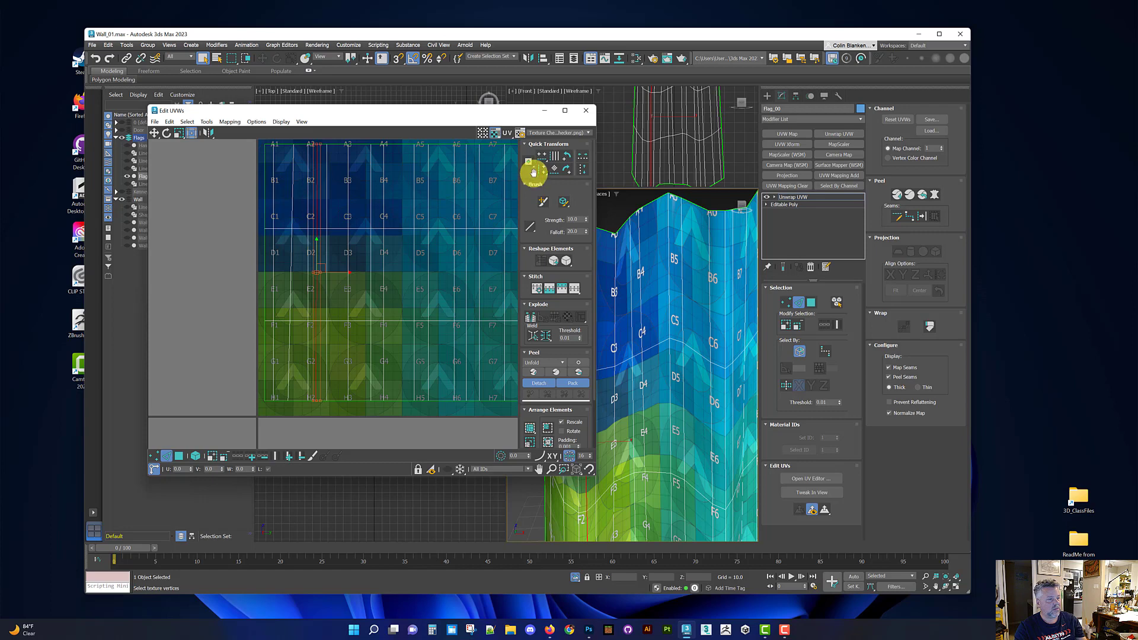
Close and reopen the UV editor, display the Texture Checker, and examine how the pattern lies across the flag's folds
scroll(436, 217, "down", 2)
middle_click_drag(663, 350, 627, 287, "alt")
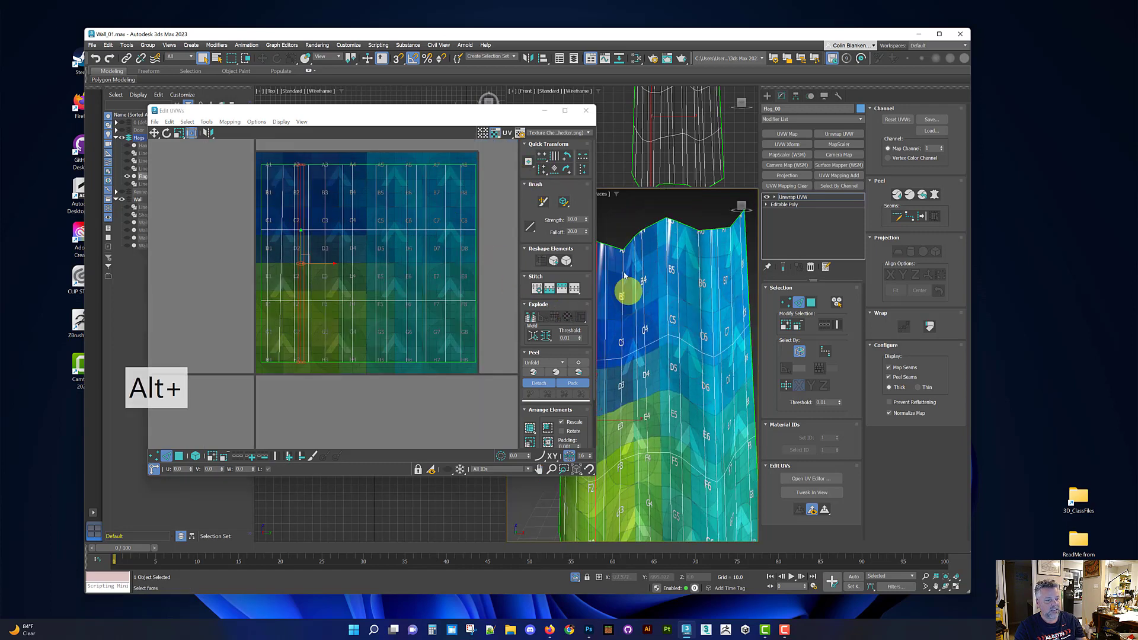
left_click(584, 112)
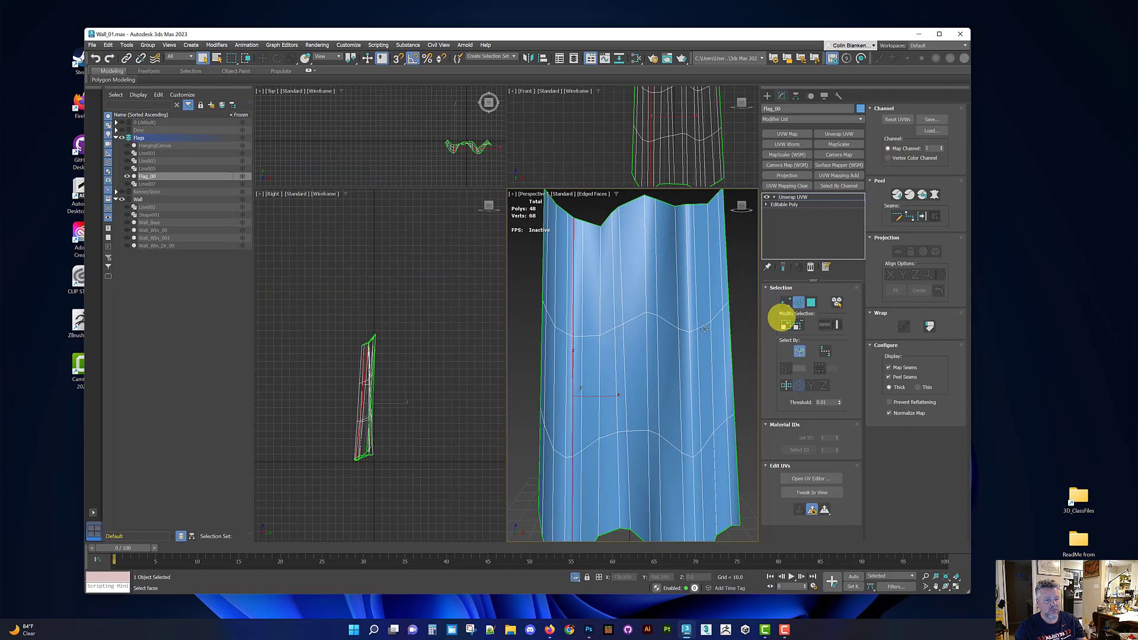
middle_click_drag(714, 331, 716, 325)
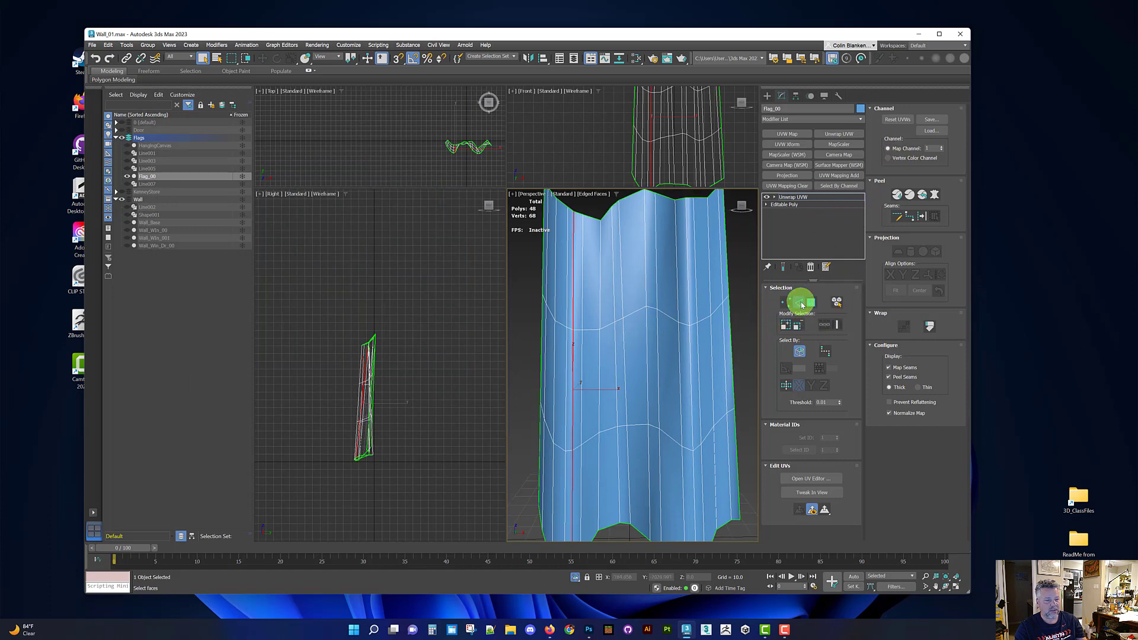
left_click(810, 478)
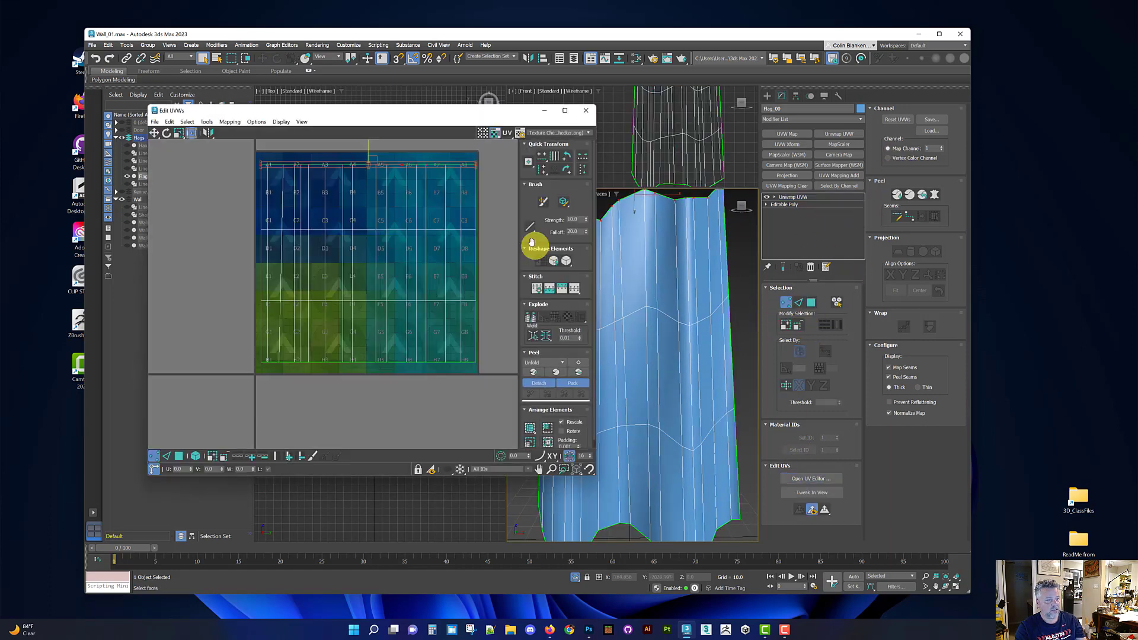
left_click_drag(407, 113, 334, 108)
left_click(483, 127)
left_click(483, 133)
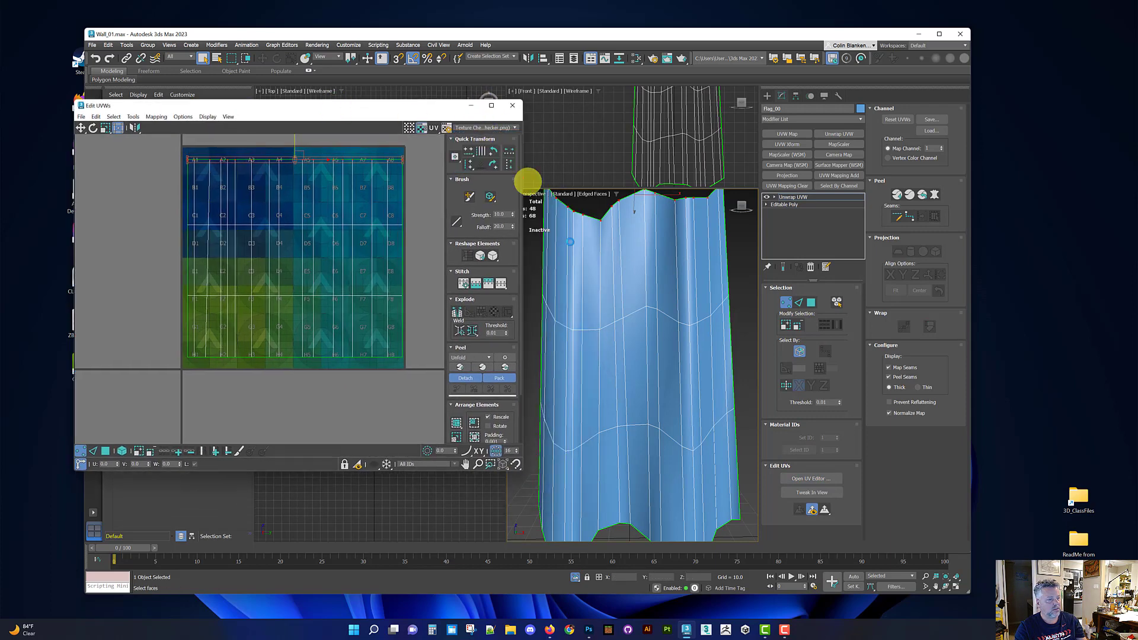
mouse_move(650, 330)
middle_mouse_down("alt")
mouse_move(654, 345)
mouse_move(645, 340)
middle_mouse_up("alt")
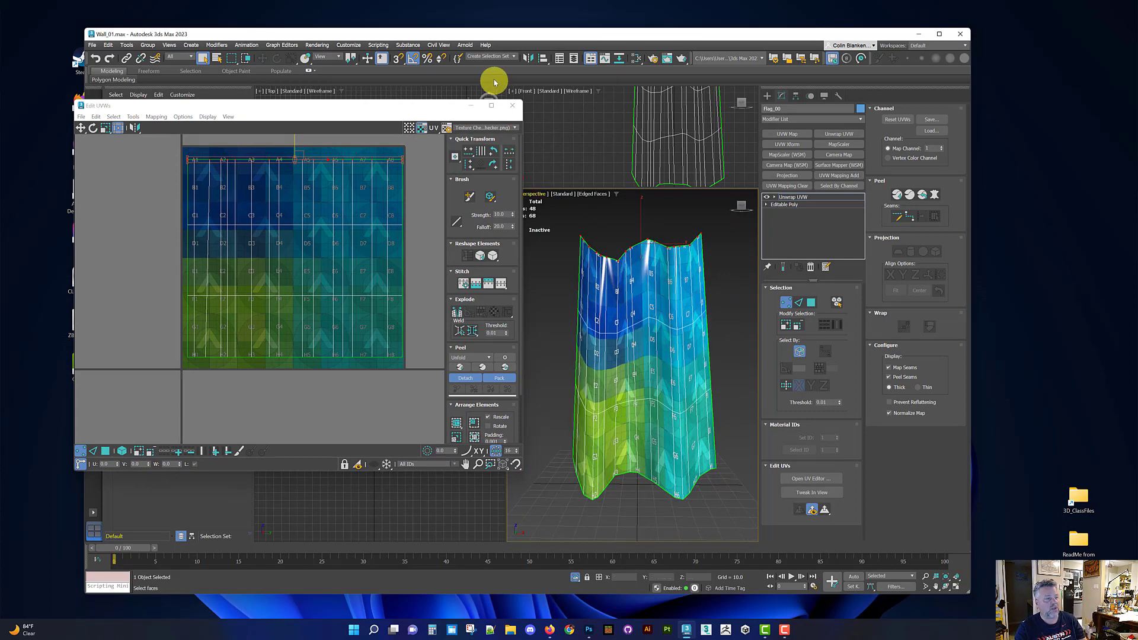
Close the UV editor and collapse the flag's Unwrap UVW modifier into an Editable Poly
left_click(513, 107)
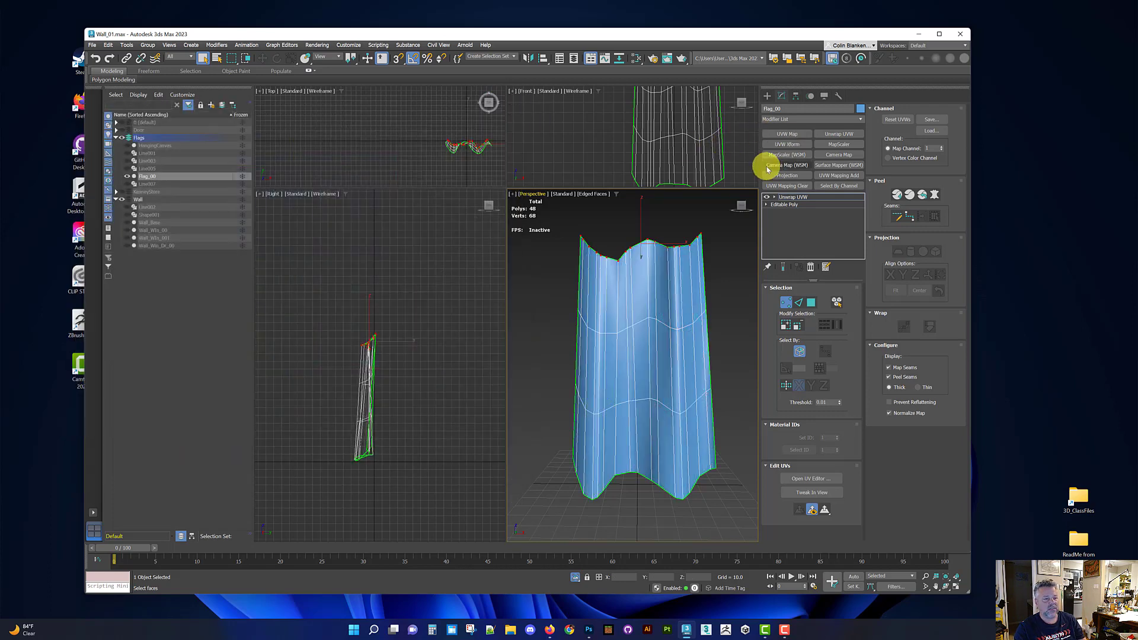
right_click(790, 197)
left_click(820, 281)
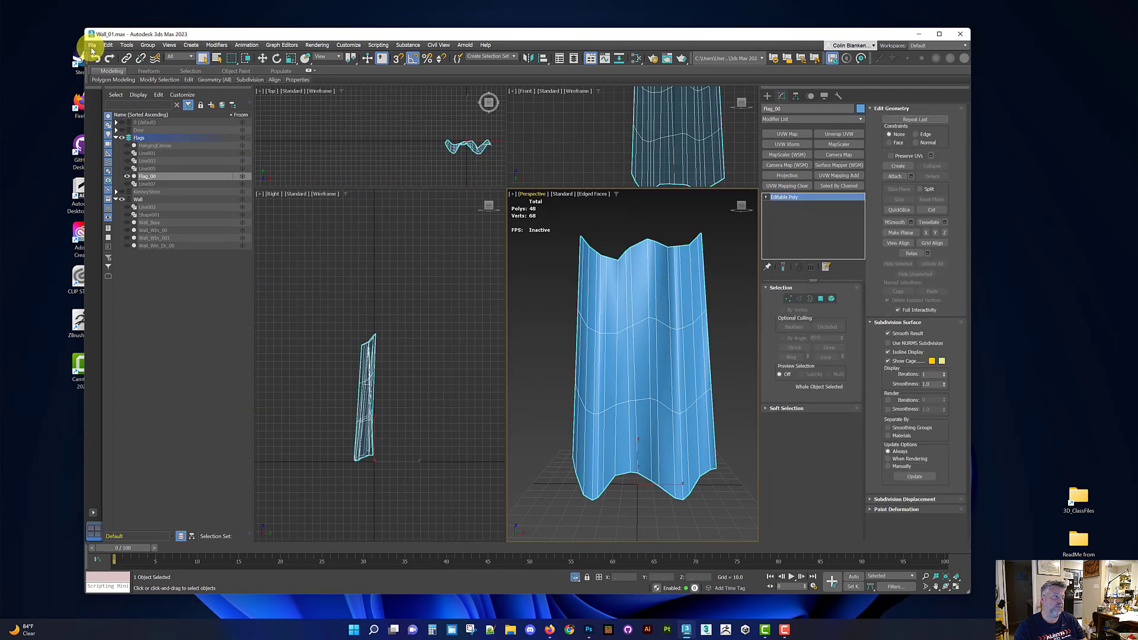
Save the scene in the Walls folder as the next incremental version, Wall_02
left_click(92, 45)
left_click(121, 128)
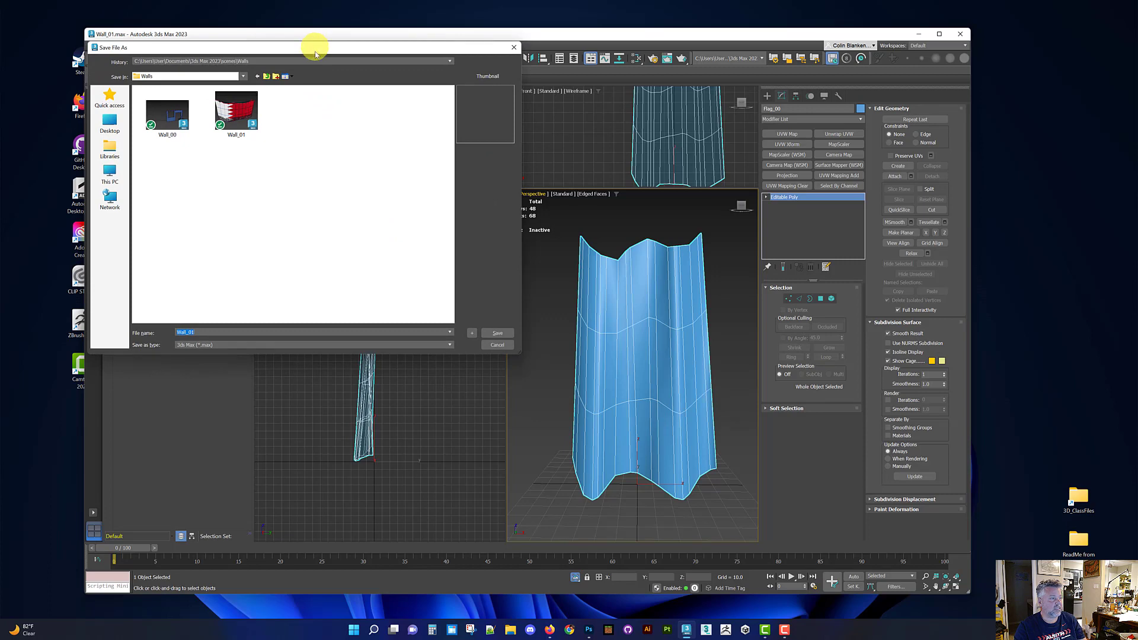
left_click_drag(315, 52, 449, 101)
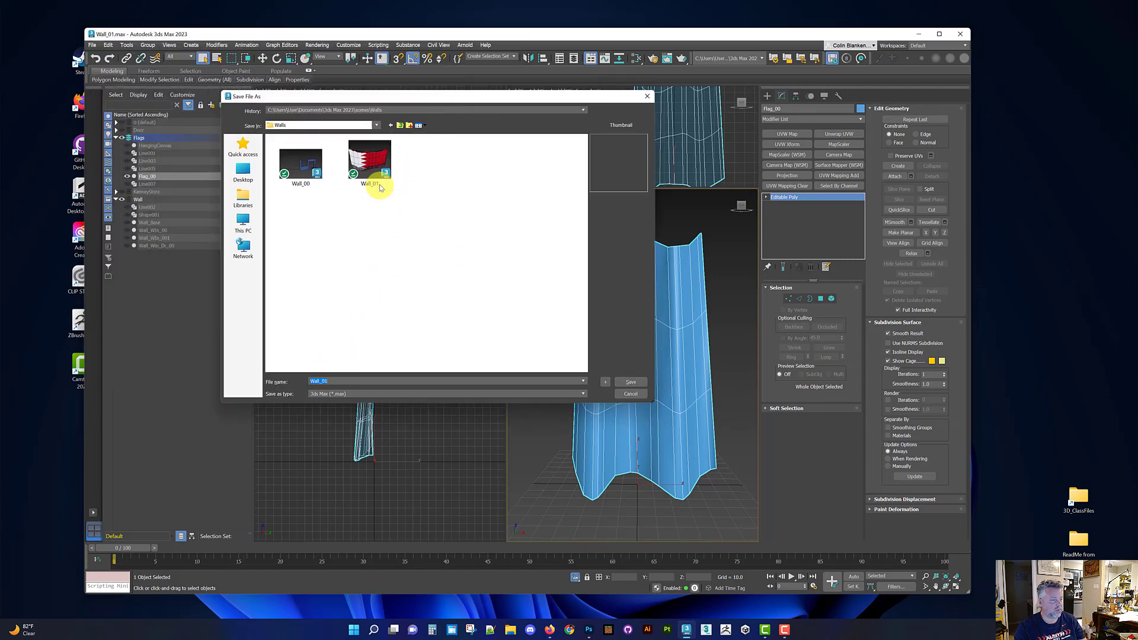
left_click(605, 382)
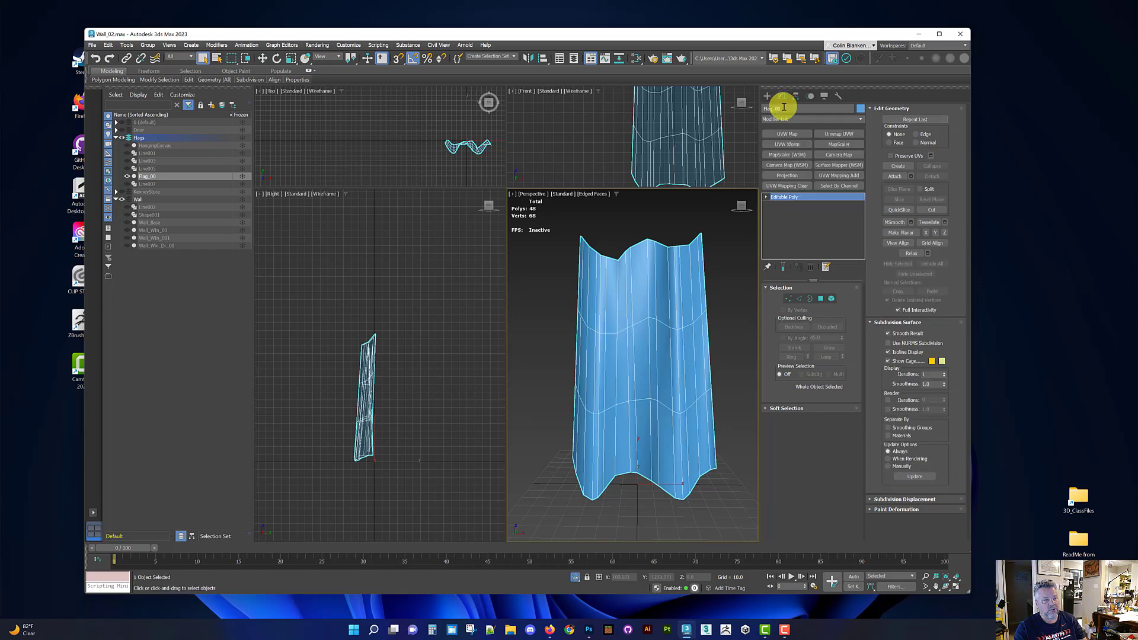
Apply Reset XForm to the selected Flag_00 and convert it back to Editable Poly
left_click(838, 96)
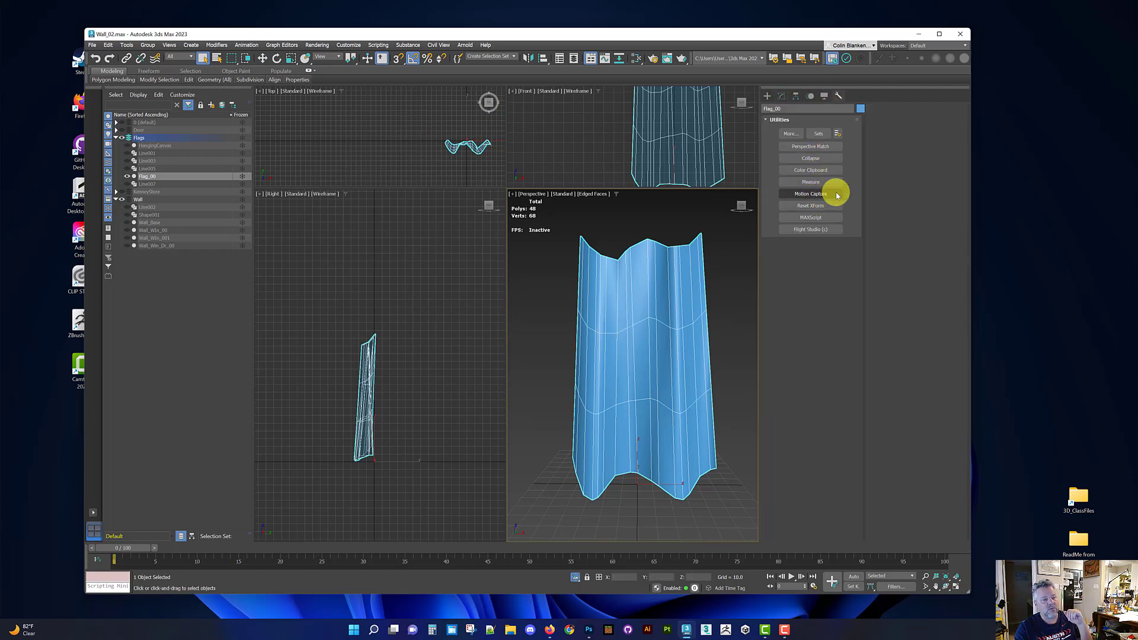
left_click(810, 205)
left_click(809, 254)
left_click(781, 96)
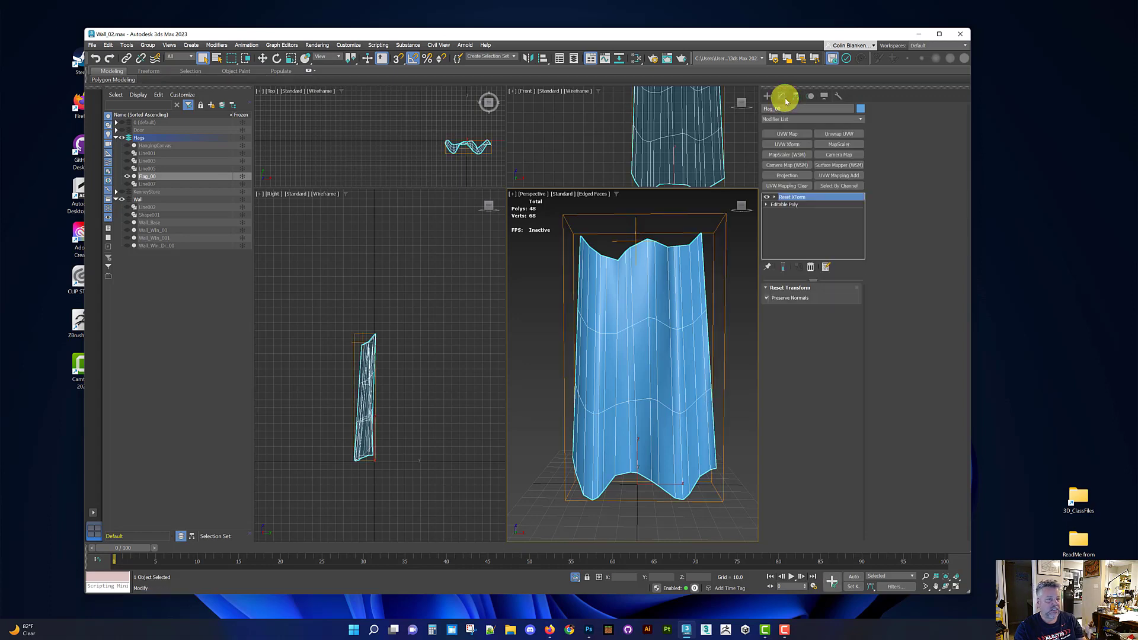
right_click(652, 292)
mouse_move(703, 410)
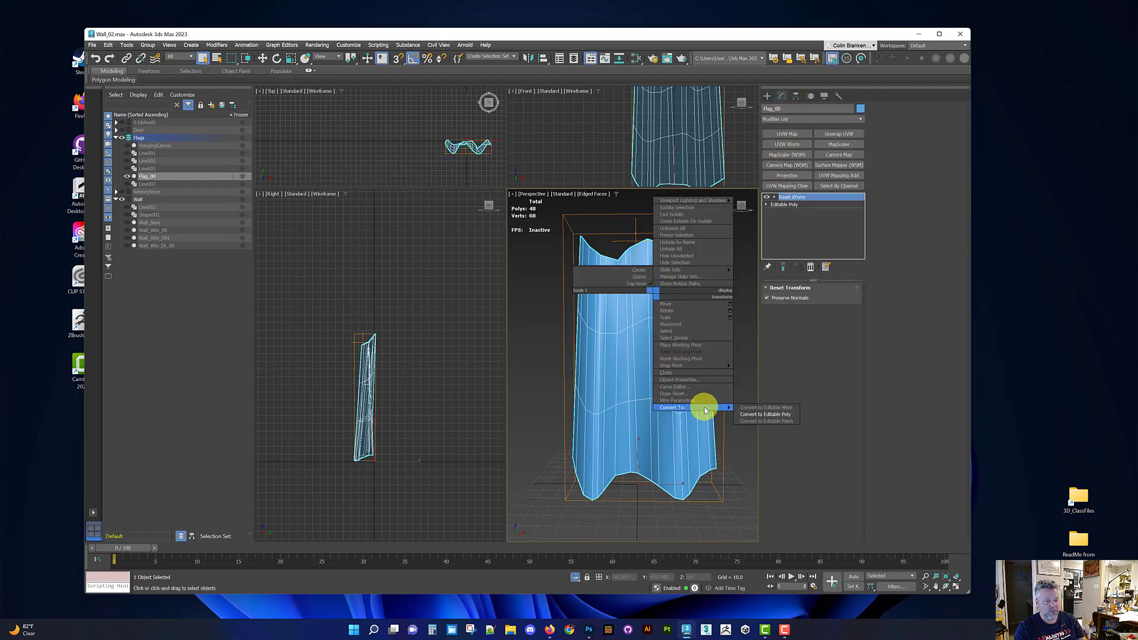
left_click(771, 414)
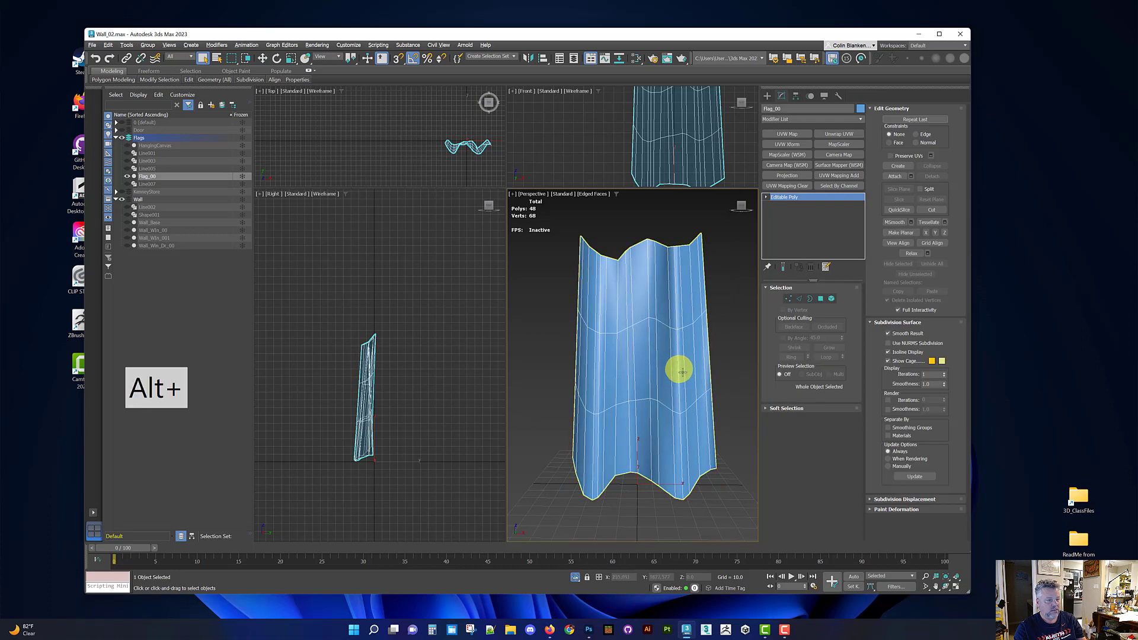
Add an Unwrap UVW modifier to Flag_00 and open its UV editor over the viewports
middle_click_drag(679, 372, 616, 353, "alt")
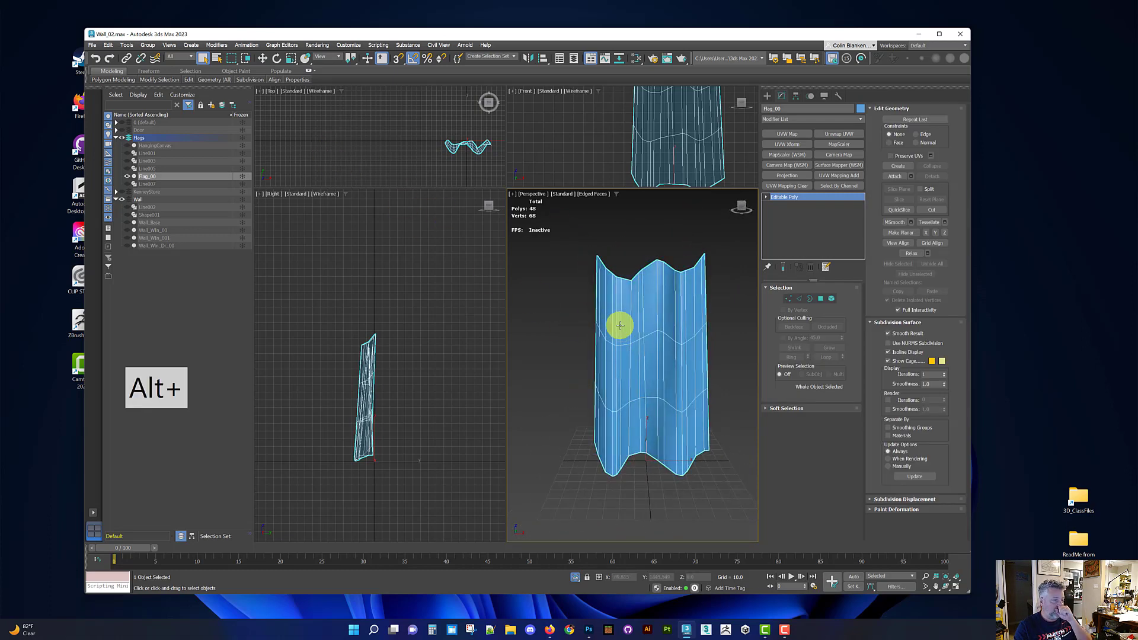
left_click(837, 136)
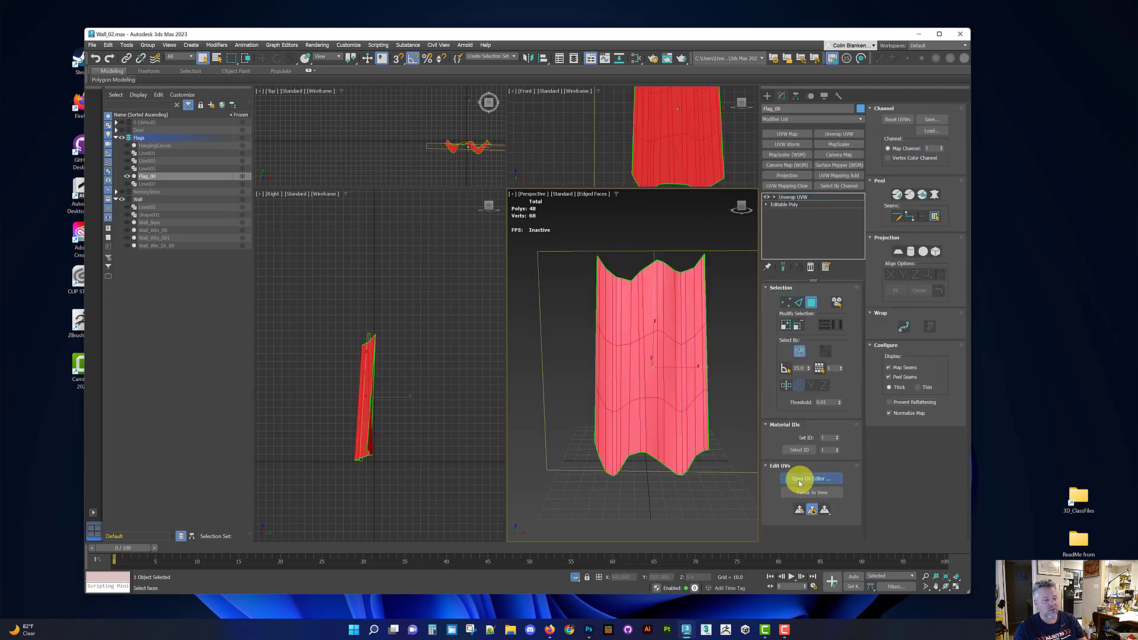
left_click(800, 481)
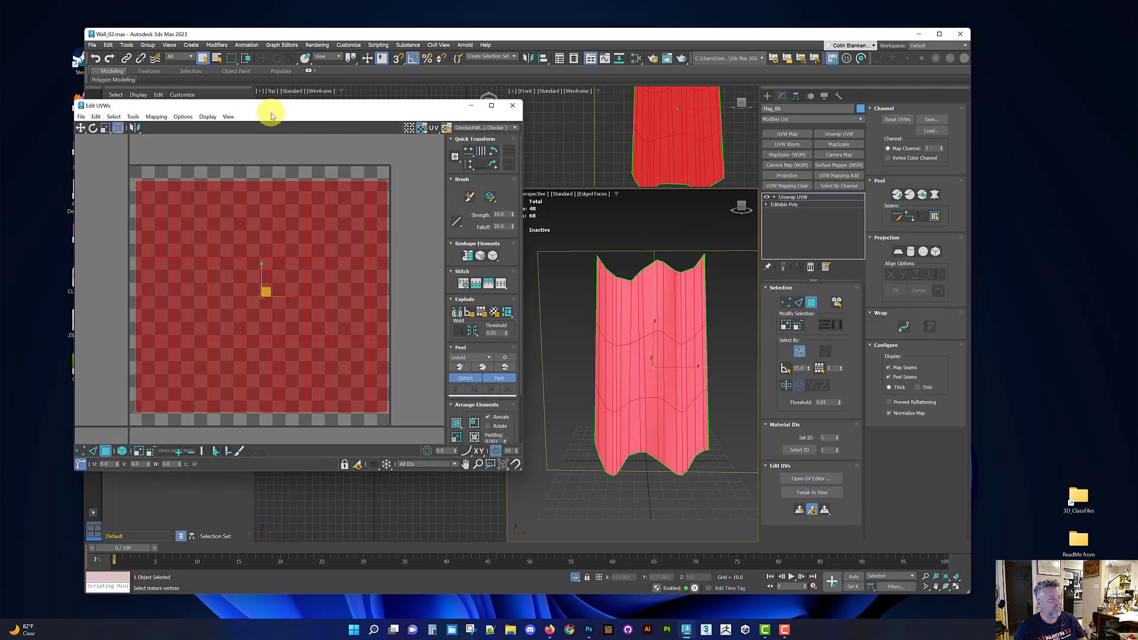
left_click_drag(377, 116, 554, 78)
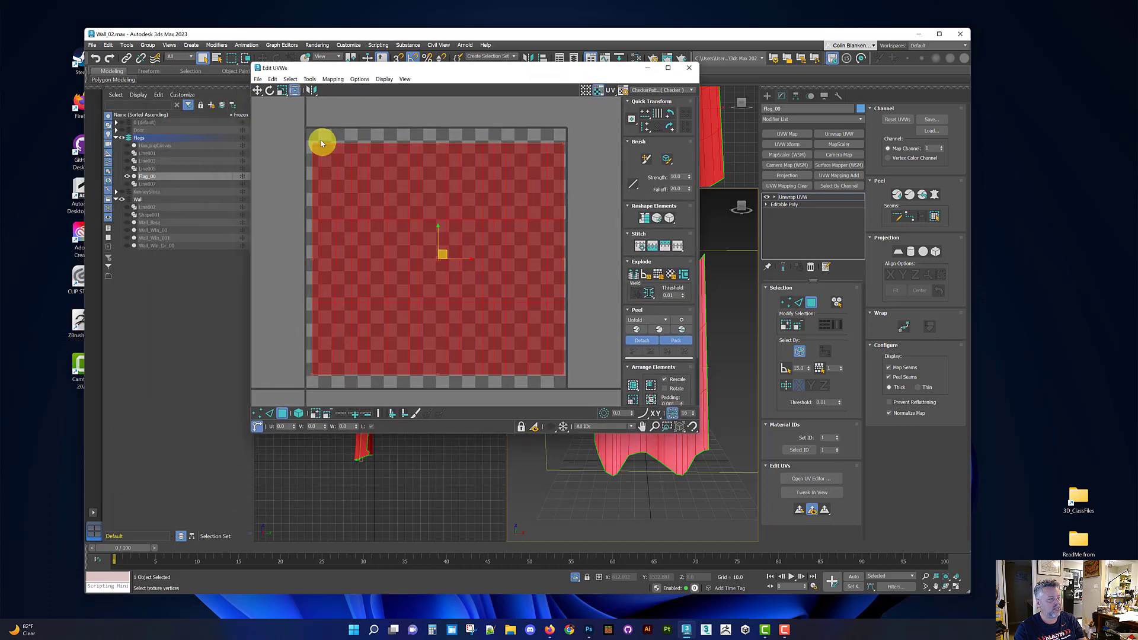
Stretch the UV shell's corners to fill the whole texture tile, close the UV editor and leave face selection
left_click_drag(314, 142, 305, 128)
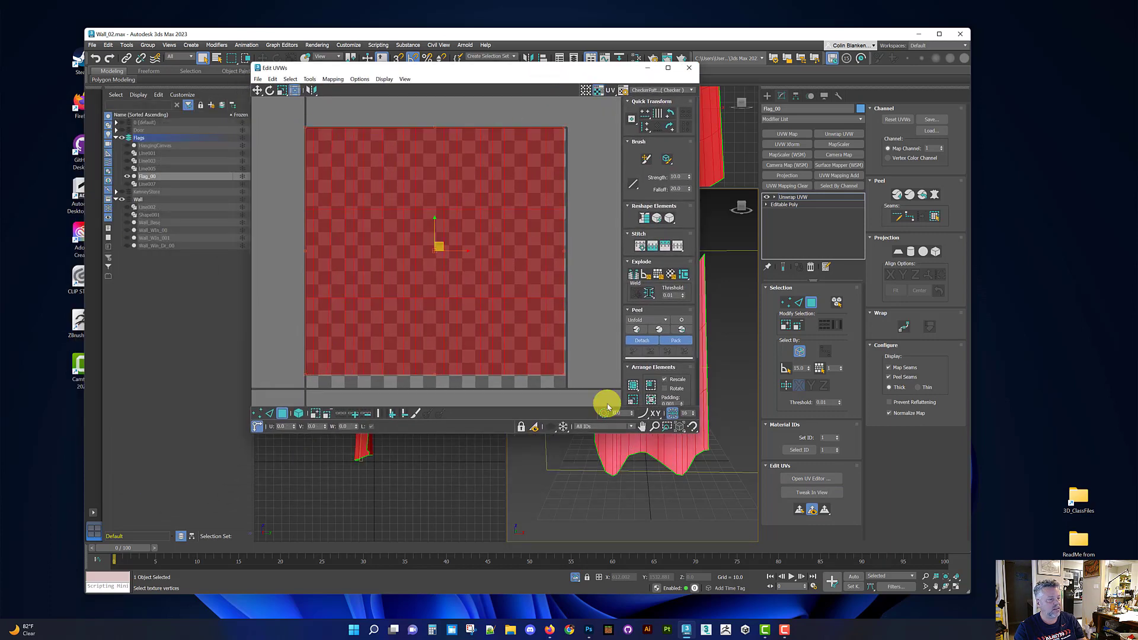
left_click_drag(565, 374, 567, 389)
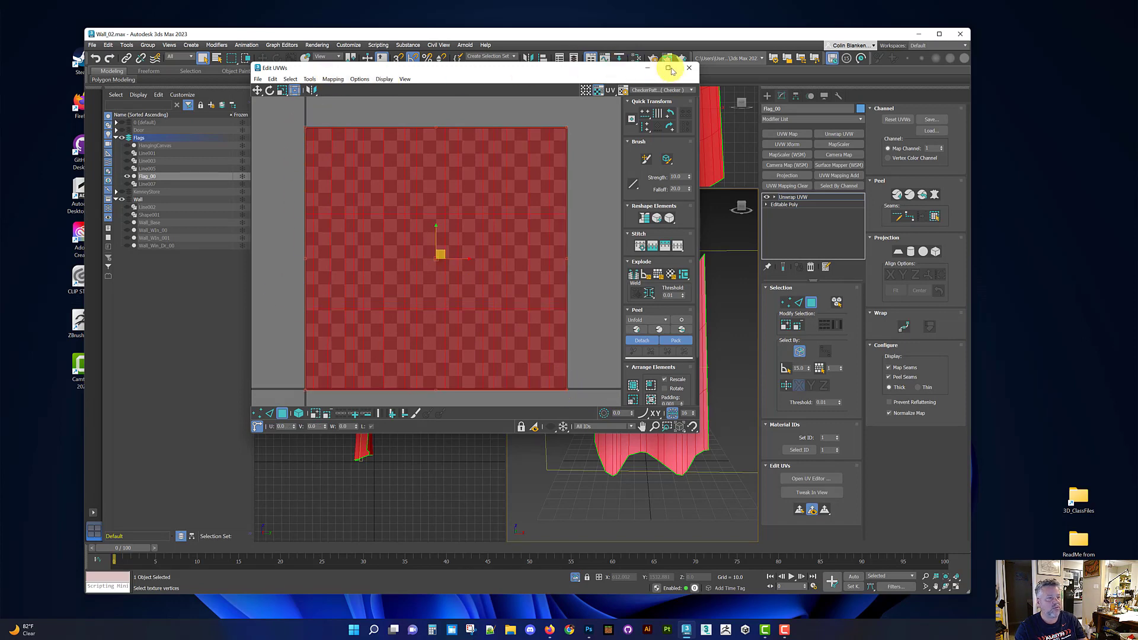
left_click(688, 69)
middle_click_drag(665, 251, 662, 283, "alt")
left_click(795, 197)
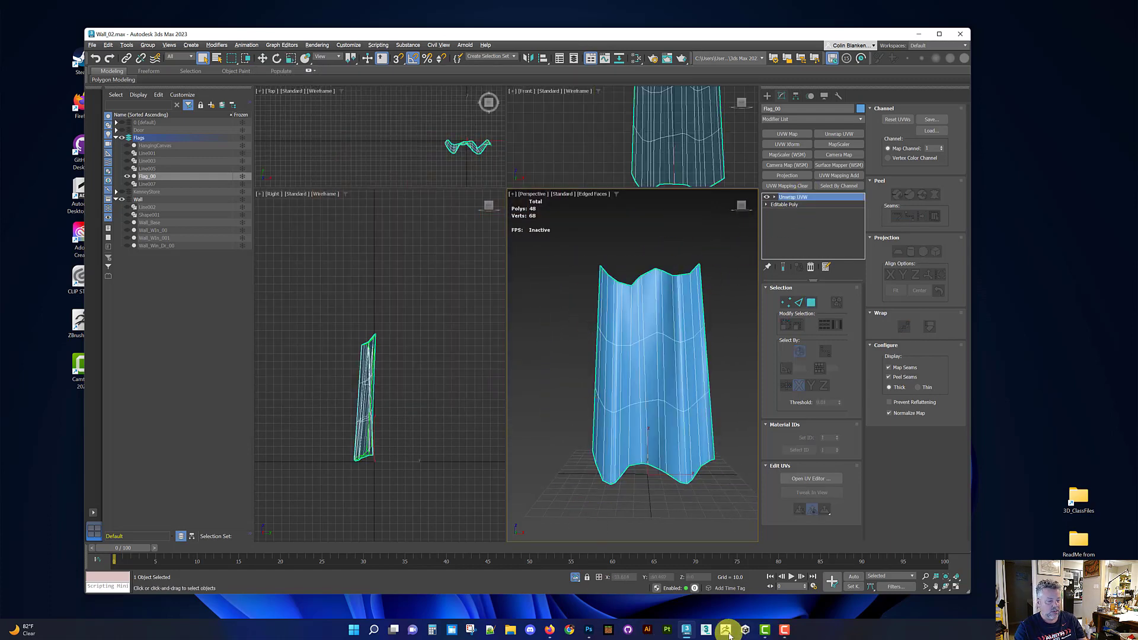
middle_click_drag(645, 381, 583, 368, "alt")
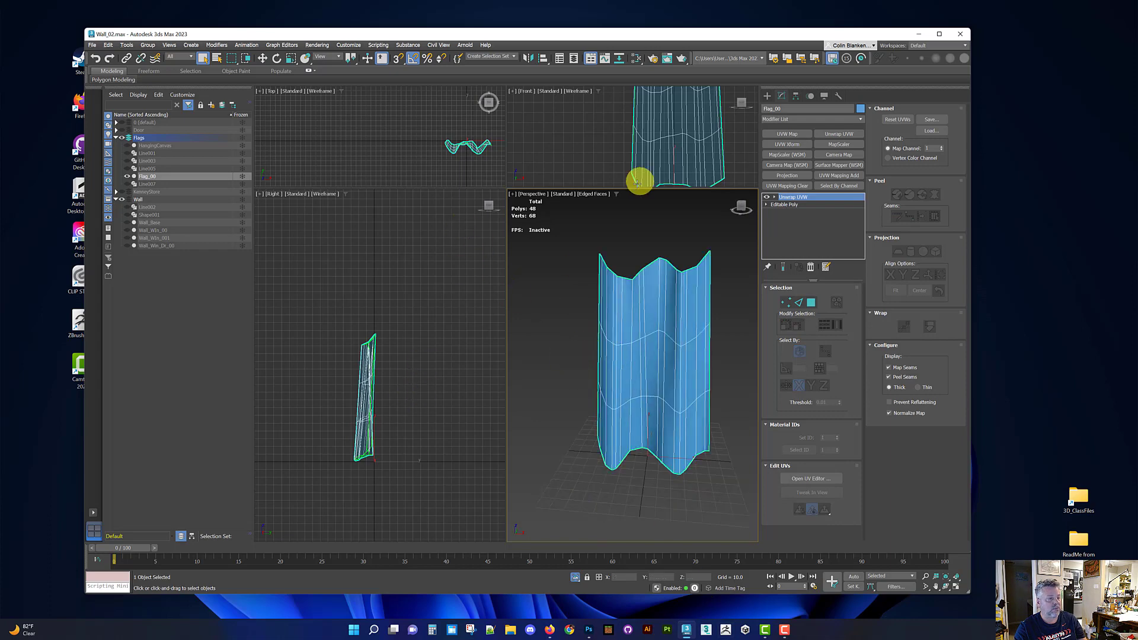
Reset the viewport layout to equal quadrants, frame Flag_00 in the views and maximize the Front view
key("alt+w")
key("alt+w")
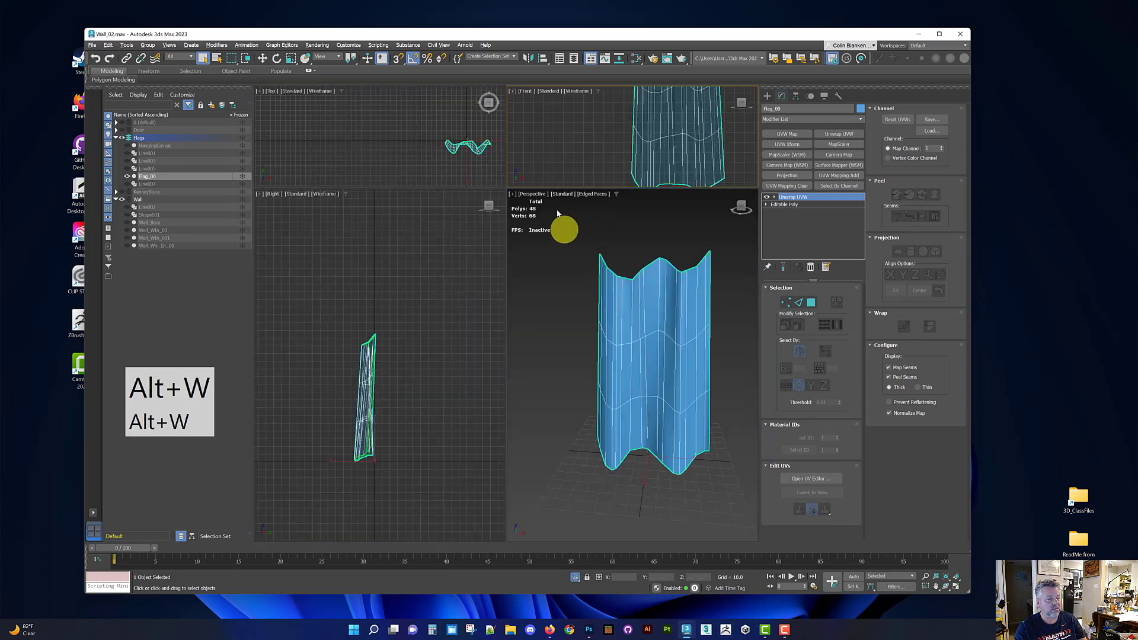
right_click(508, 187)
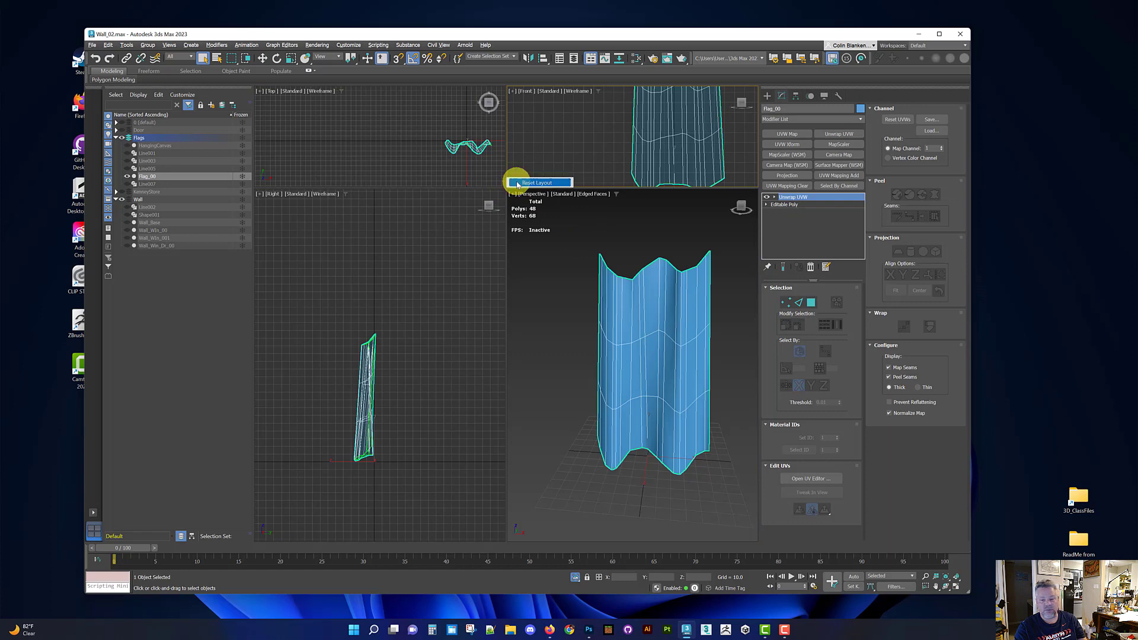
left_click(536, 183)
key("z")
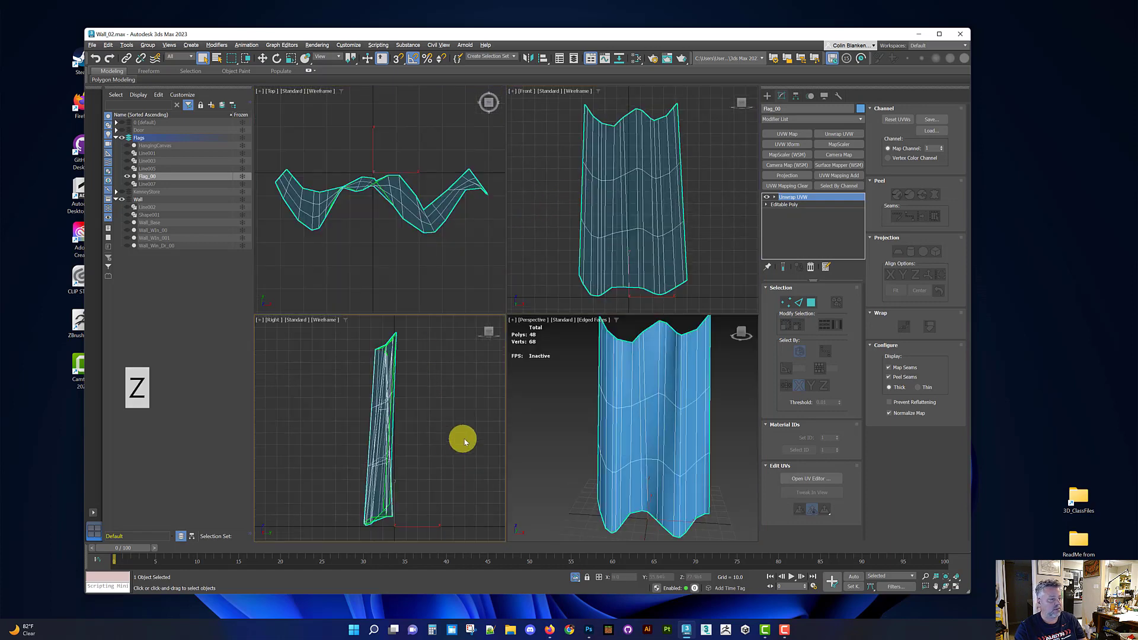
key("z")
left_click(632, 131)
key("alt+w")
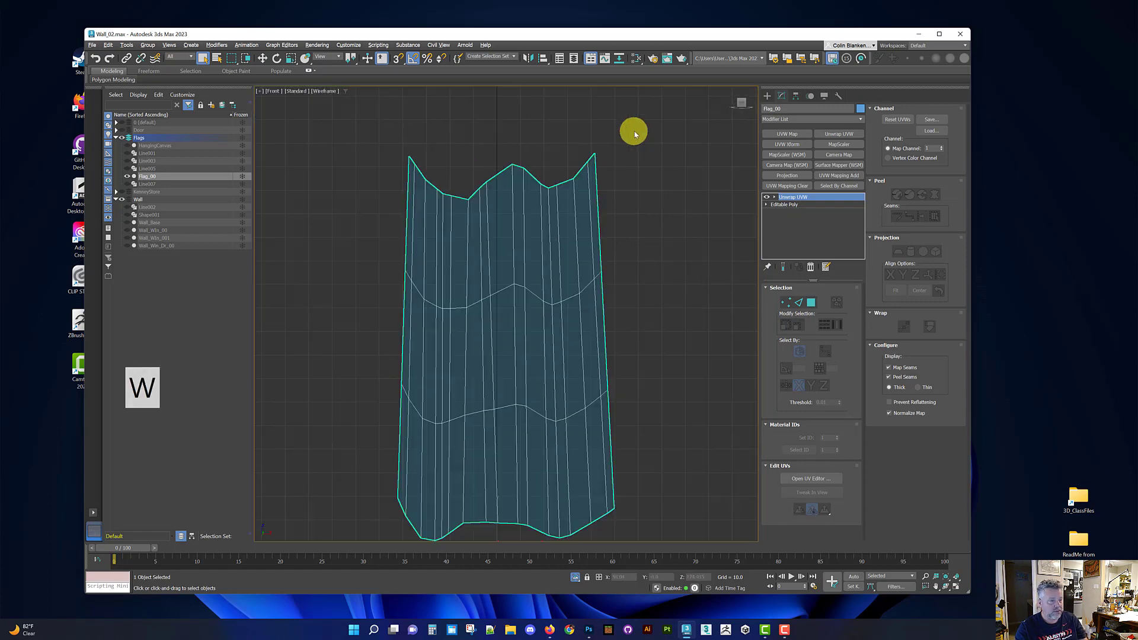
Draw a three-point line across the top of the flag in the Front view and smooth its middle vertex into a sagging curve
left_click(767, 97)
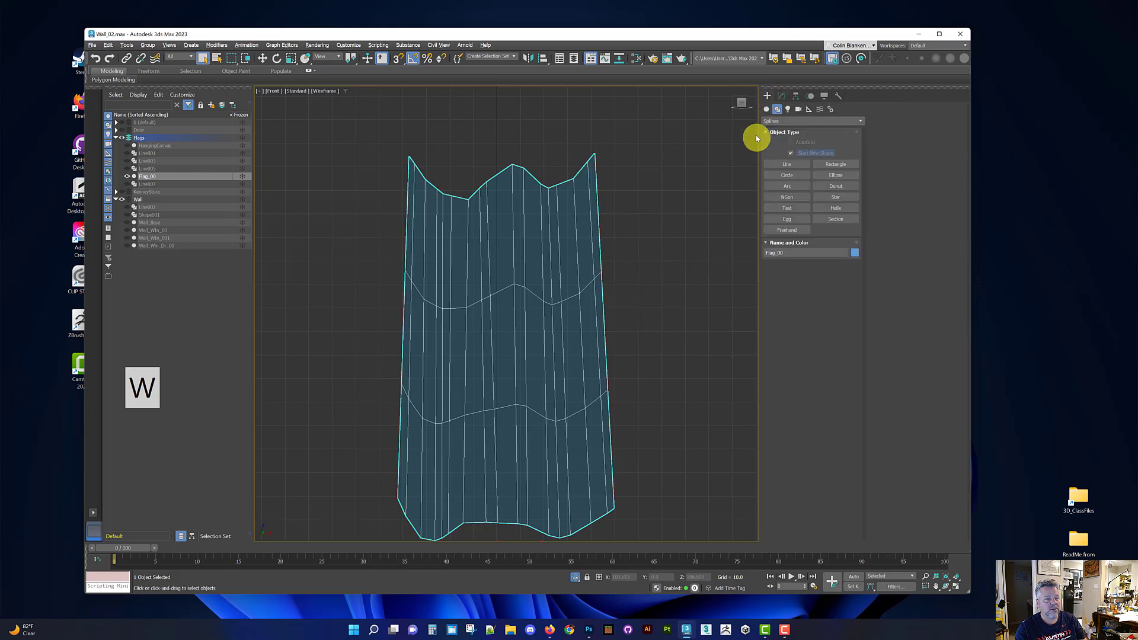
left_click(781, 164)
left_click(612, 152)
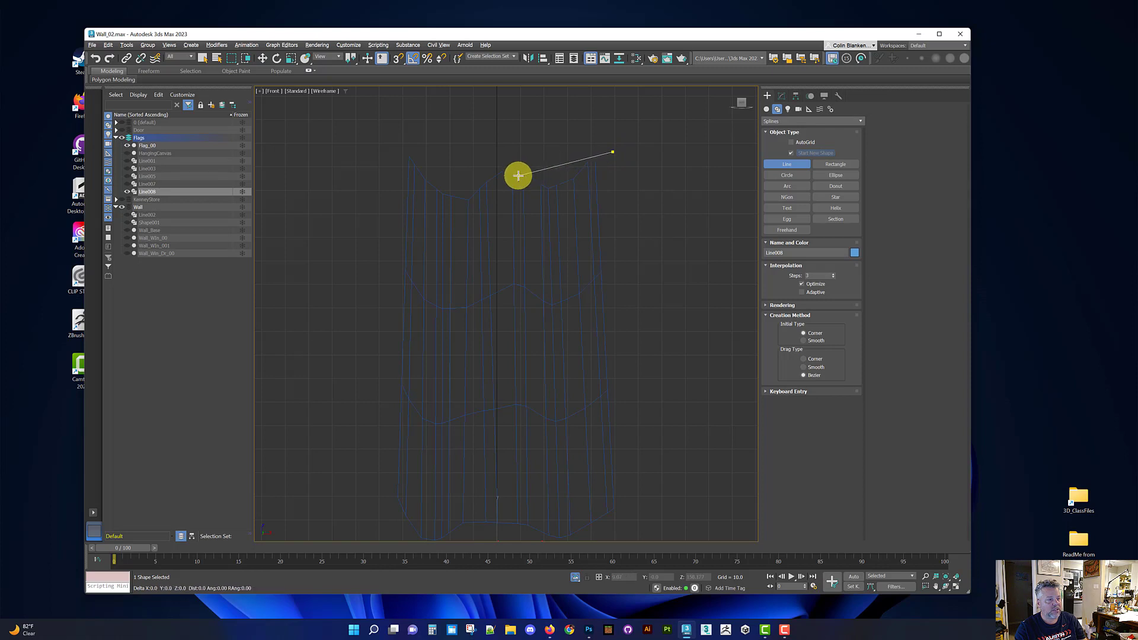
left_click(518, 176)
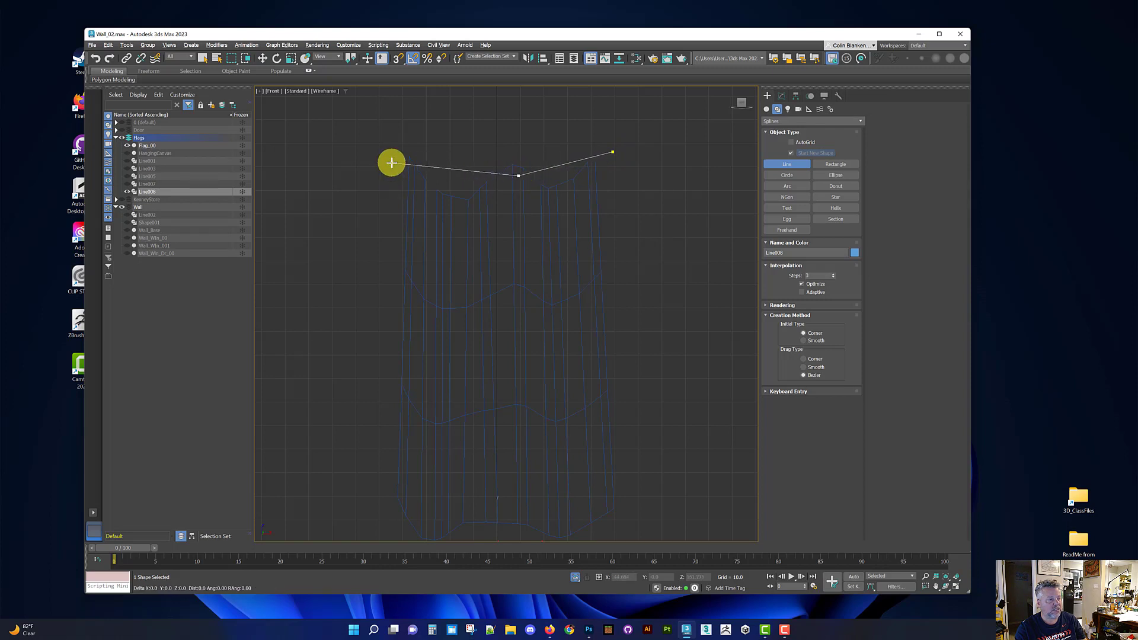
left_click(392, 162)
right_click(391, 163)
right_click(488, 168)
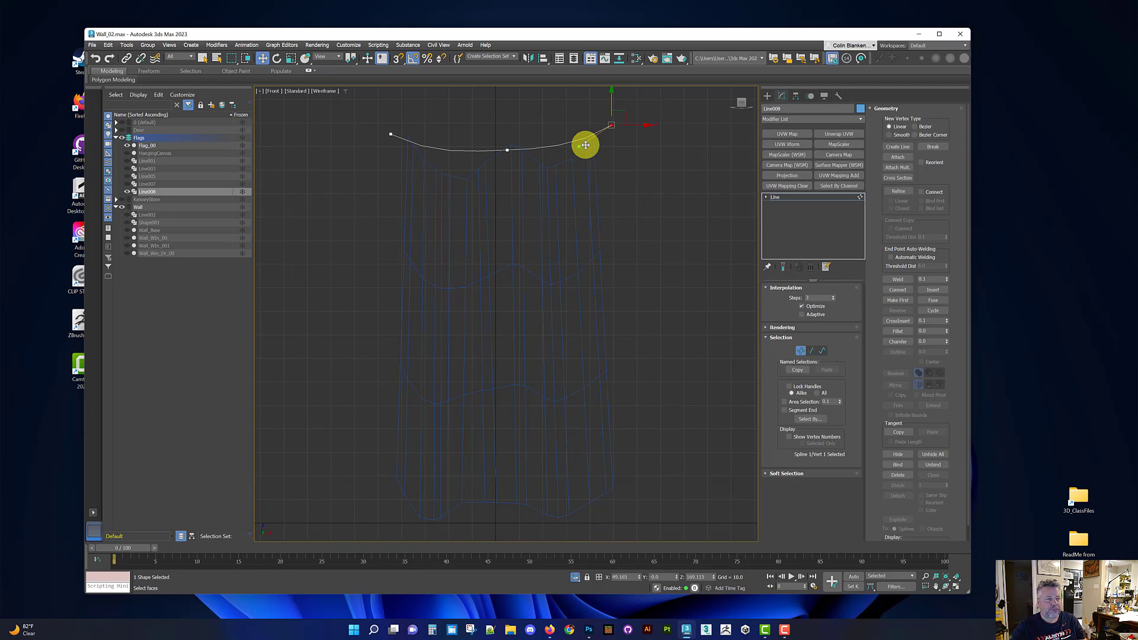
key("1")
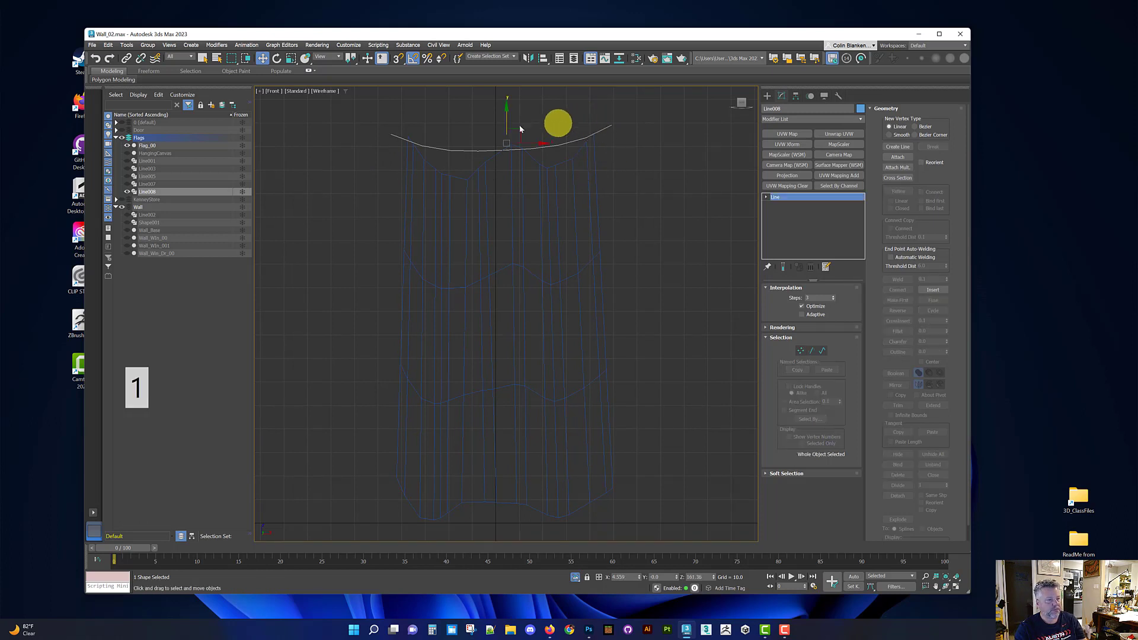
Adjust the line's middle vertex and position in depth so the curve runs along the flag's top edge
key("alt+w")
key("alt+w")
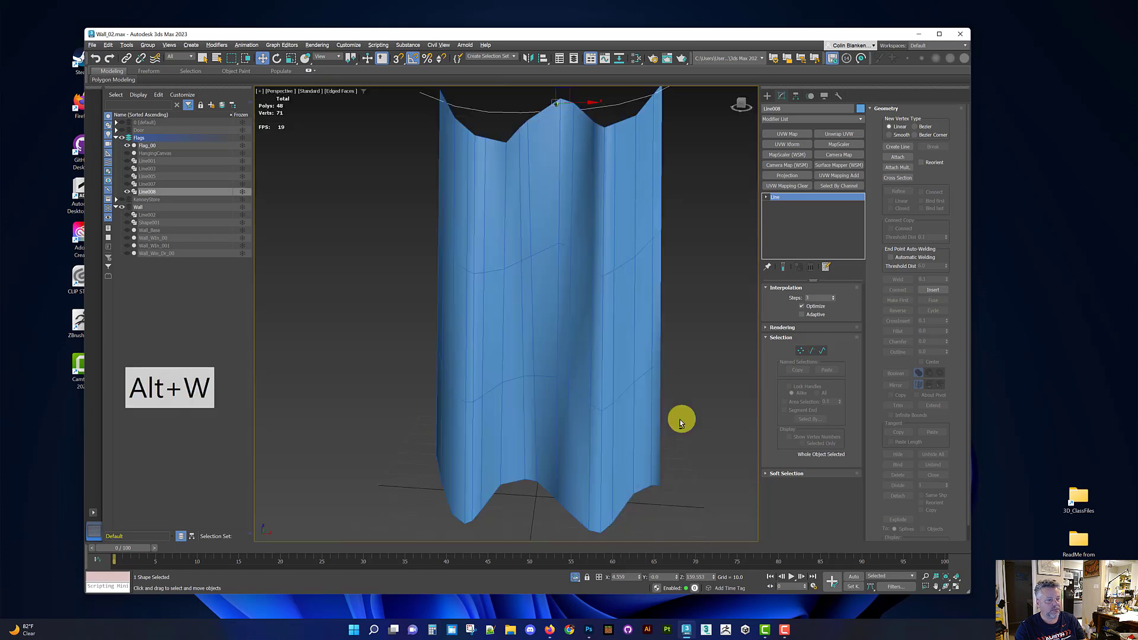
middle_click_drag(681, 419, 642, 393, "alt")
scroll(634, 373, "down", 3)
scroll(642, 393, "down", 2)
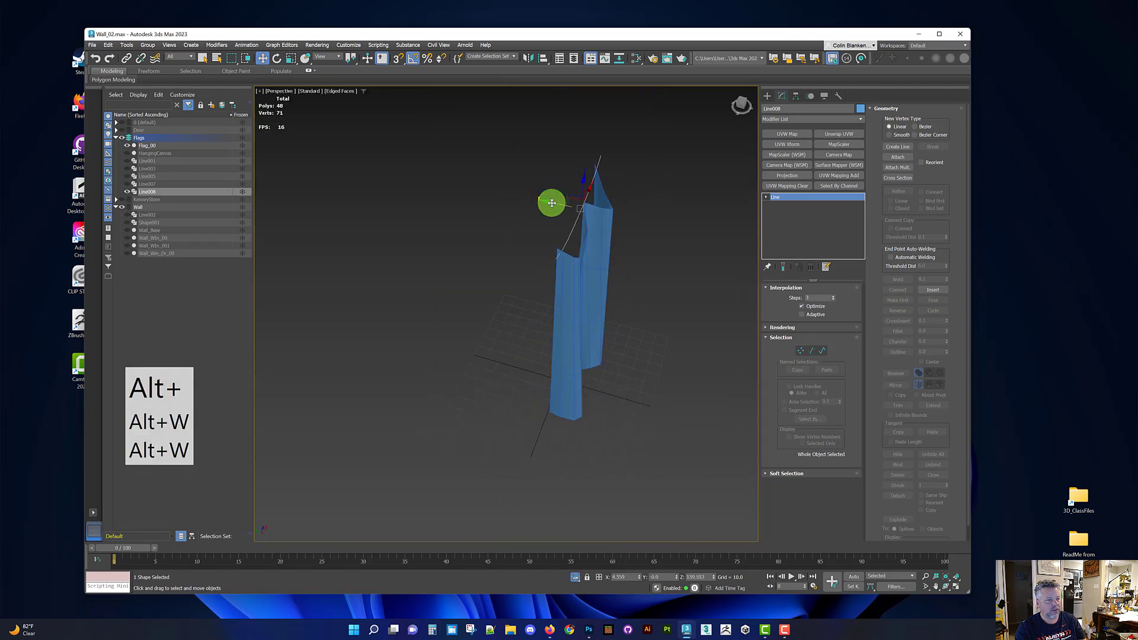
scroll(584, 203, "up", 5)
key("1")
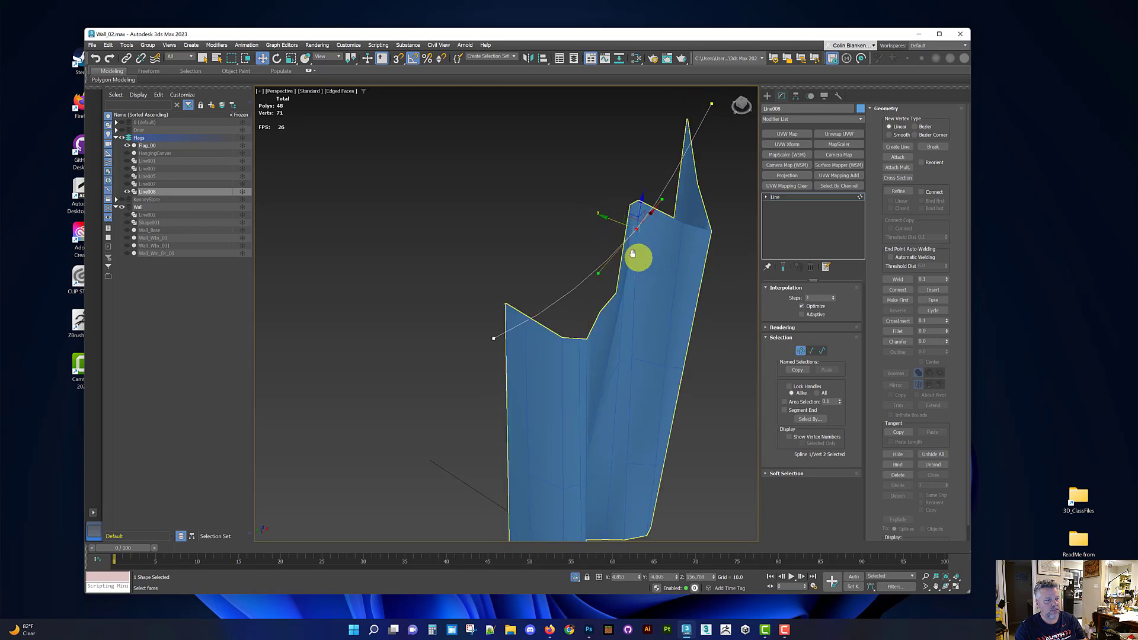
middle_click_drag(640, 254, 579, 251, "alt")
key("1")
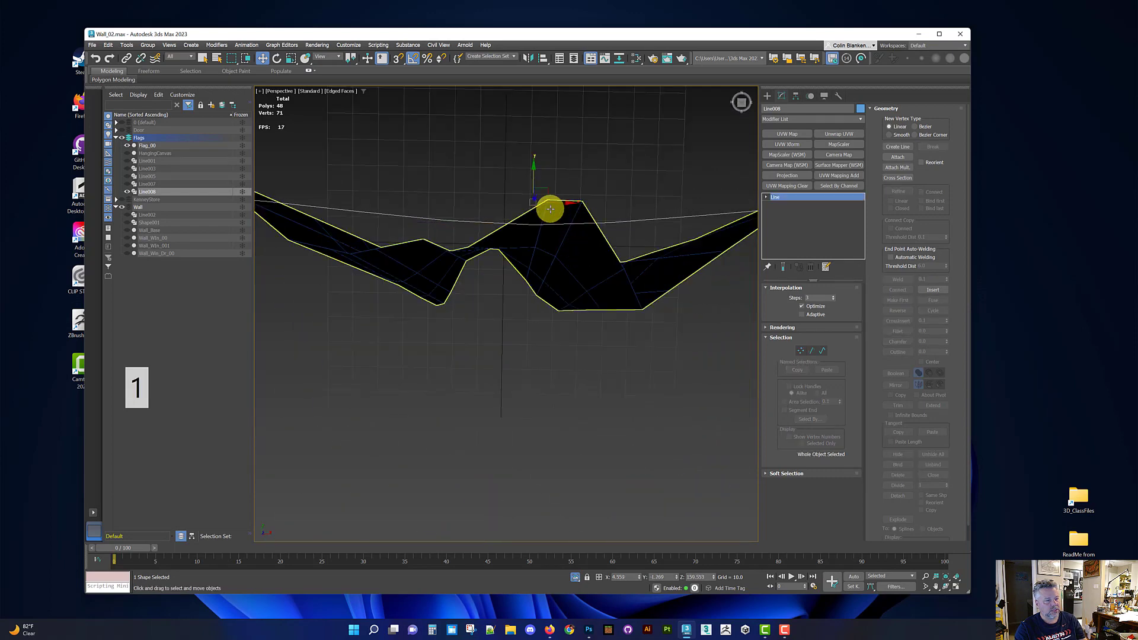
Select Flag_00 and collapse its Unwrap UVW modifier into the Editable Poly
left_click(551, 209)
right_click(801, 201)
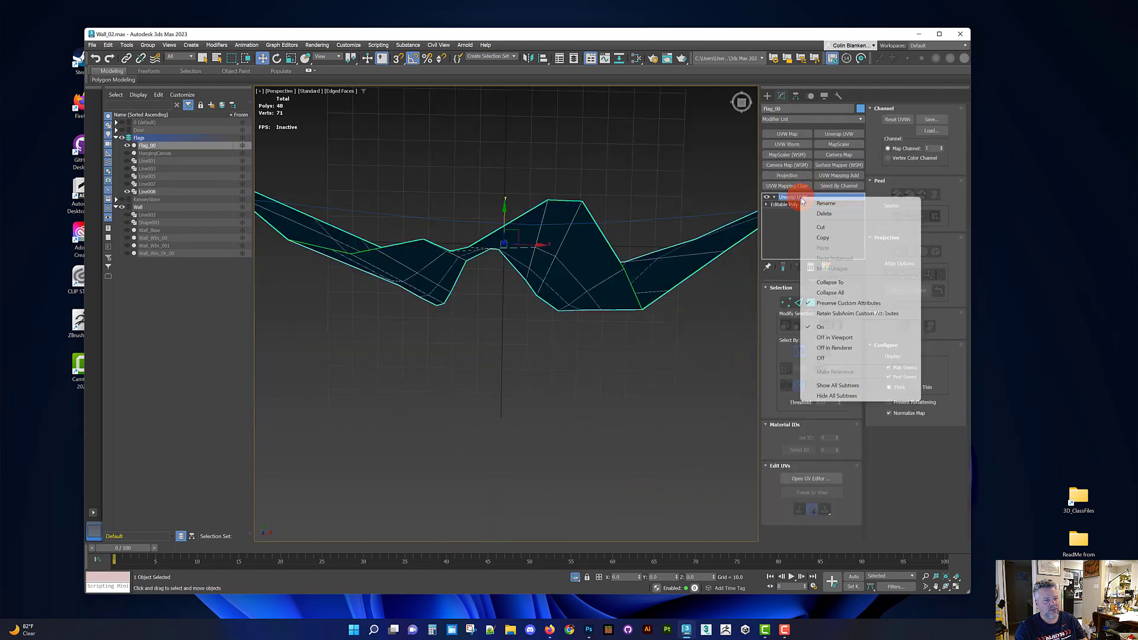
left_click(809, 282)
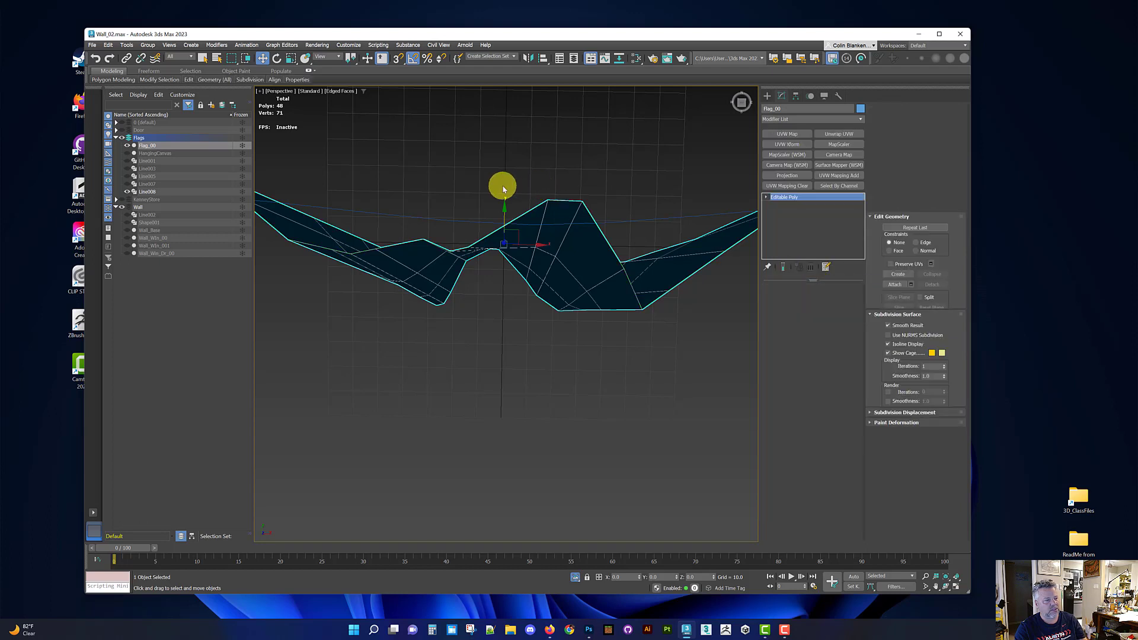
Move vertices along Flag_00's upper edge closer to the hanging line and leave vertex editing
key("1")
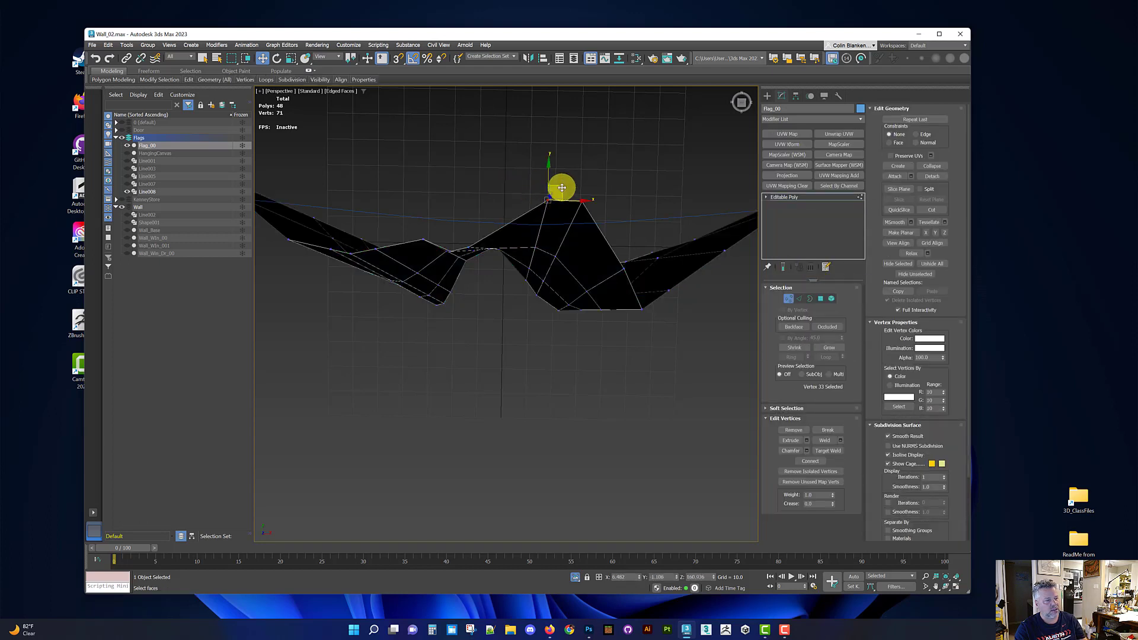
left_click_drag(561, 195, 551, 216)
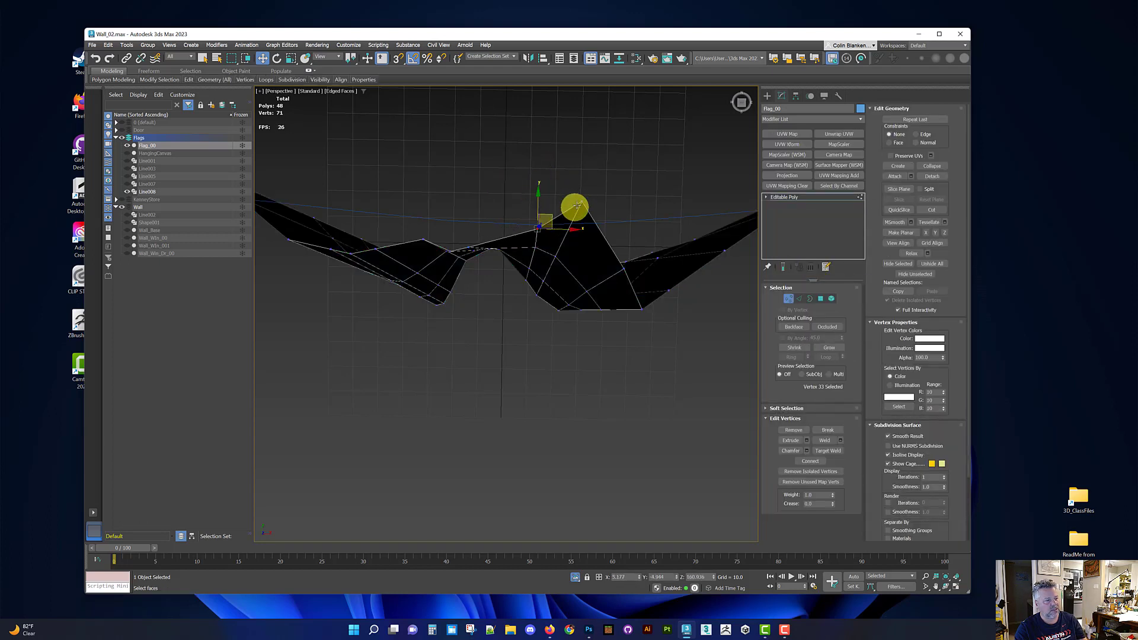
mouse_move(580, 205)
middle_mouse_down("alt")
mouse_move(592, 213)
mouse_move(568, 188)
mouse_move(581, 204)
middle_mouse_up("alt")
middle_click_drag(616, 287, 592, 308, "alt")
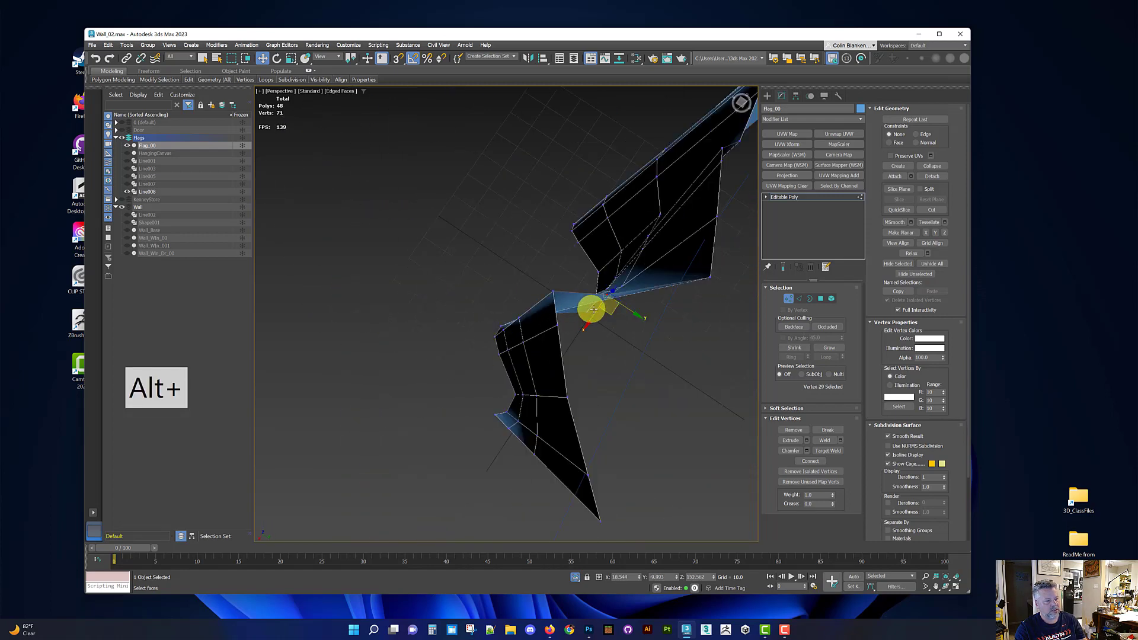
left_click_drag(605, 312, 613, 316)
middle_click_drag(622, 330, 592, 309, "alt")
left_click(672, 307)
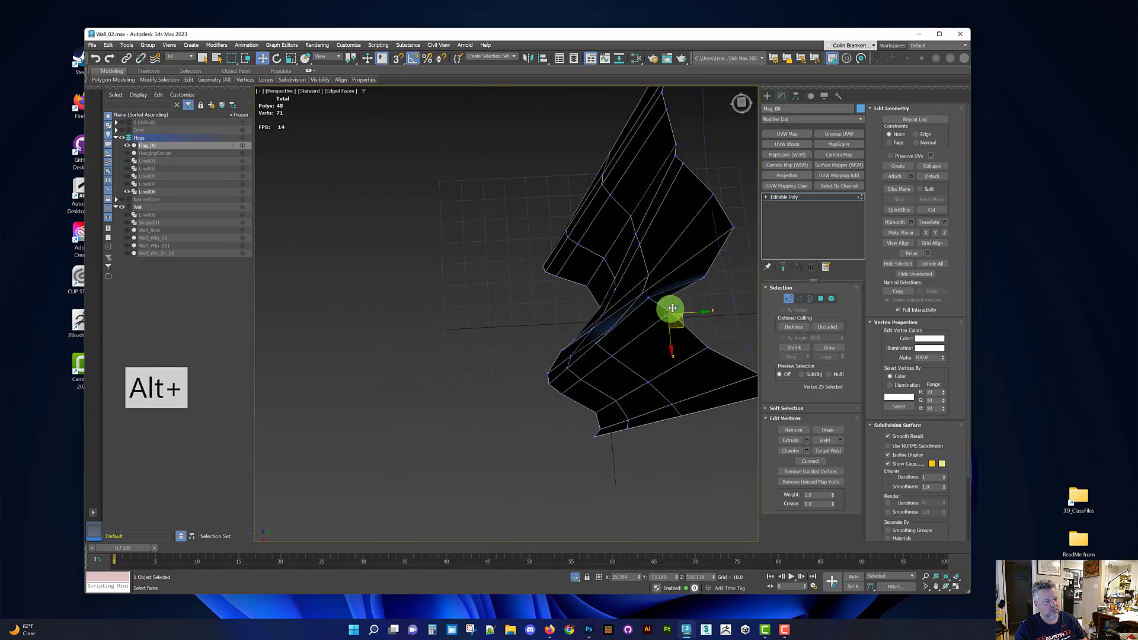
left_click(652, 297)
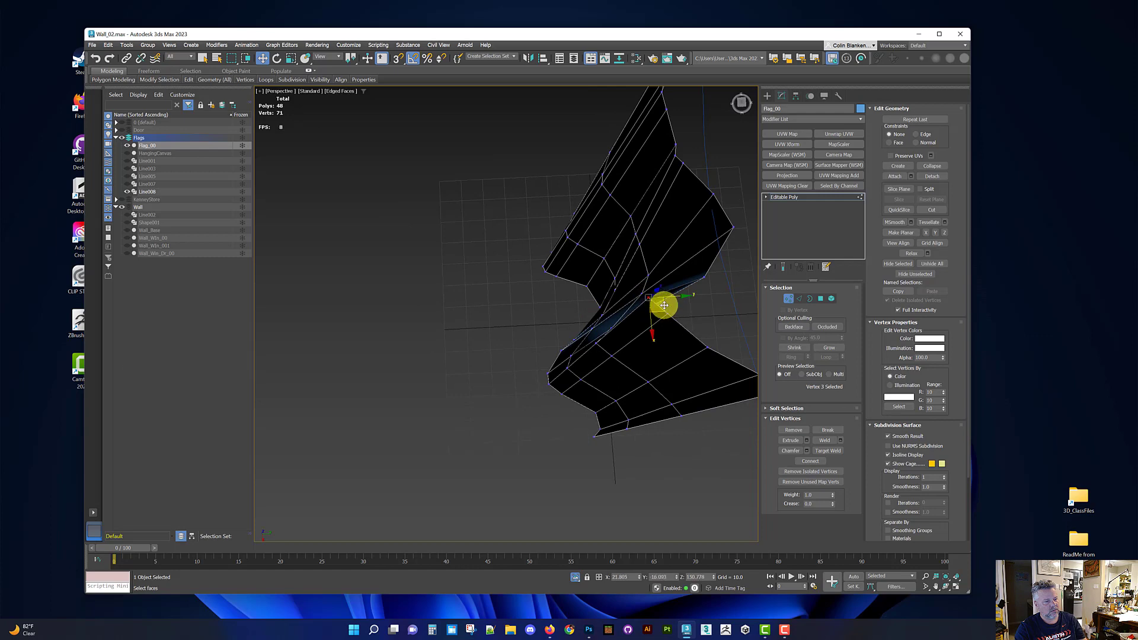
middle_click_drag(682, 301, 590, 222, "alt")
left_click(785, 197)
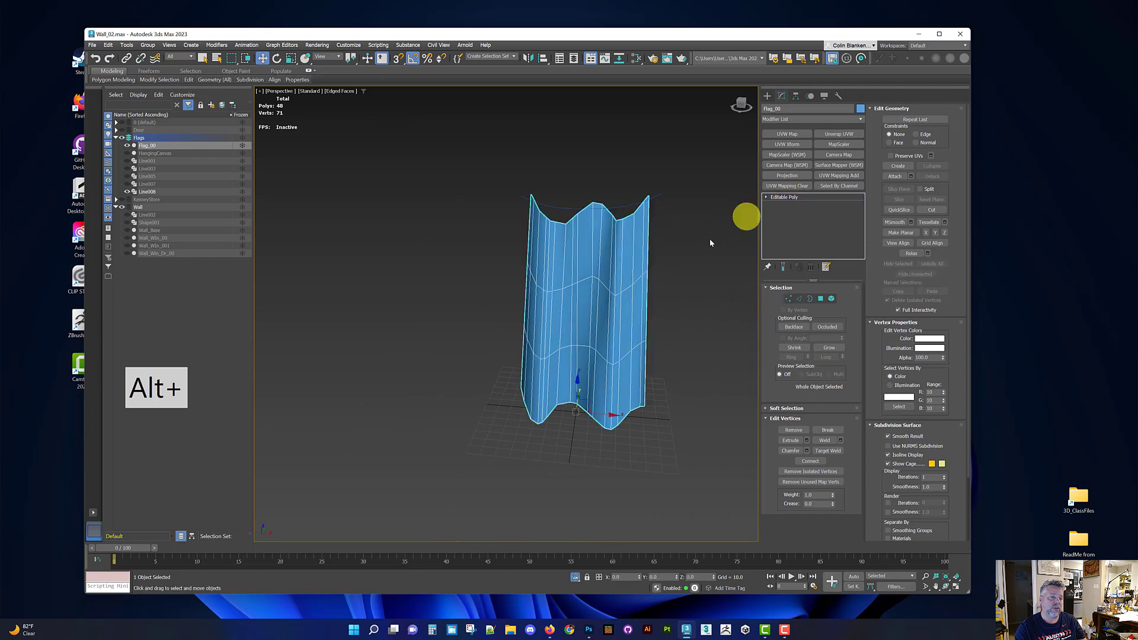
middle_click_drag(667, 251, 610, 245, "alt")
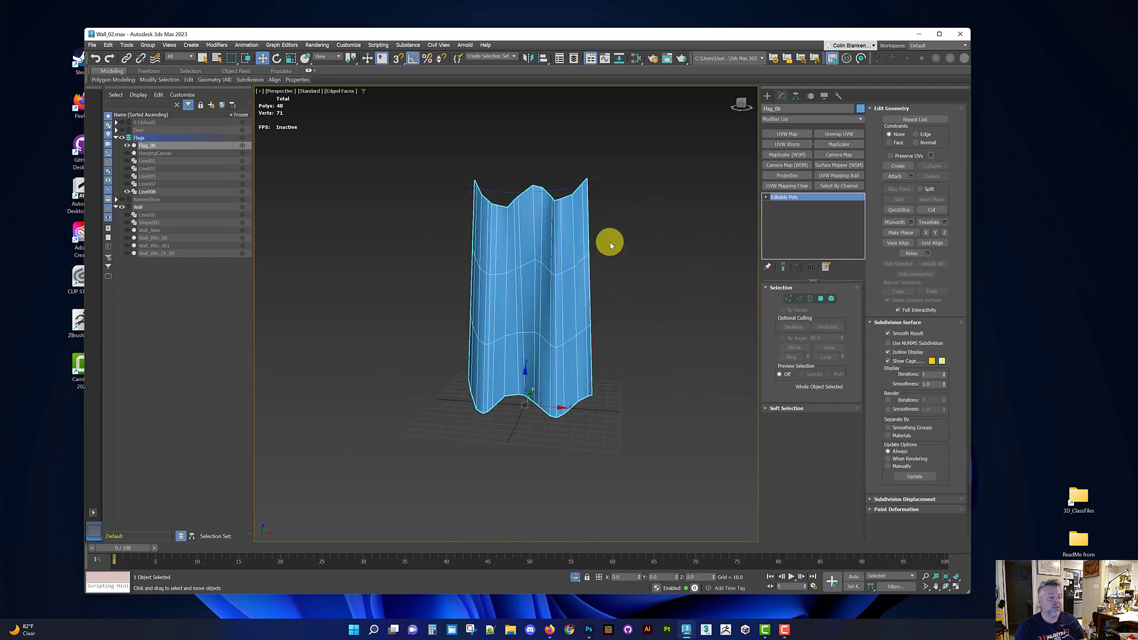
Switch to Firefox and copy the Texas City Flag Redesigns image
left_click(569, 630)
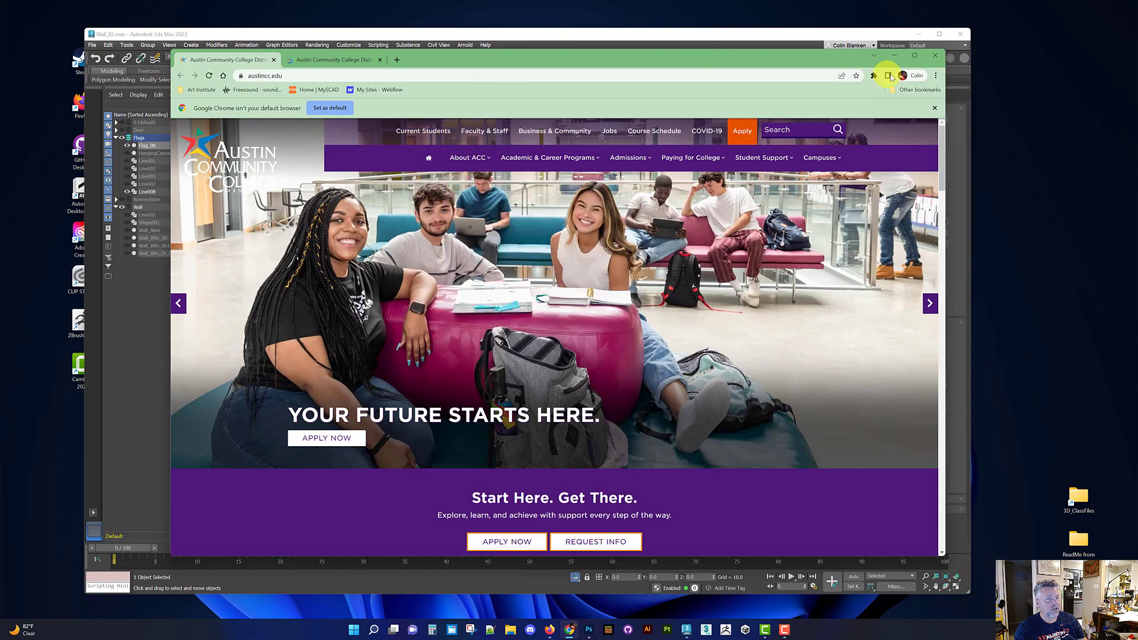
left_click(939, 57)
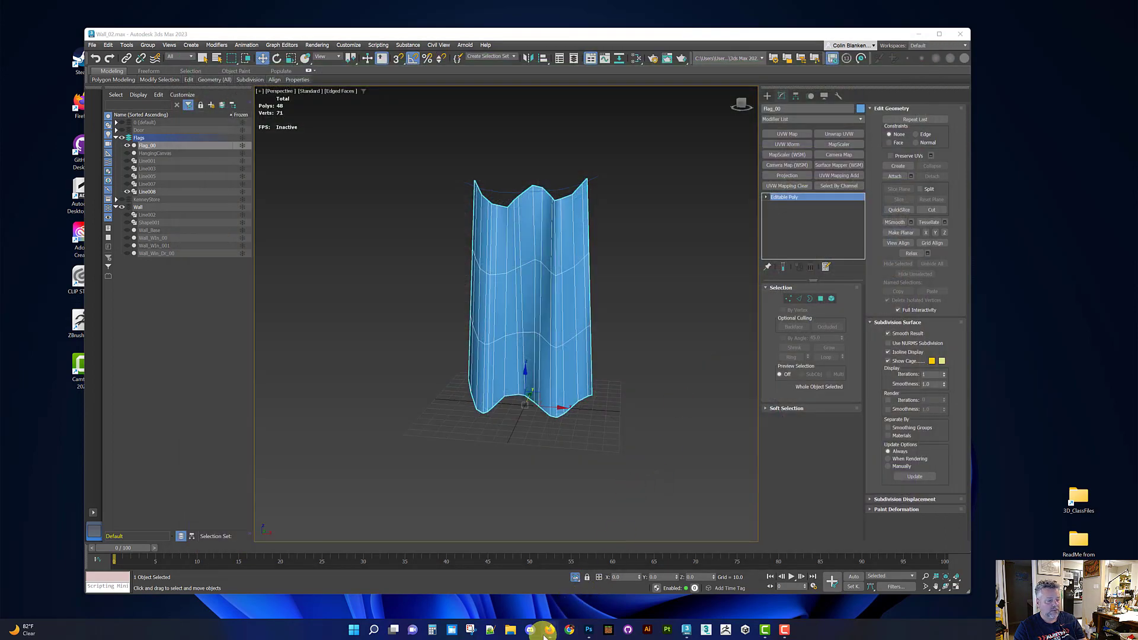
mouse_move(548, 635)
left_click(467, 584)
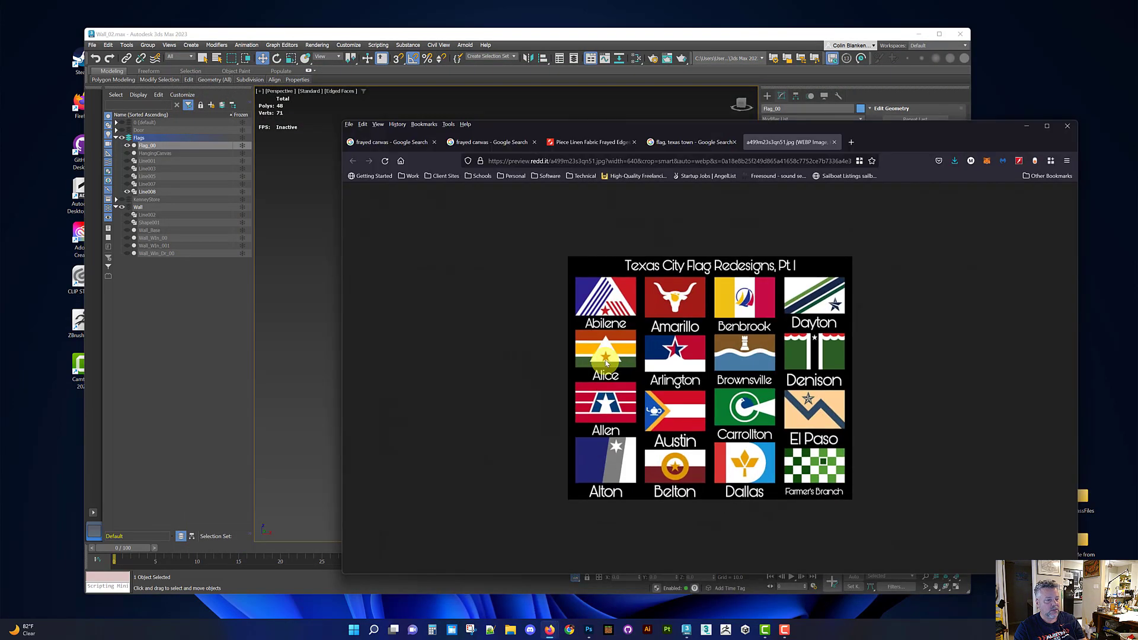
right_click(612, 350)
left_click(659, 373)
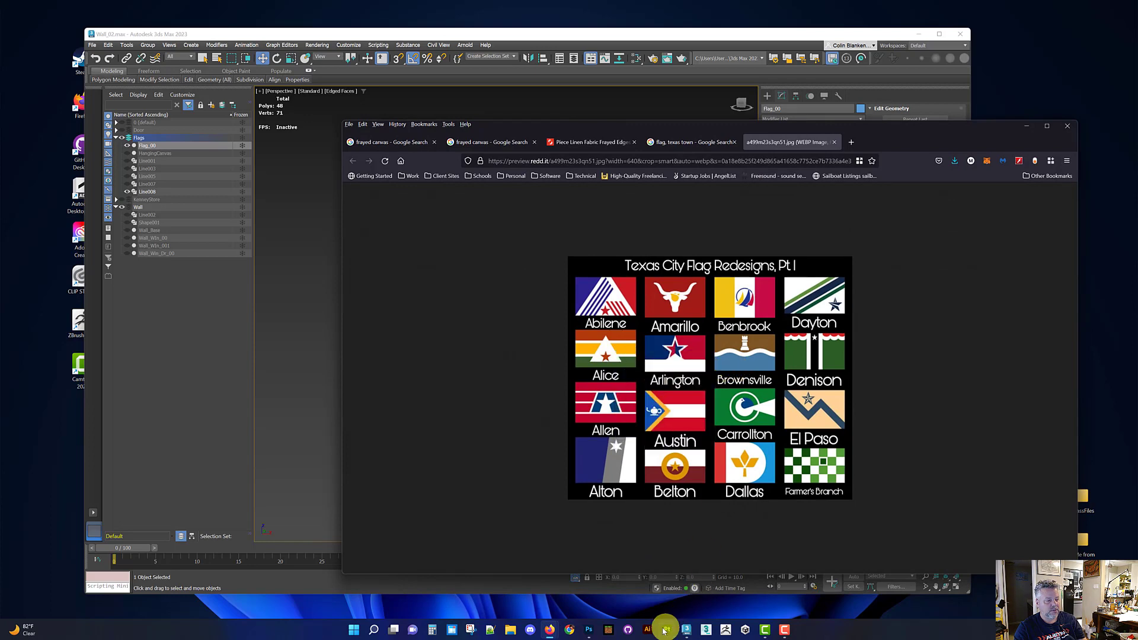
Switch to Photoshop and create a 640 x 547 px document from the Clipboard preset, named Falg)1
left_click(589, 633)
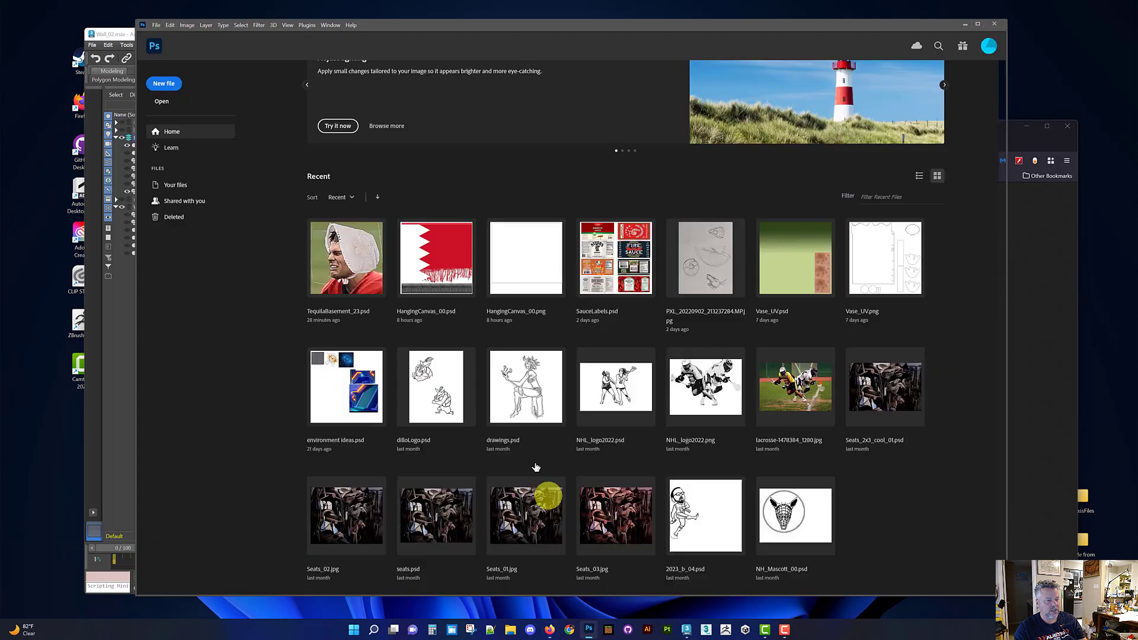
left_click(156, 84)
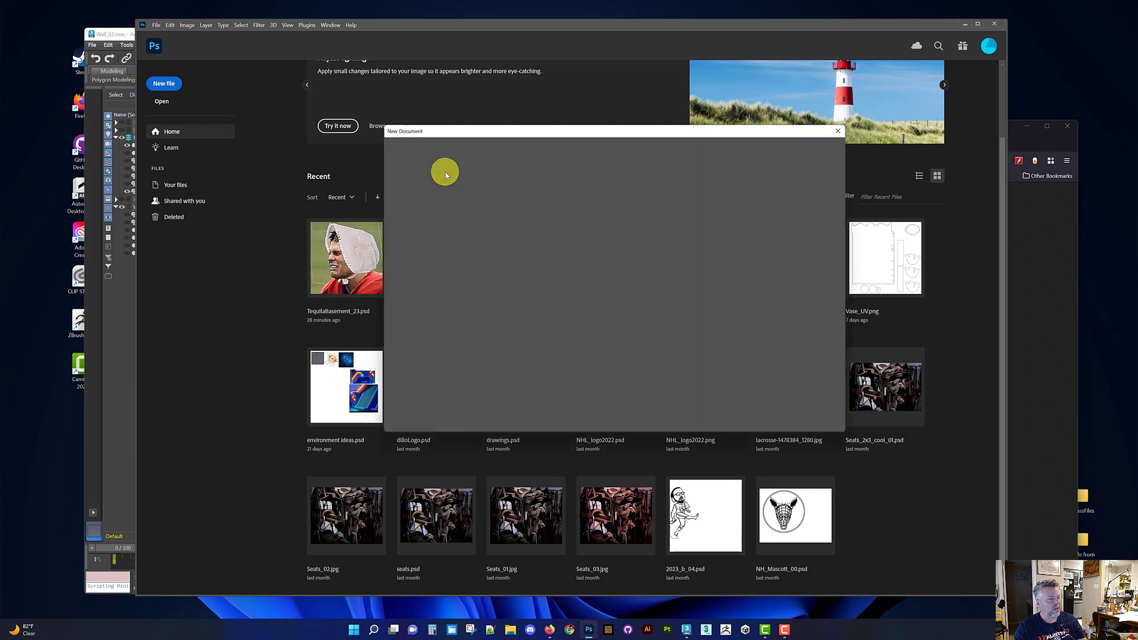
left_click(764, 177)
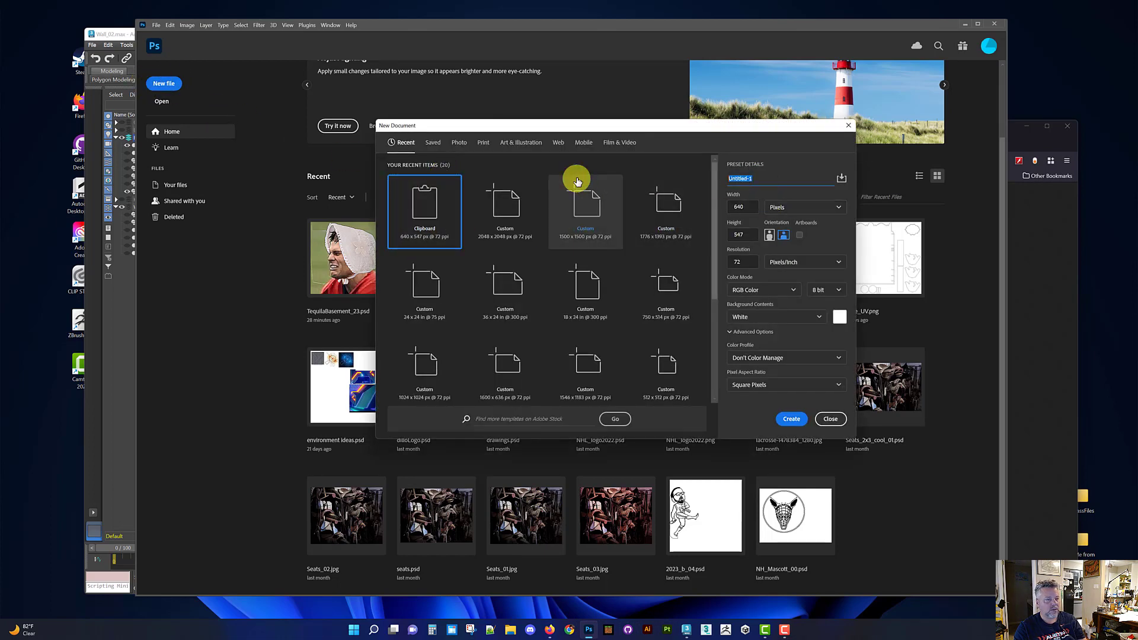
type("Flag")
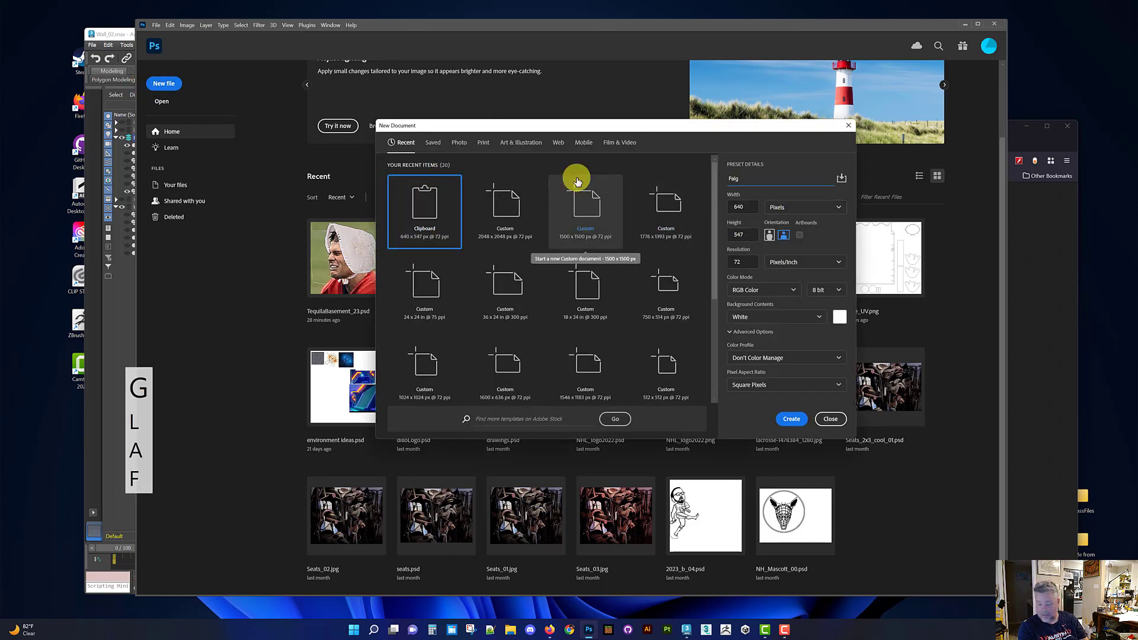
type(")")
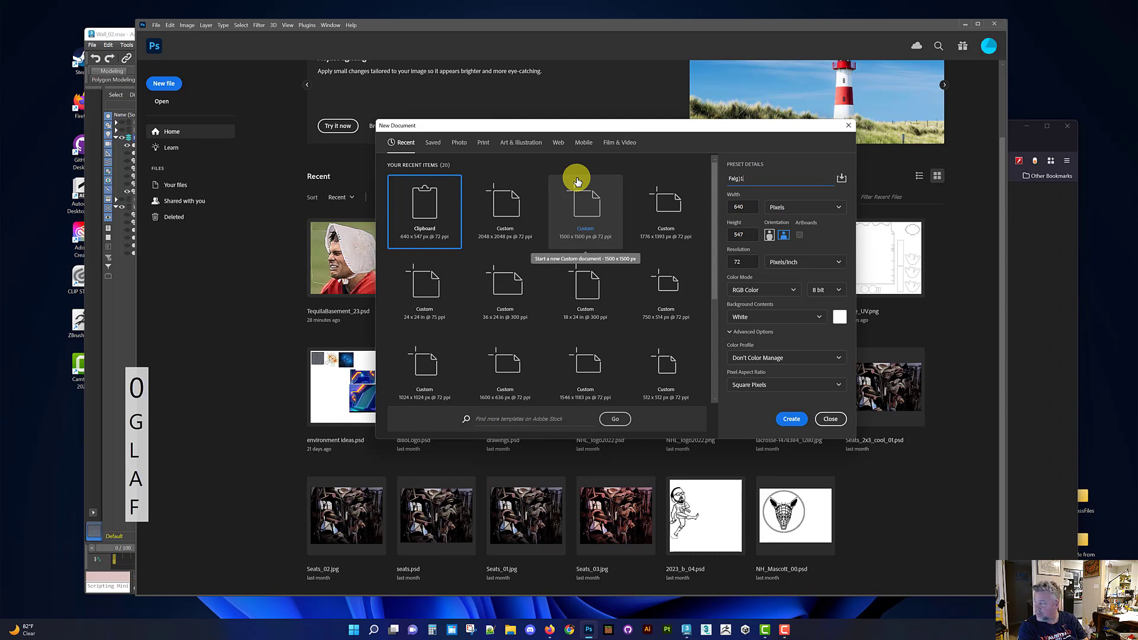
type("1")
key("Return")
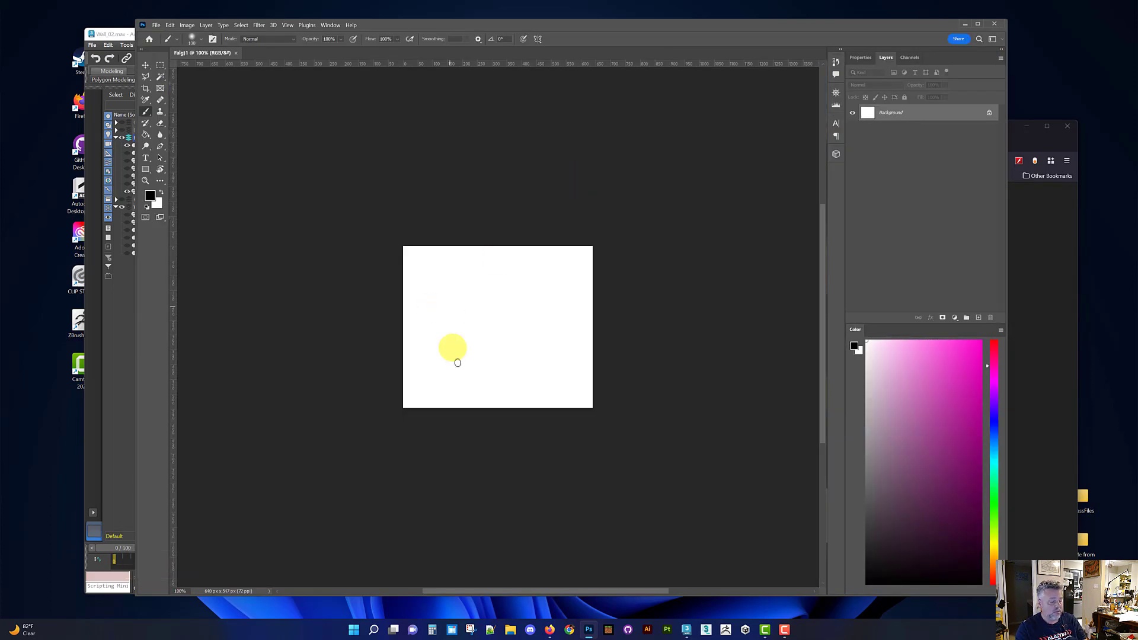
Paste the copied flag sheet and marquee-select the Austin flag, about 164 by 107 px
key("ctrl+v")
key("v")
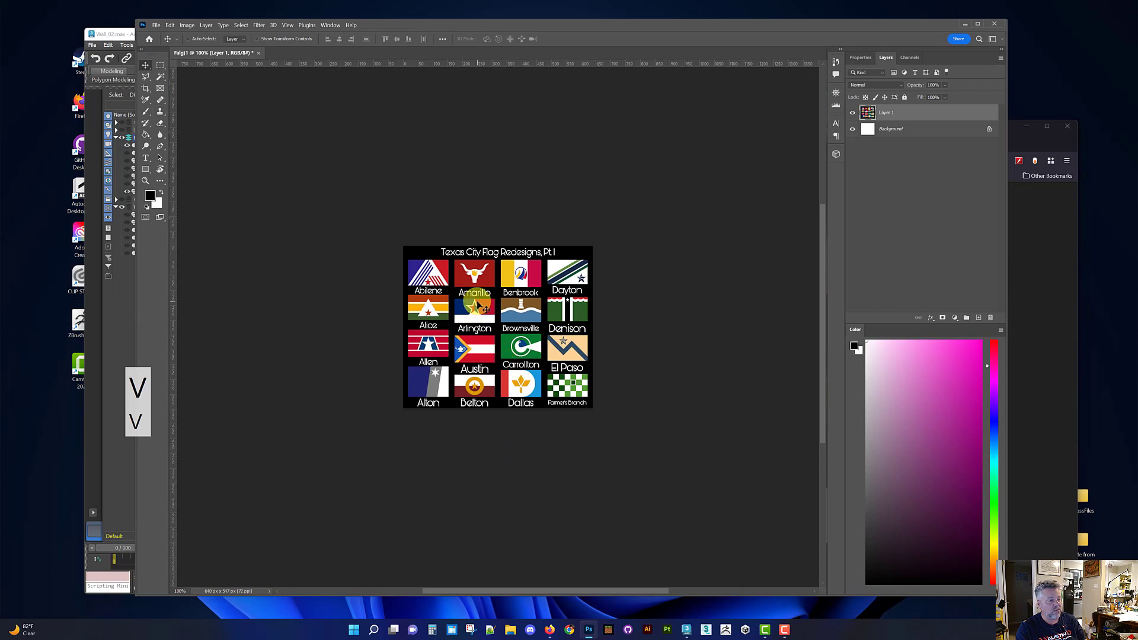
key("m")
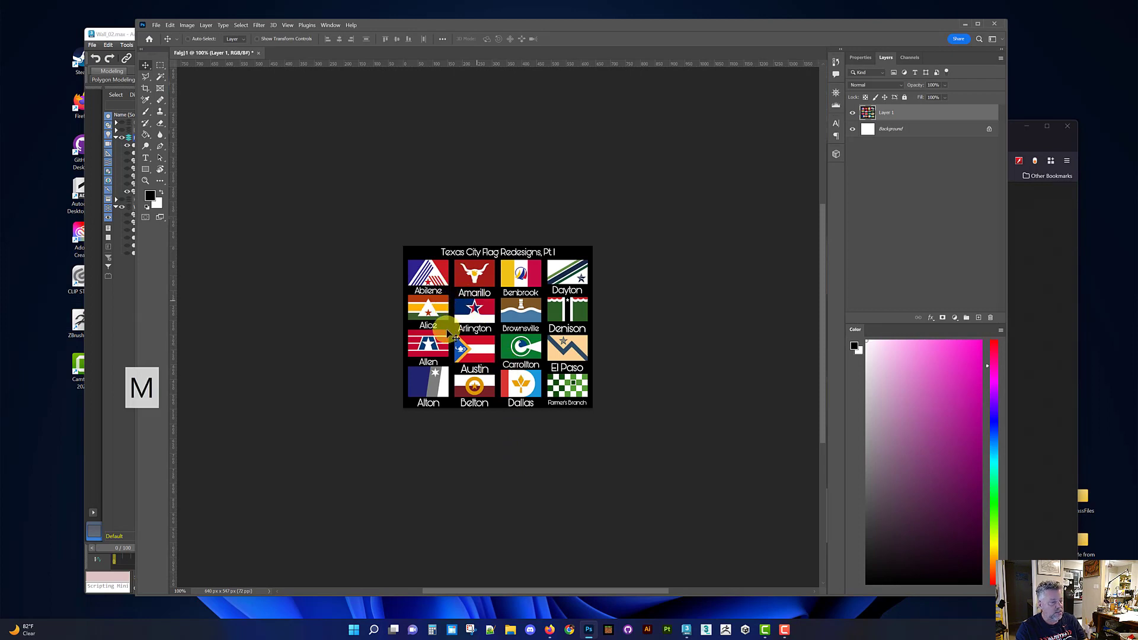
left_click_drag(457, 336, 494, 363)
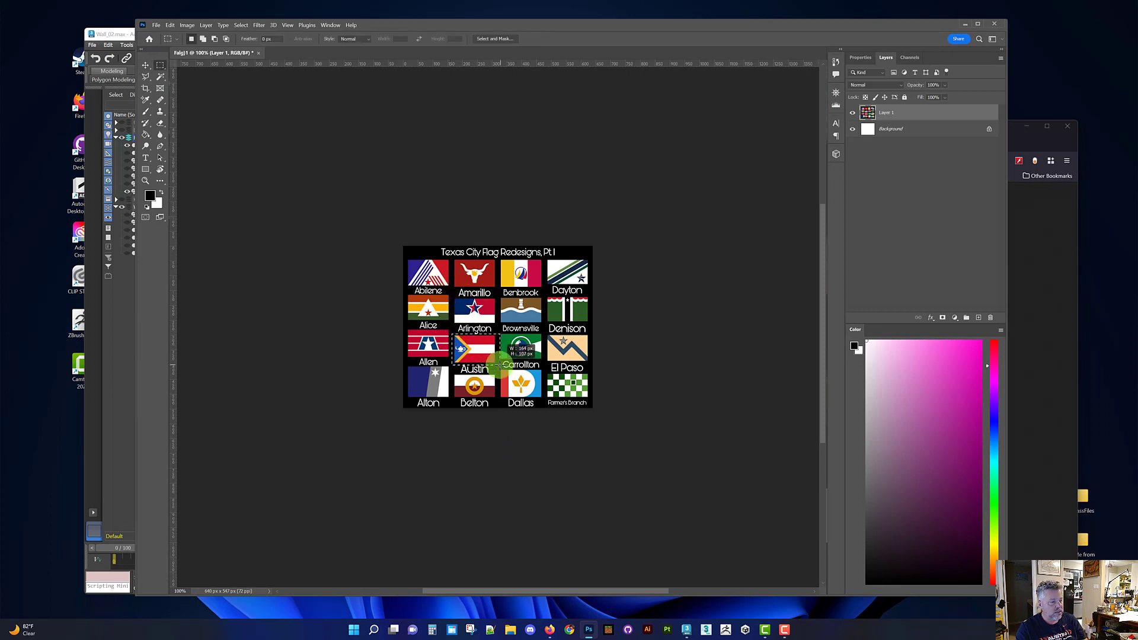
left_click_drag(497, 359, 497, 358)
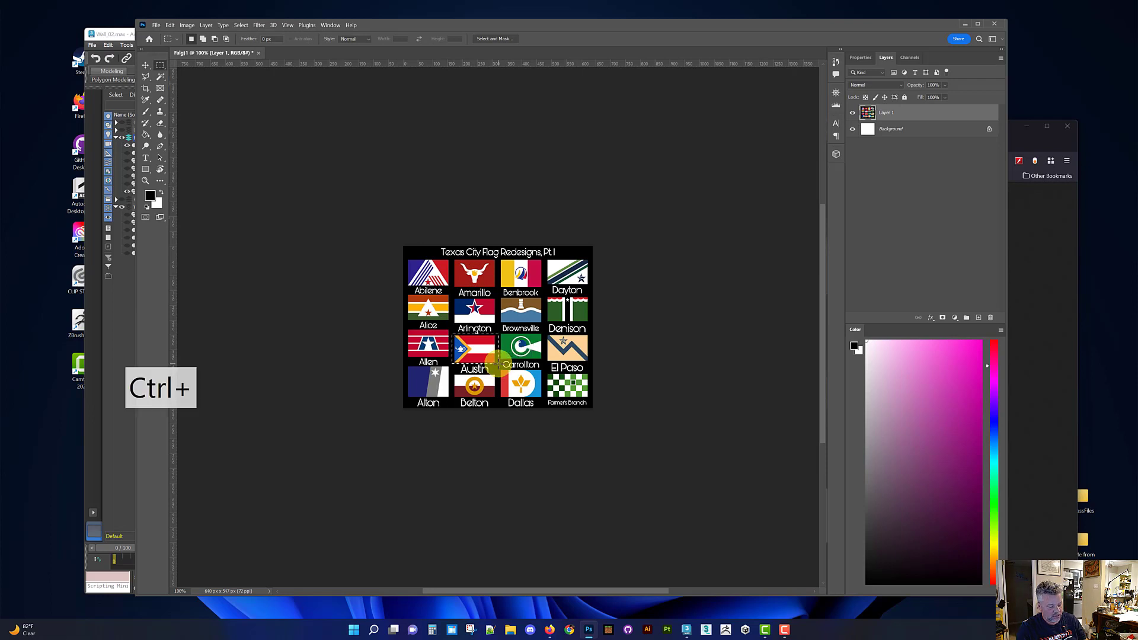
key("ctrl+c")
key("ctrl+v")
key("v")
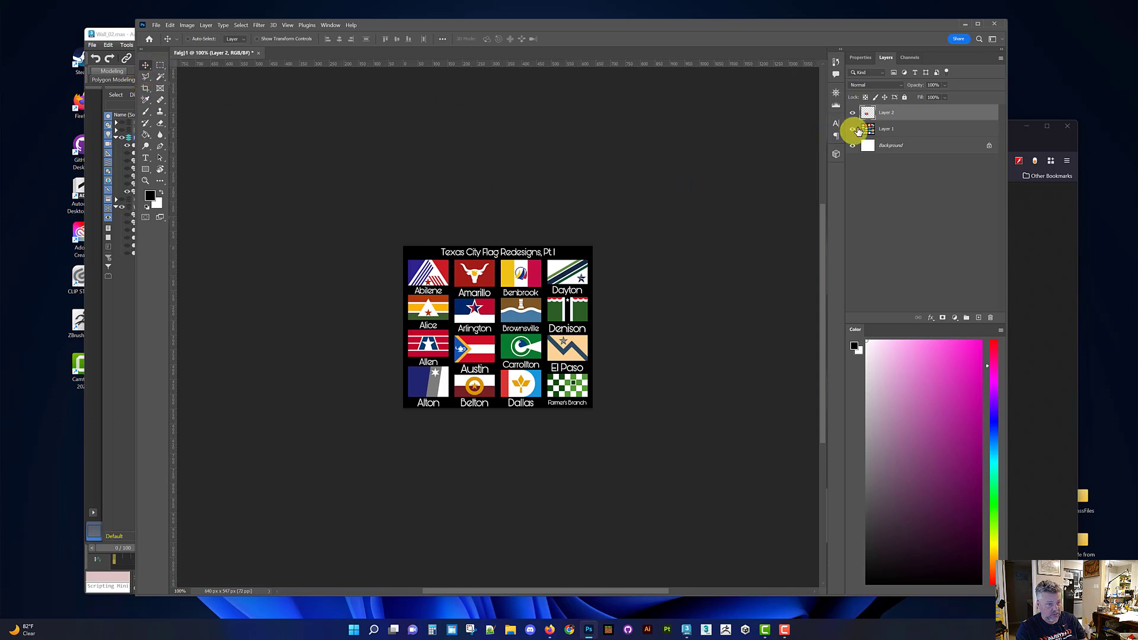
left_click_drag(898, 117, 990, 318)
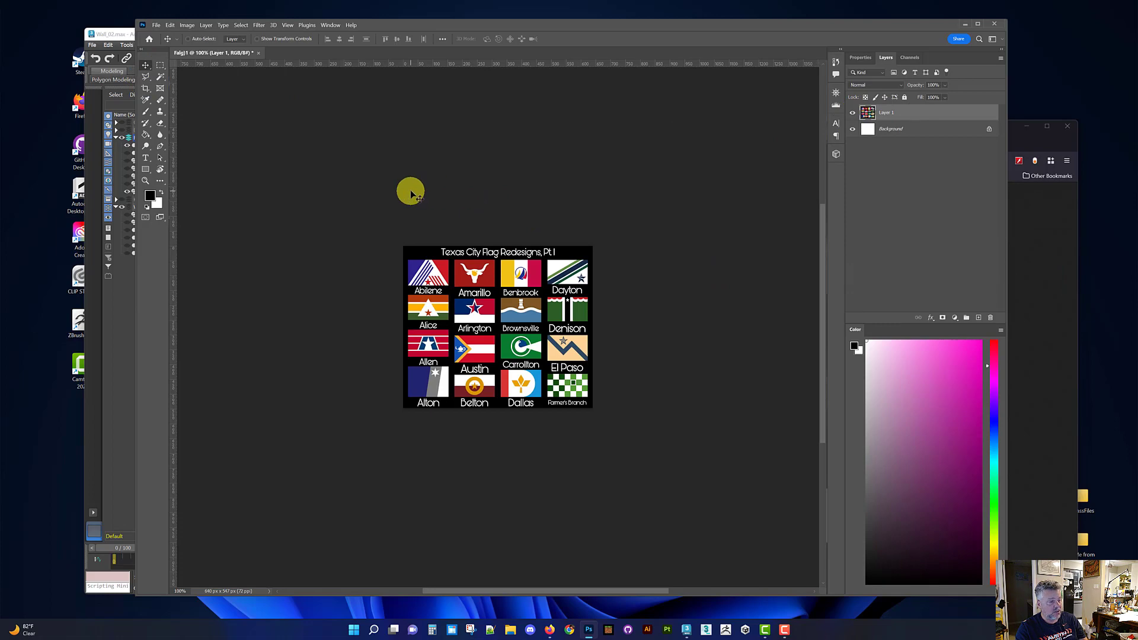
right_click(1034, 255)
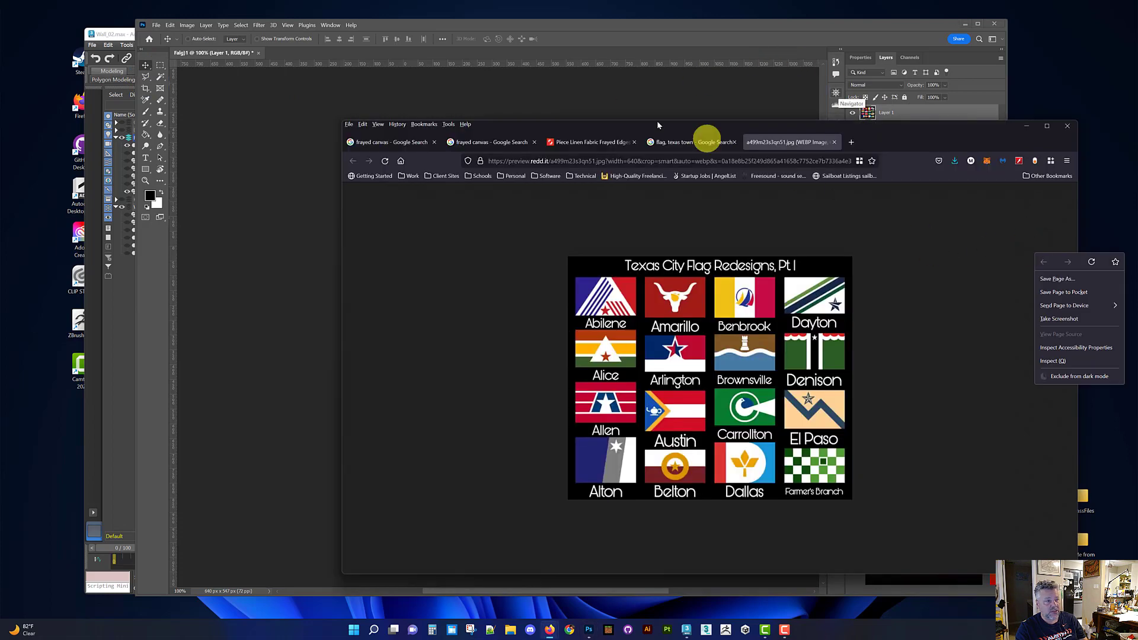
left_click(528, 77)
Start a new document and set its width and height to 512 px
left_click(156, 25)
left_click(162, 35)
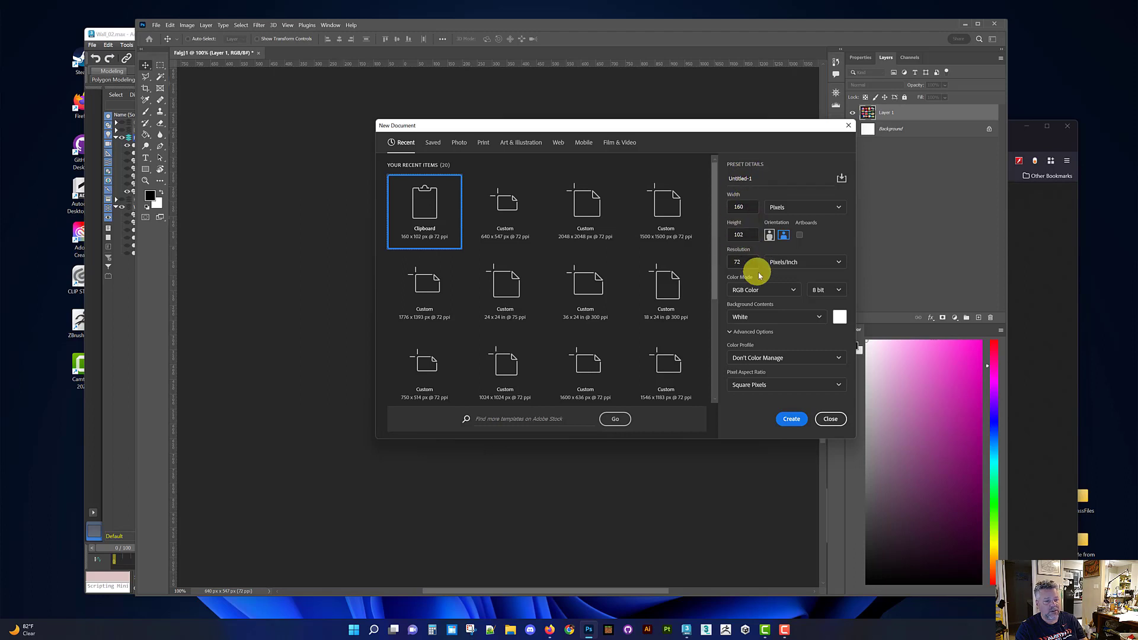
left_click(744, 205)
double_click(743, 205)
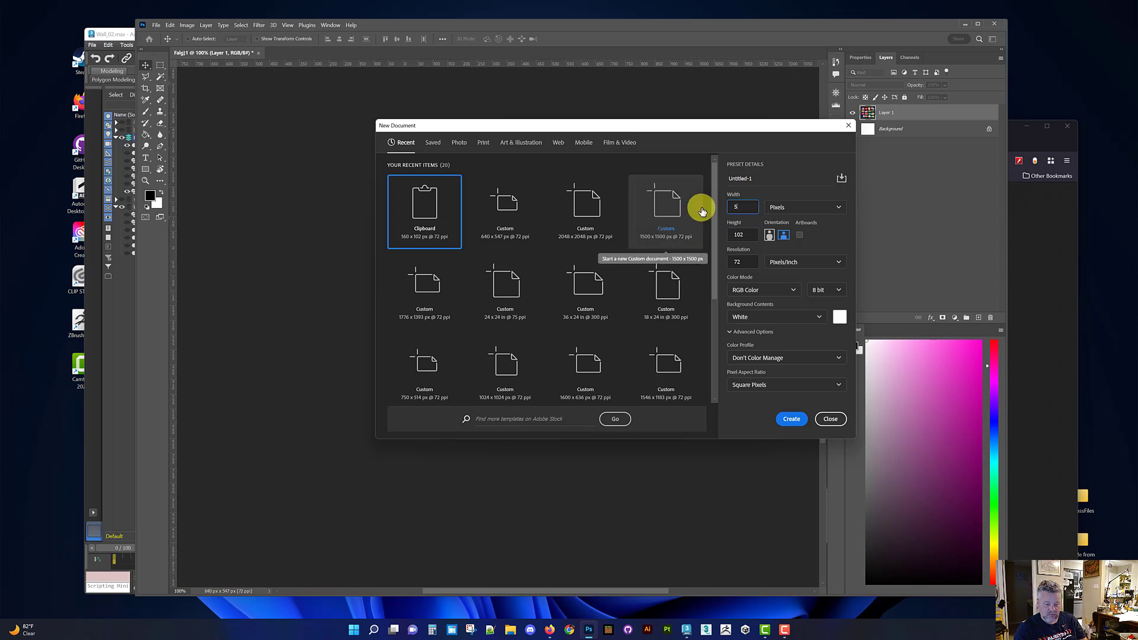
key("Tab")
type("512")
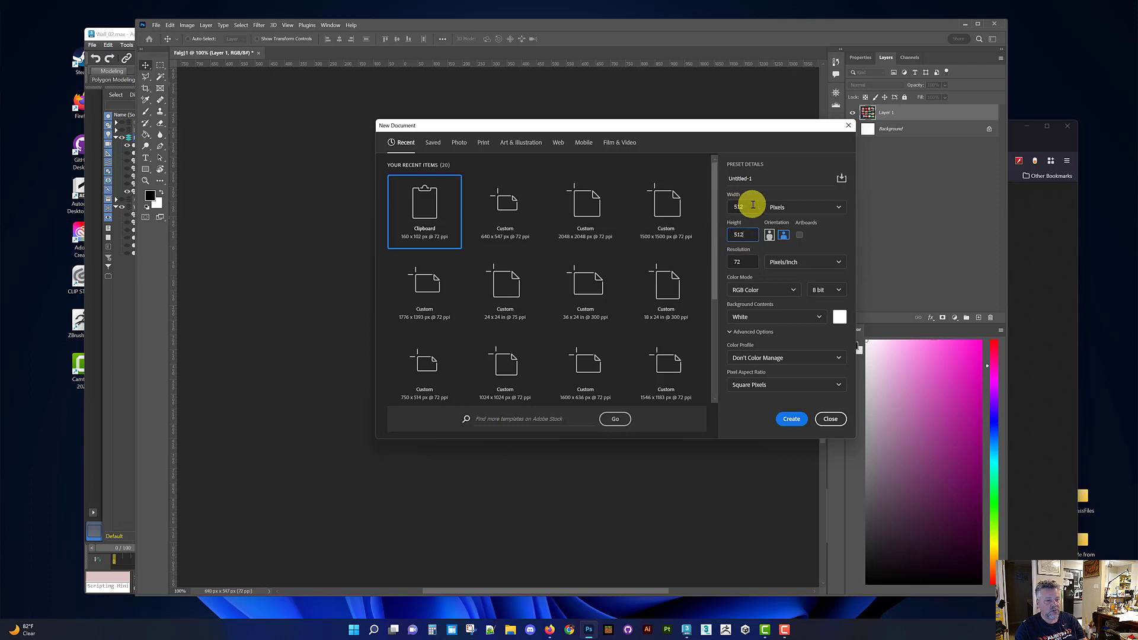
left_click_drag(751, 206, 710, 207)
double_click(737, 261)
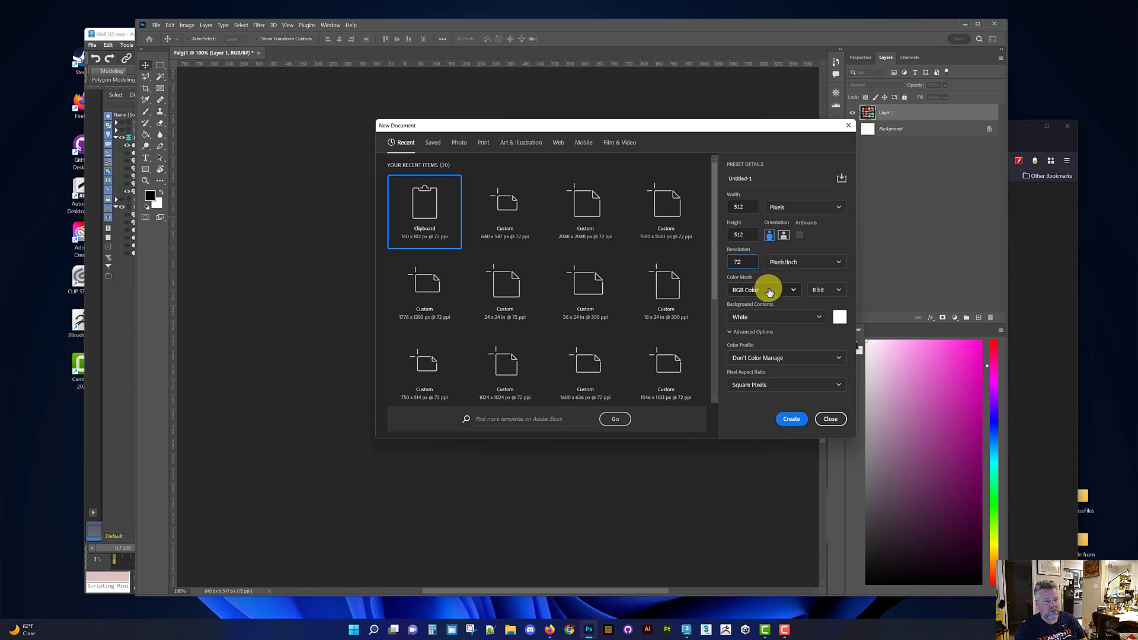
Name the new document Flag_02 and create it
left_click(753, 180)
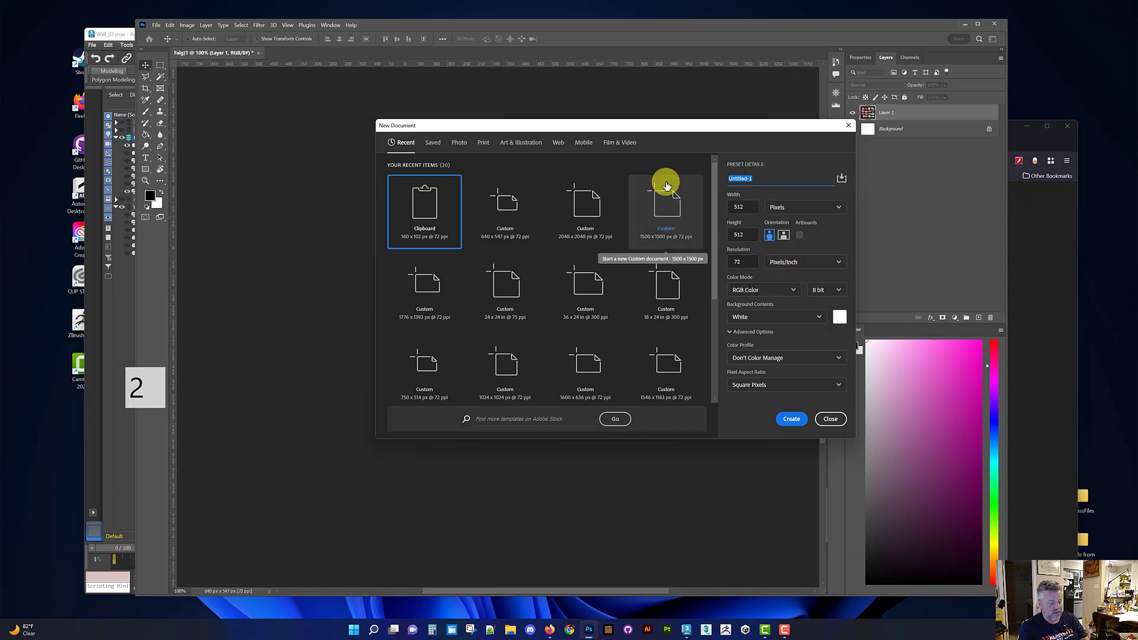
type("Fal")
key("BackSpace")
key("BackSpace")
type("l")
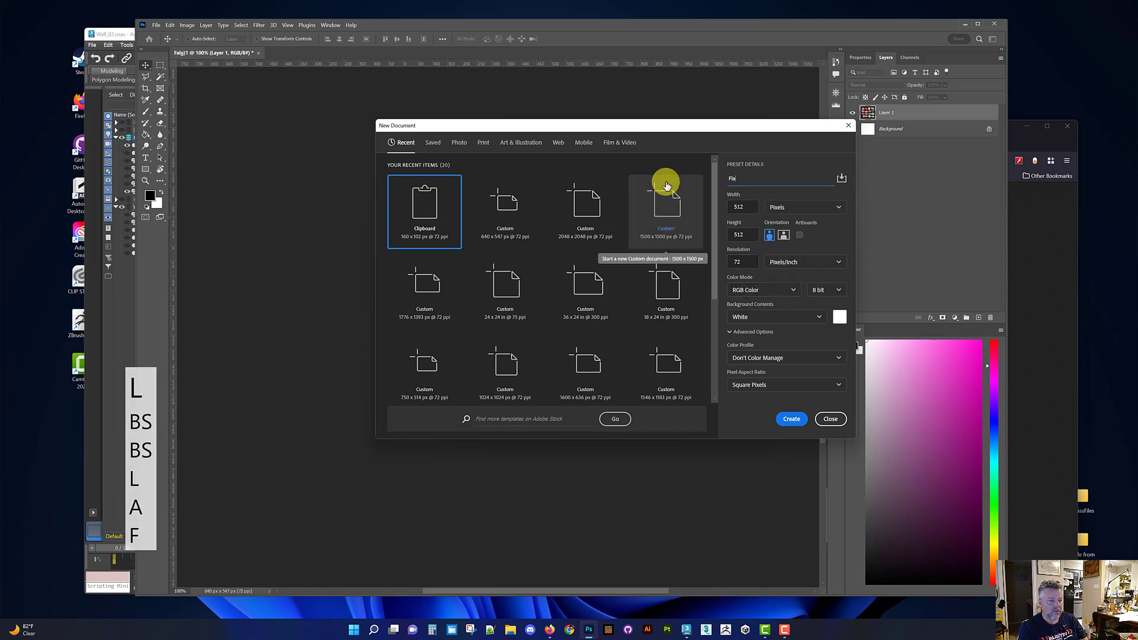
type("ag_02")
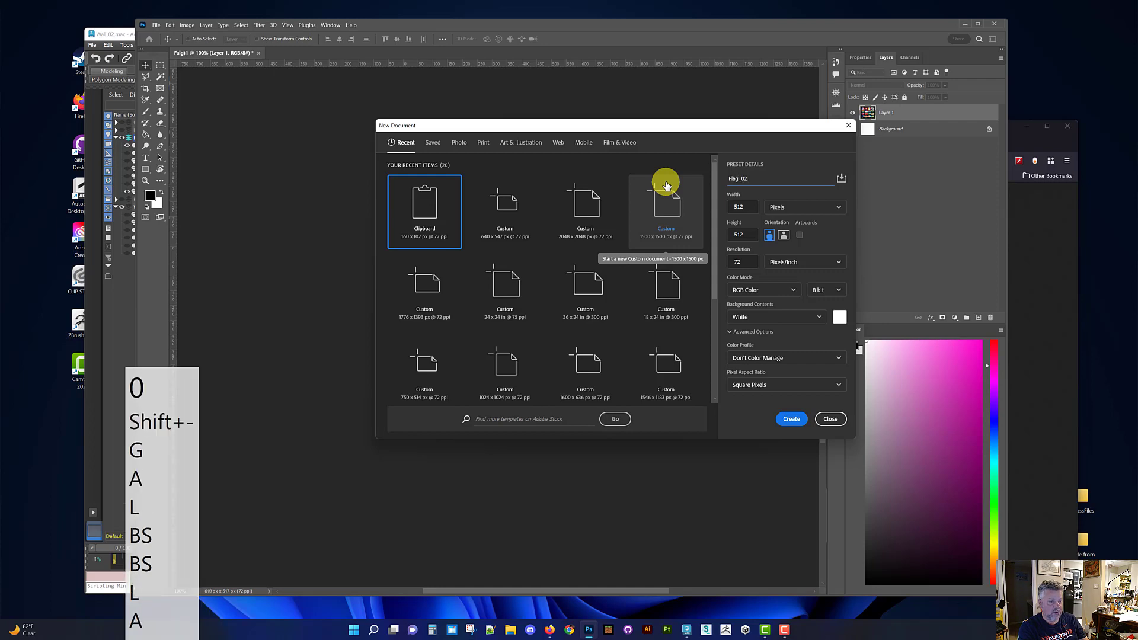
key("Return")
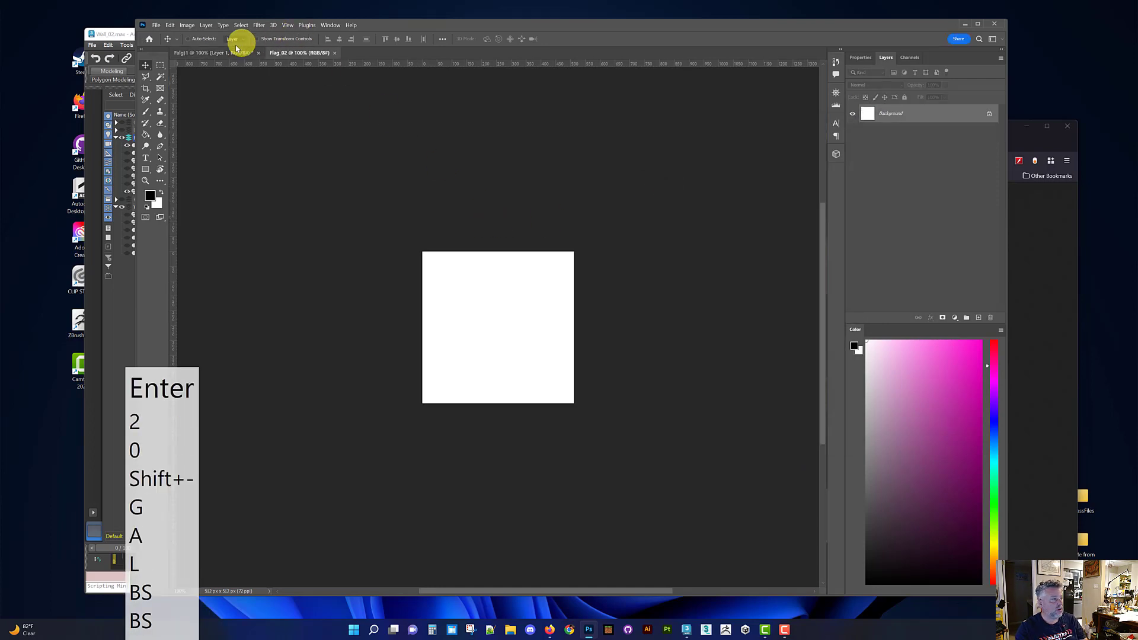
Close the Falg)1 document without saving its changes
left_click(224, 53)
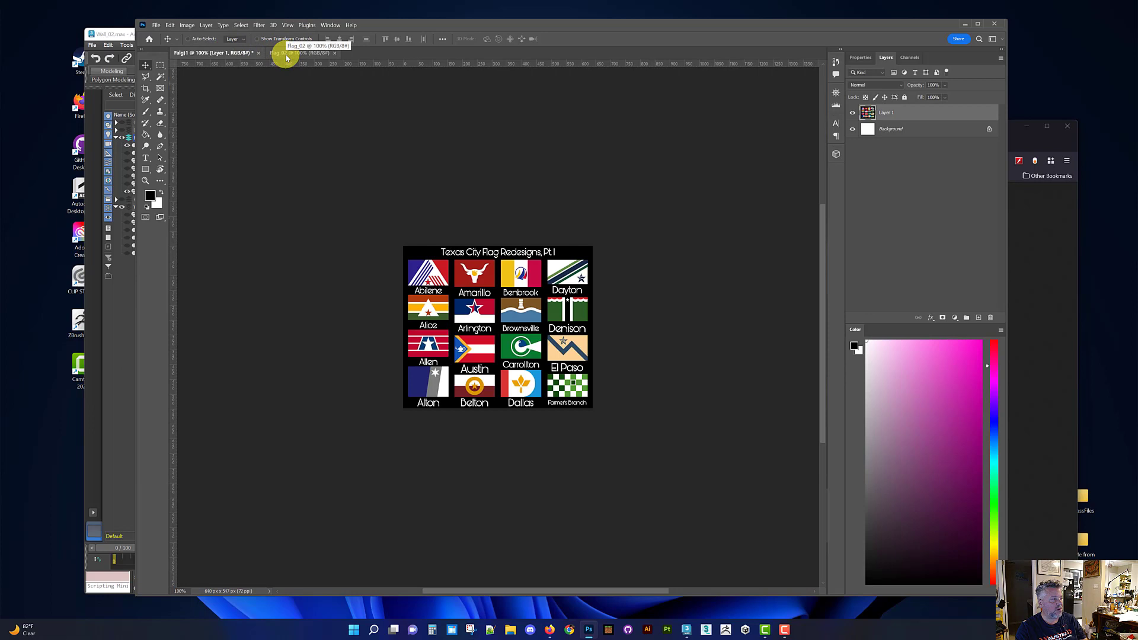
left_click(286, 54)
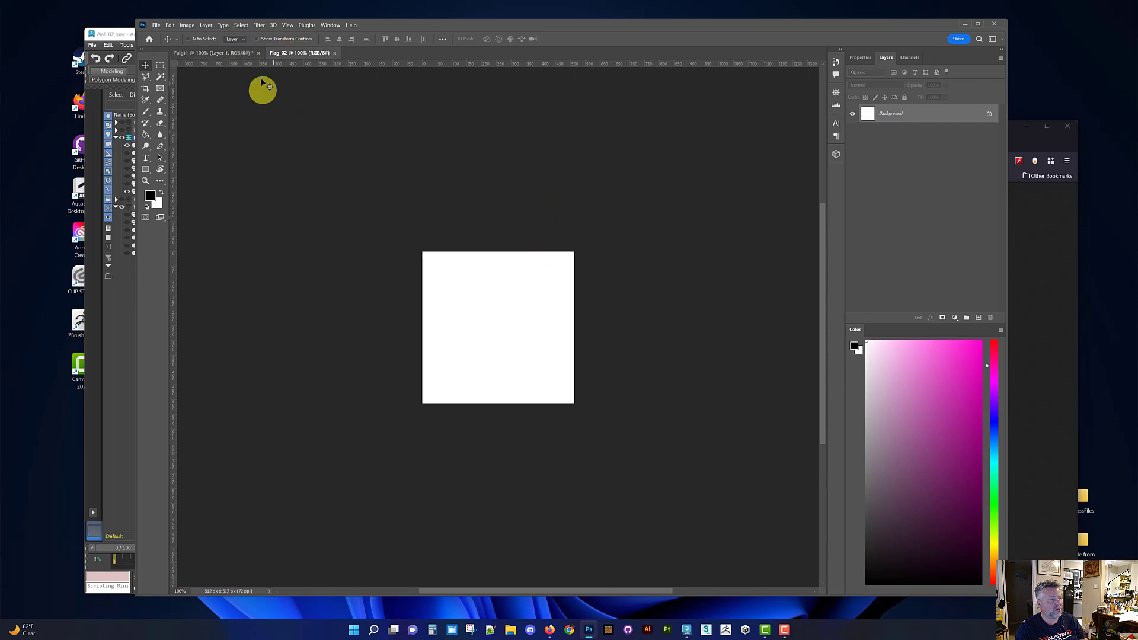
left_click(255, 53)
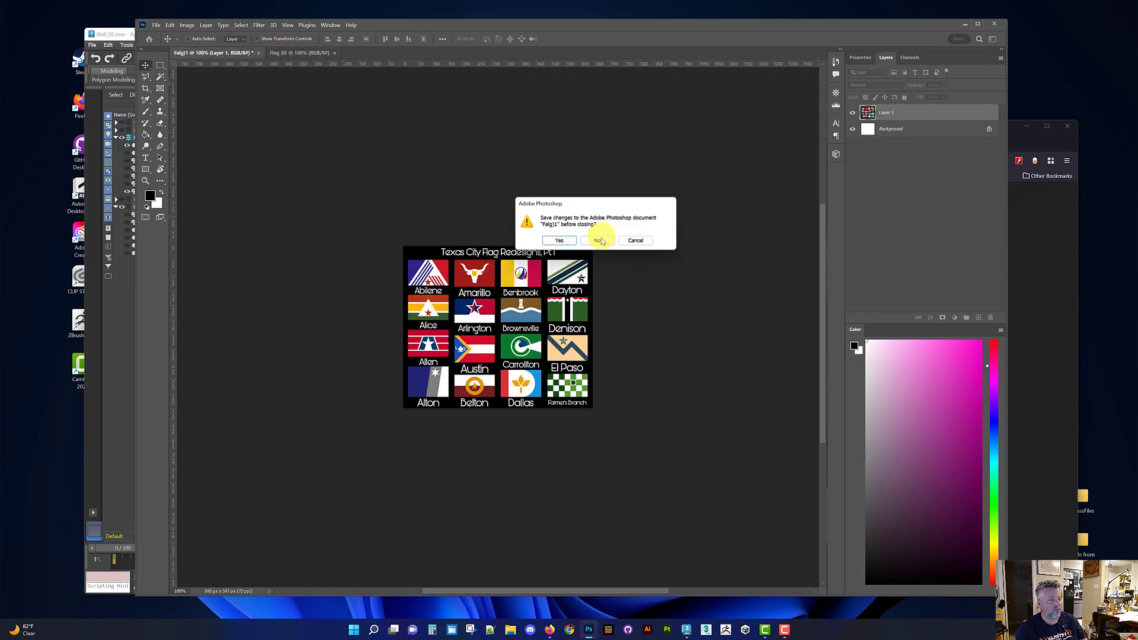
left_click(599, 240)
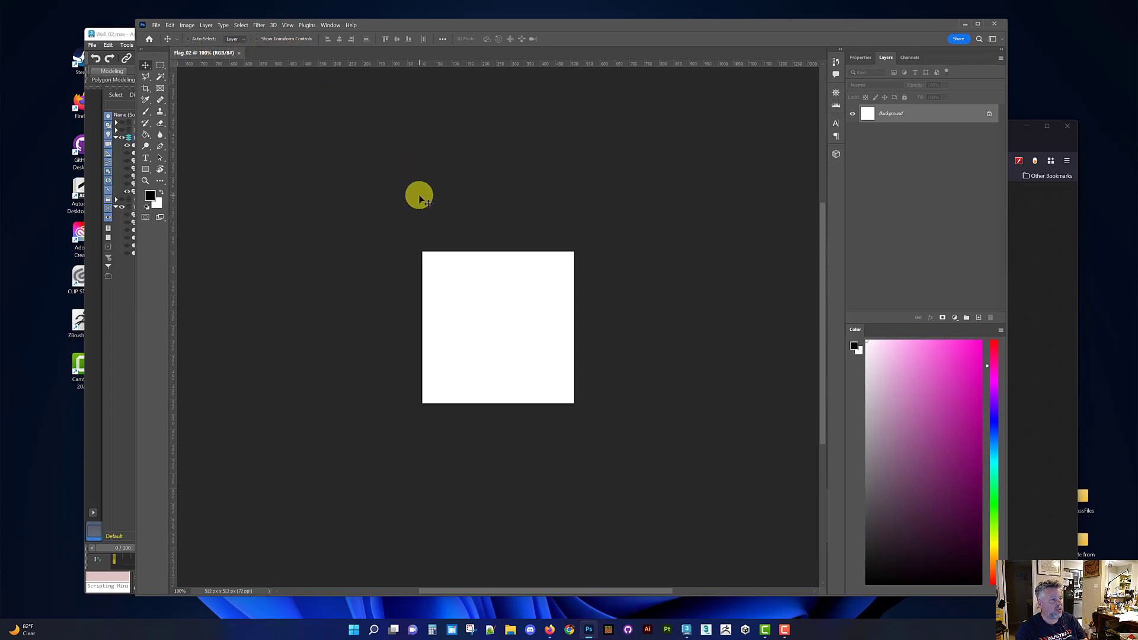
Switch to Firefox, copy the Texas City Flag Redesigns image again, and paste it into Flag_02 in Photoshop
left_click(1028, 251)
right_click(711, 321)
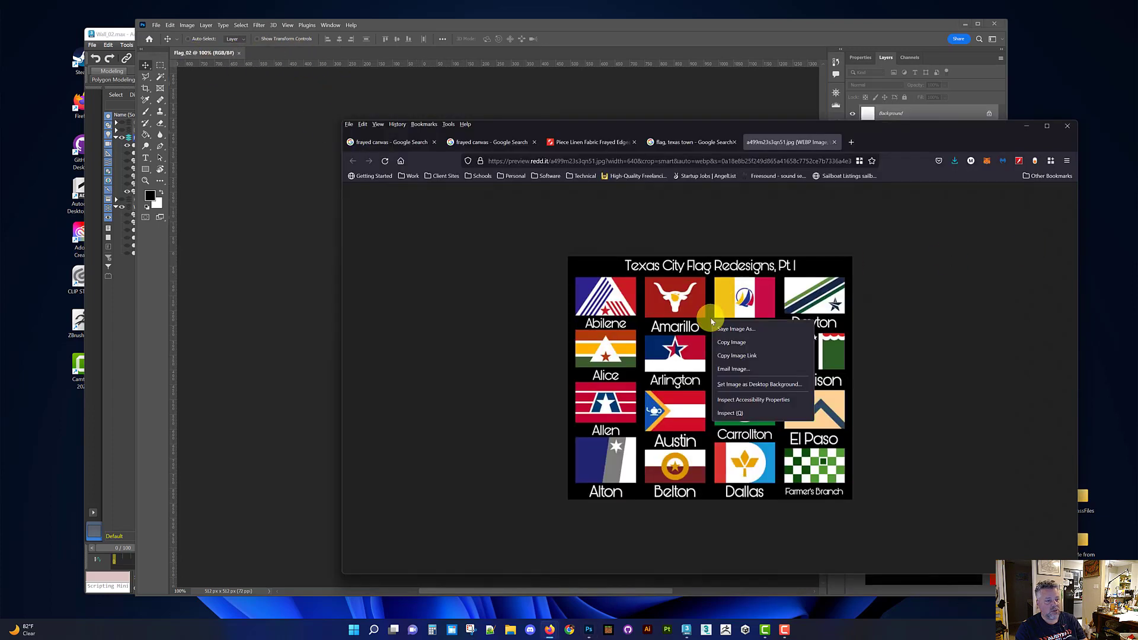
left_click(731, 342)
left_click(237, 302)
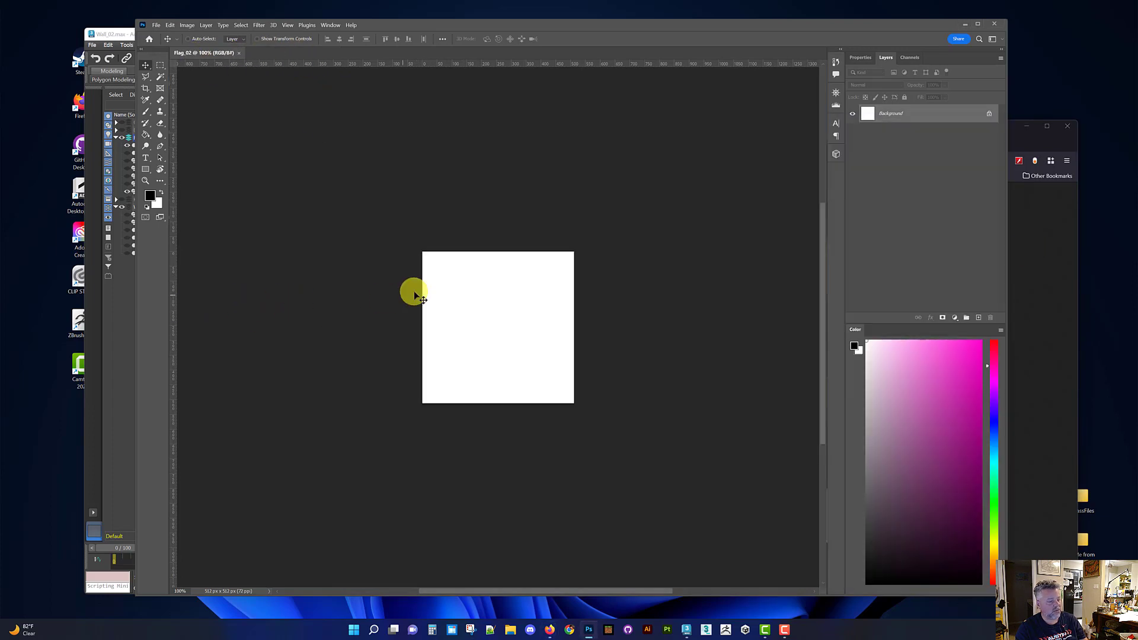
key("ctrl+v")
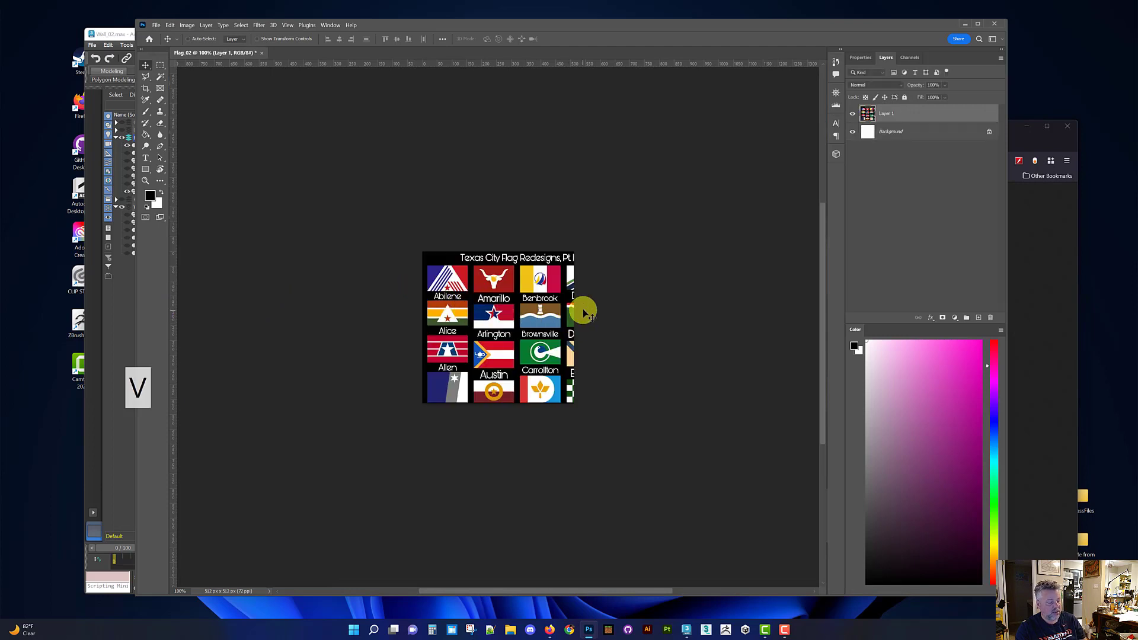
Scale the pasted flag sheet up to about 300% and position it so the whole Austin flag sits within the canvas
key("ctrl+t")
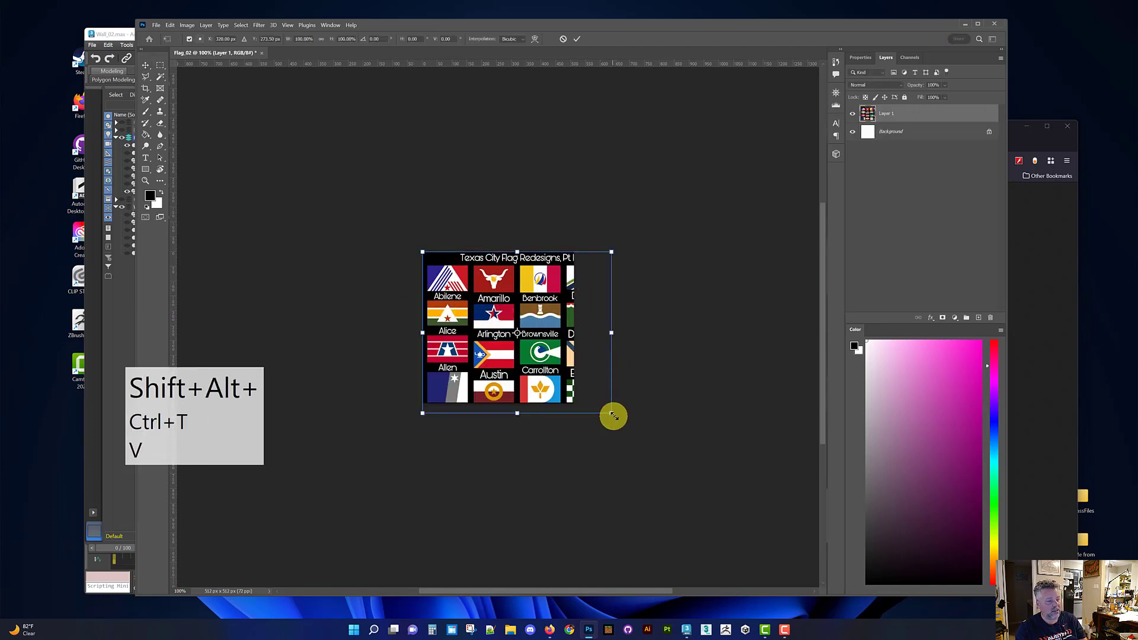
left_click_drag(620, 420, 725, 498, "alt+shift")
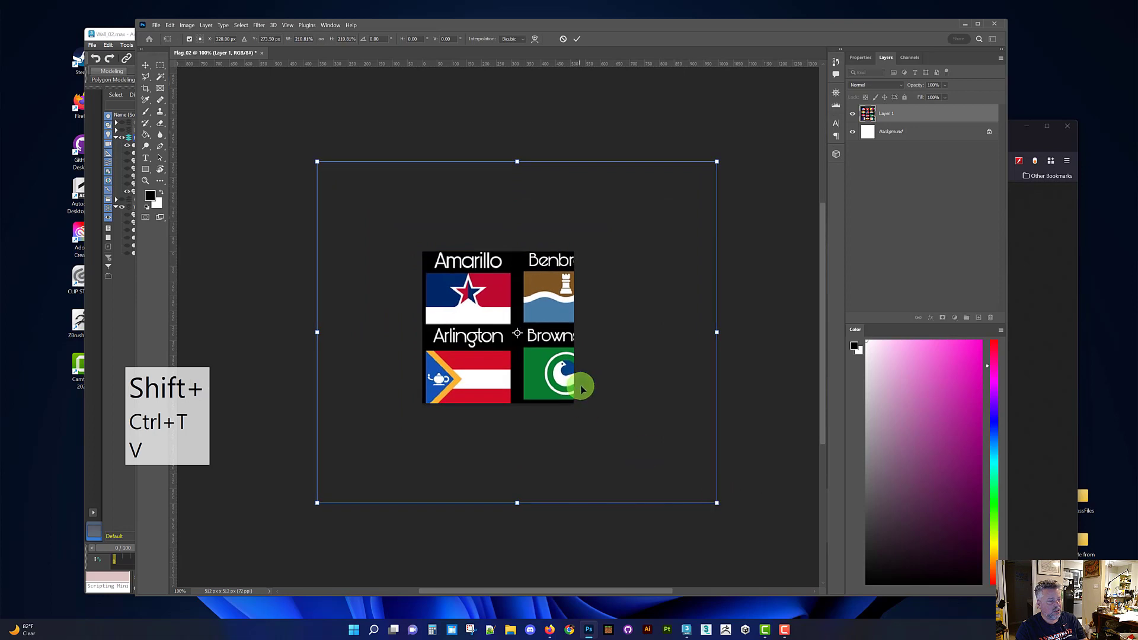
left_click_drag(582, 386, 583, 312)
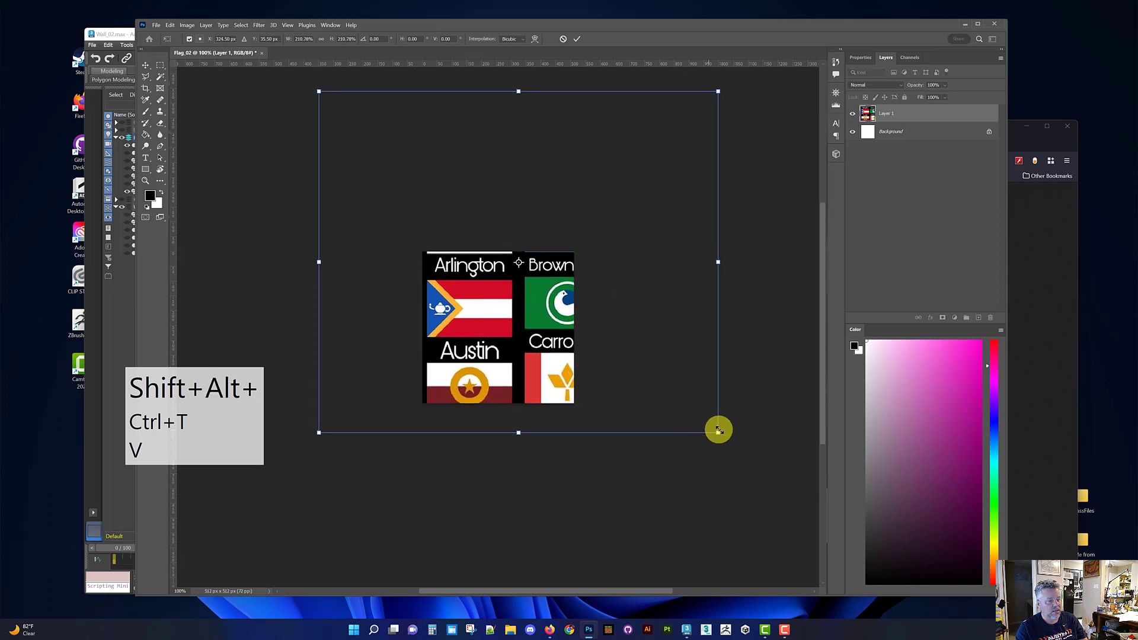
left_click_drag(720, 433, 808, 497, "alt+shift")
left_click_drag(559, 367, 608, 366)
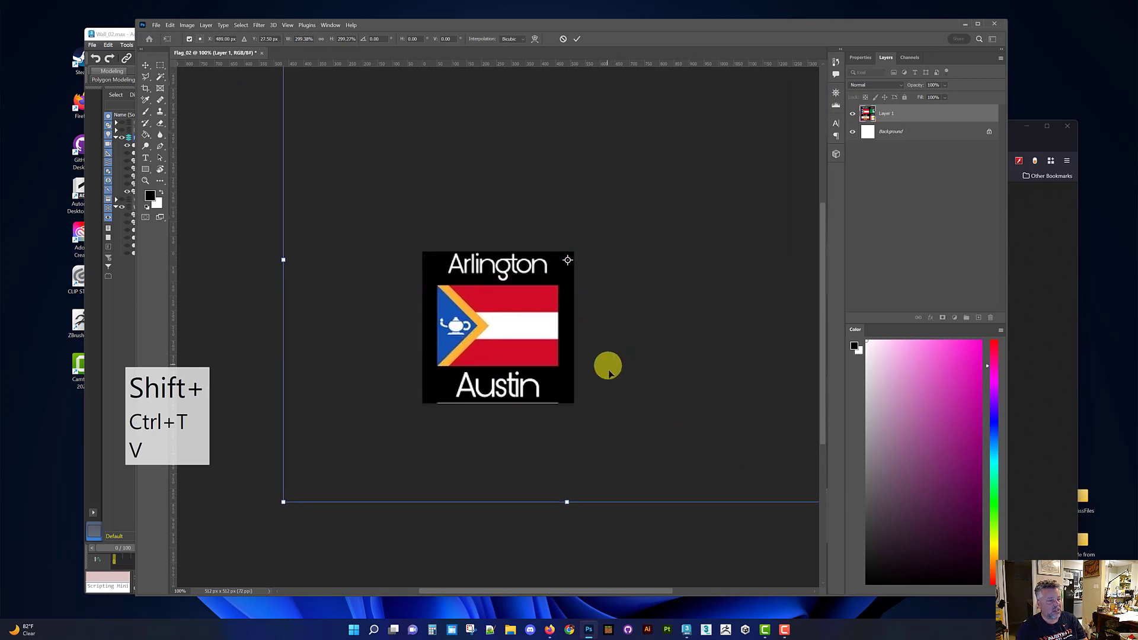
double_click(515, 339)
Marquee-select the enlarged Austin flag and copy it onto its own layer
key("m")
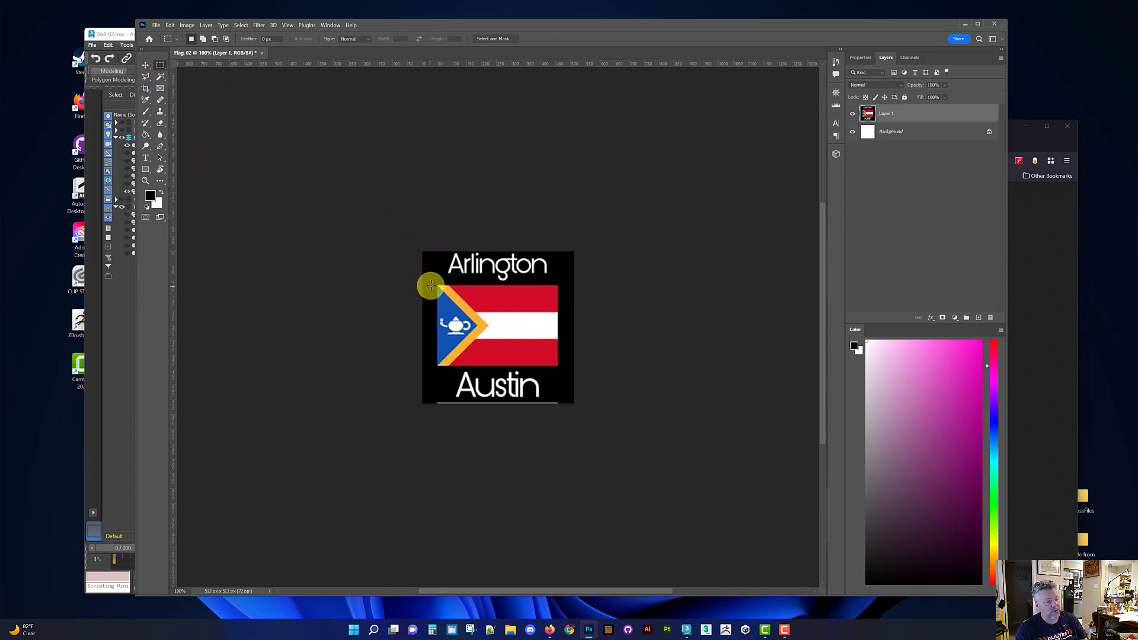
left_click_drag(435, 285, 559, 366)
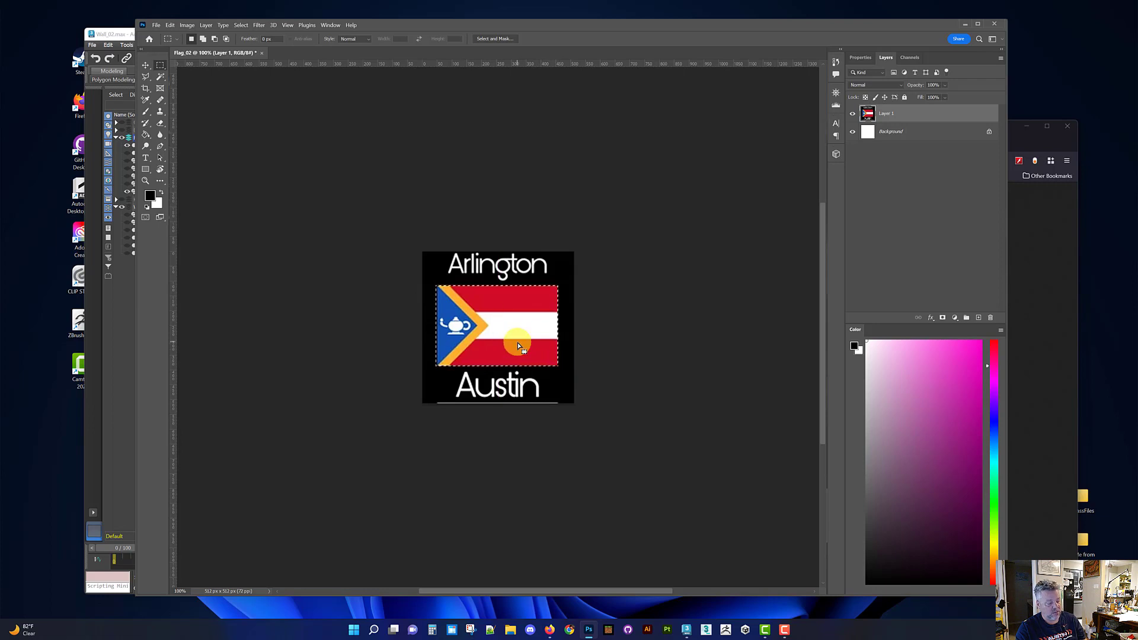
key("ctrl+c")
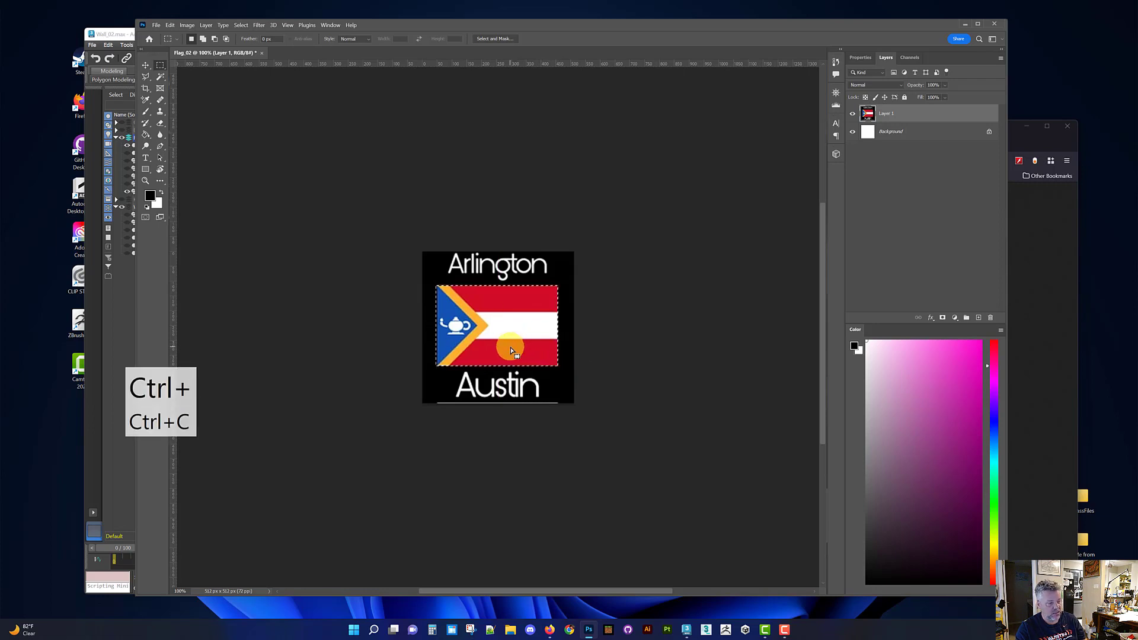
key("ctrl+v")
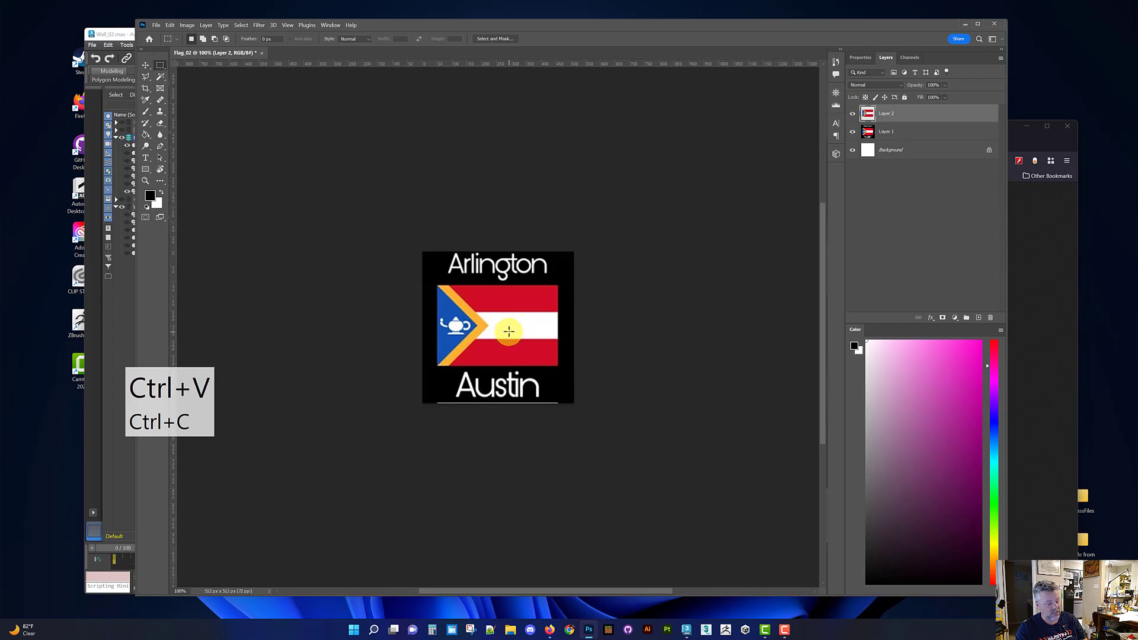
Move the copied Austin flag toward the canvas's upper-left area and hide the flag sheet layer
left_click(145, 65)
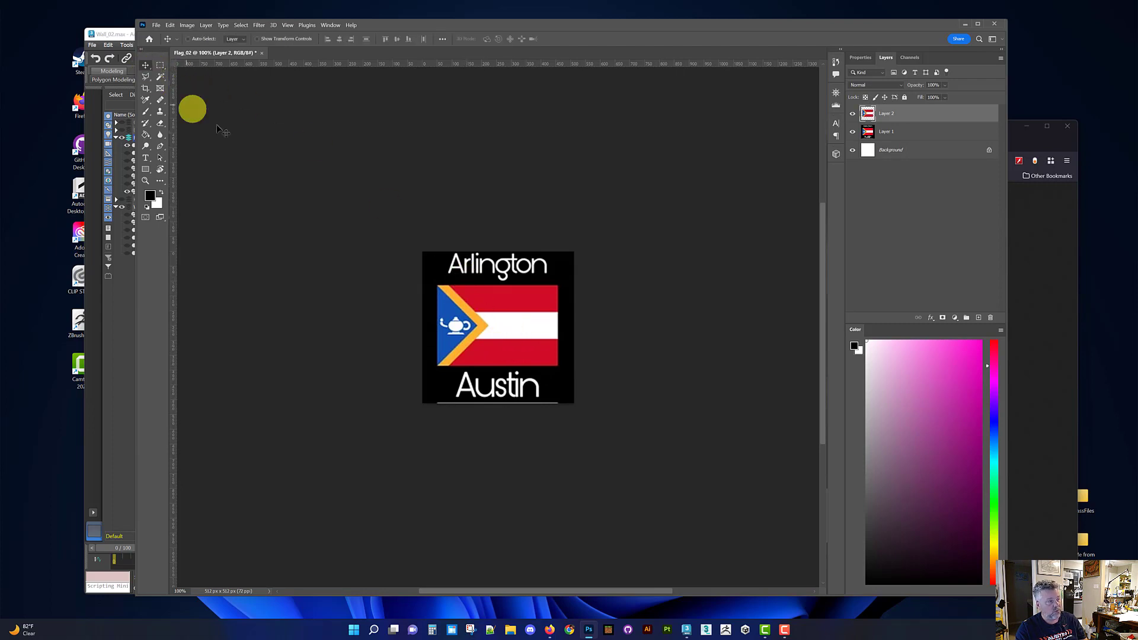
key("v")
left_click_drag(495, 336, 516, 318)
left_click(851, 132)
Rotate the Austin flag 90° clockwise and stretch it across the full canvas width, slightly past the canvas's upper edge
key("ctrl+t")
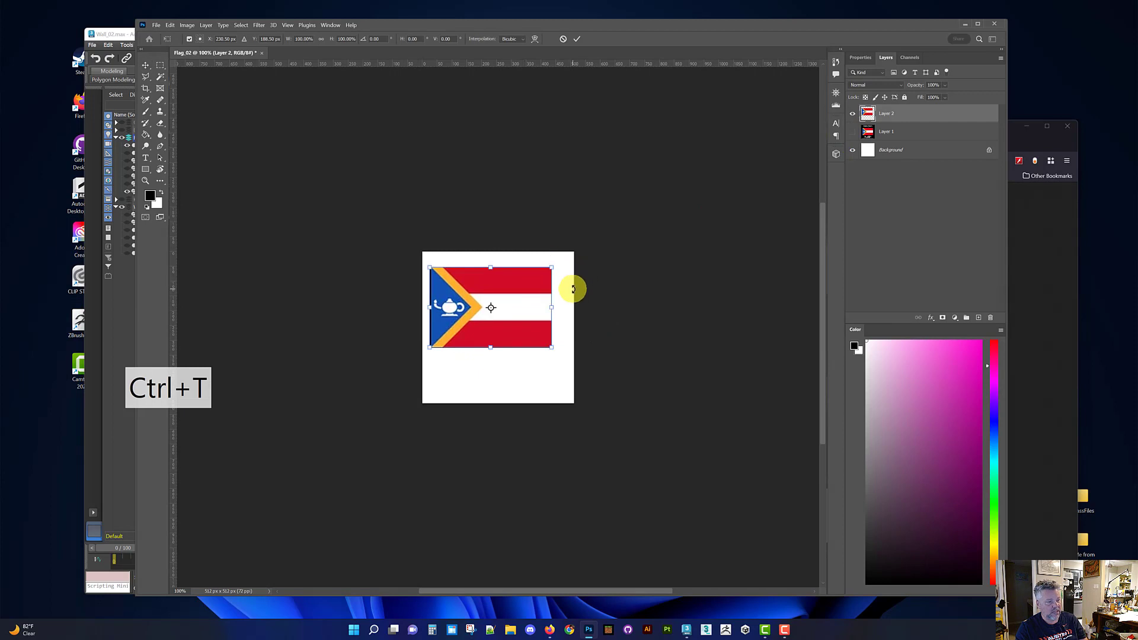
left_click_drag(572, 289, 573, 389, "shift")
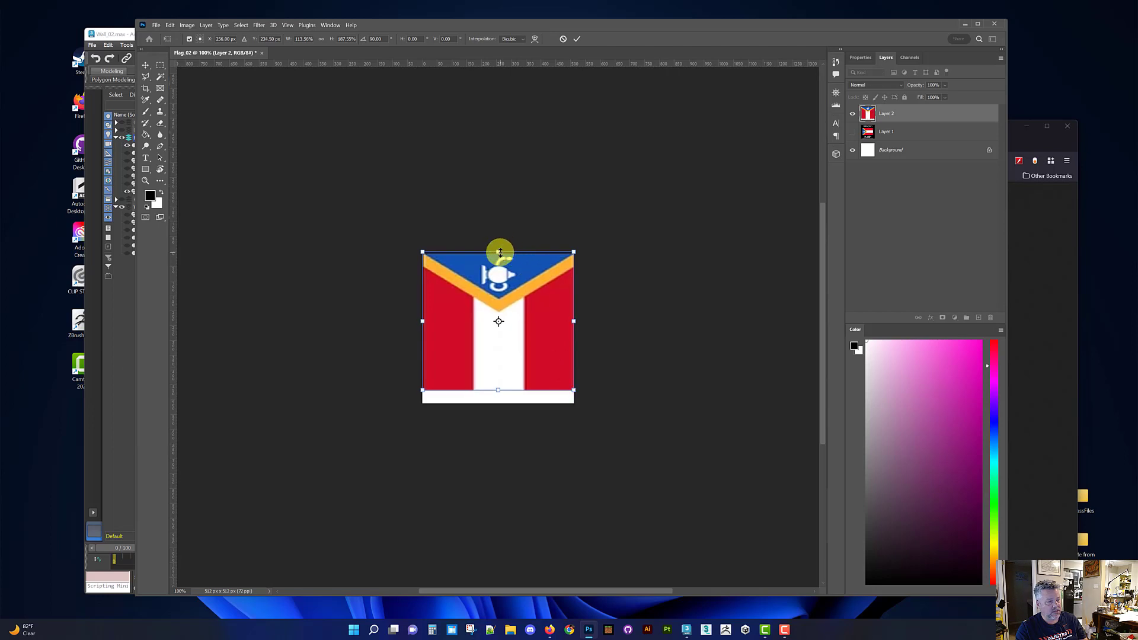
left_click_drag(498, 249, 498, 248)
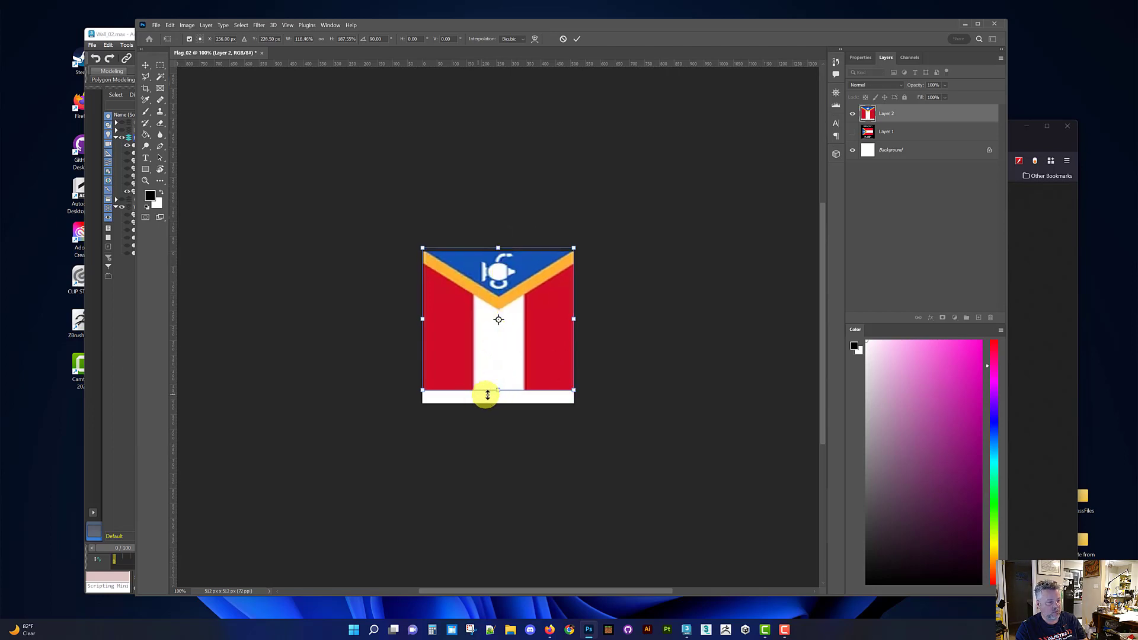
double_click(498, 355)
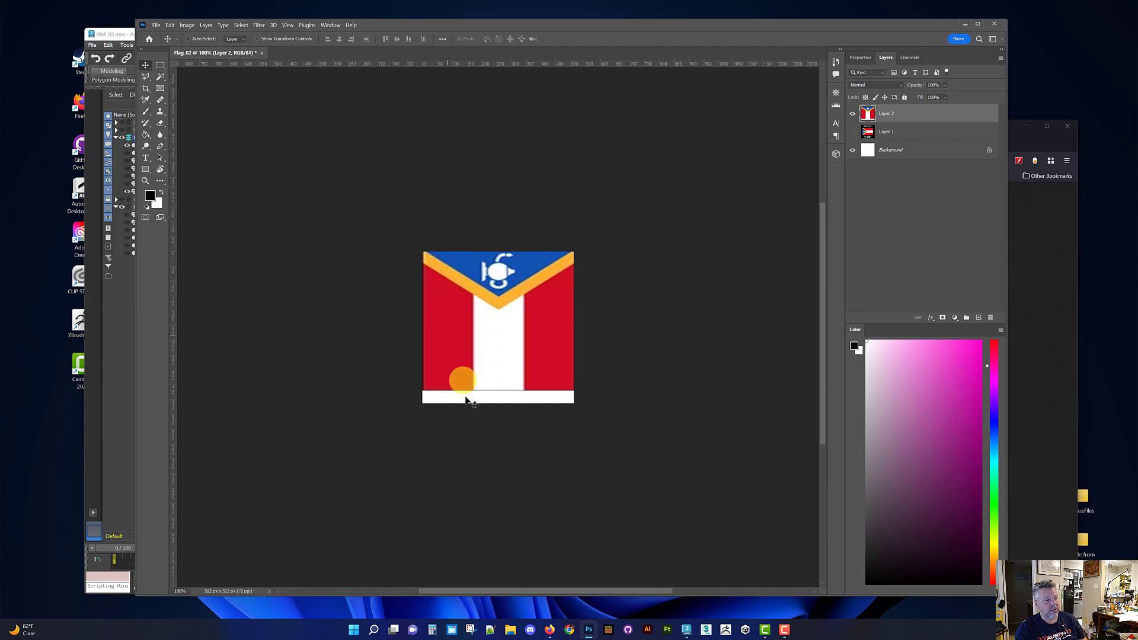
Shorten the rotated flag from its lower edge, leaving a wider white strip beneath it
key("ctrl+t")
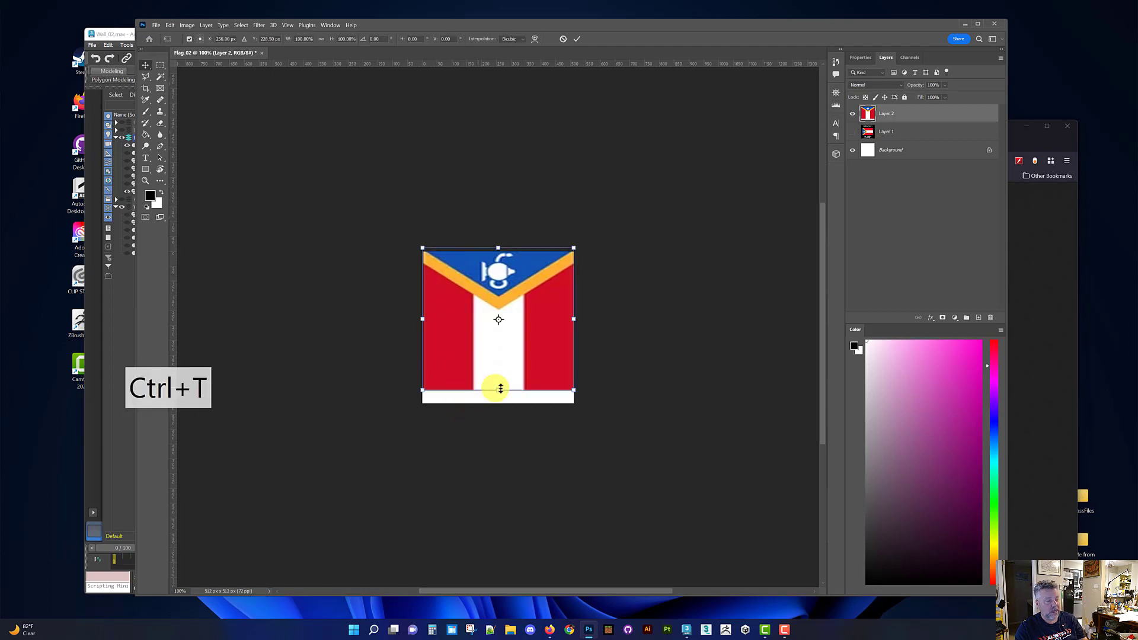
left_click_drag(501, 390, 498, 382)
double_click(516, 356)
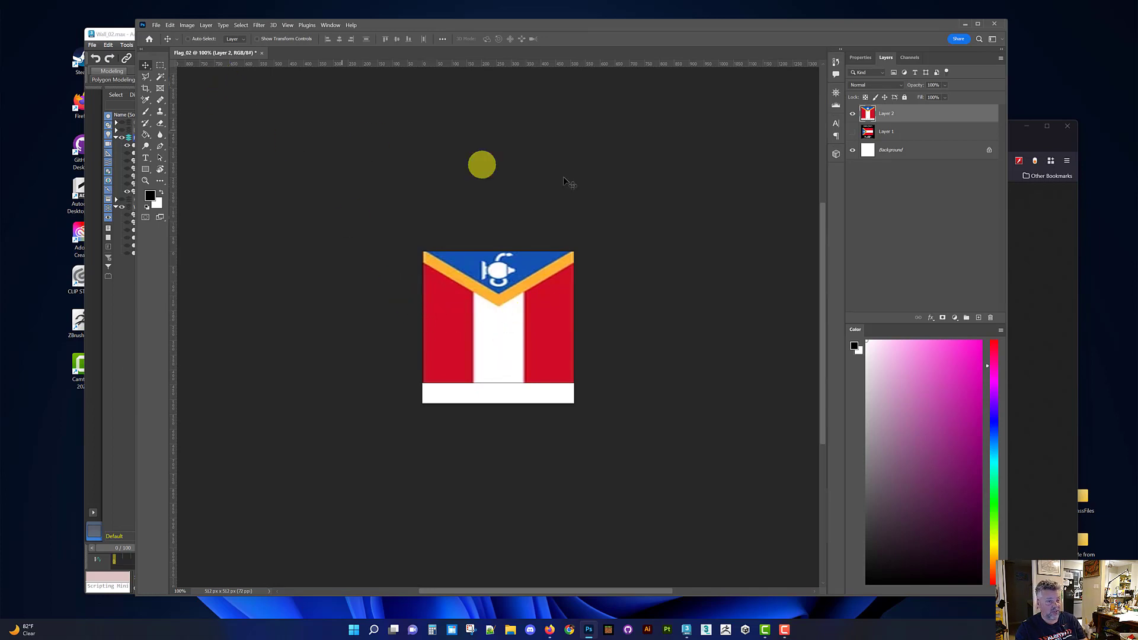
Switch to the browser, close the flag image tab and search Google Images for "wire braid"
left_click(1045, 229)
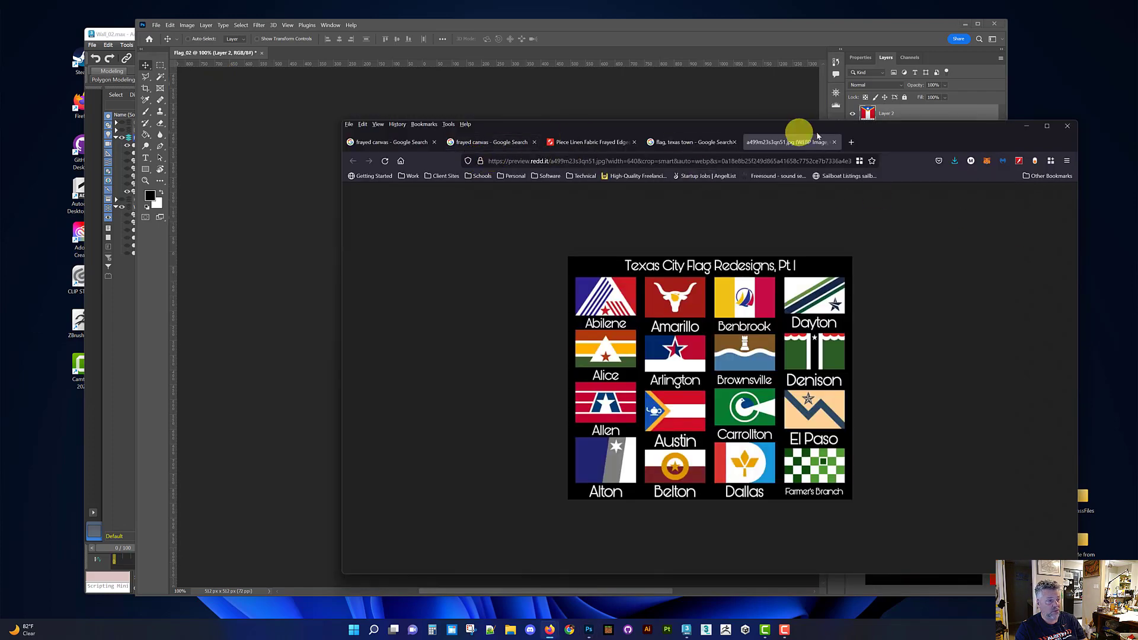
left_click(834, 142)
left_click_drag(491, 195, 344, 212)
type("w")
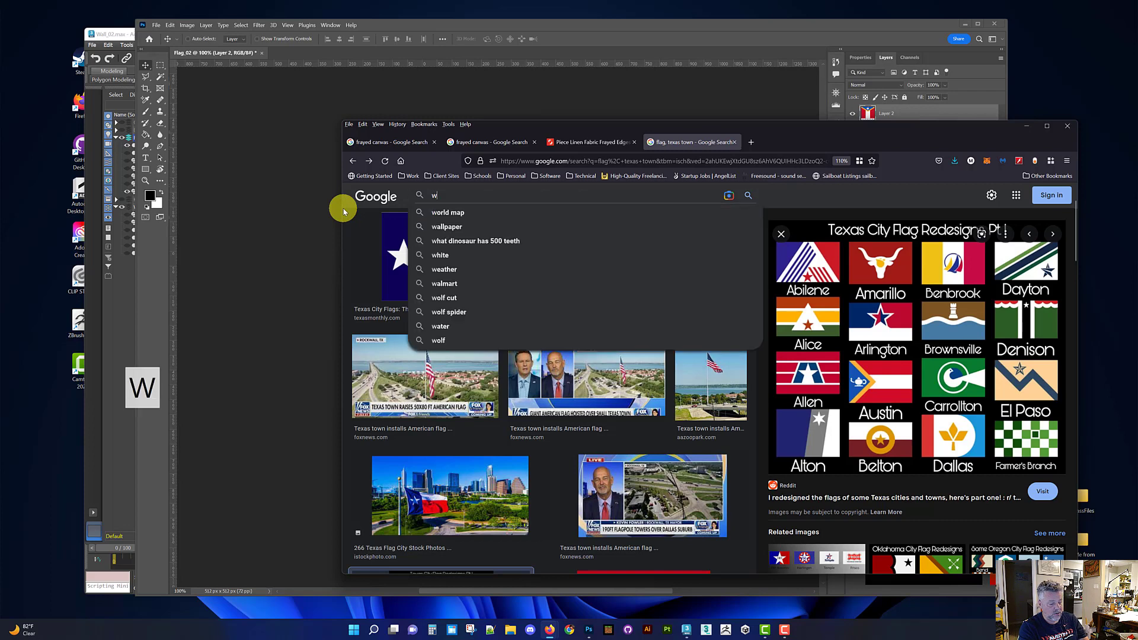
type("ire braid")
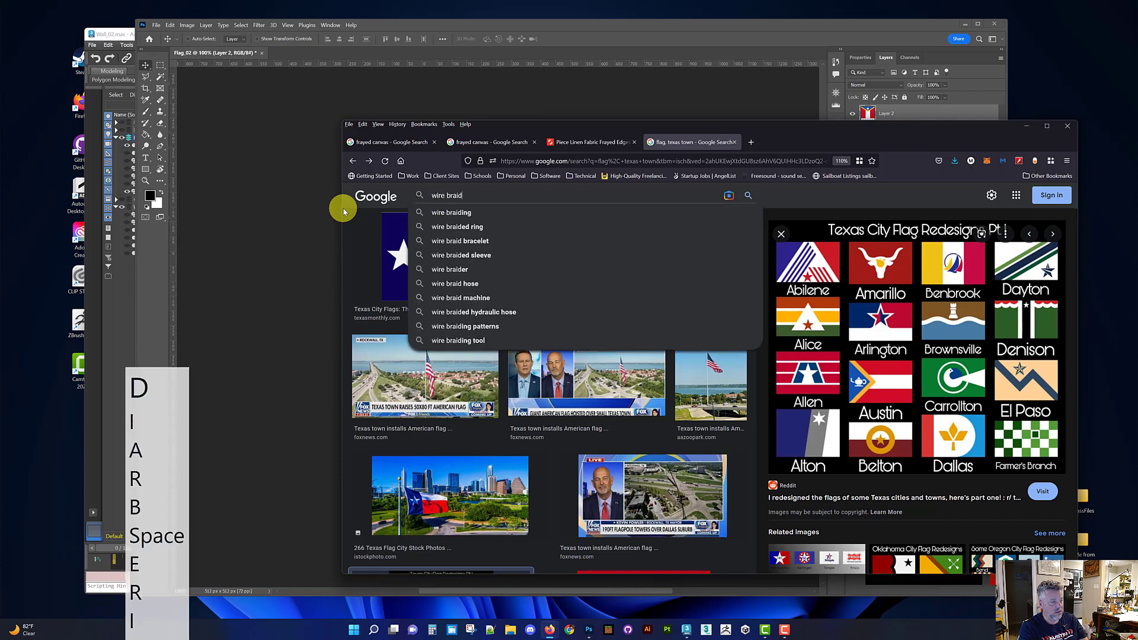
key("Return")
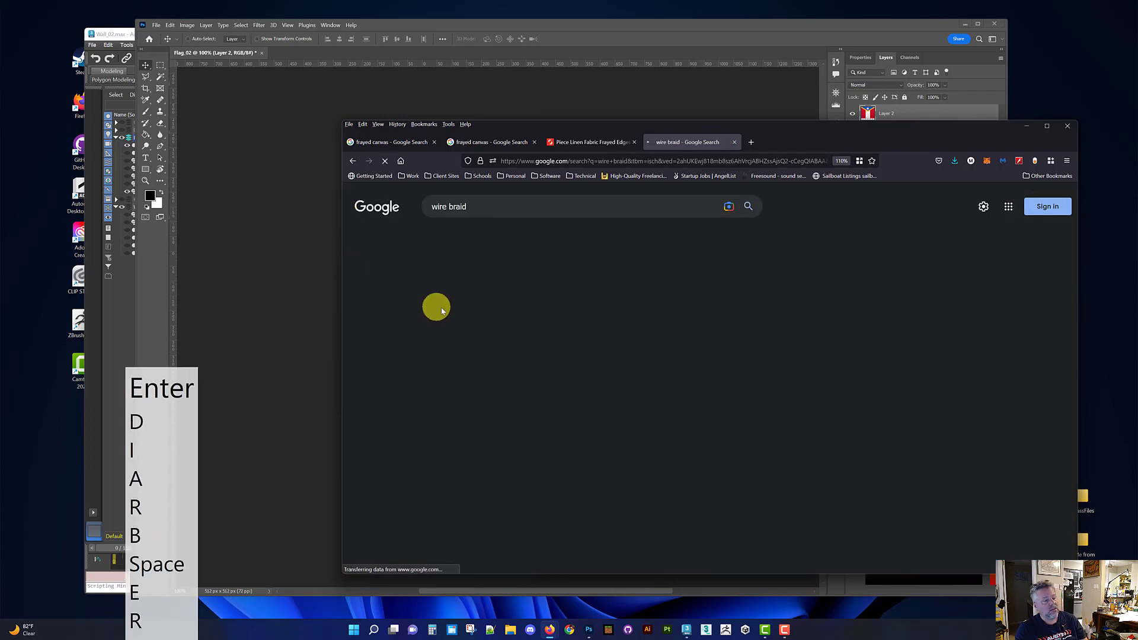
Browse the wire braid results and copy the enlarged Grounding Braid image from Surplus Sales
scroll(592, 335, "down", 3)
scroll(594, 340, "down", 10)
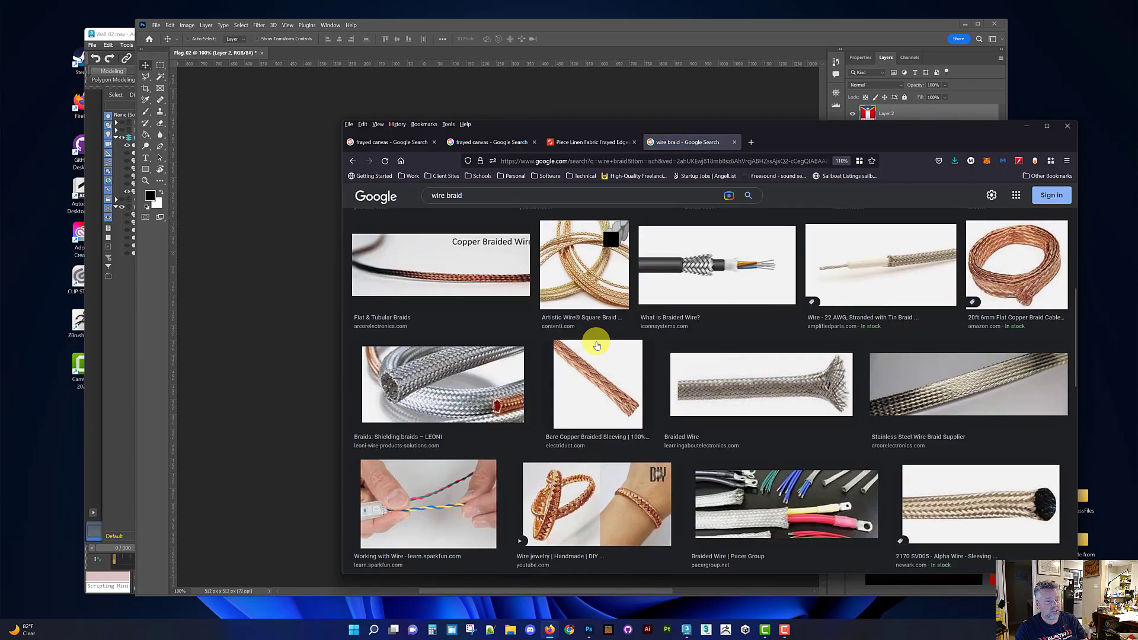
scroll(596, 347, "down", 10)
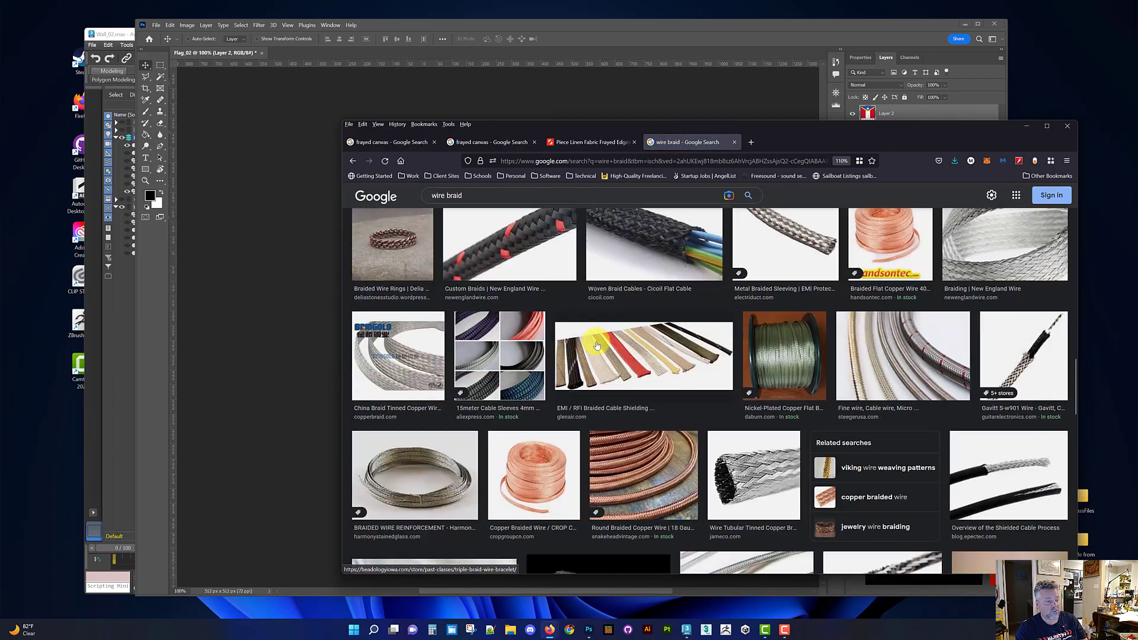
scroll(596, 350, "down", 10)
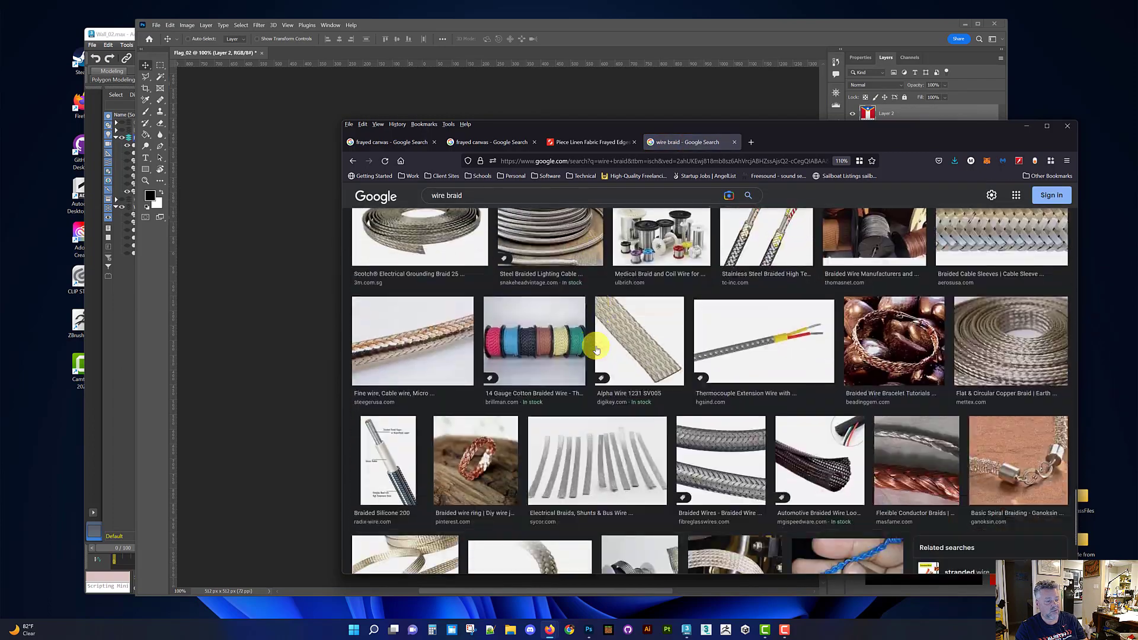
scroll(614, 378, "down", 3)
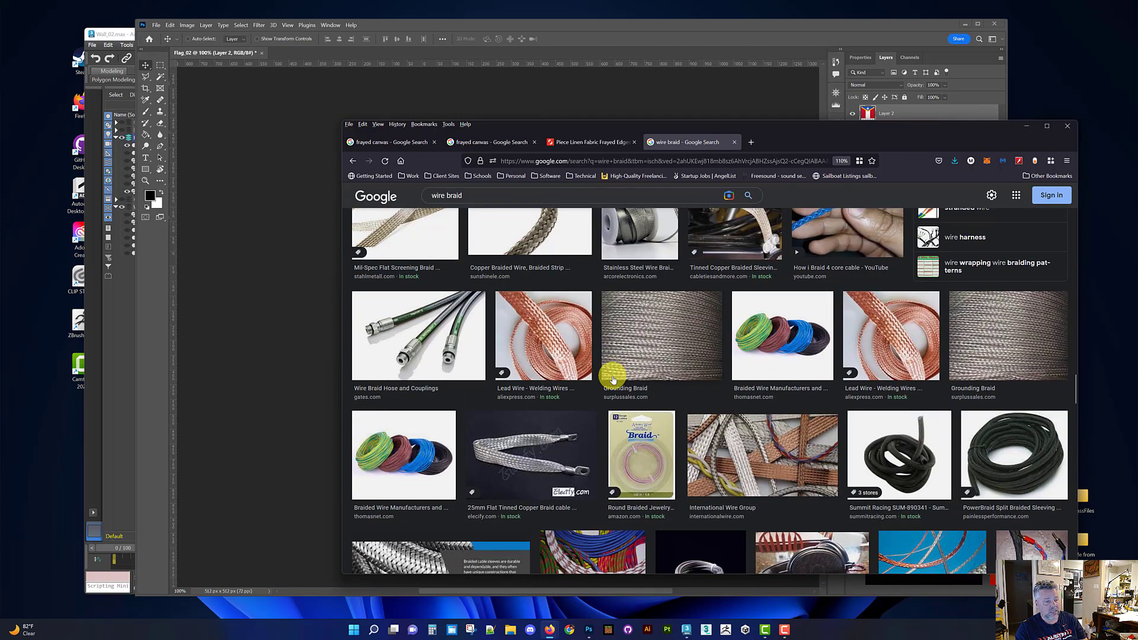
right_click(657, 340)
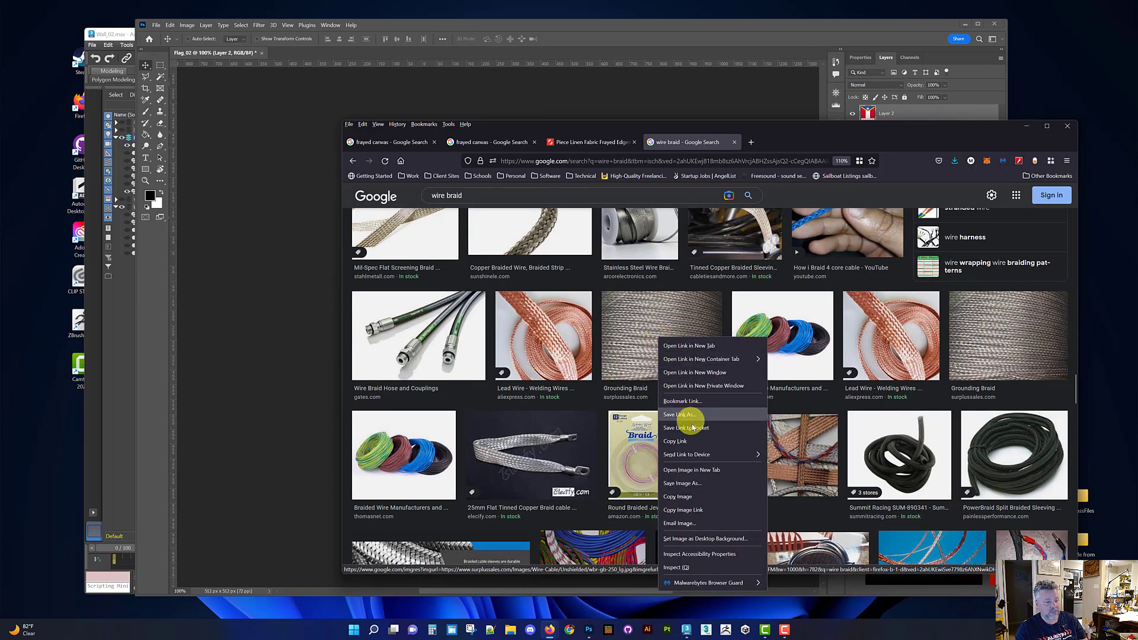
left_click(701, 437)
left_click(648, 347)
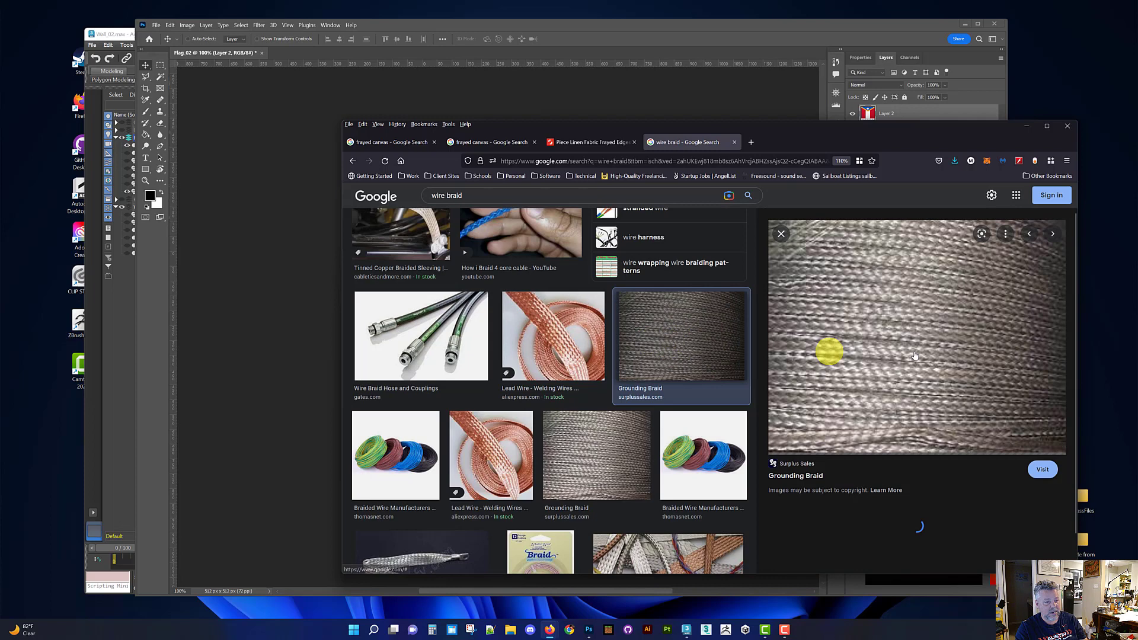
right_click(947, 334)
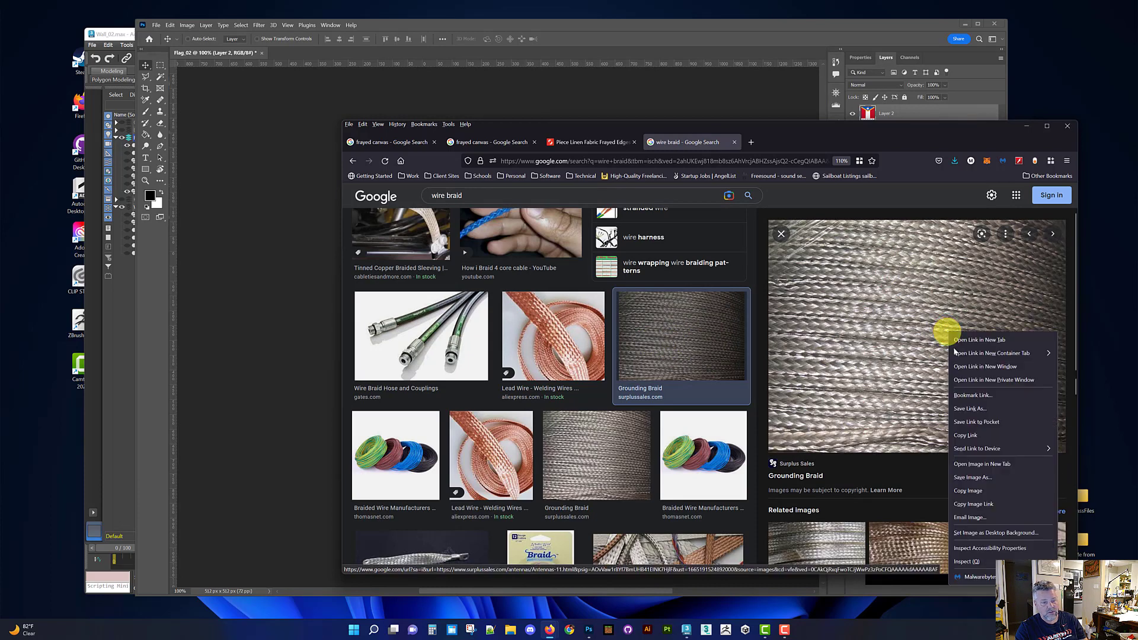
left_click(985, 491)
Return to Photoshop and paste the braid image onto a new layer between the rotated flag and the hidden flag sheet
left_click(276, 303)
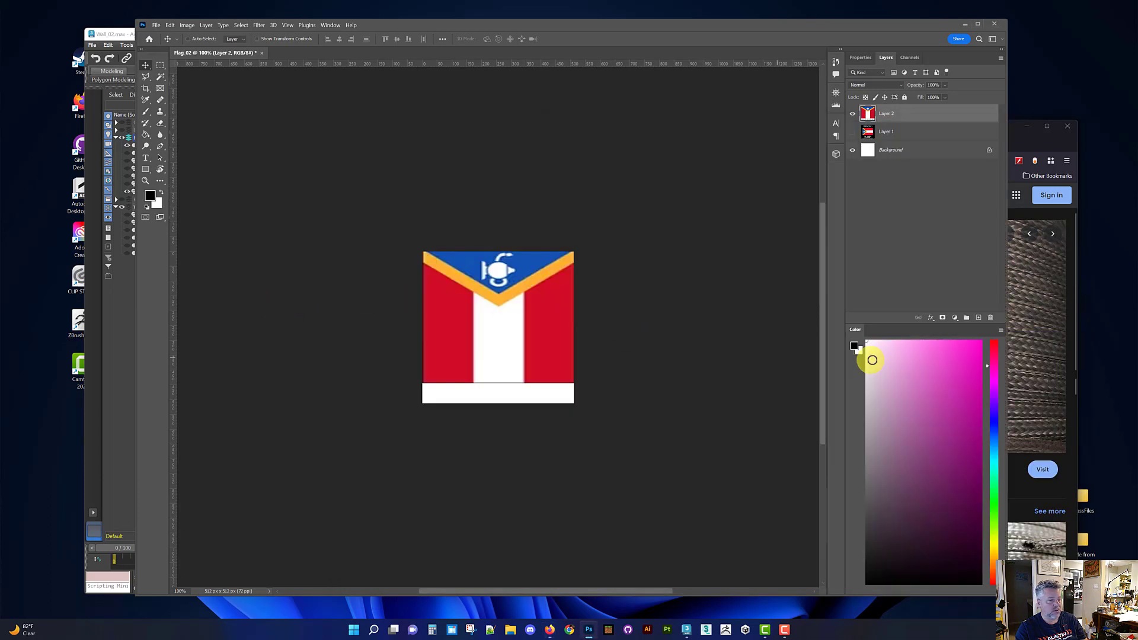
left_click(912, 136)
key("ctrl+v")
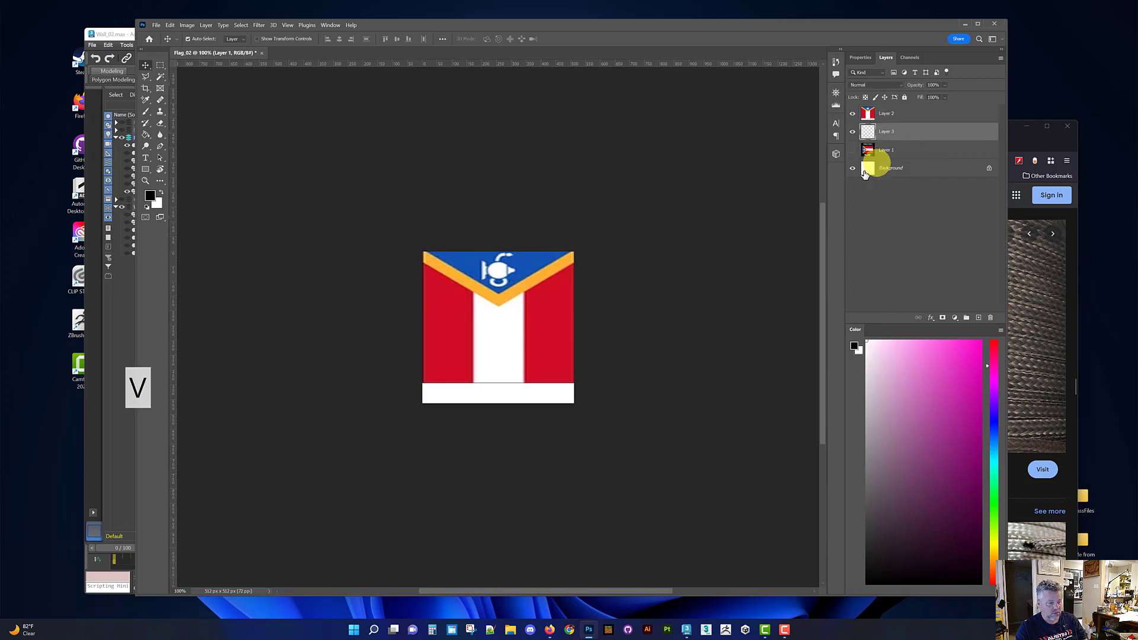
key("v")
Rotate the braid layer about 3° counterclockwise so its strands run level
key("ctrl+t")
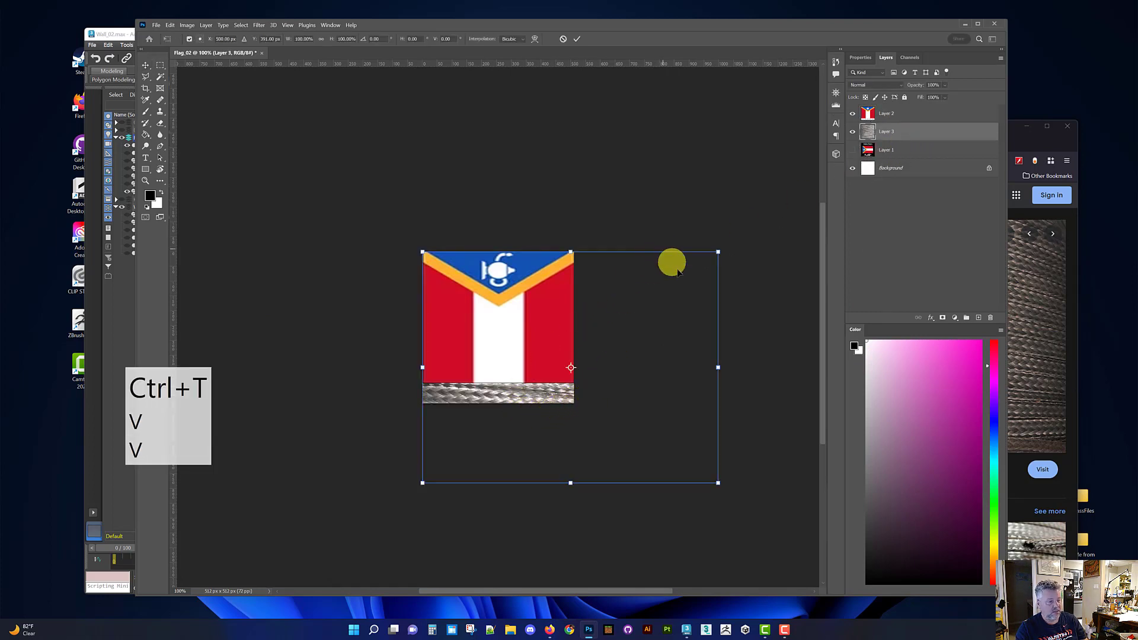
left_click_drag(769, 322, 763, 315)
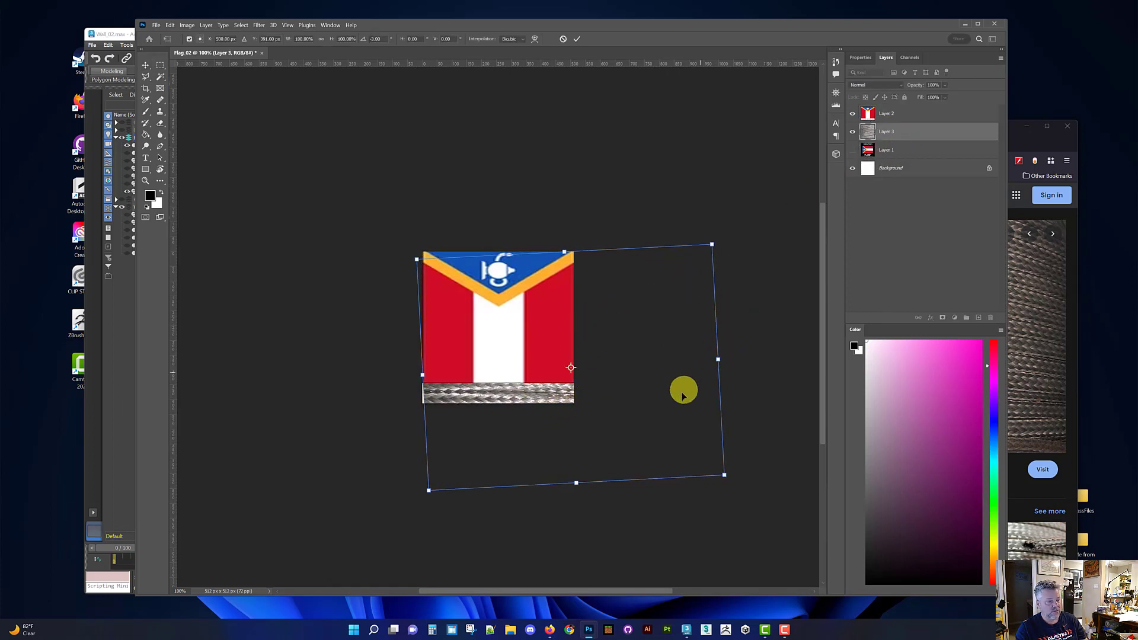
key("Return")
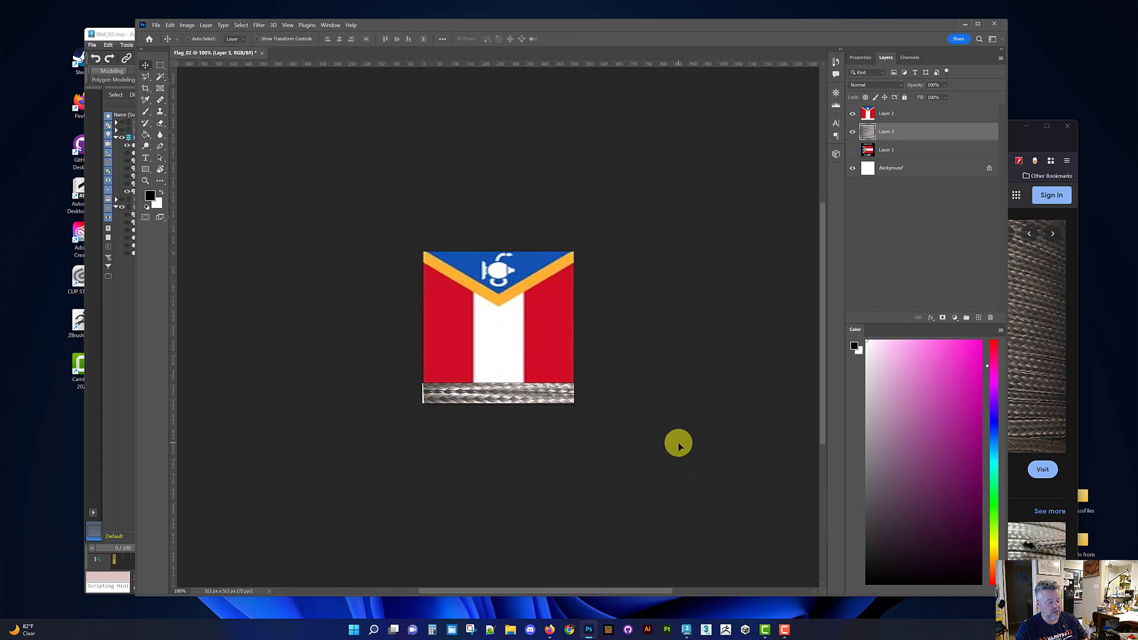
Scale the braid layer to about 67% width and 69% height and reposition it to cover the strip beneath the flag
key("ctrl+t")
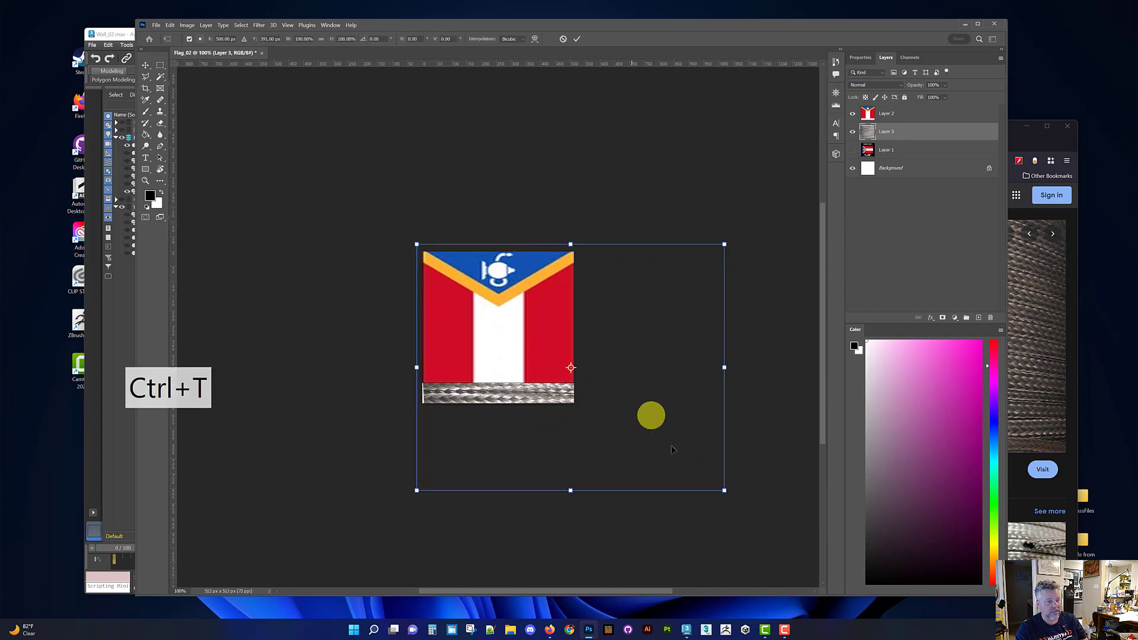
left_click_drag(723, 490, 610, 415, "shift")
left_click_drag(541, 409, 550, 431, "shift")
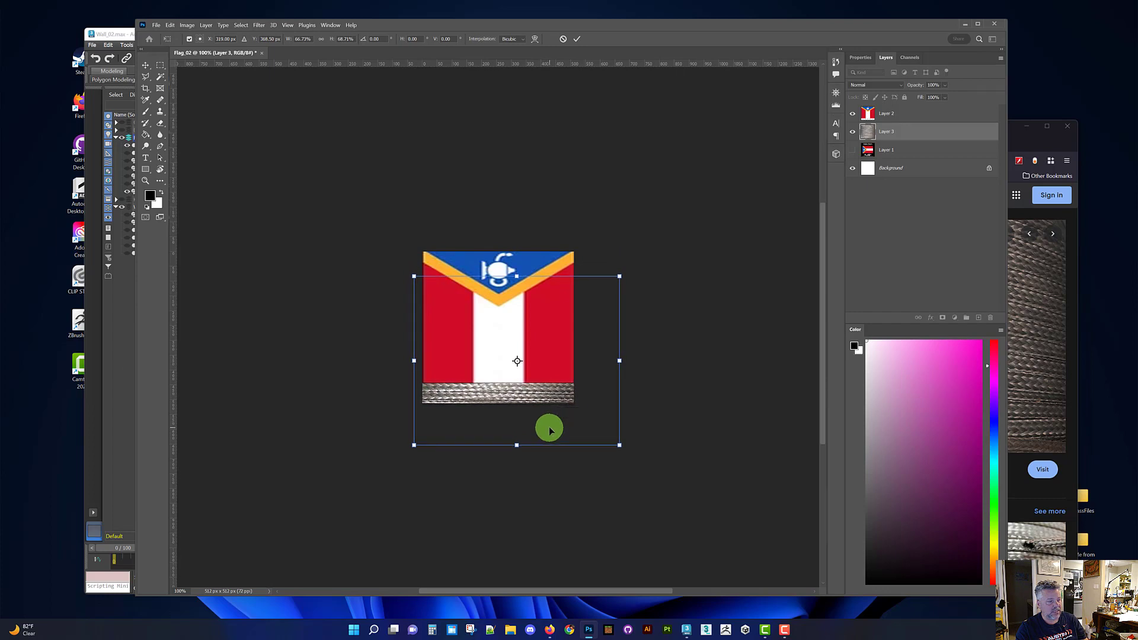
key("Return")
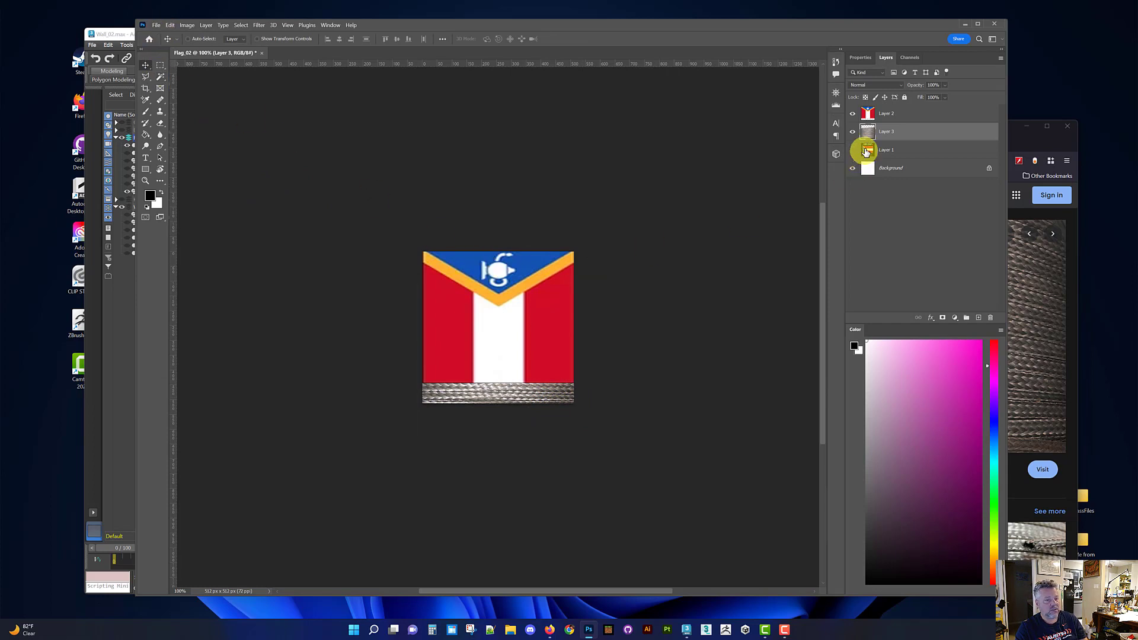
Save a copy of the texture on the computer as Flag_02 in Photoshop format in the scenes\textures folder
left_click(156, 26)
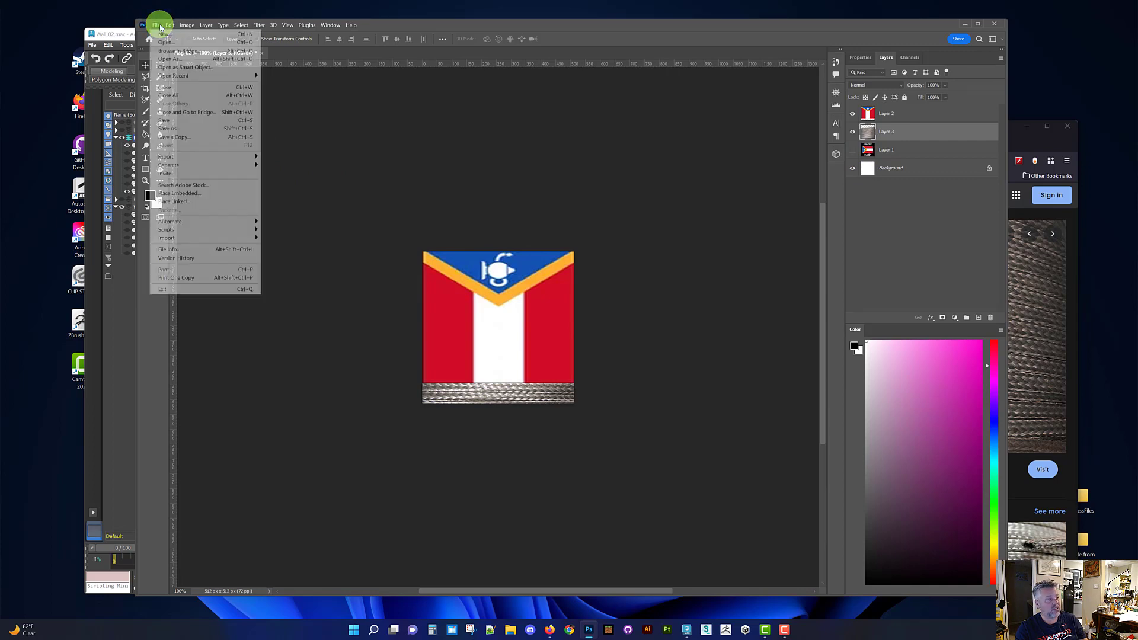
left_click(194, 139)
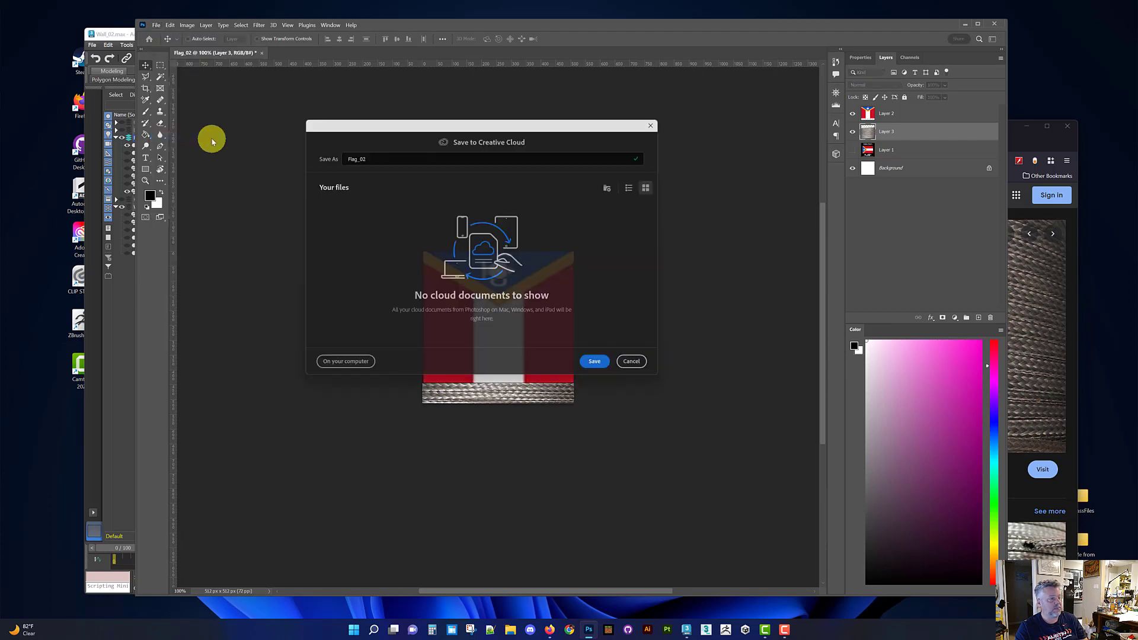
left_click(348, 369)
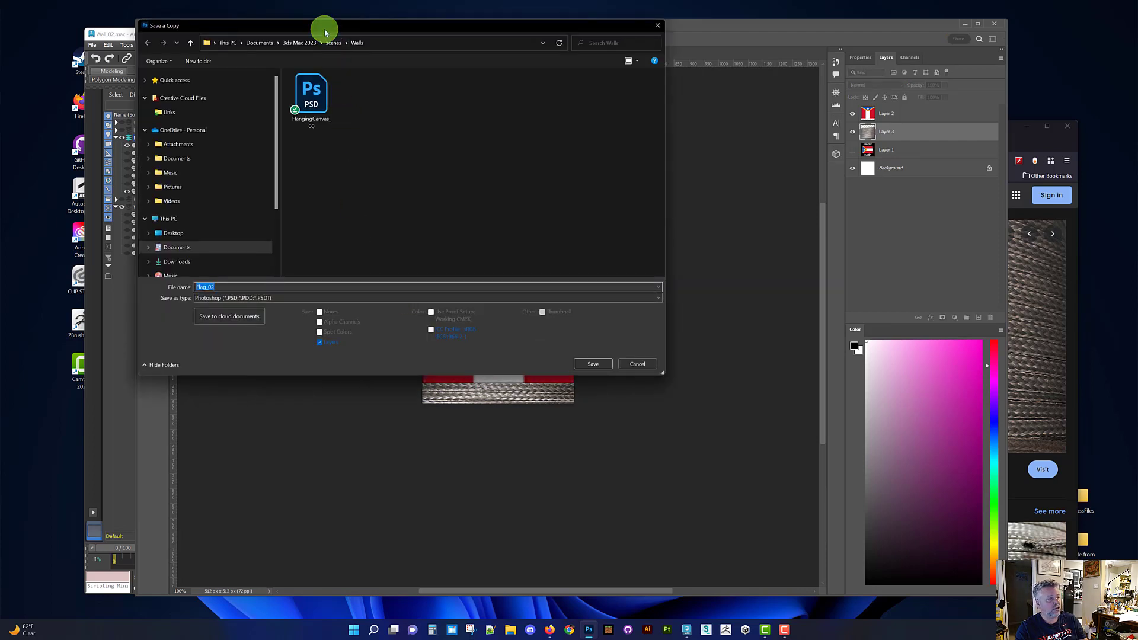
left_click(371, 87)
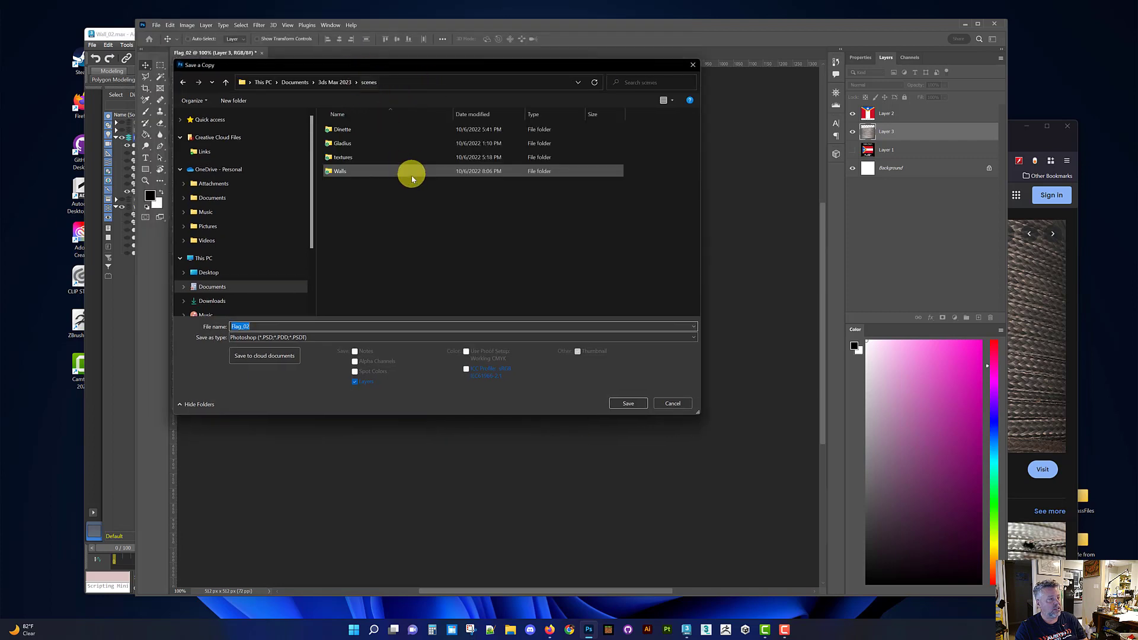
double_click(363, 158)
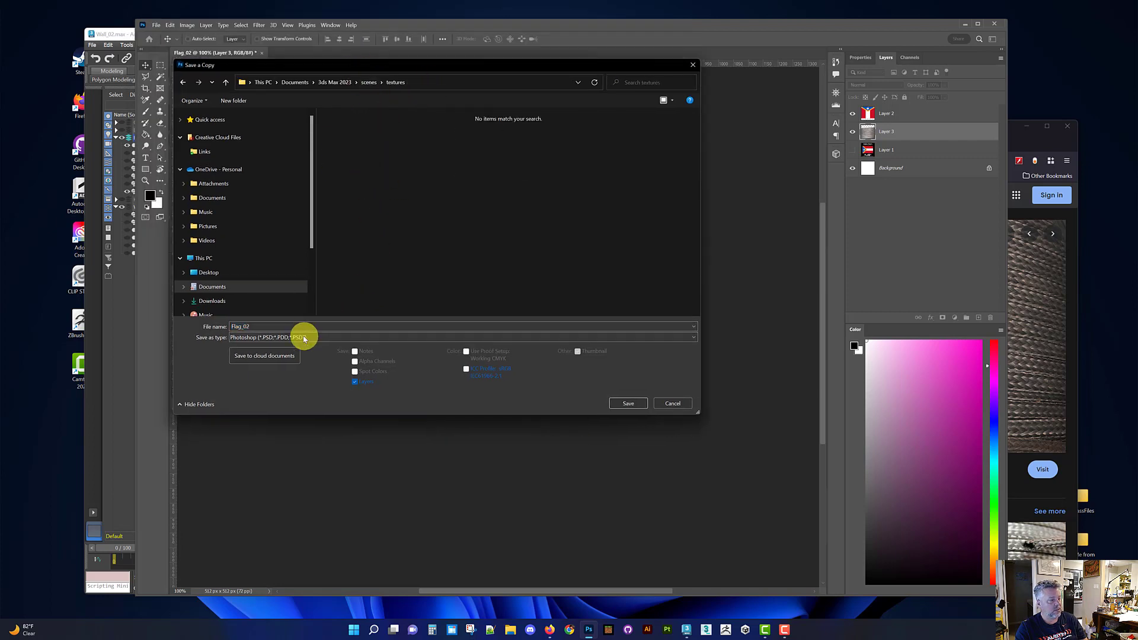
left_click(630, 405)
Save another copy as Flag_02 in PNG format in the textures folder, using the large file size option
left_click(157, 26)
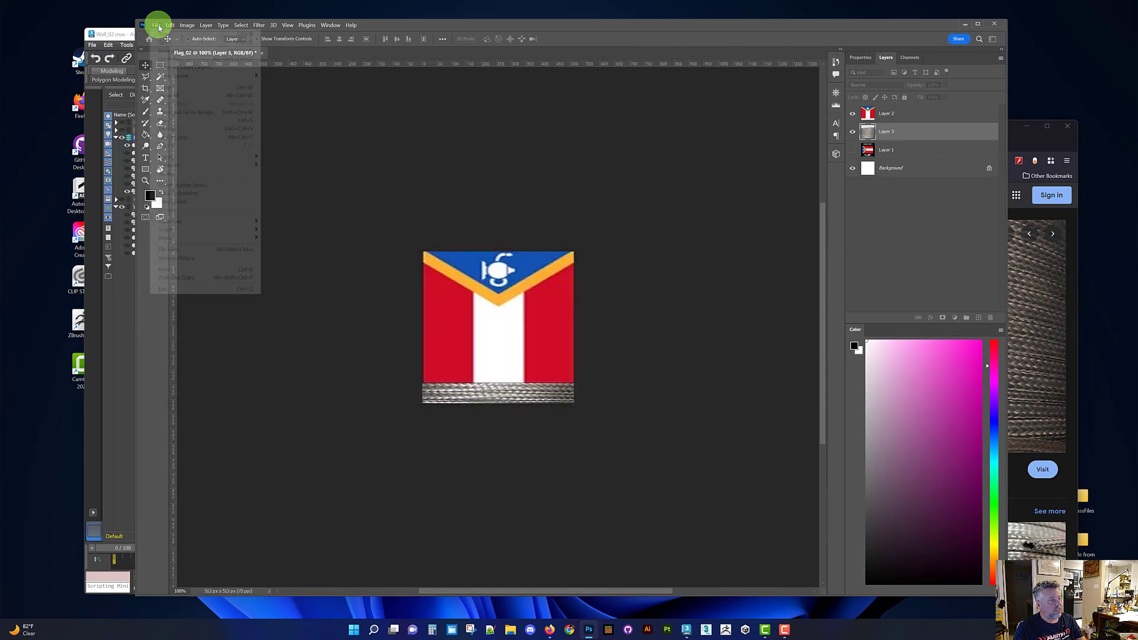
left_click(223, 138)
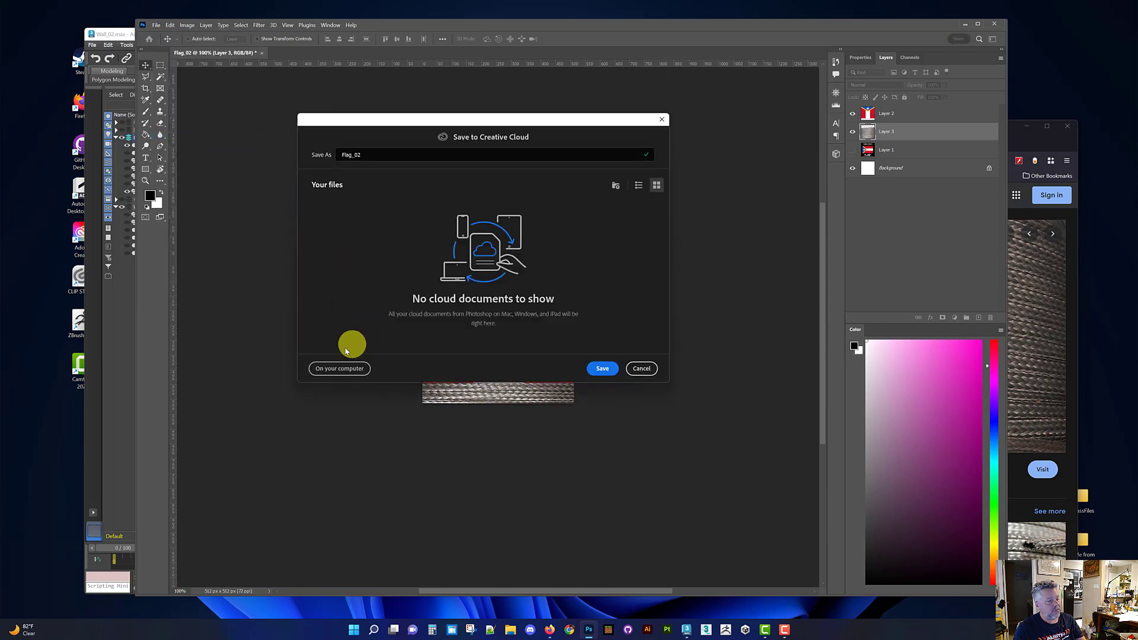
left_click(335, 368)
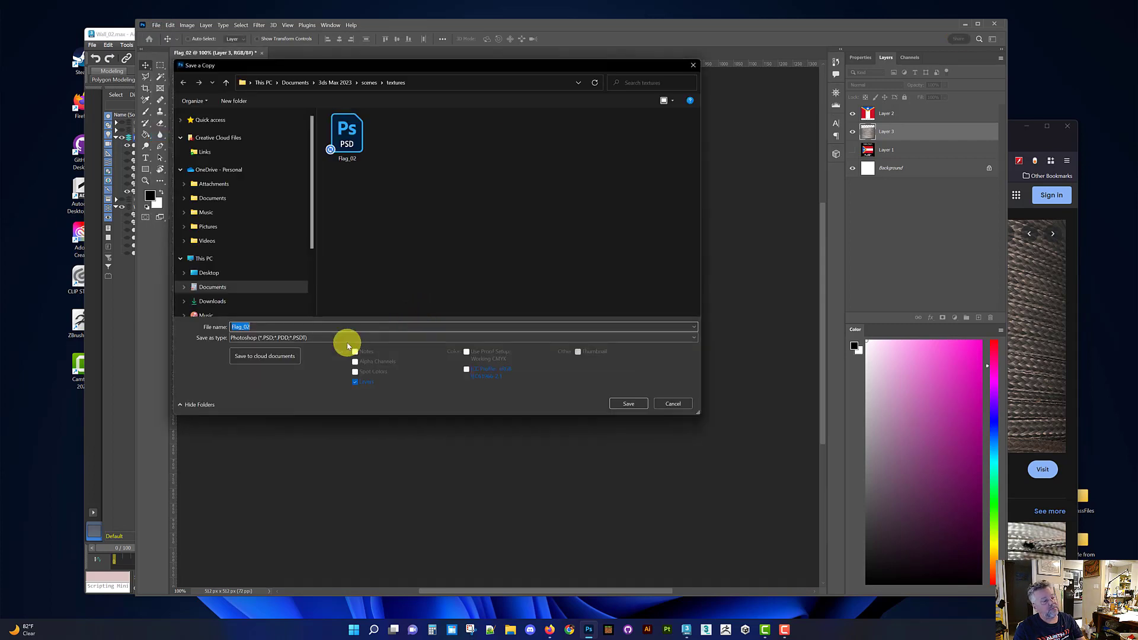
left_click(346, 338)
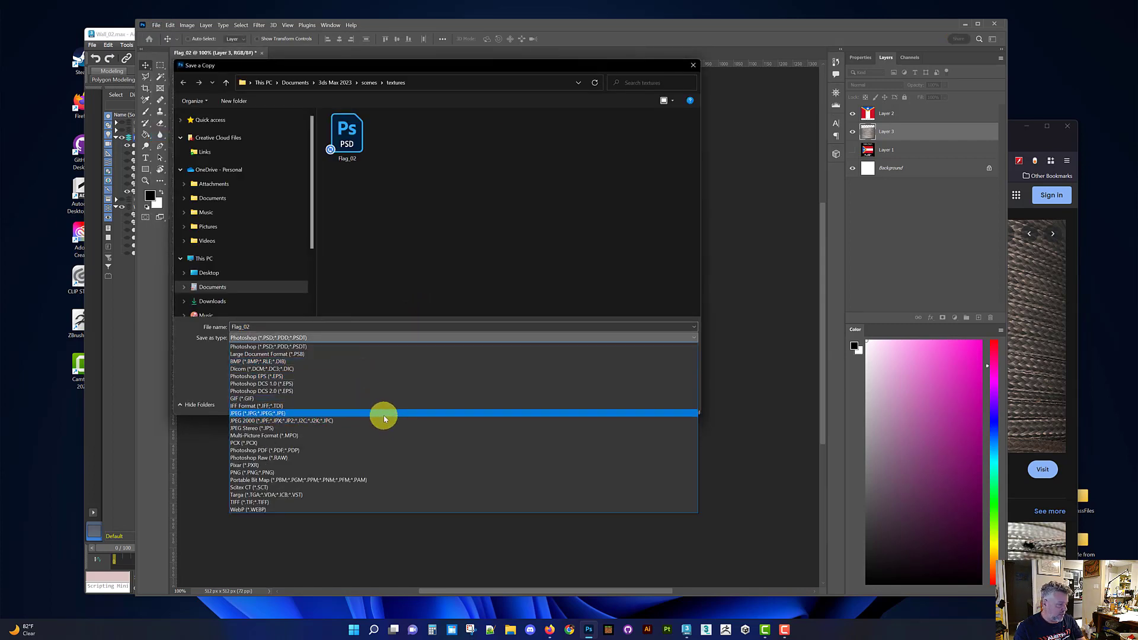
left_click(384, 413)
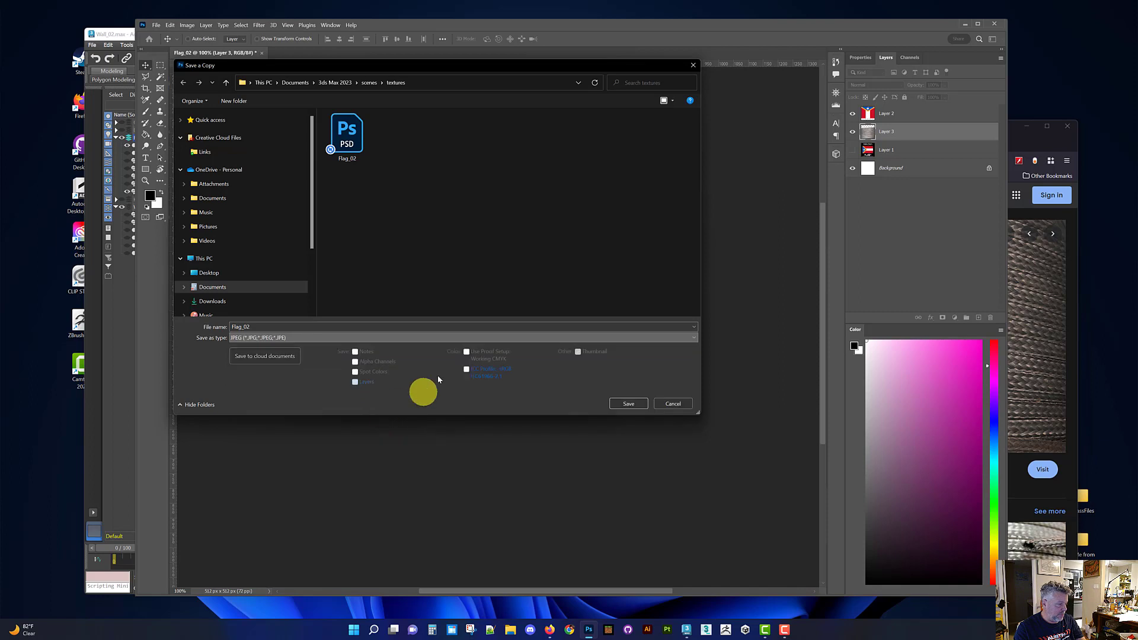
left_click(341, 337)
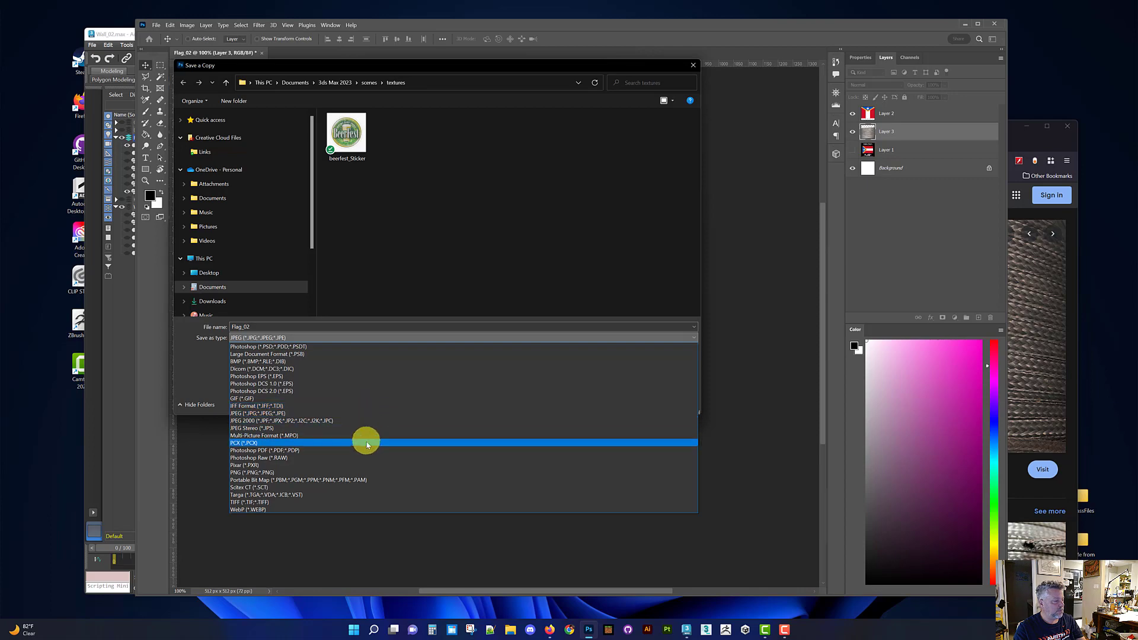
left_click(366, 472)
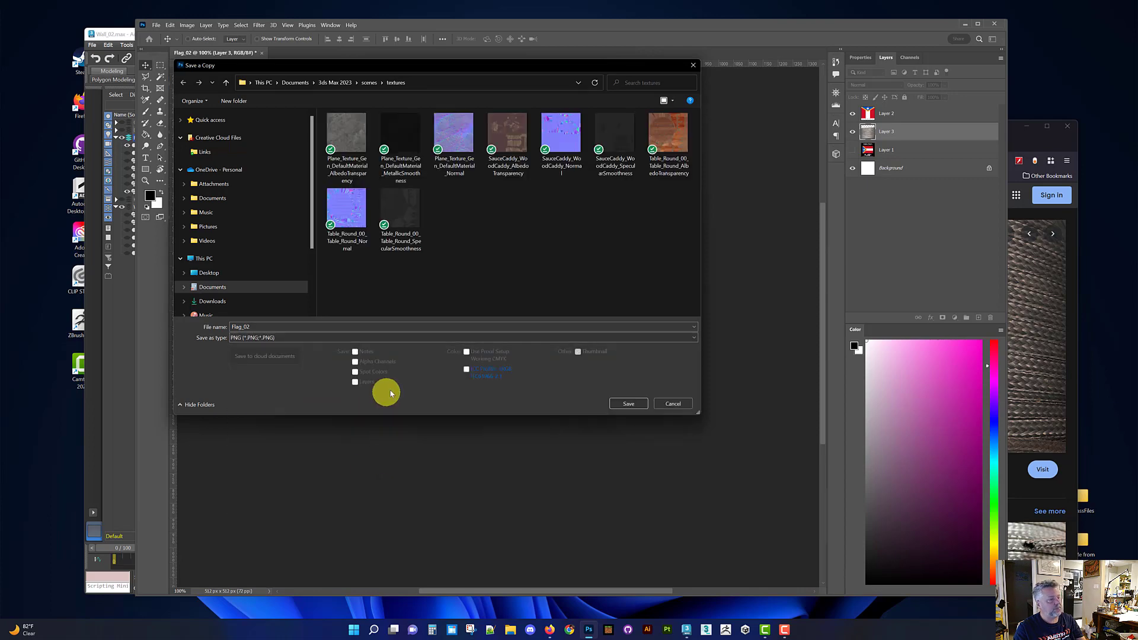
left_click(627, 405)
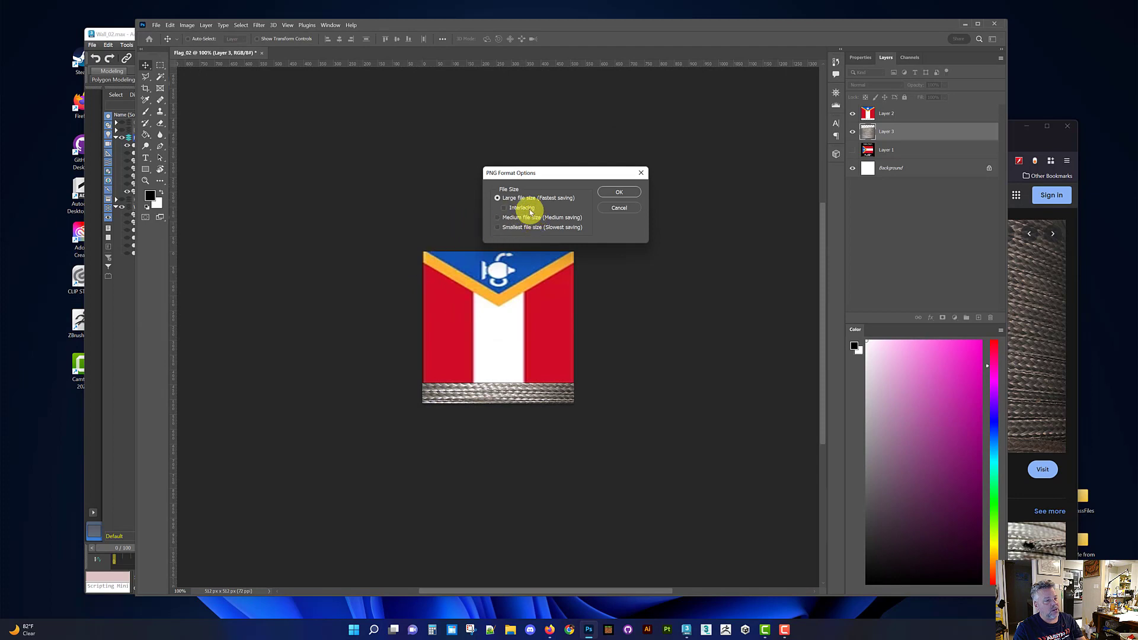
left_click(617, 193)
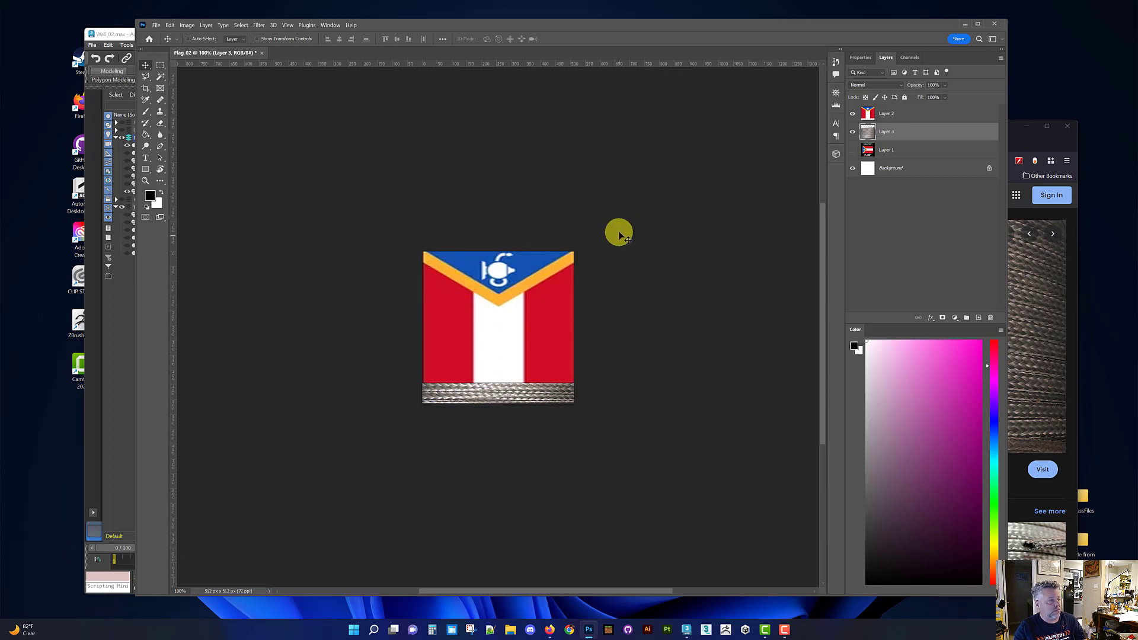
Save the texture on the computer as Flag_02 in Photoshop format, replacing the existing file in the textures folder
key("ctrl+s")
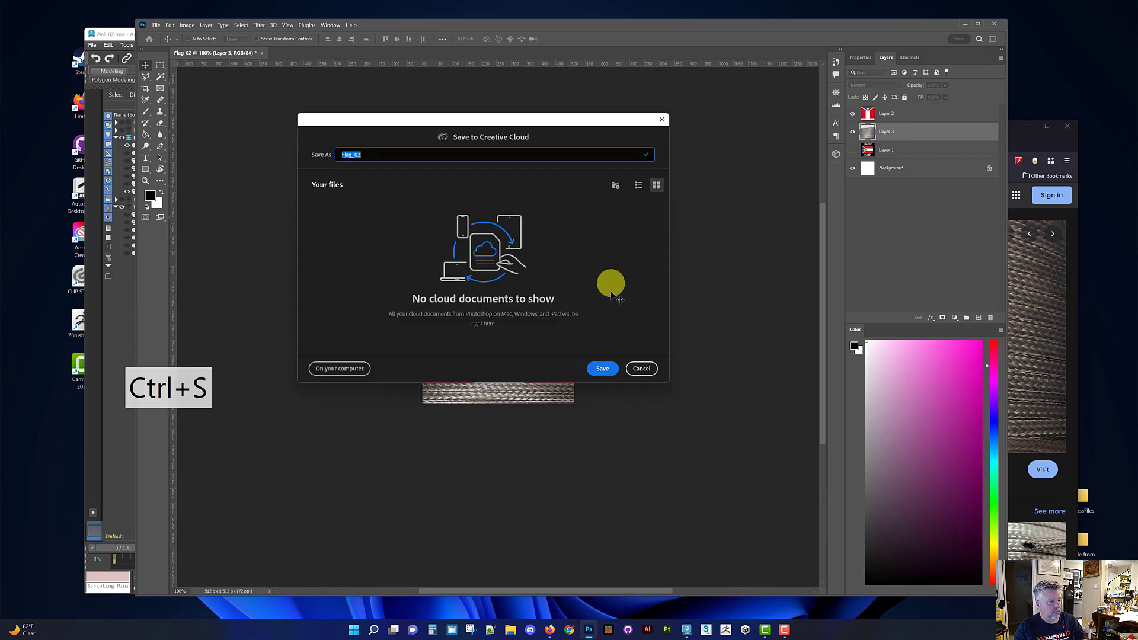
left_click(328, 370)
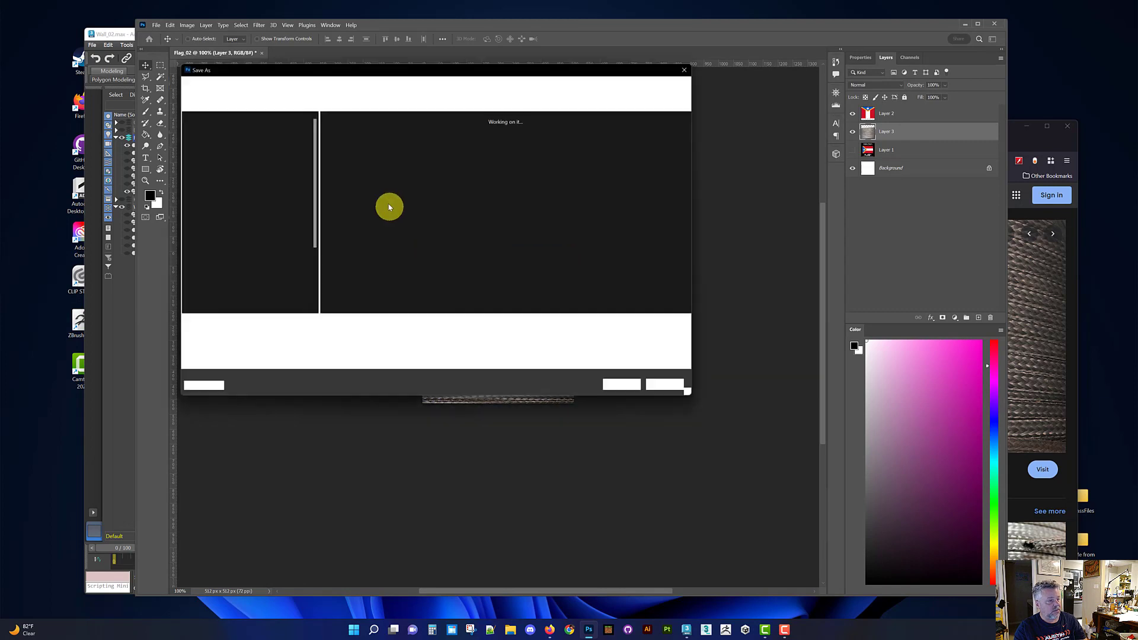
left_click(618, 389)
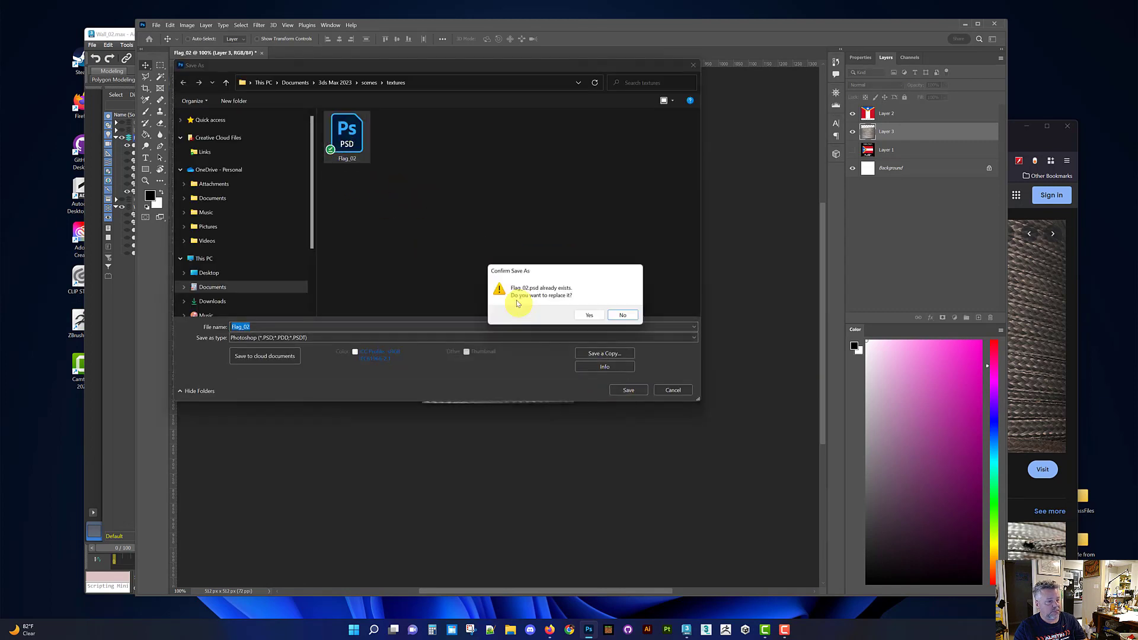
left_click(589, 318)
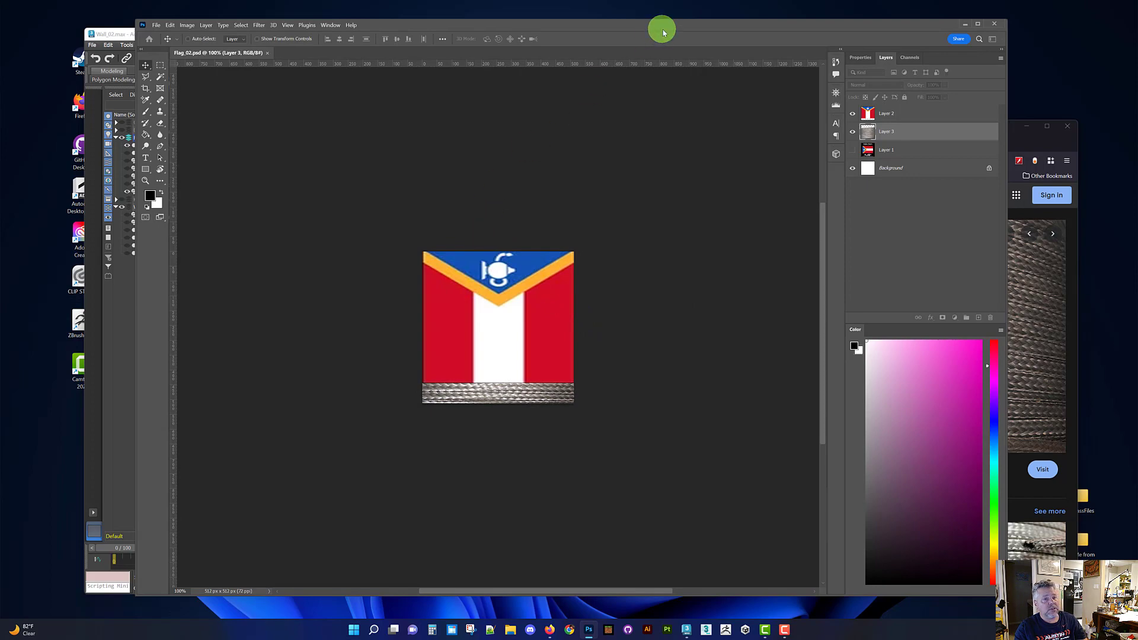
Switch to 3ds Max and select the curved Line008 wire running across the flag's upper edge
left_click_drag(663, 33, 690, 39)
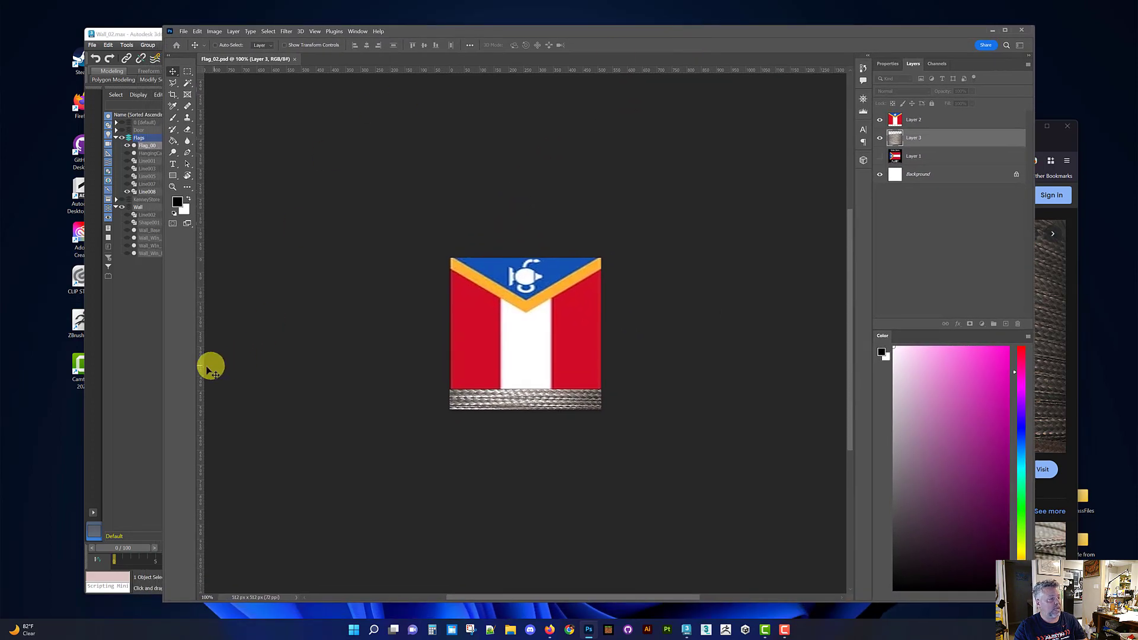
left_click(145, 381)
middle_click_drag(471, 281, 485, 279, "alt")
left_click(535, 271)
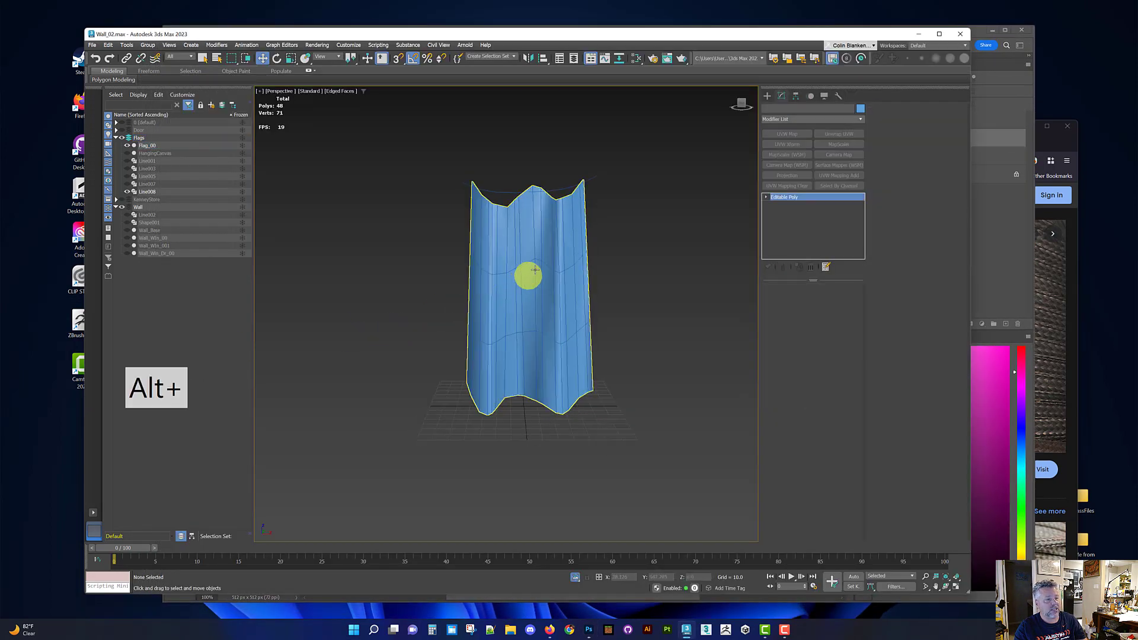
left_click(633, 185)
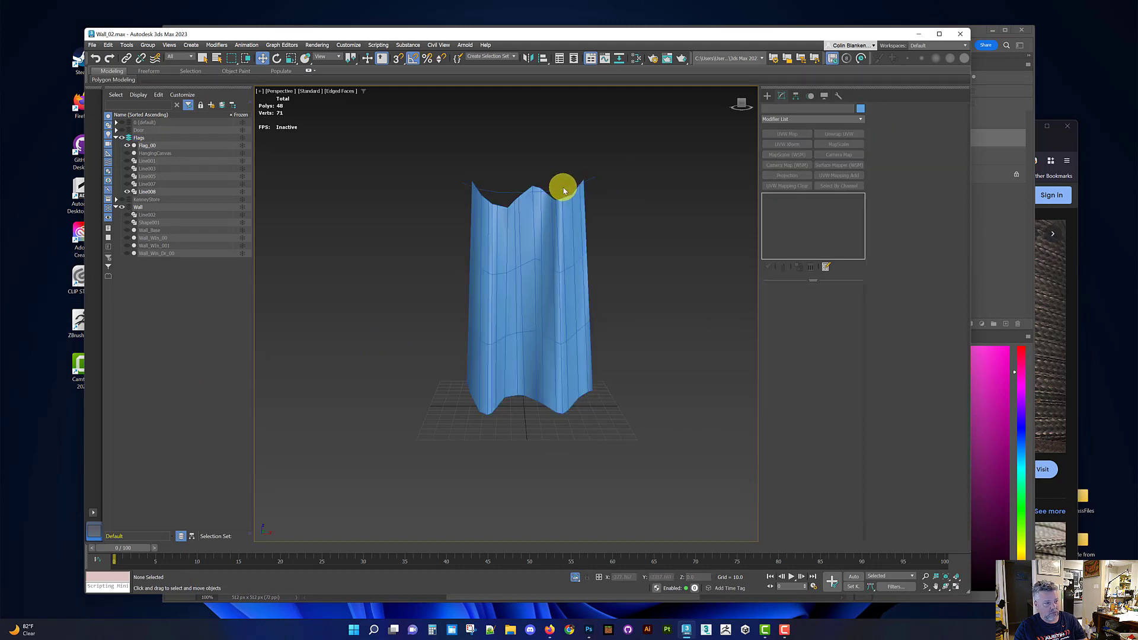
left_click(561, 188)
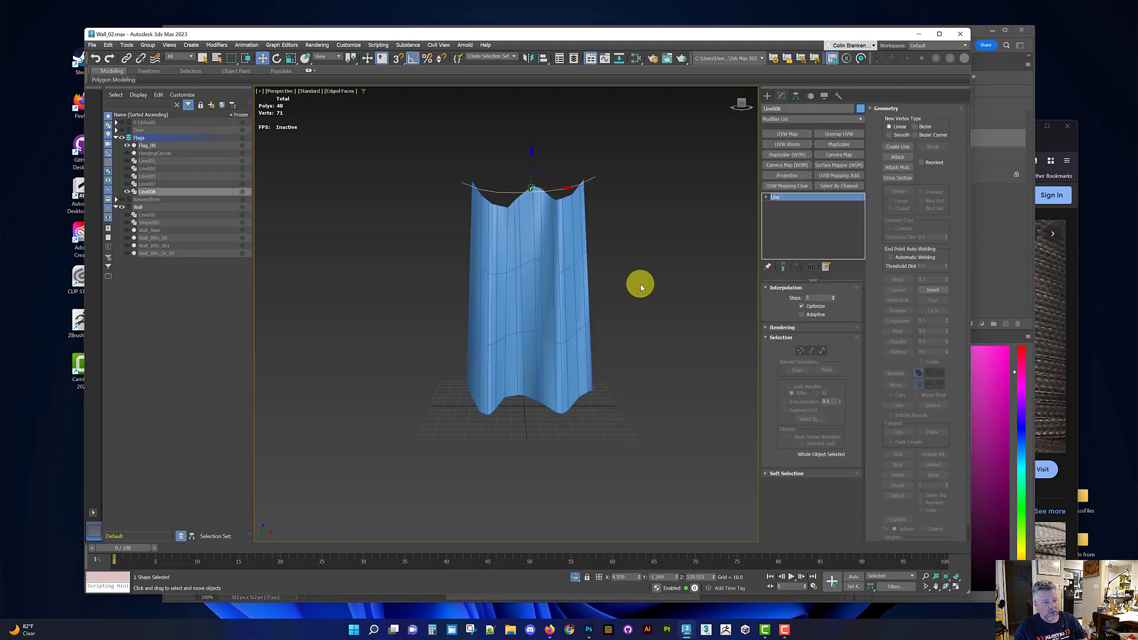
Enable the wire's thickness in the viewport and set its radial cross-section to 6 sides
middle_click_drag(638, 282, 633, 279, "alt")
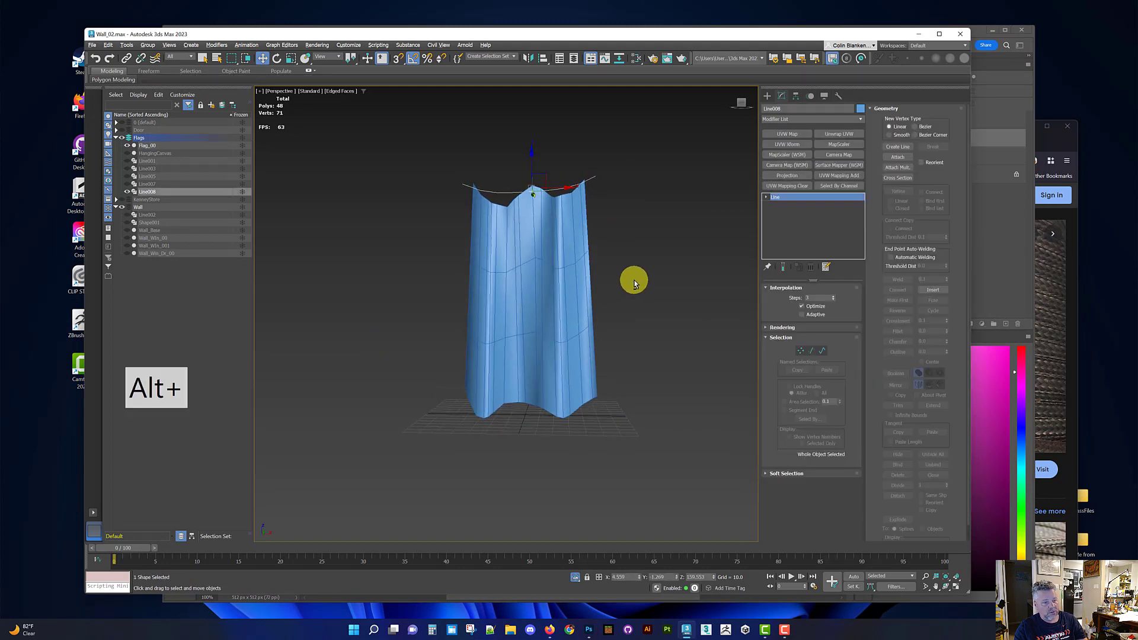
left_click(781, 327)
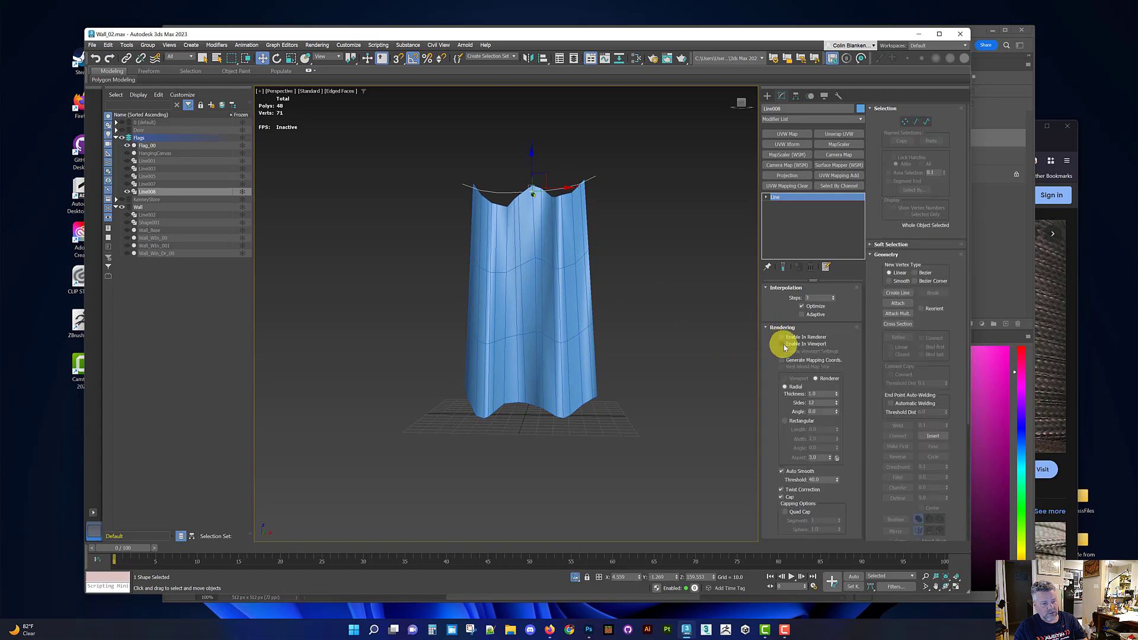
left_click(781, 344)
scroll(526, 235, "up", 4)
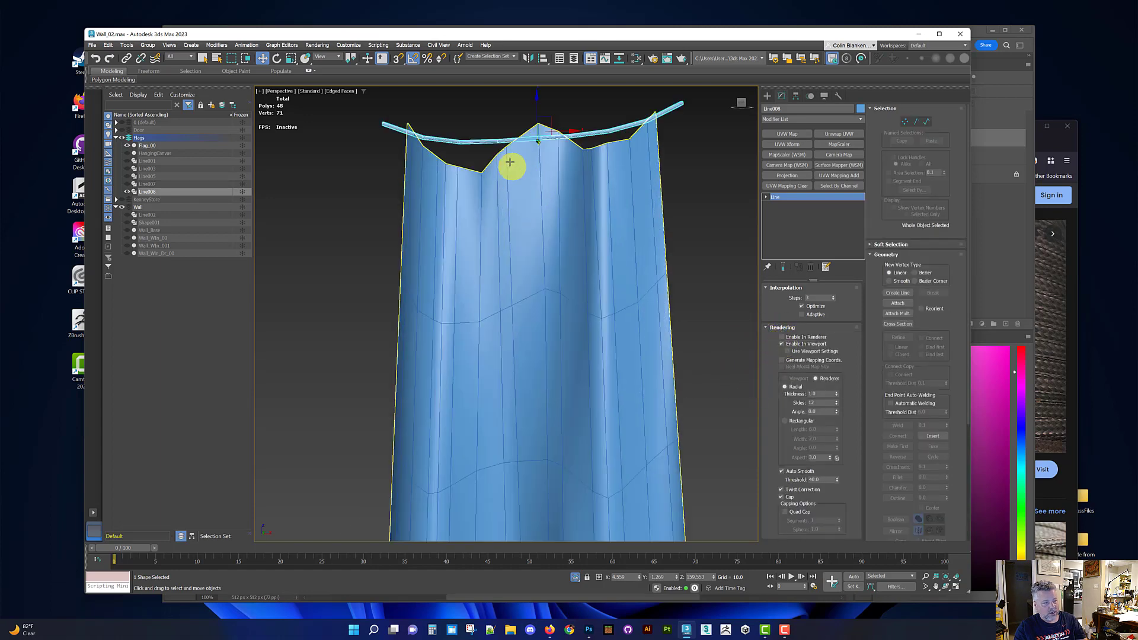
middle_click_drag(510, 161, 490, 219, "alt")
scroll(490, 229, "up", 5)
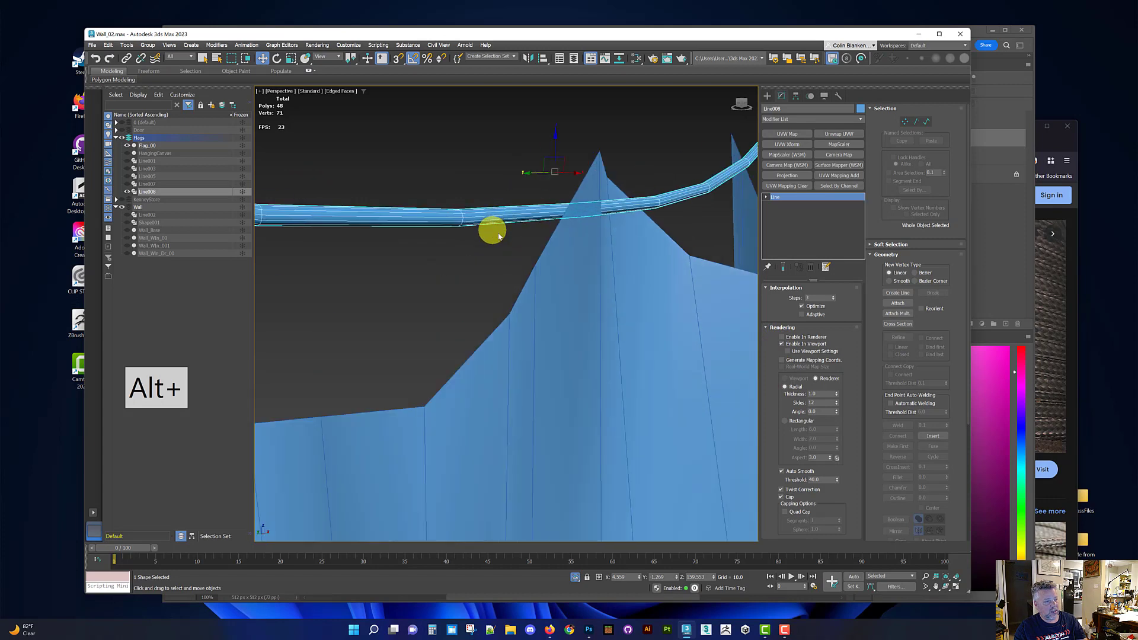
double_click(820, 394)
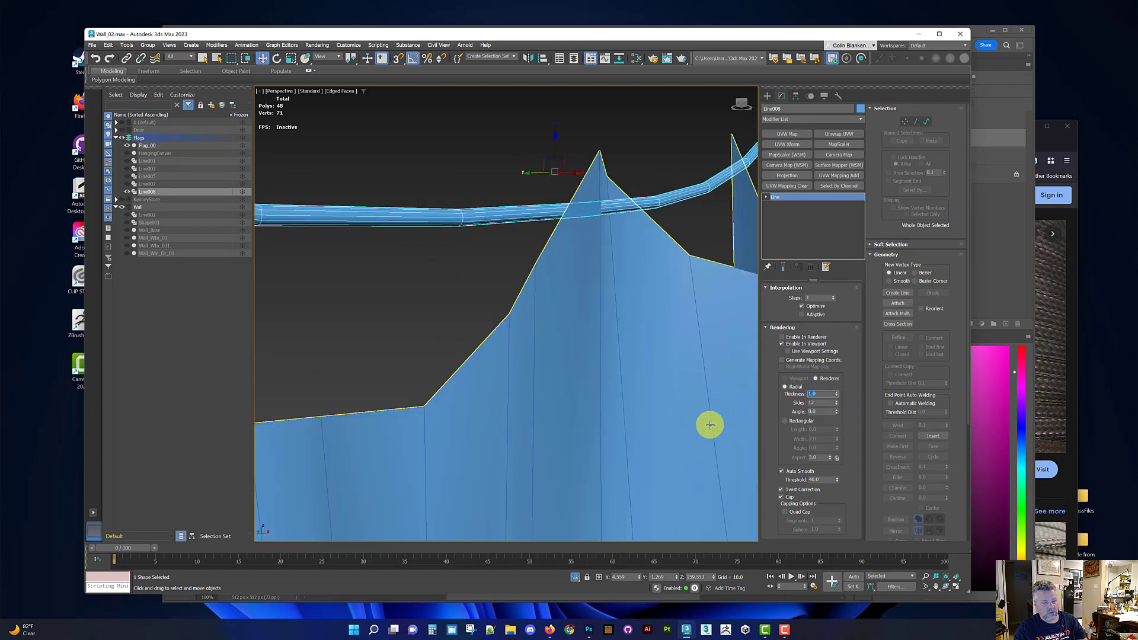
double_click(824, 403)
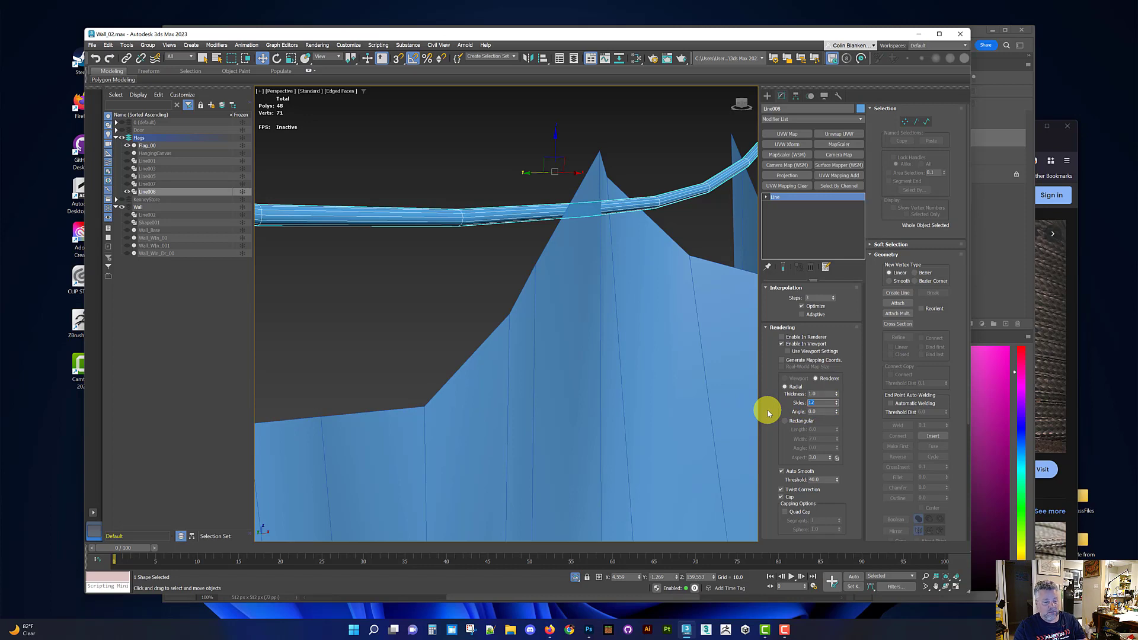
key("Return")
middle_click_drag(657, 337, 592, 364, "alt")
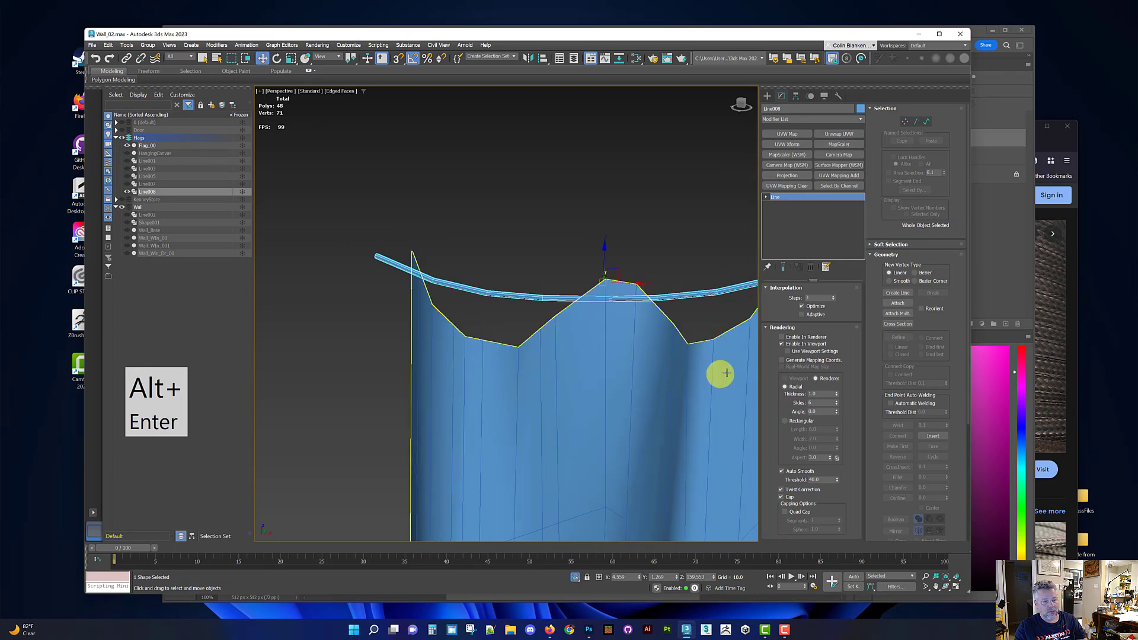
Try generated mapping coordinates on the wire under an Unwrap UVW modifier, and undo both changes
left_click(835, 360)
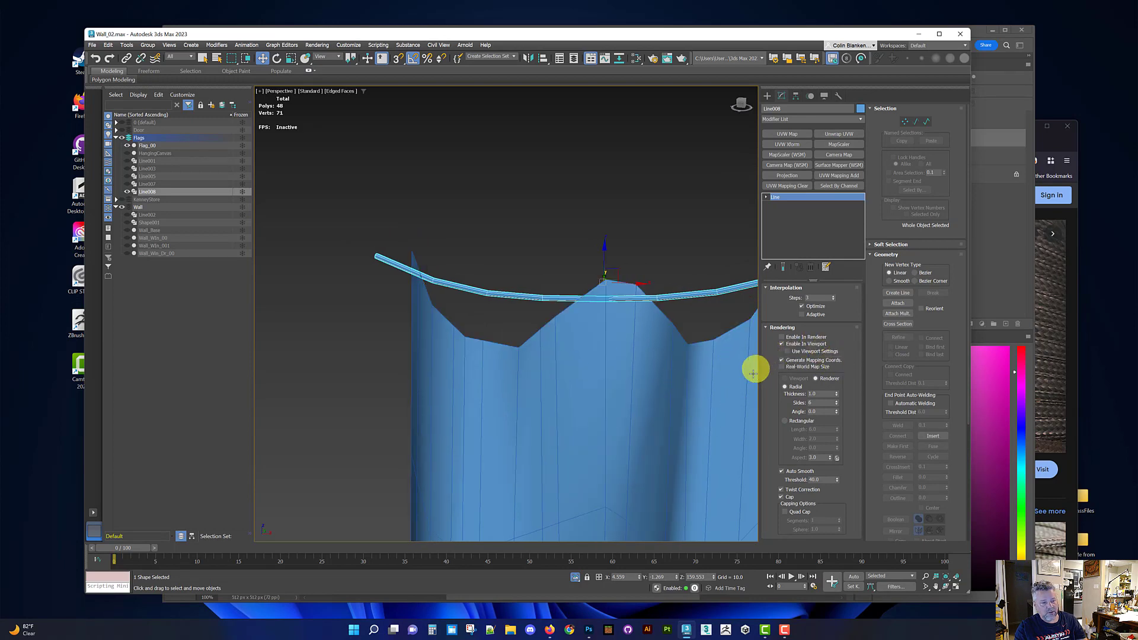
left_click(831, 133)
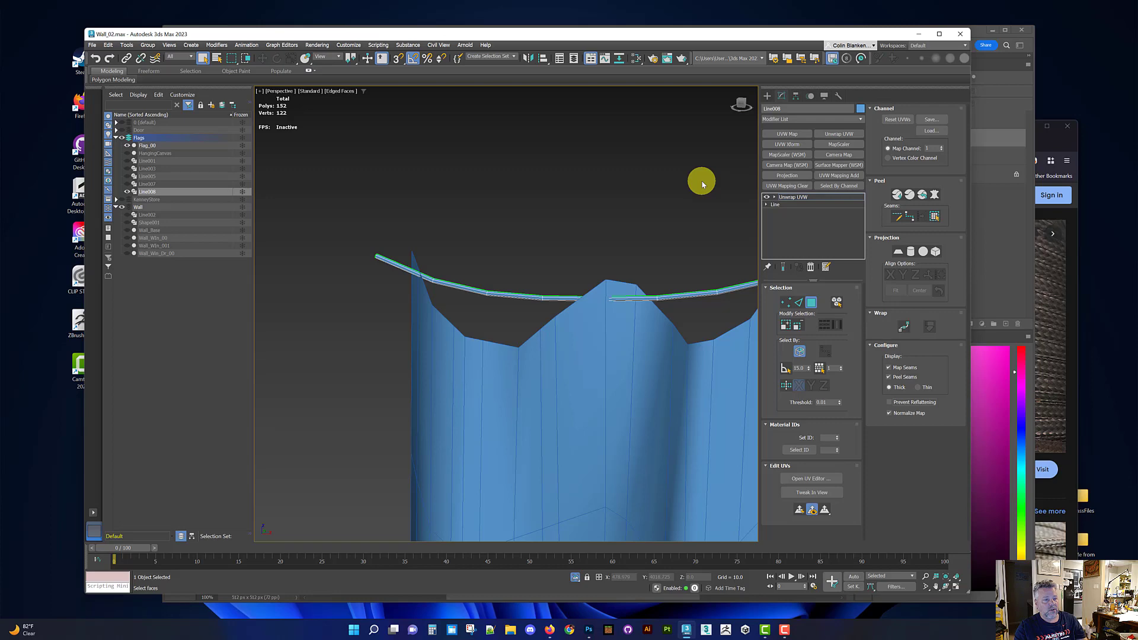
left_click(811, 478)
scroll(381, 184, "down", 3)
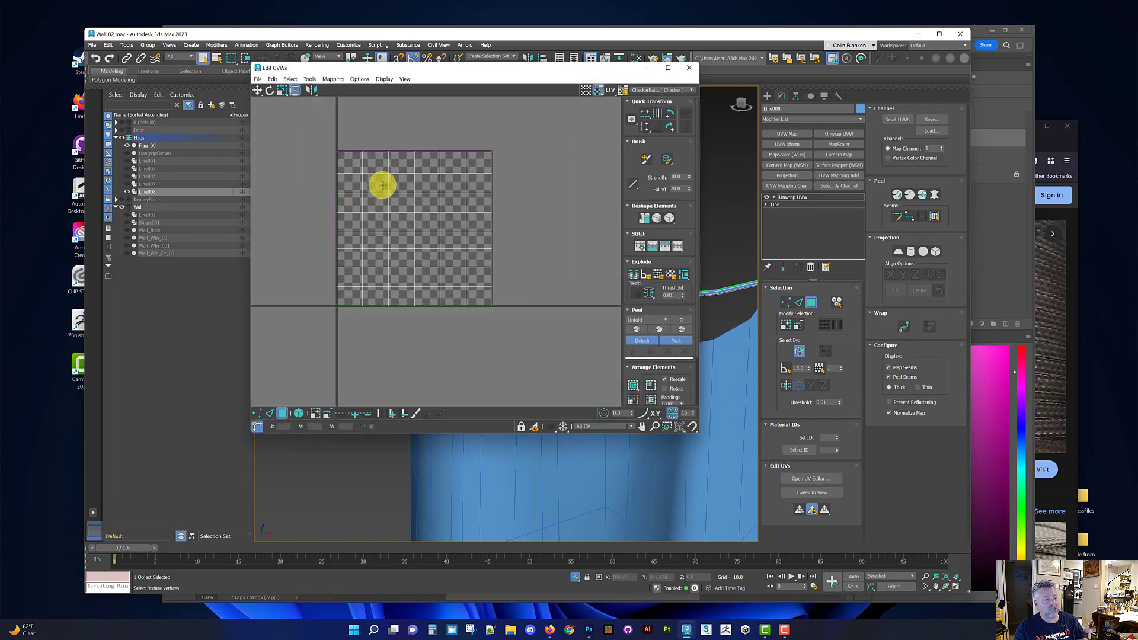
key("ctrl+z")
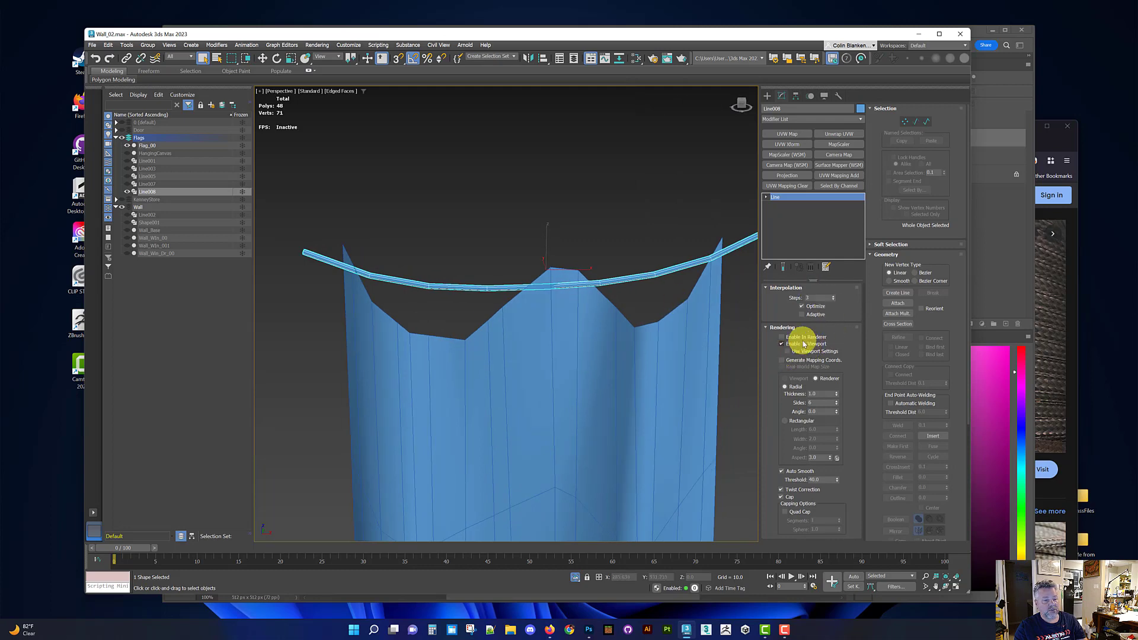
Turn on Generate Mapping Coords for the wire and apply an Unwrap UVW modifier to it
middle_click_drag(596, 340, 582, 246)
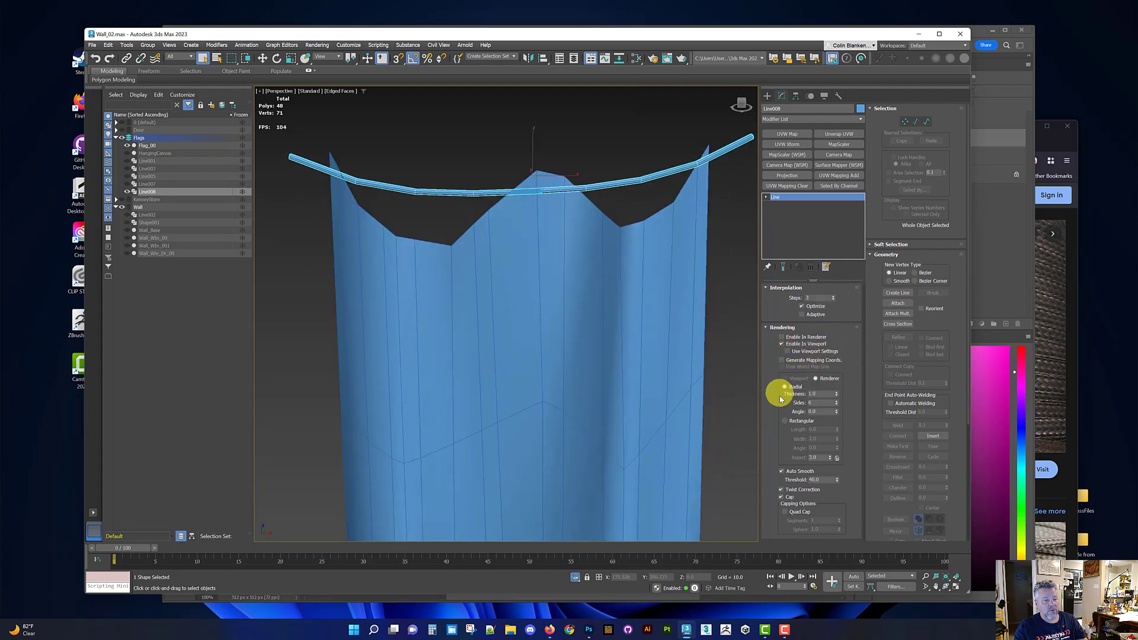
left_click(809, 361)
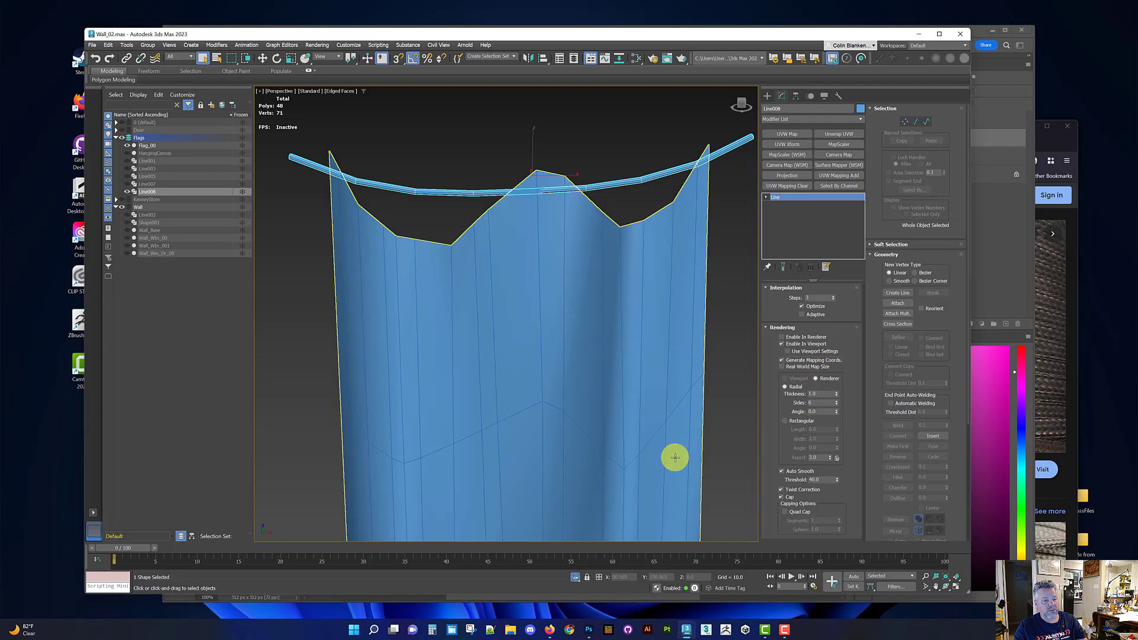
left_click(839, 136)
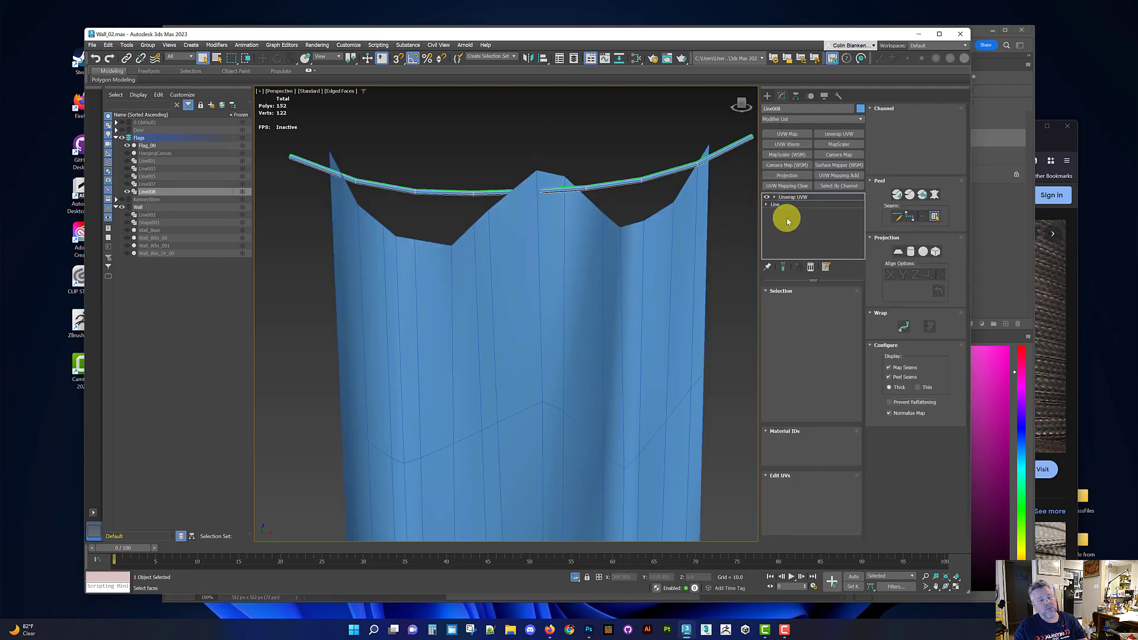
Inspect the wire's whole UV layout in the UV editor with the checker background hidden
left_click(797, 477)
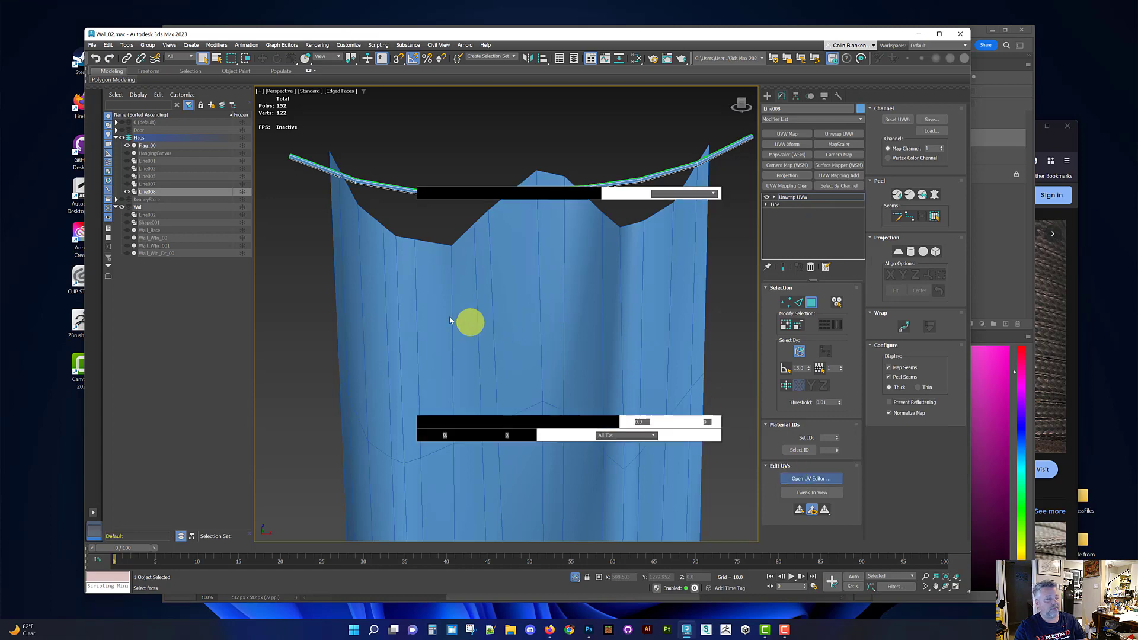
left_click_drag(348, 160, 535, 373)
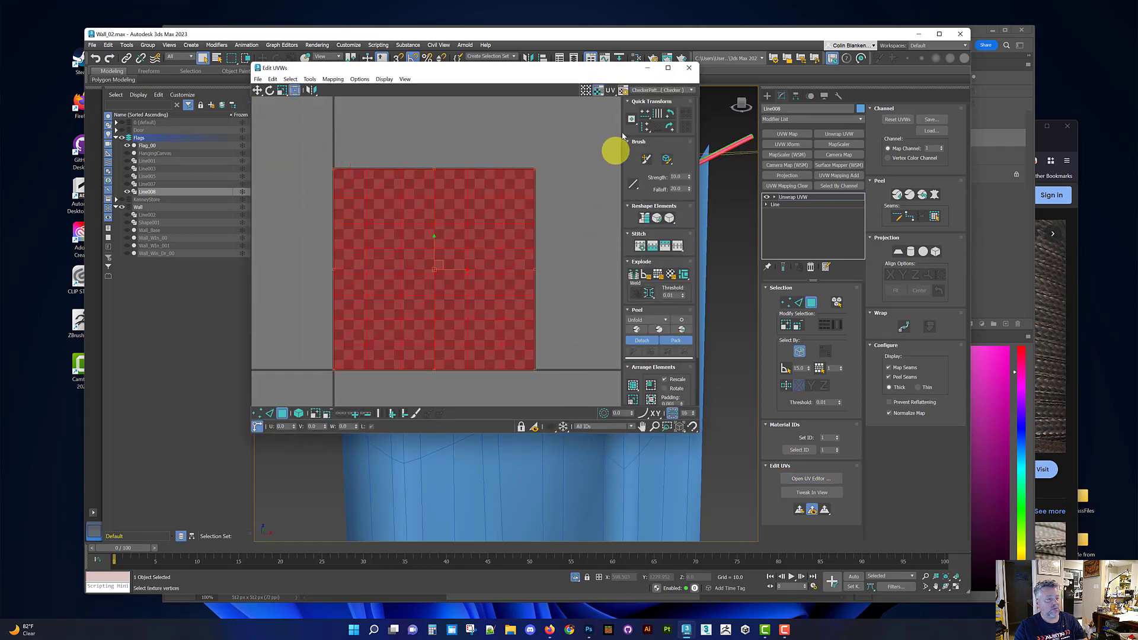
left_click(600, 93)
left_click(558, 158)
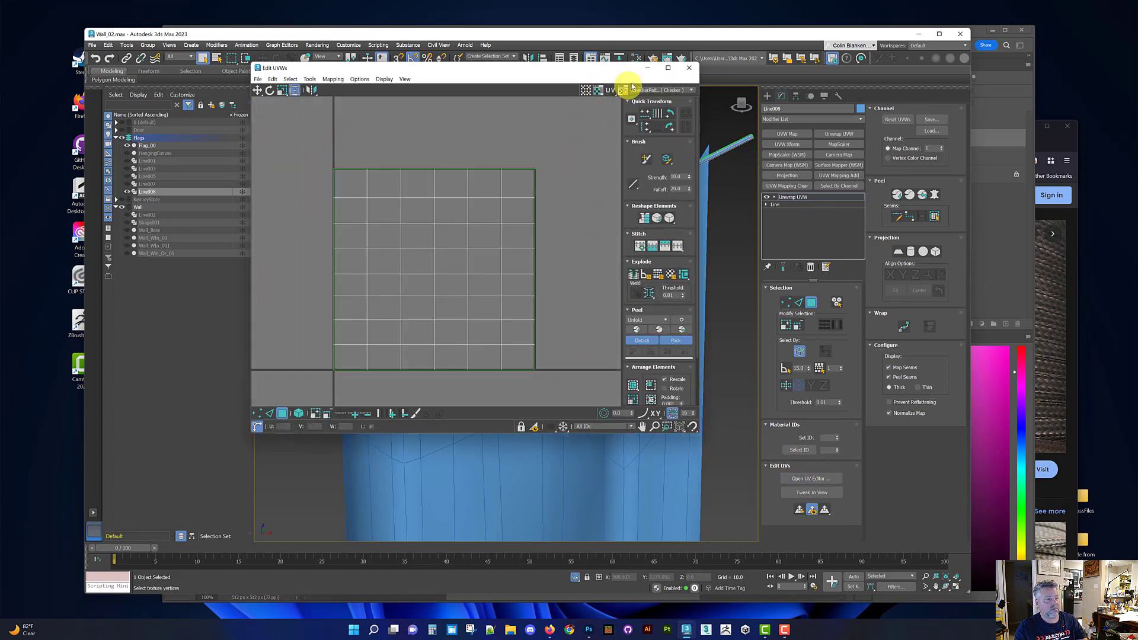
left_click(689, 67)
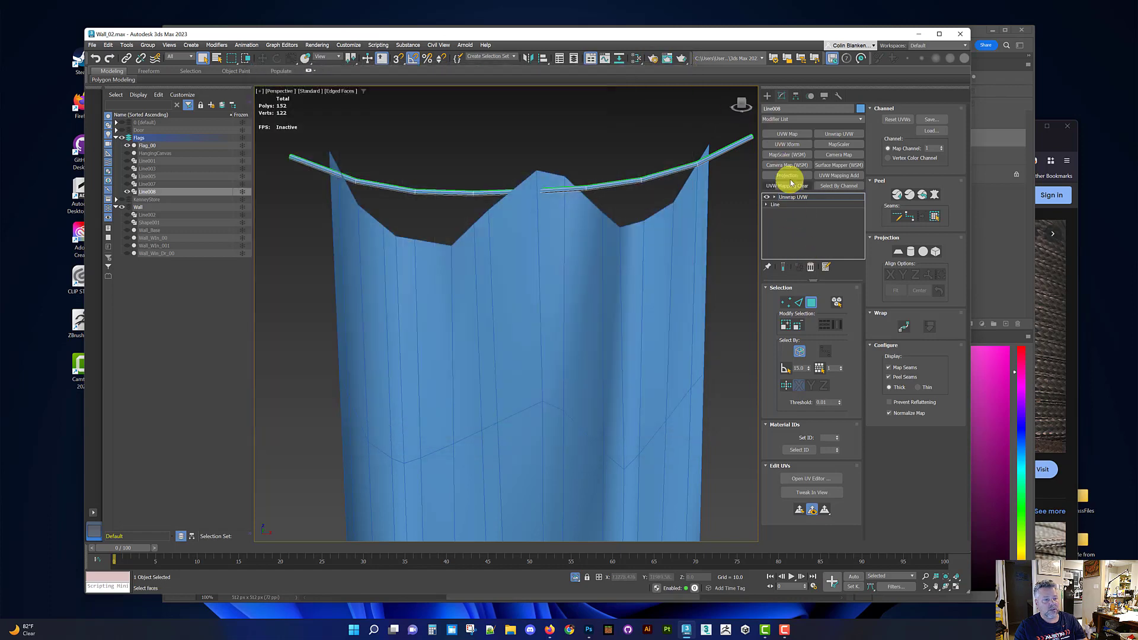
Reset the Unwrap UVW with the wire's generated mapping coordinates turned off, and inspect the resulting layout in the UV editor
left_click(791, 198)
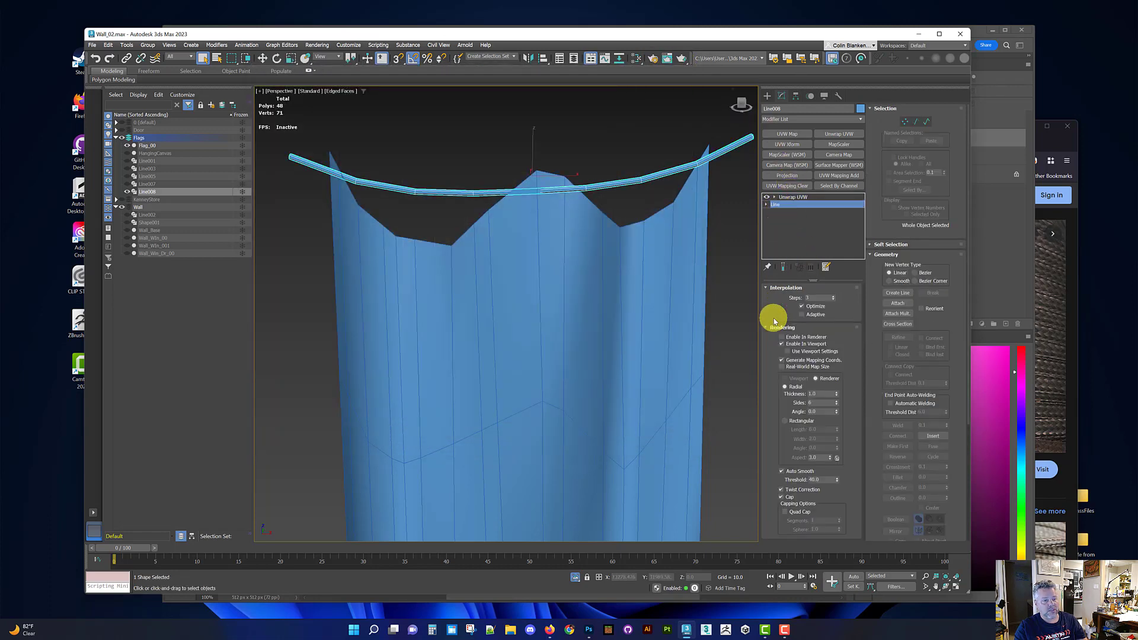
left_click(806, 361)
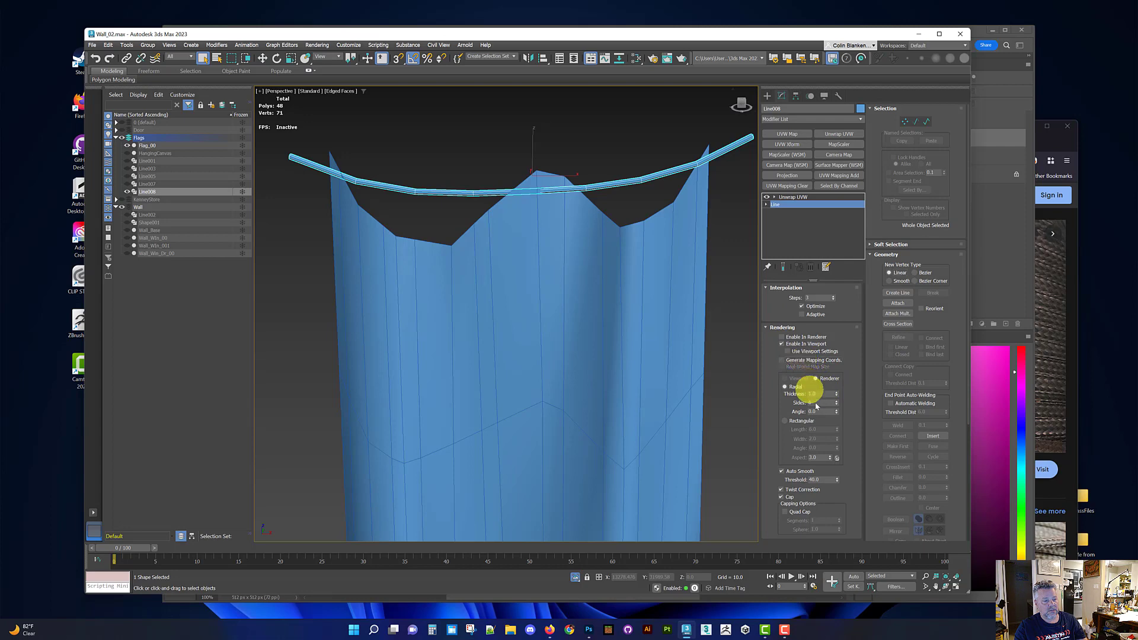
left_click(794, 198)
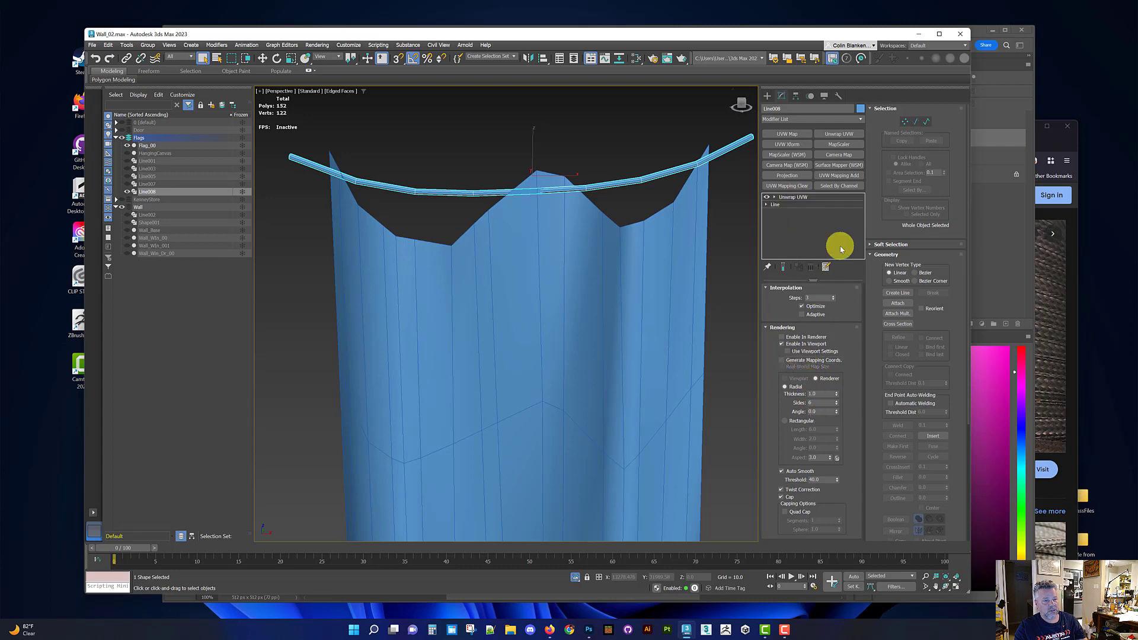
left_click(897, 119)
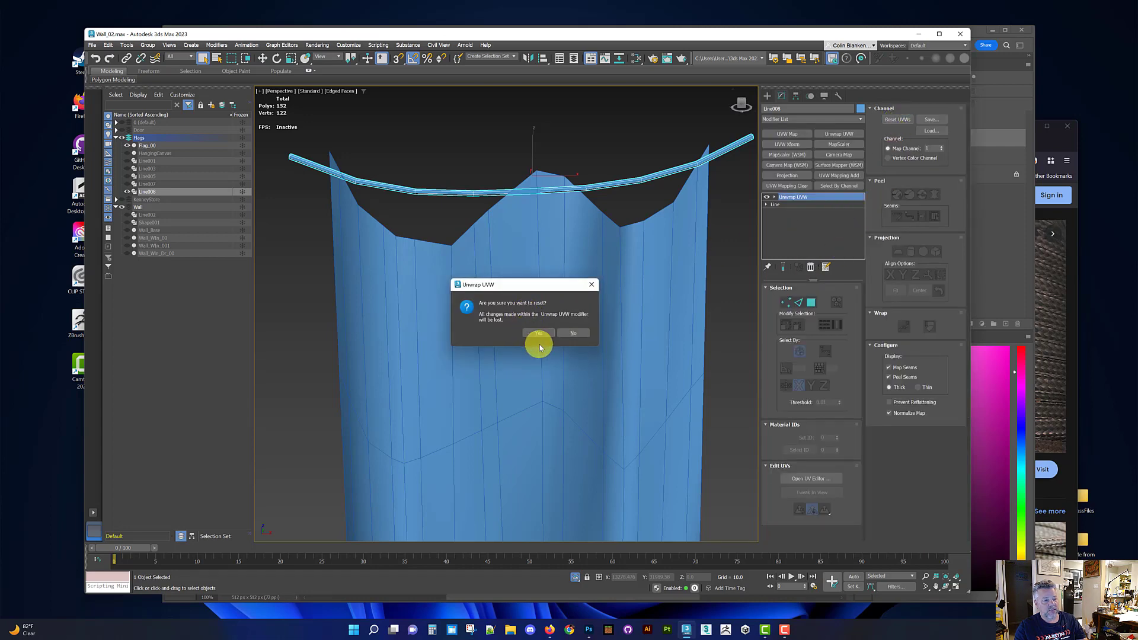
left_click(538, 335)
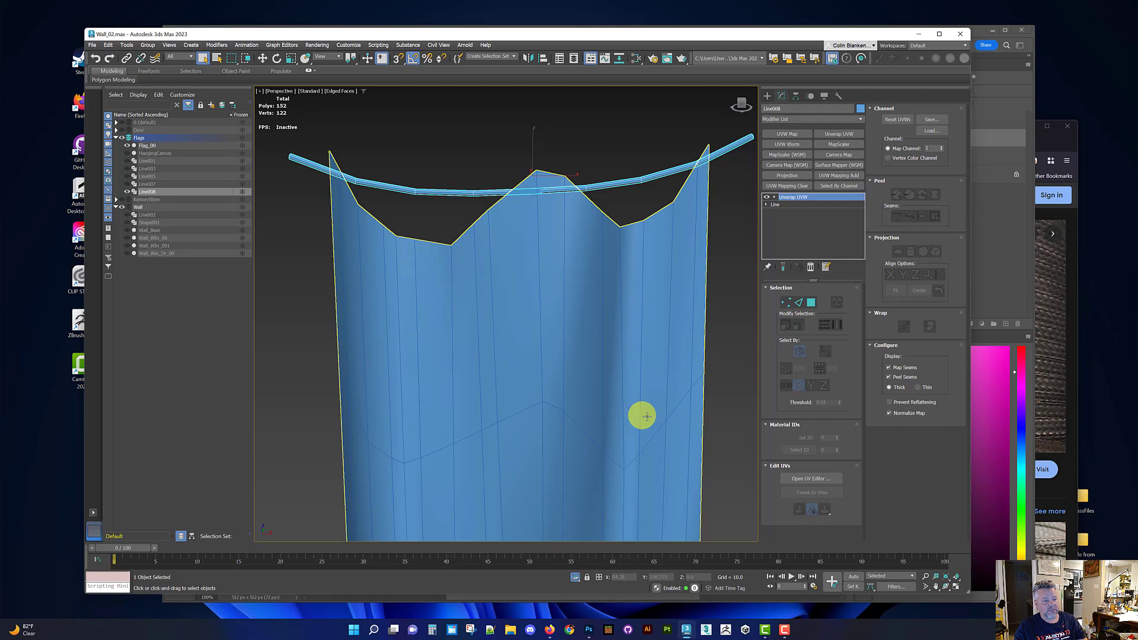
left_click(800, 476)
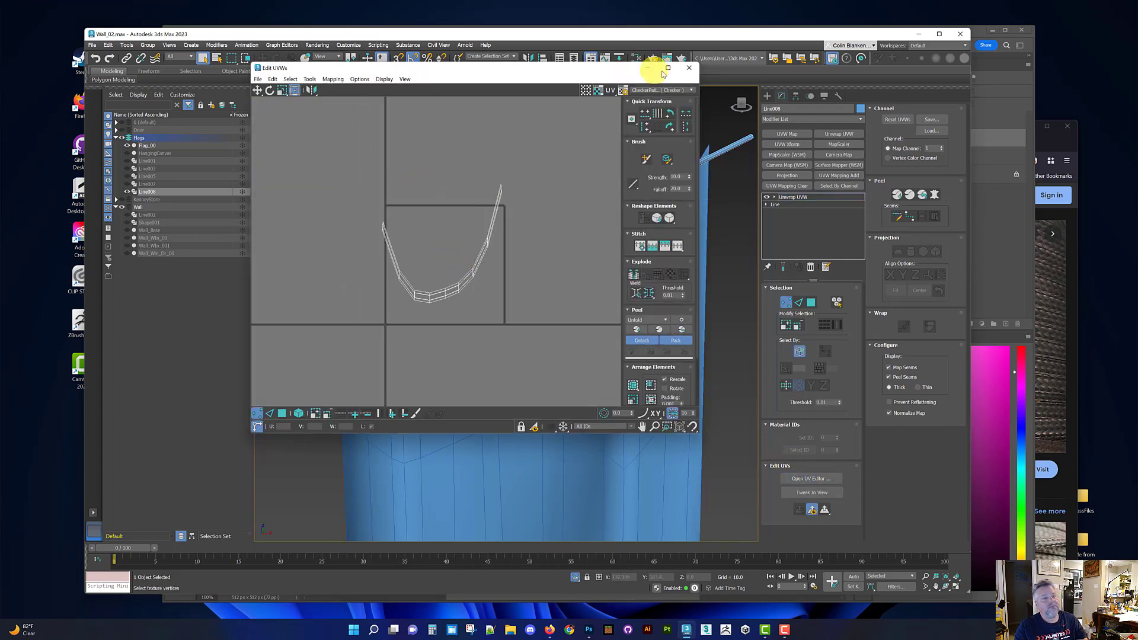
left_click(688, 68)
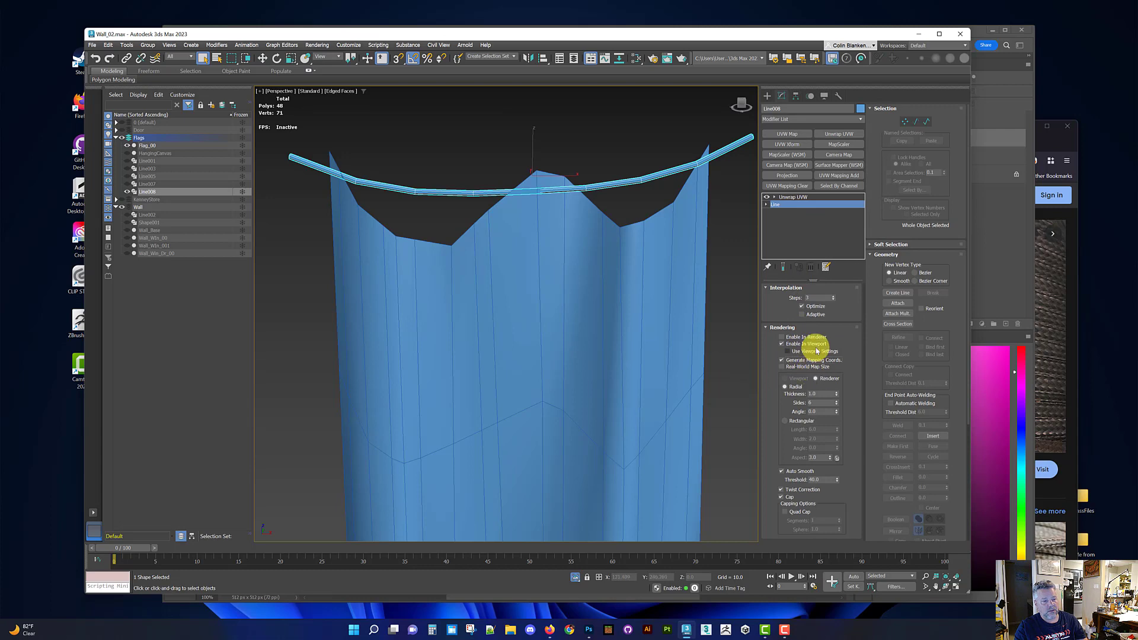
Reset the wire's Unwrap UVW modifier and open its layout in the UV editor, with the editor window moved clear of the wire
left_click(792, 197)
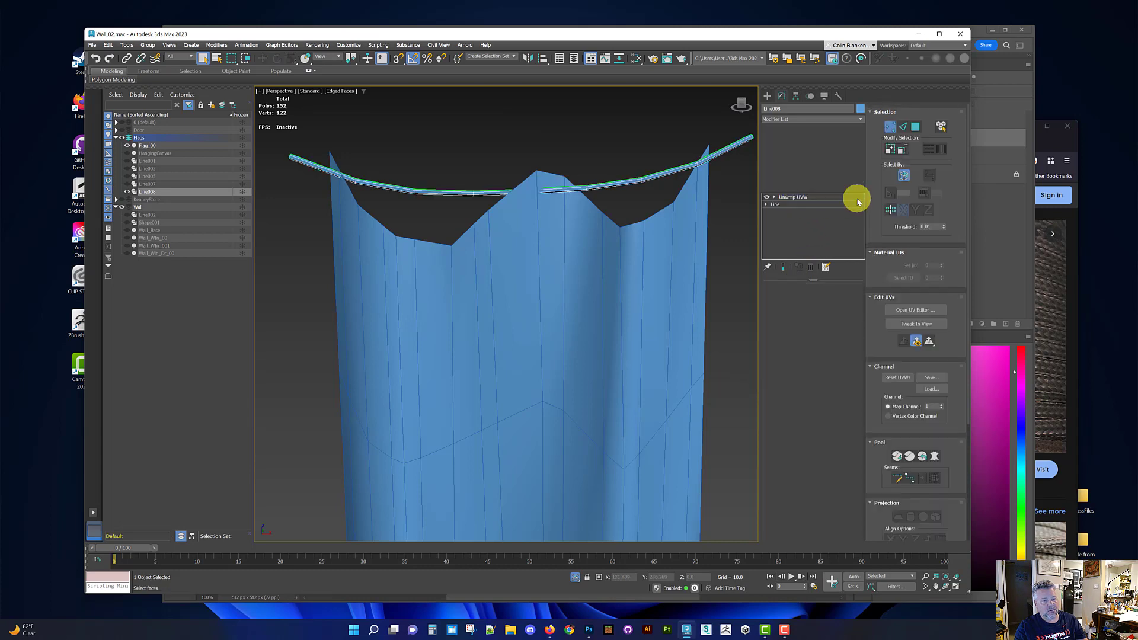
left_click(893, 121)
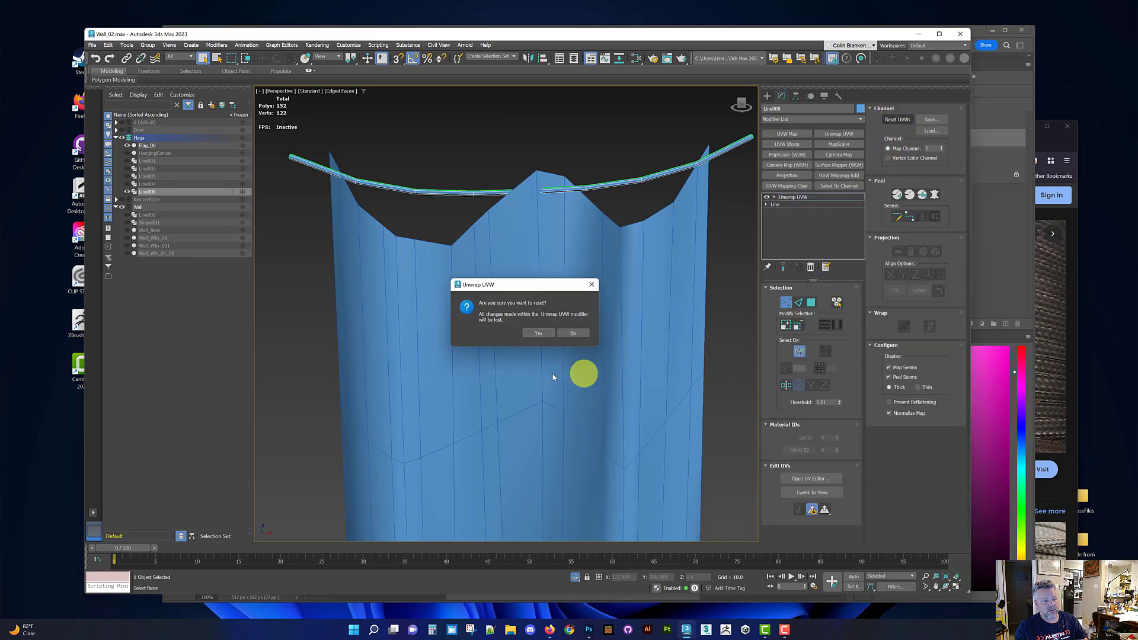
left_click(540, 333)
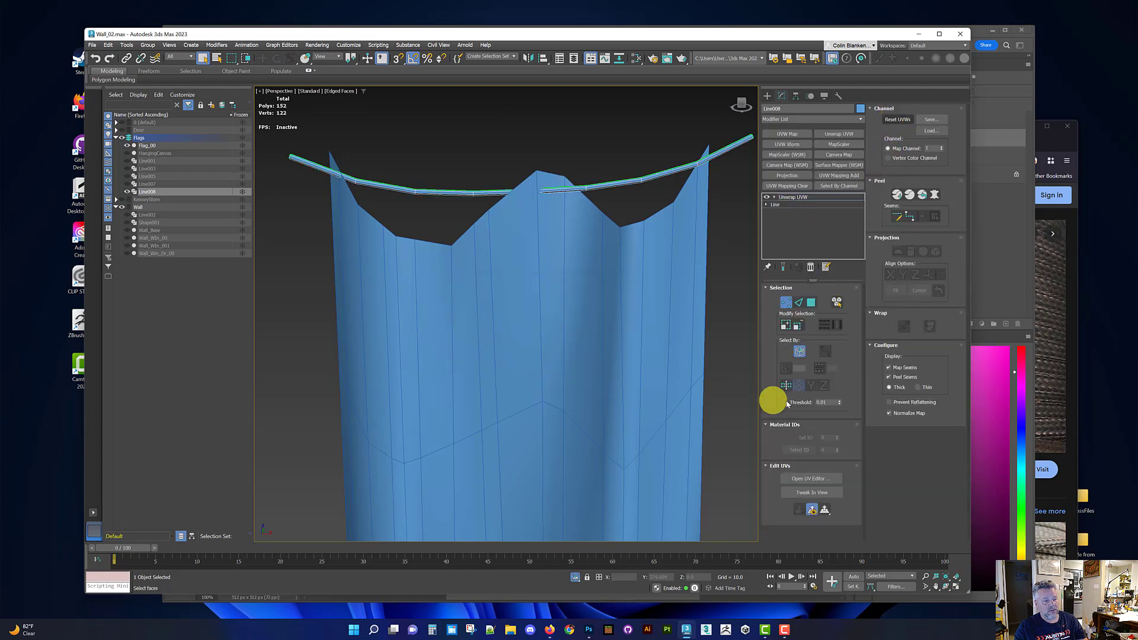
left_click(810, 478)
left_click_drag(385, 221, 569, 324)
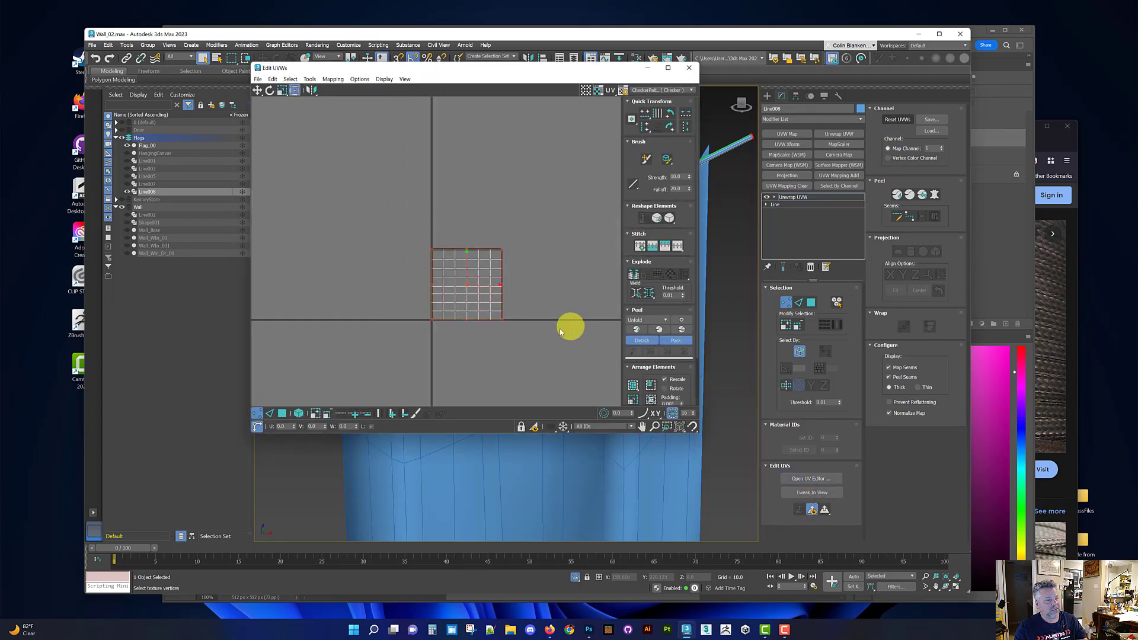
scroll(500, 314, "up", 3)
mouse_move(502, 206)
left_mouse_down()
mouse_move(416, 187)
mouse_move(408, 198)
mouse_move(474, 224)
mouse_move(502, 203)
left_mouse_up()
left_click_drag(578, 67, 752, 131)
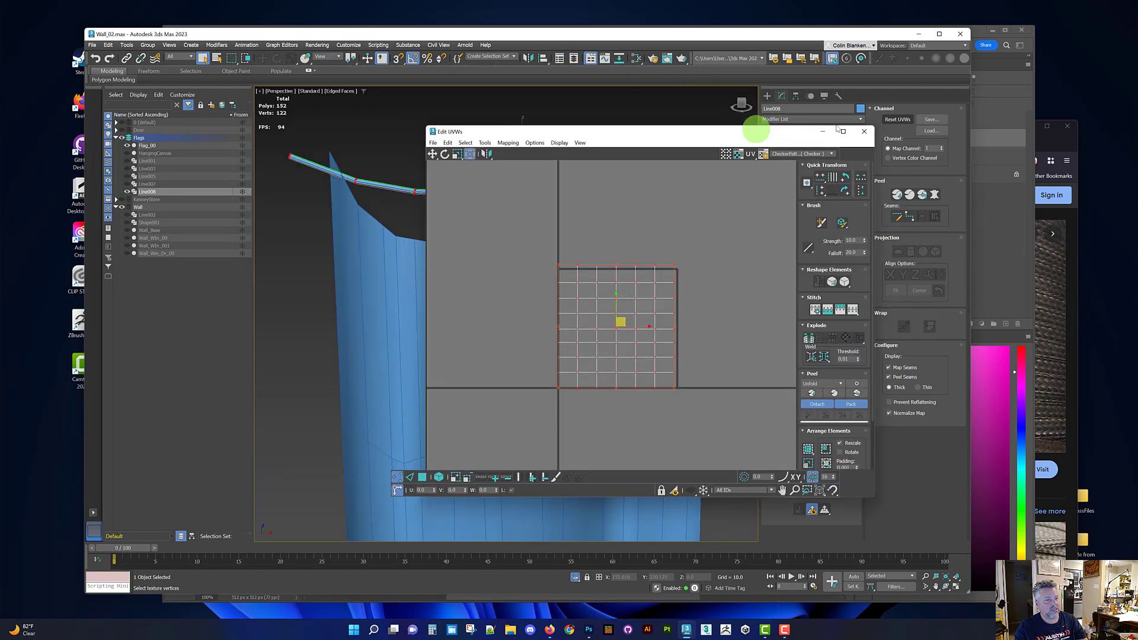
left_click_drag(837, 128, 983, 114)
Select two neighbouring faces on the wire in polygon mode to check where they lie in the UV layout
scroll(587, 181, "up", 5)
middle_click_drag(541, 231, 498, 266, "alt")
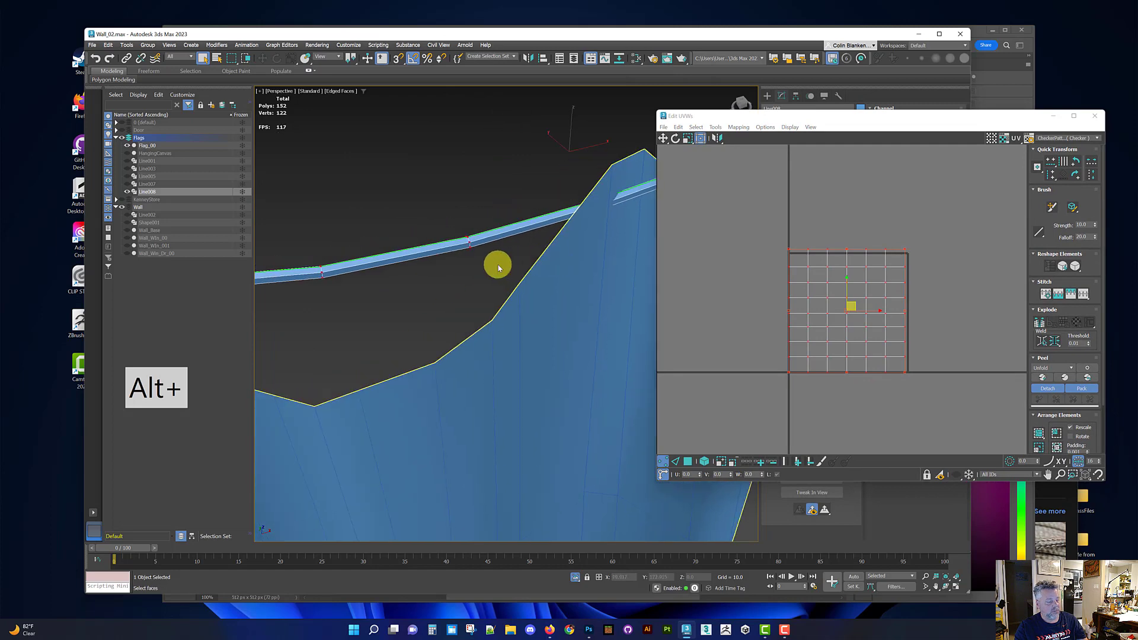
key("4")
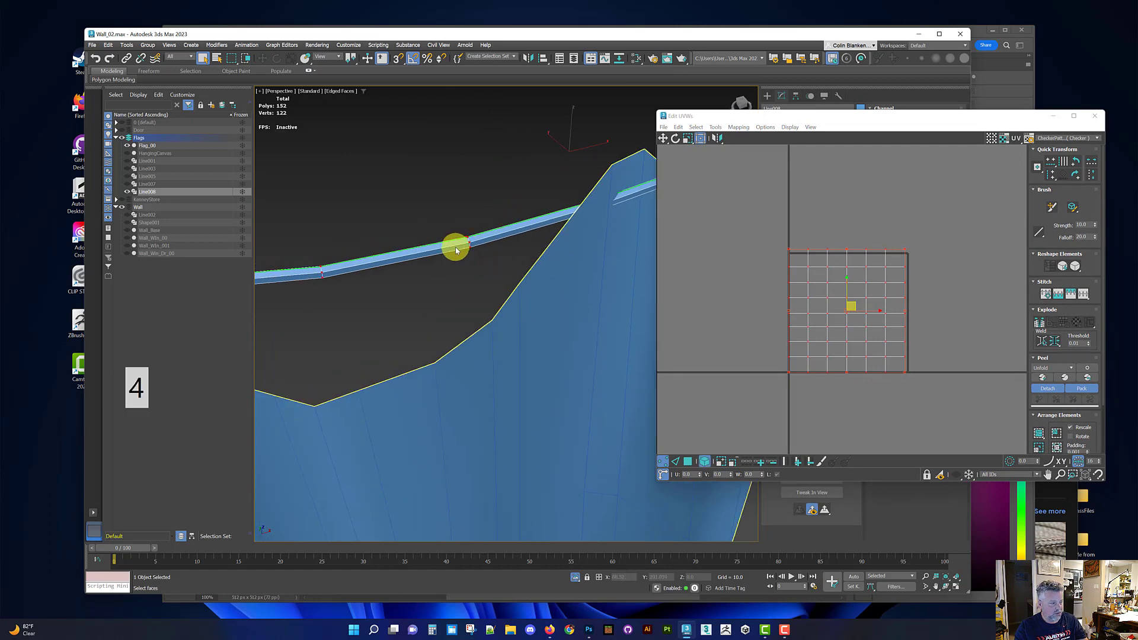
key("3")
left_click(455, 250)
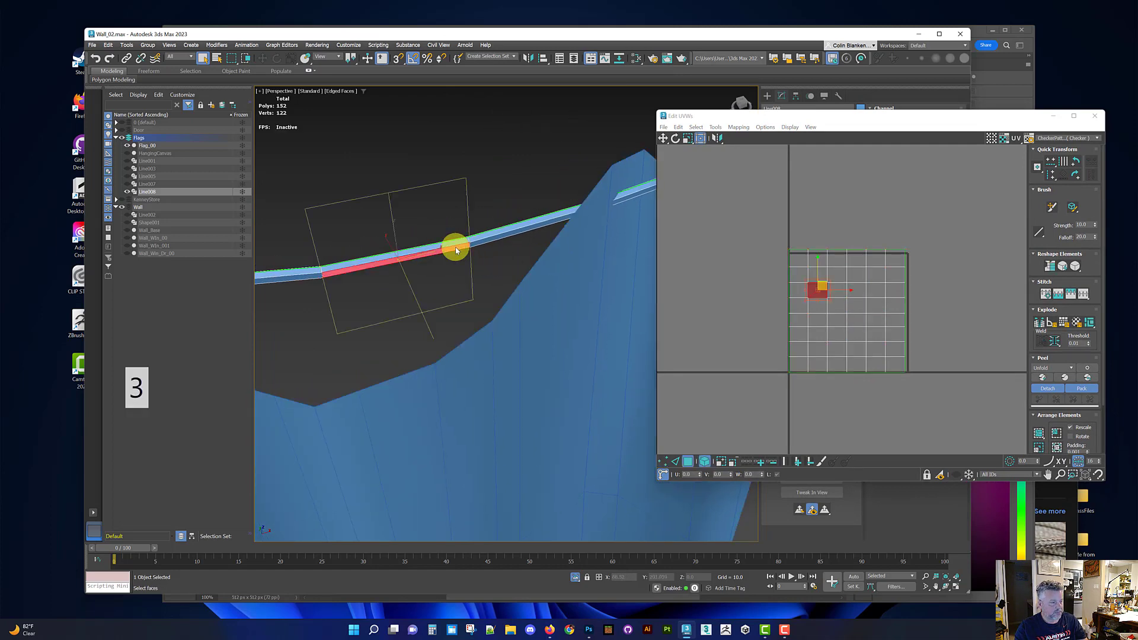
left_click(455, 242, "ctrl")
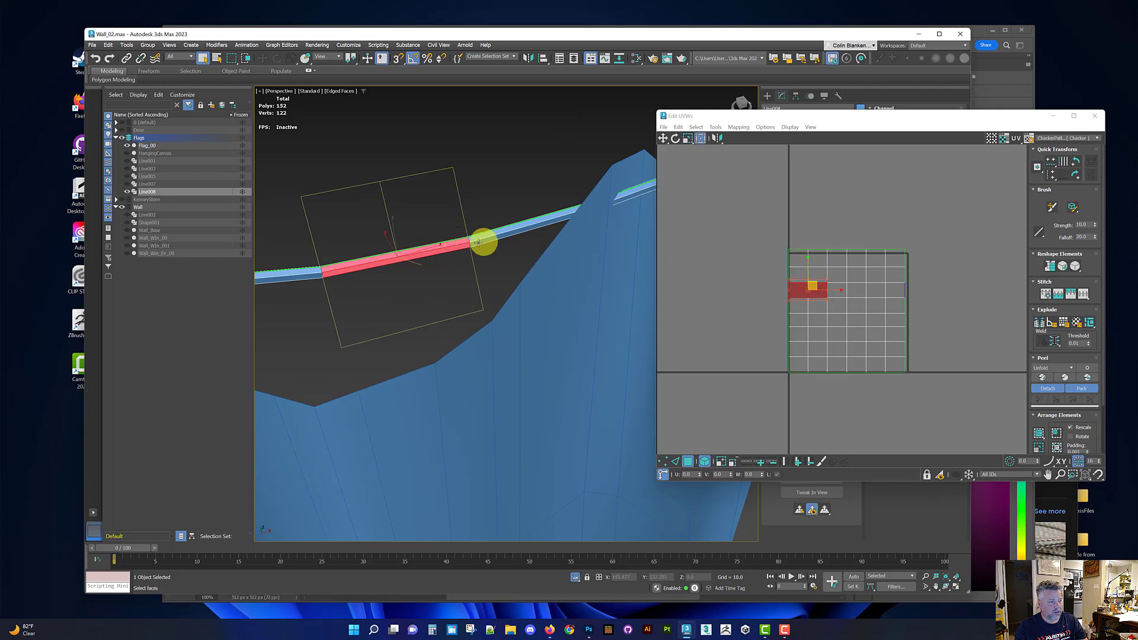
Scale all the wire's UVs to about 26% of their width, turn the strip horizontal and place it just below the UV square
left_click_drag(714, 227, 995, 402)
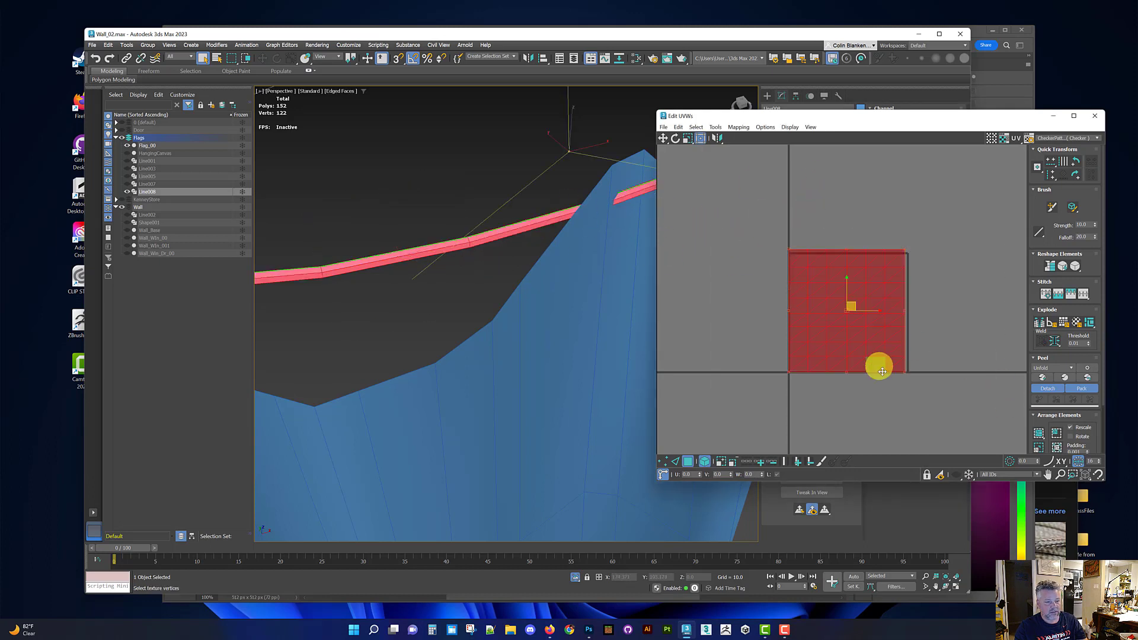
left_click_drag(905, 373, 825, 373)
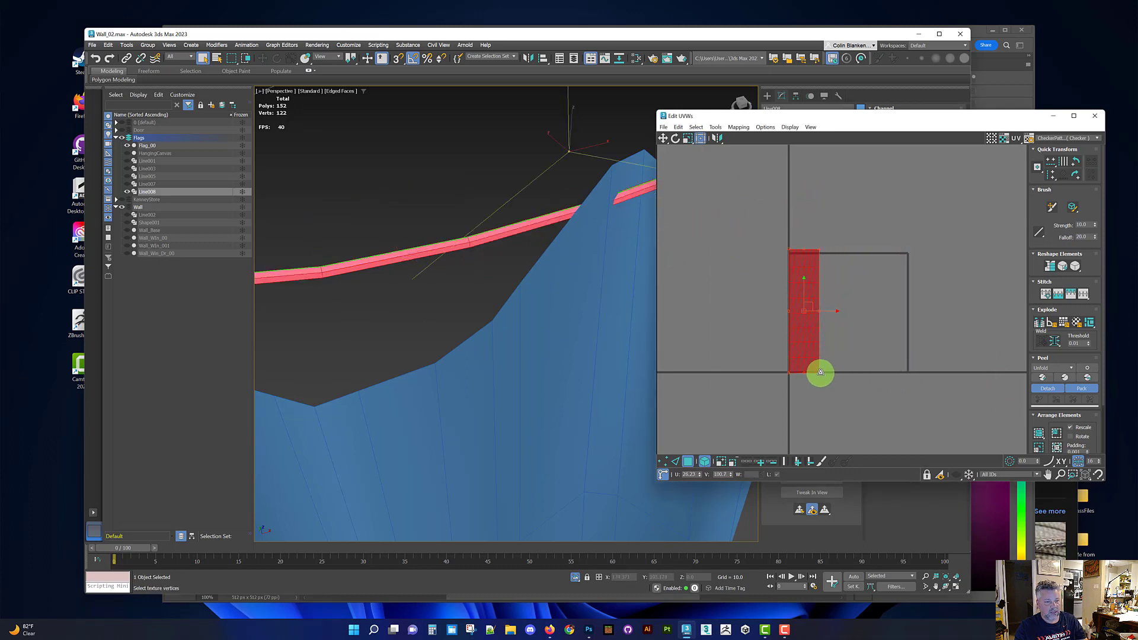
left_click_drag(804, 250, 886, 385)
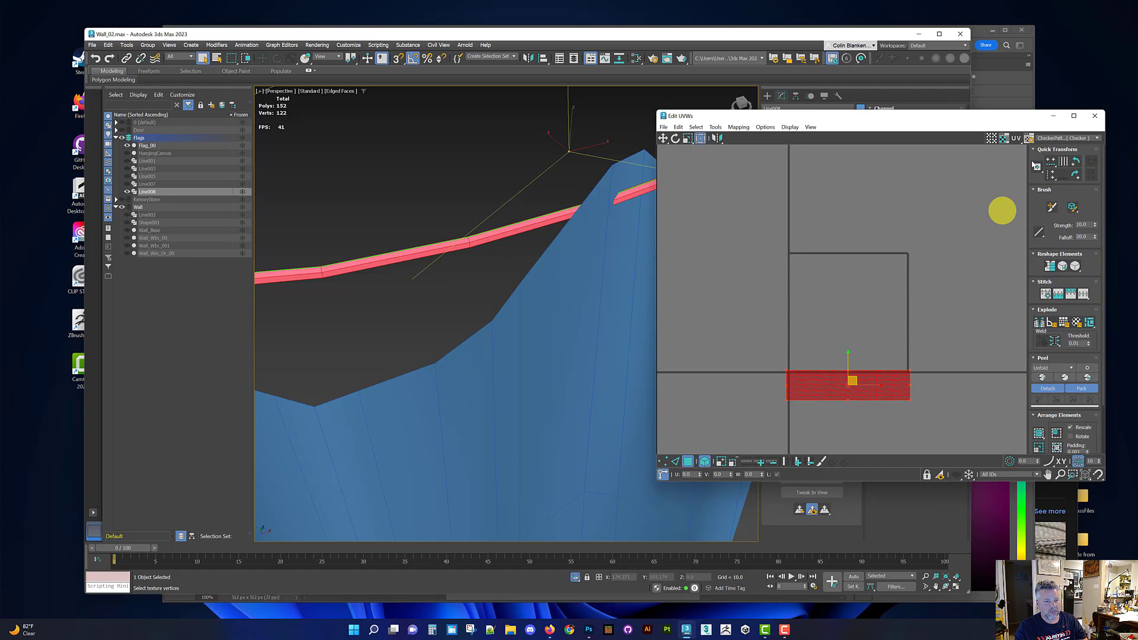
left_click(1094, 116)
middle_click_drag(711, 255, 809, 185, "alt")
Collapse the wire's Unwrap UVW modifier and convert the wire to an Editable Poly
right_click(804, 199)
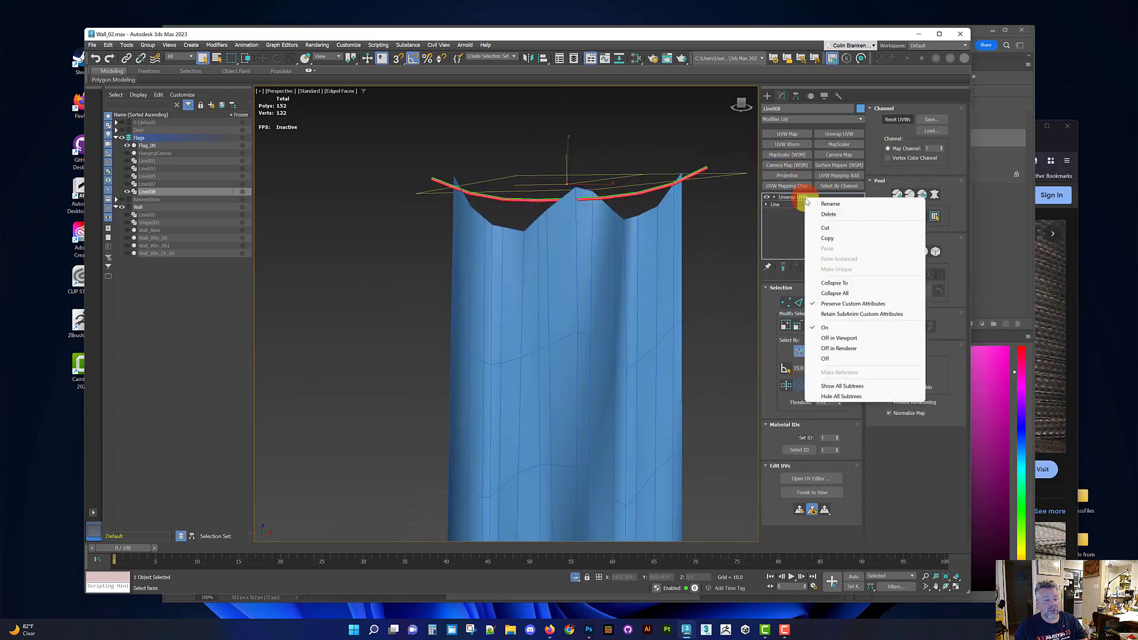
left_click(834, 283)
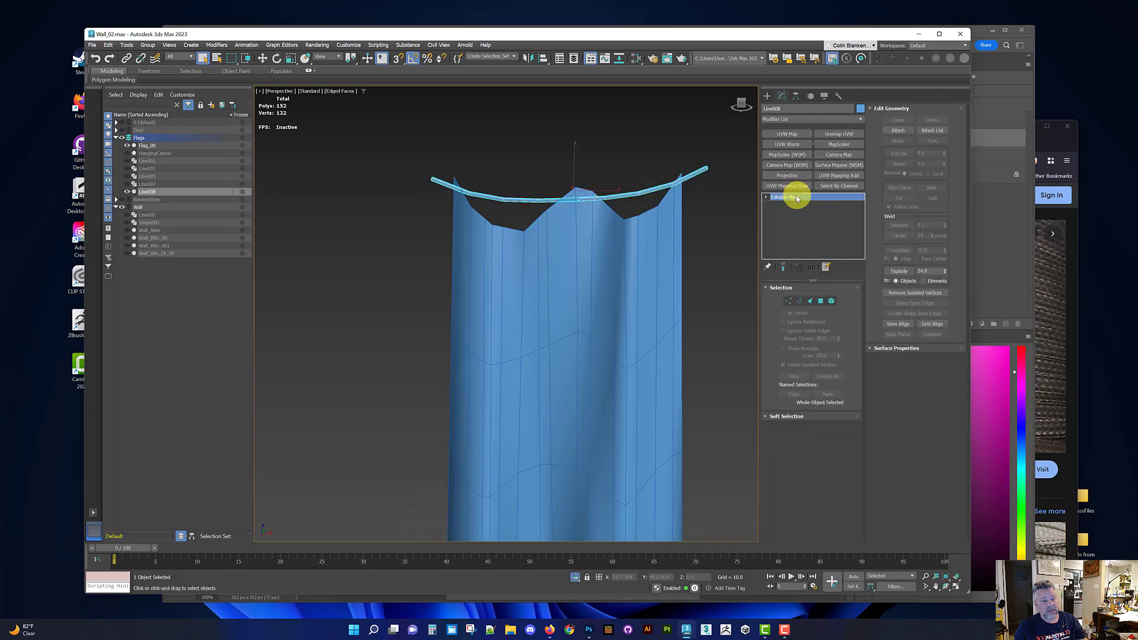
right_click(784, 200)
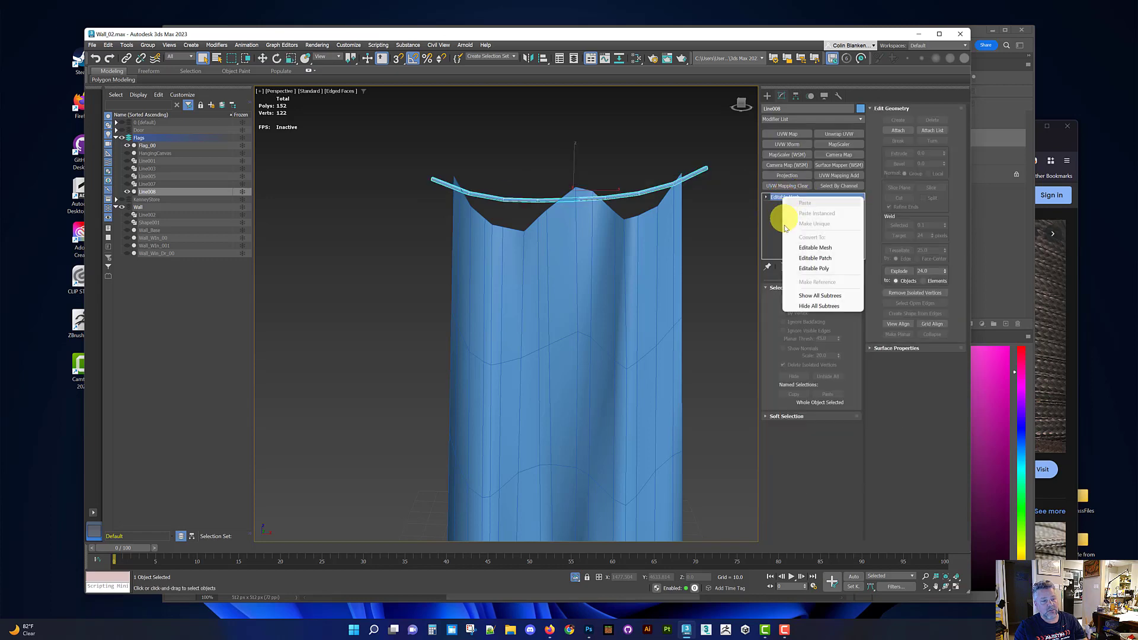
left_click(791, 259)
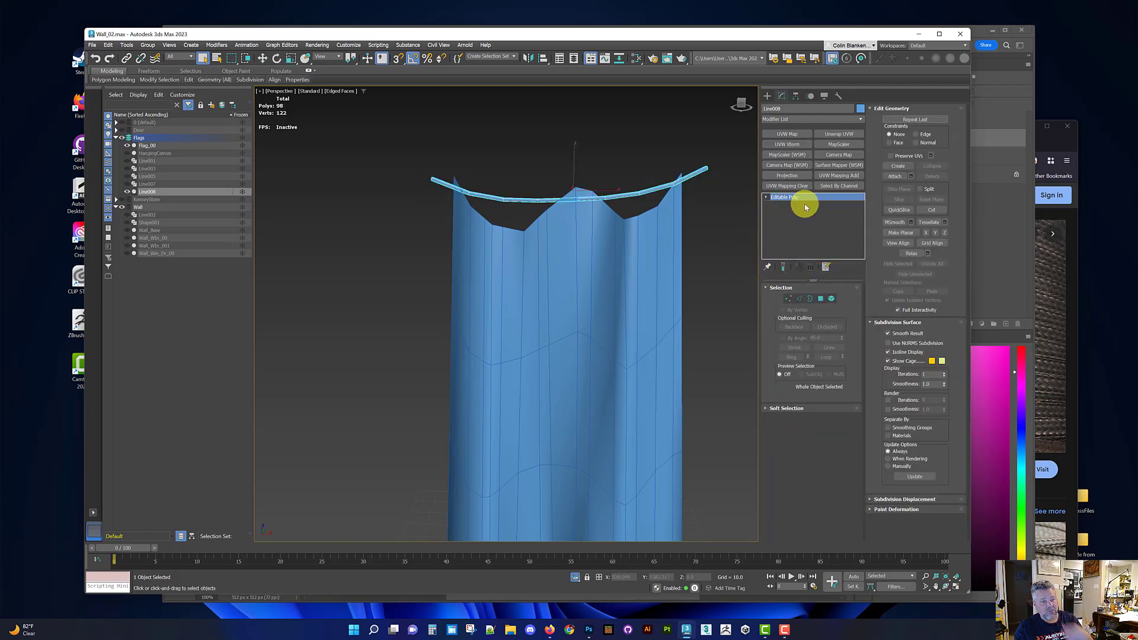
right_click(788, 200)
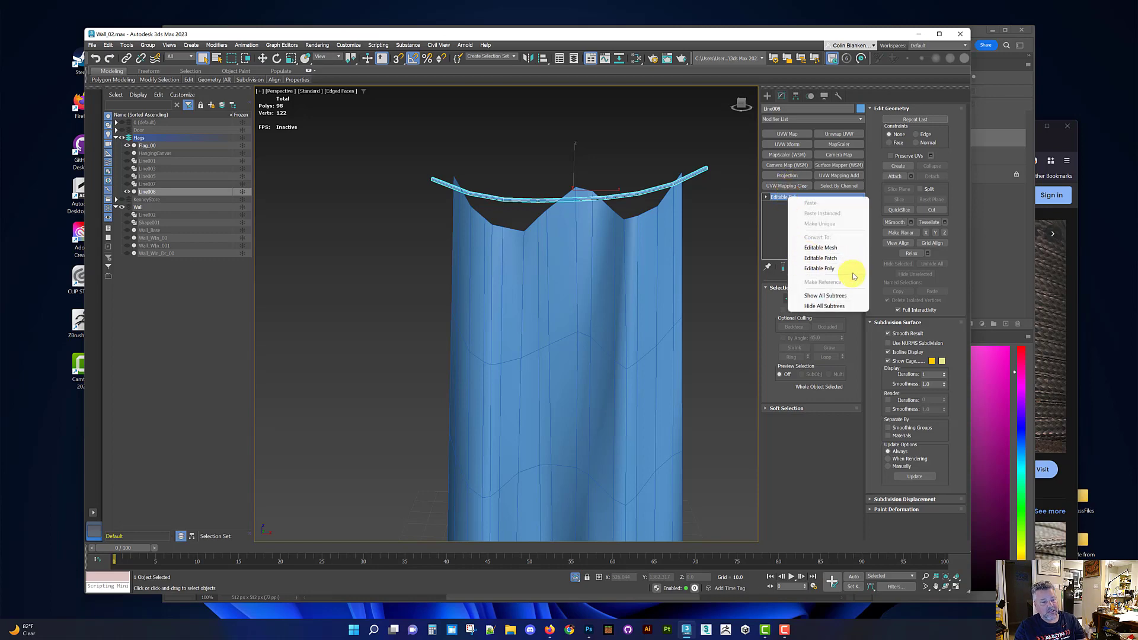
Attach the wire to the Flag_00 mesh
left_click(662, 249)
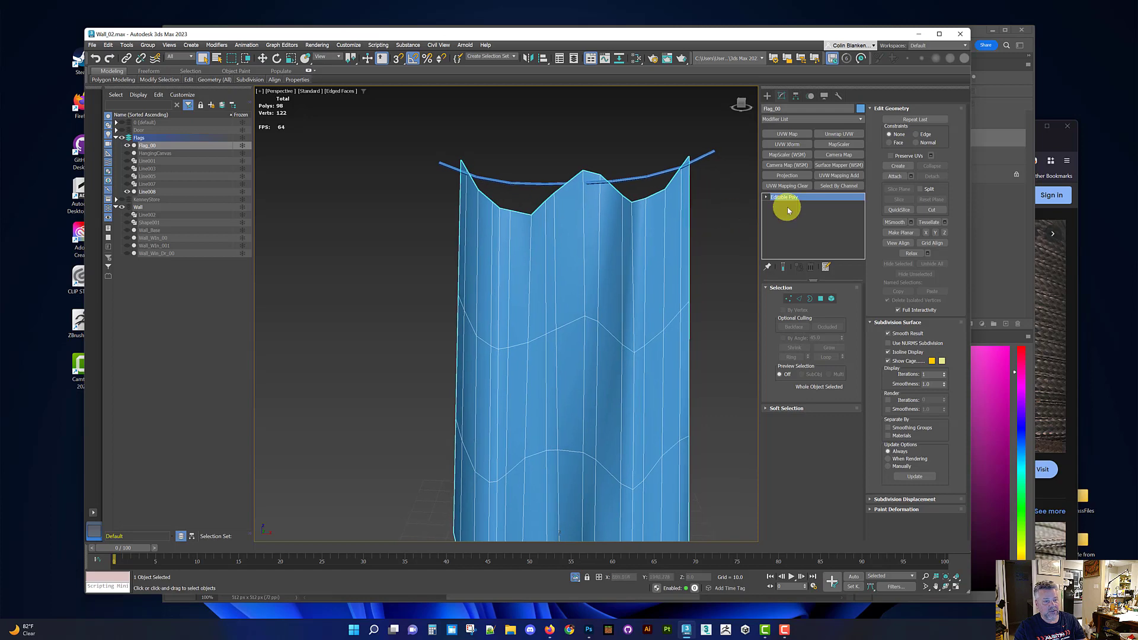
right_click(785, 200)
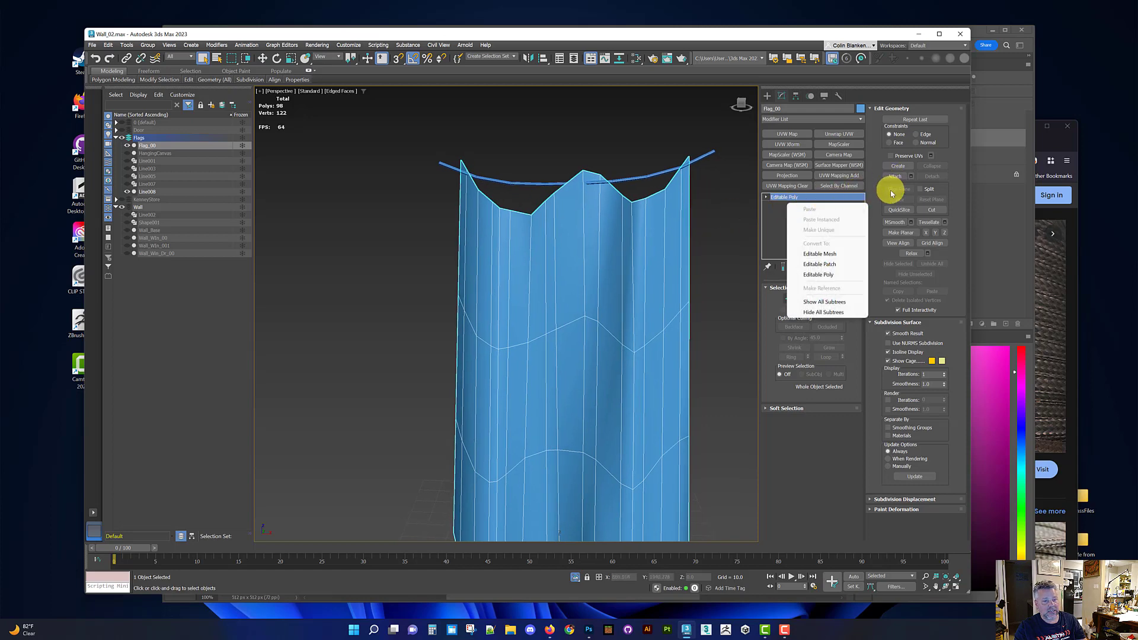
left_click(661, 255)
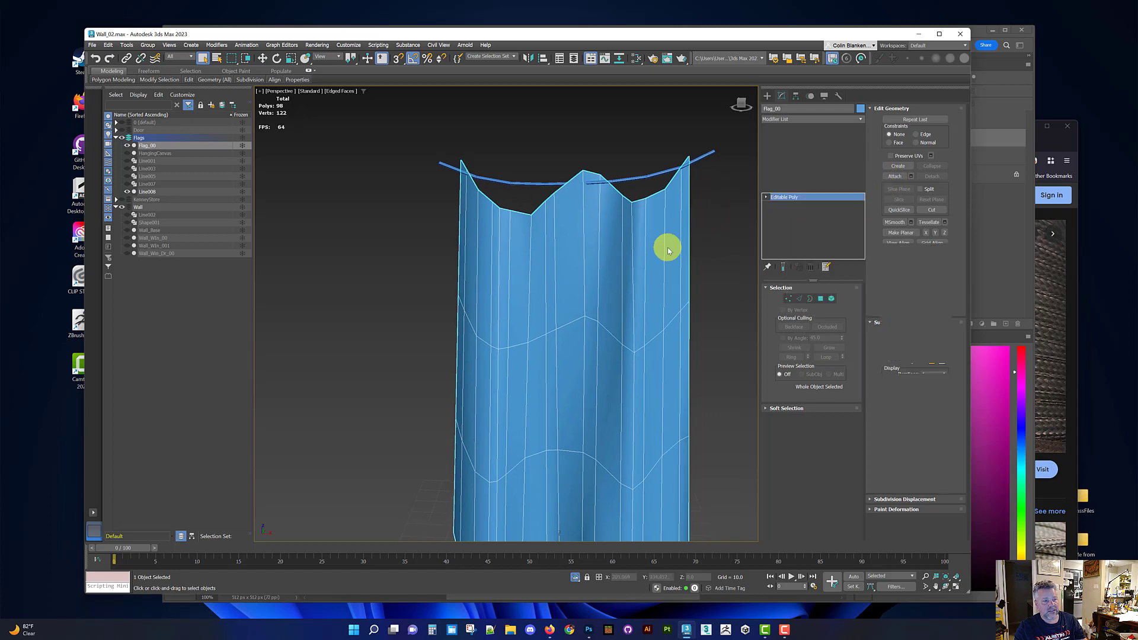
left_click(894, 176)
left_click(656, 174)
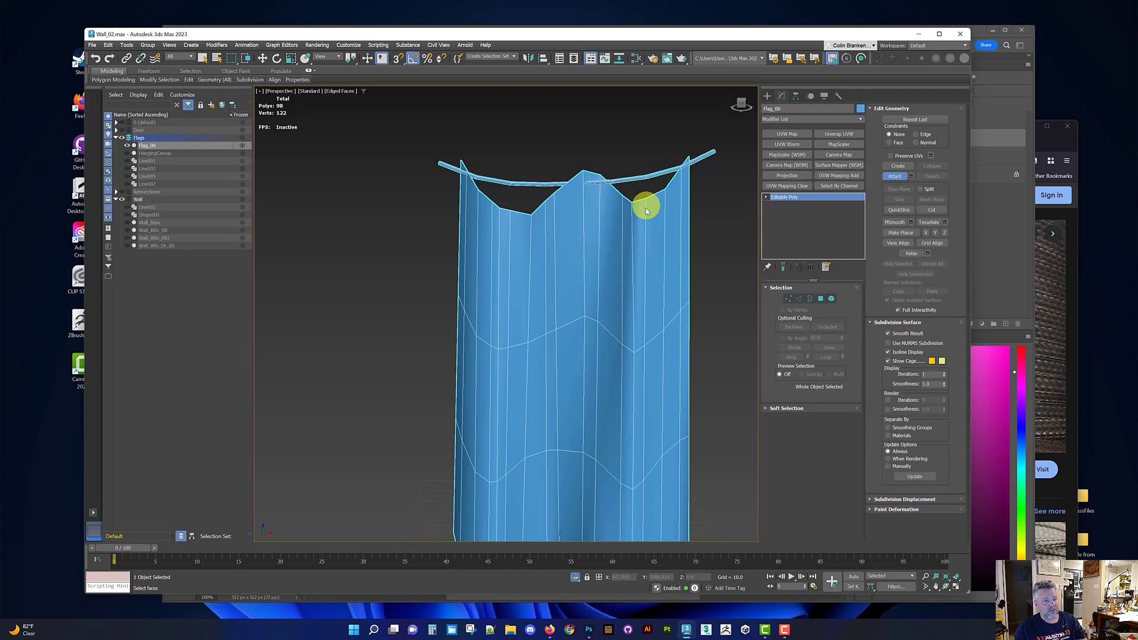
Examine the combined flag and wire mesh from several angles and distances
middle_click_drag(640, 216, 632, 202)
key("w")
scroll(605, 203, "down", 3)
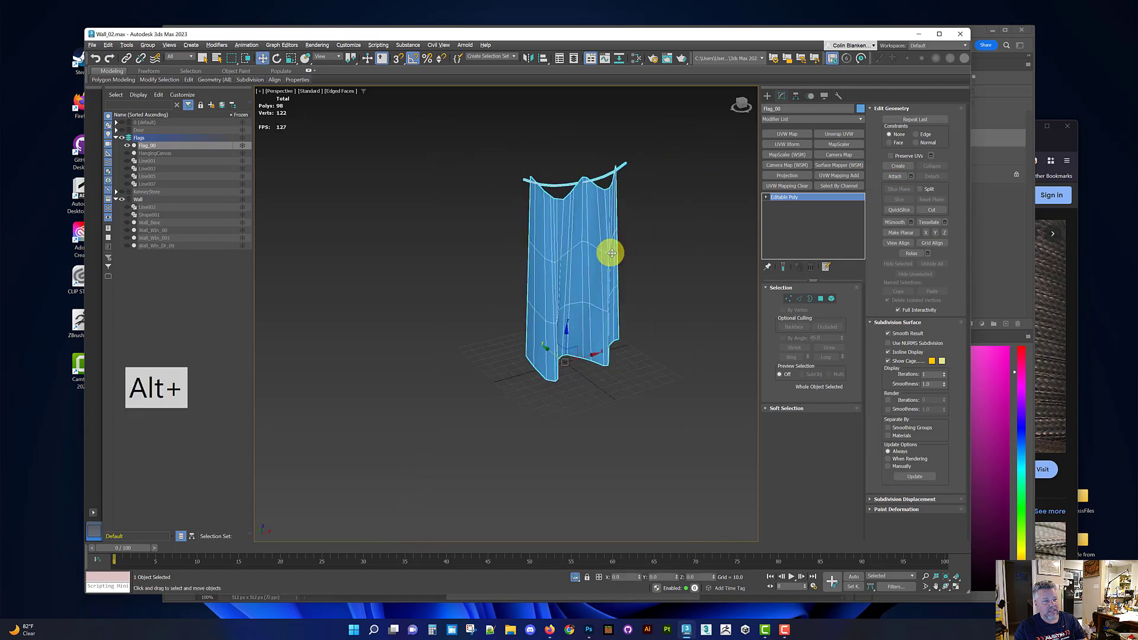
middle_click_drag(610, 254, 551, 205, "alt")
left_click(610, 192)
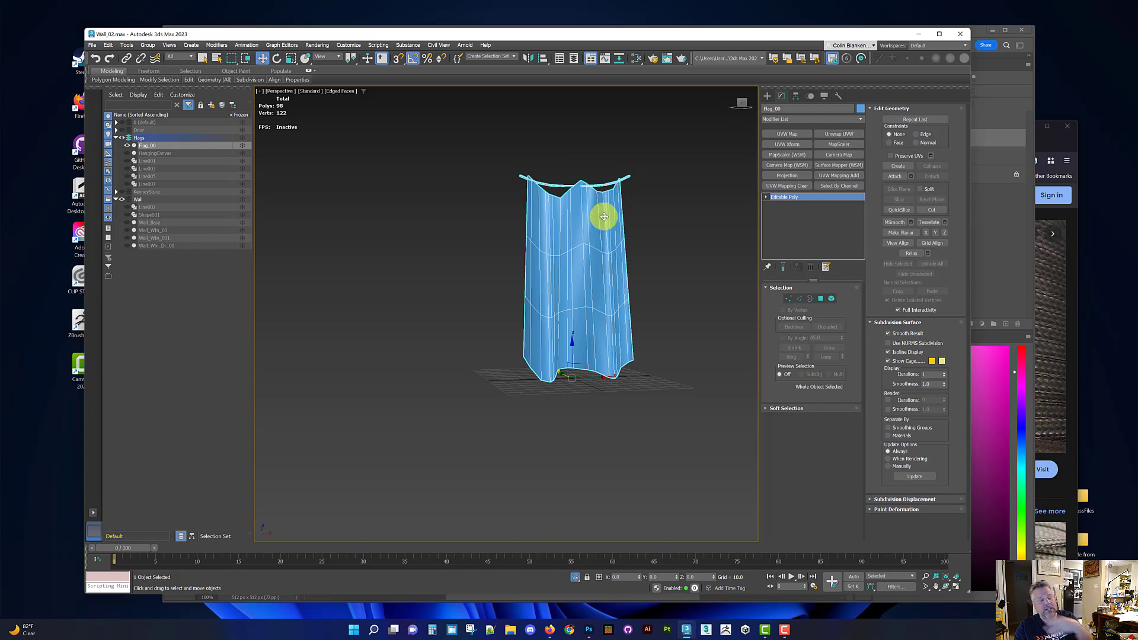
middle_click_drag(615, 225, 583, 231, "alt")
scroll(585, 223, "up", 3)
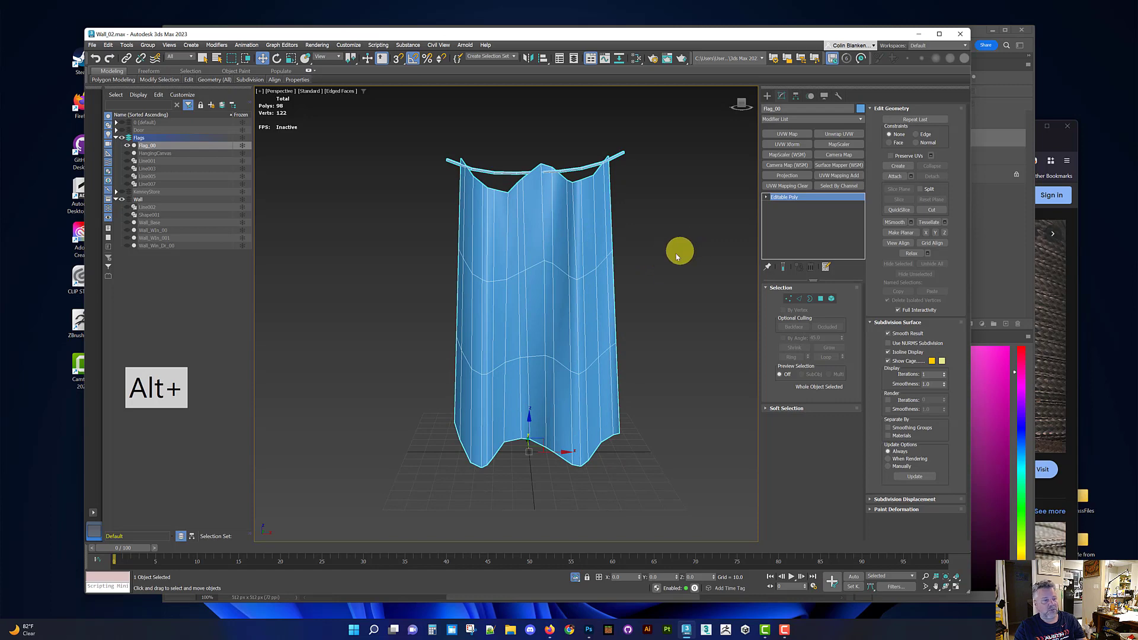
middle_click_drag(688, 246, 698, 200, "alt")
scroll(609, 190, "down", 3)
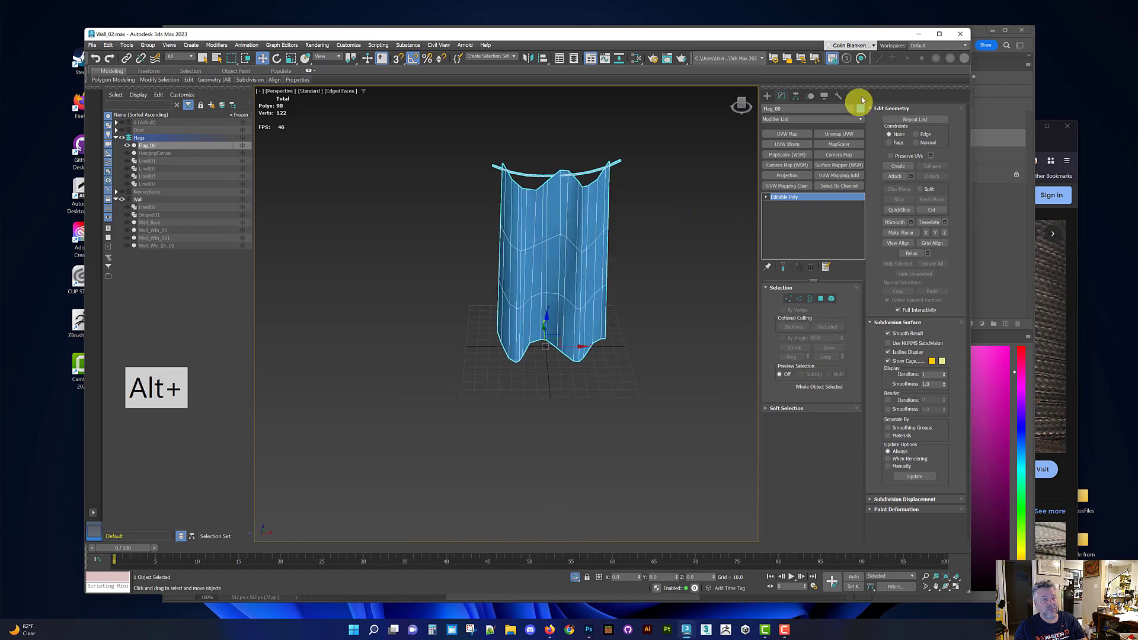
Apply an Unwrap UVW modifier to the combined flag mesh and open its whole layout in the UV editor
left_click(839, 135)
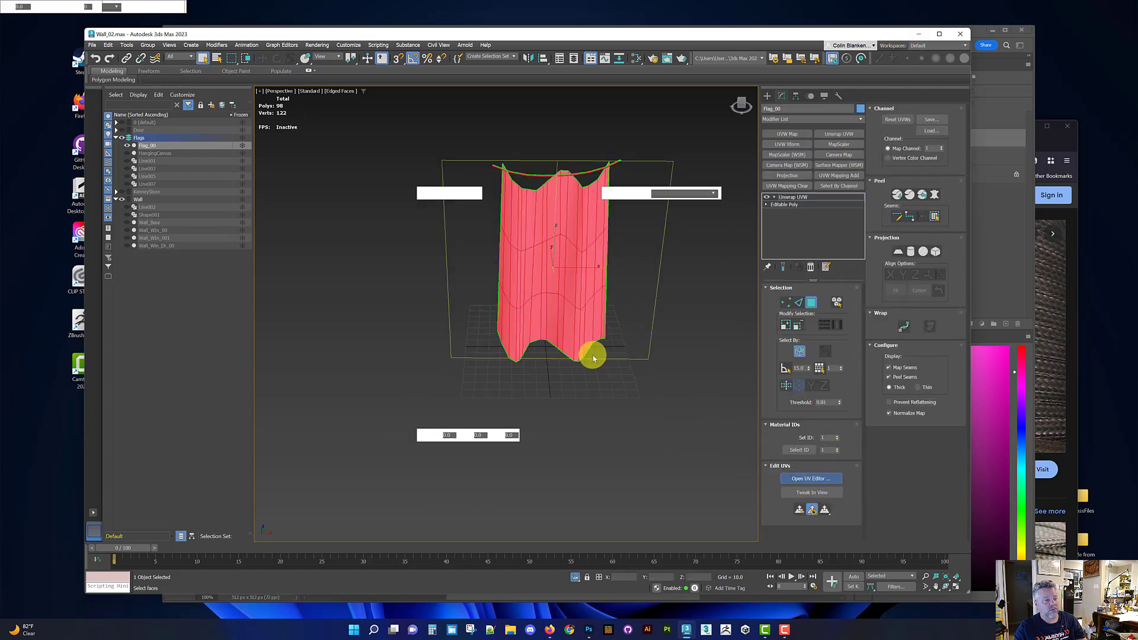
middle_click_drag(792, 332, 785, 282)
scroll(780, 253, "down", 1)
scroll(787, 283, "down", 2)
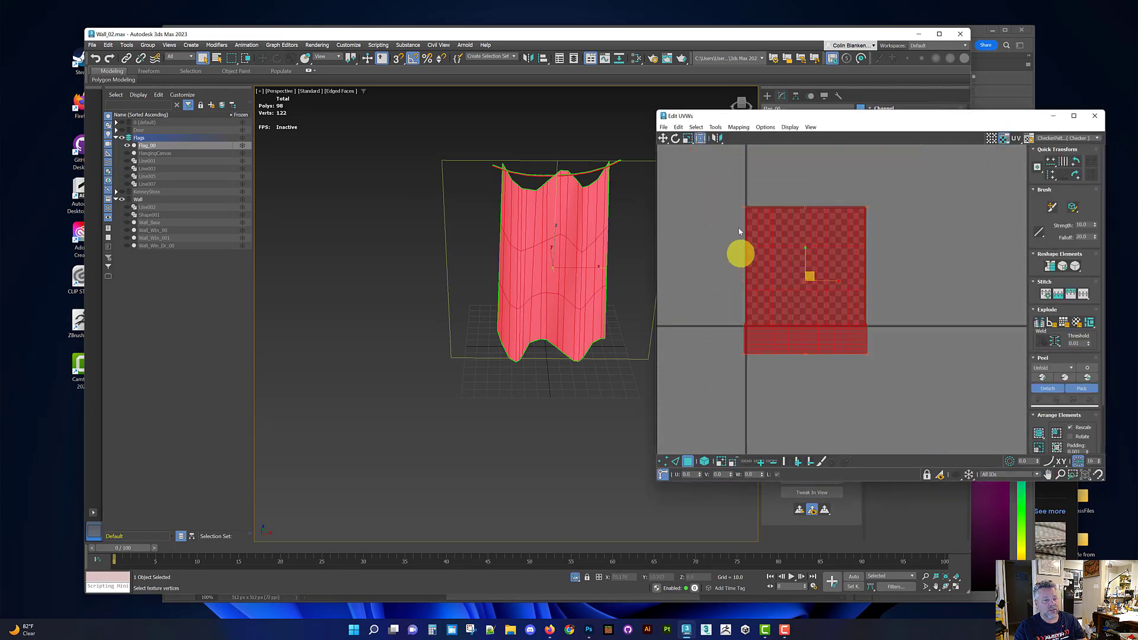
scroll(769, 347, "up", 3)
Scale the wire's UV strip to the exact width of the flag's UVs, with its upper edge directly below them
left_click(753, 397)
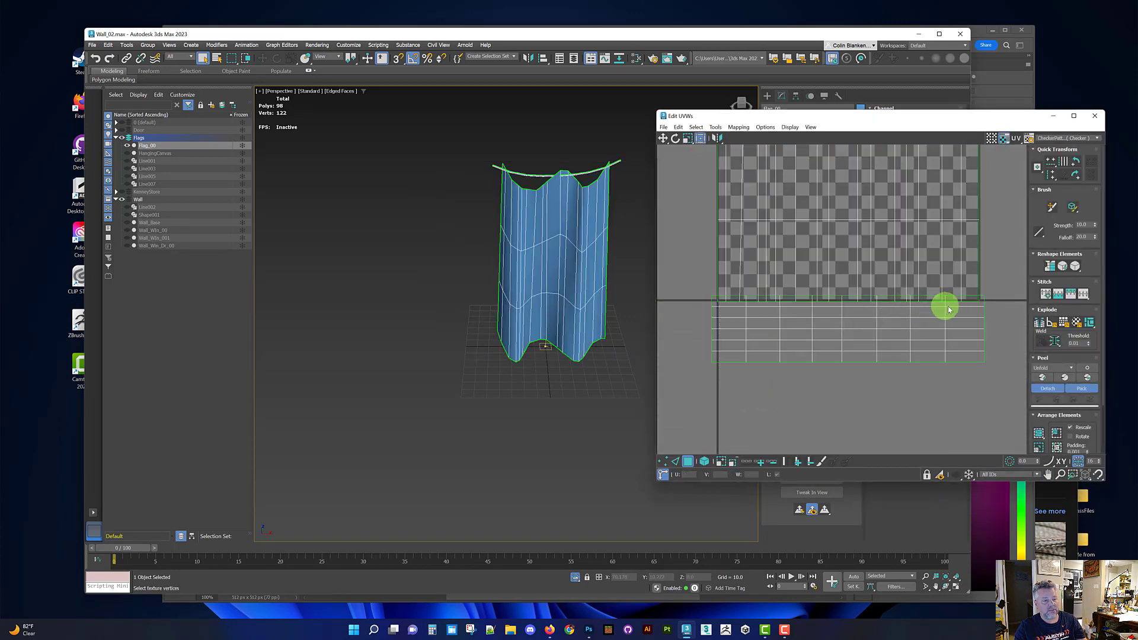
left_click(990, 304)
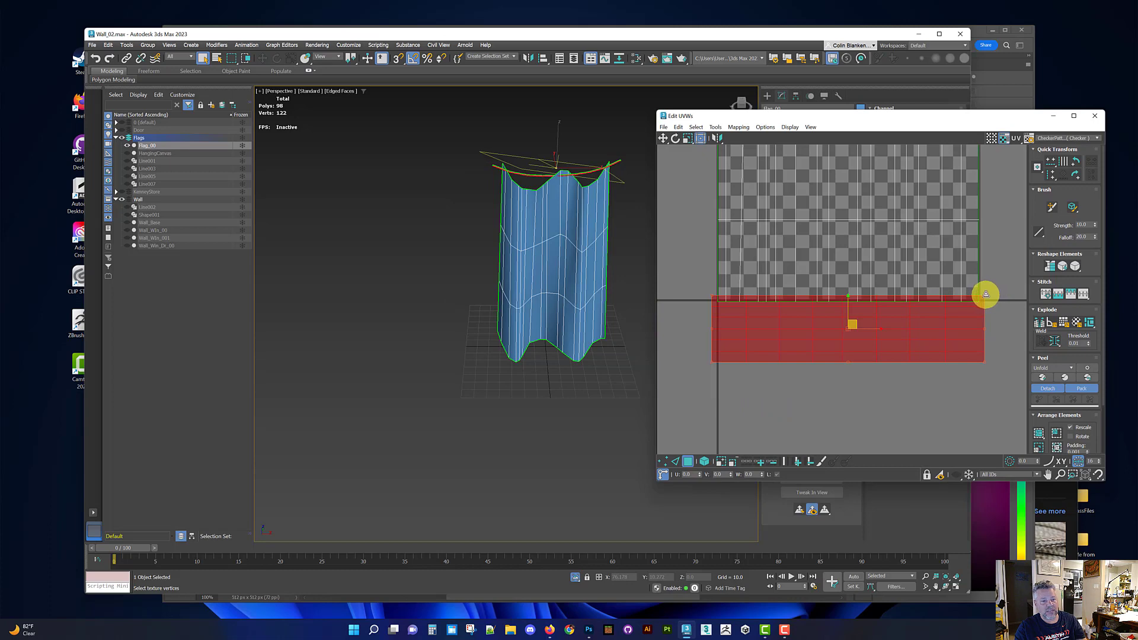
left_click_drag(985, 294, 977, 303)
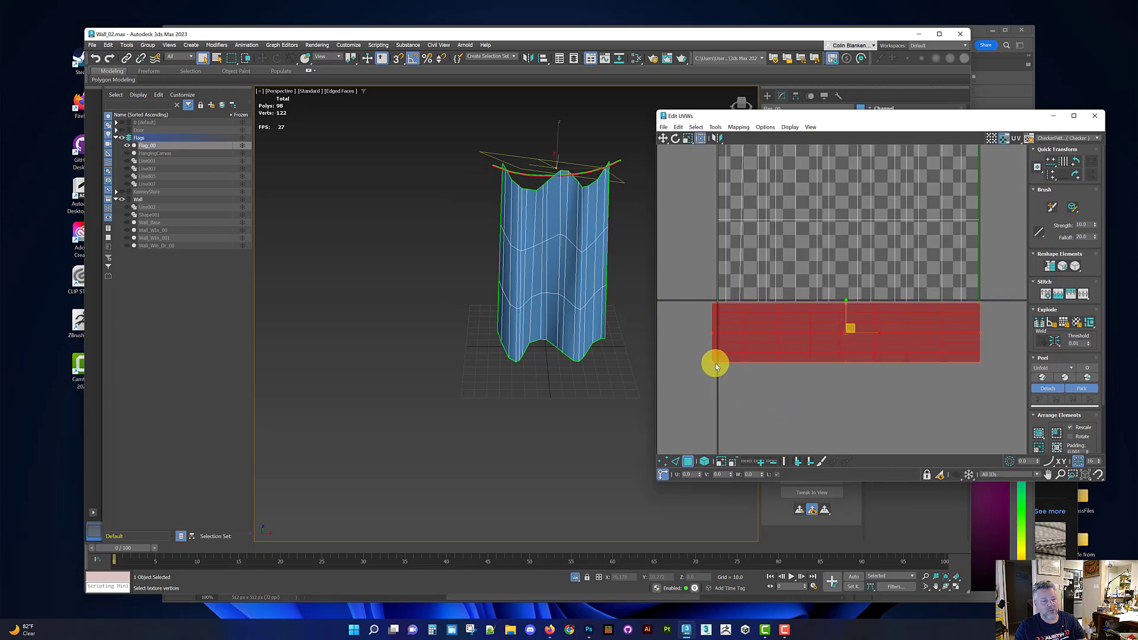
left_click_drag(713, 361, 718, 355)
Select the flag and wire UVs together and squash them vertically to fit inside the UV square
scroll(728, 345, "down", 3)
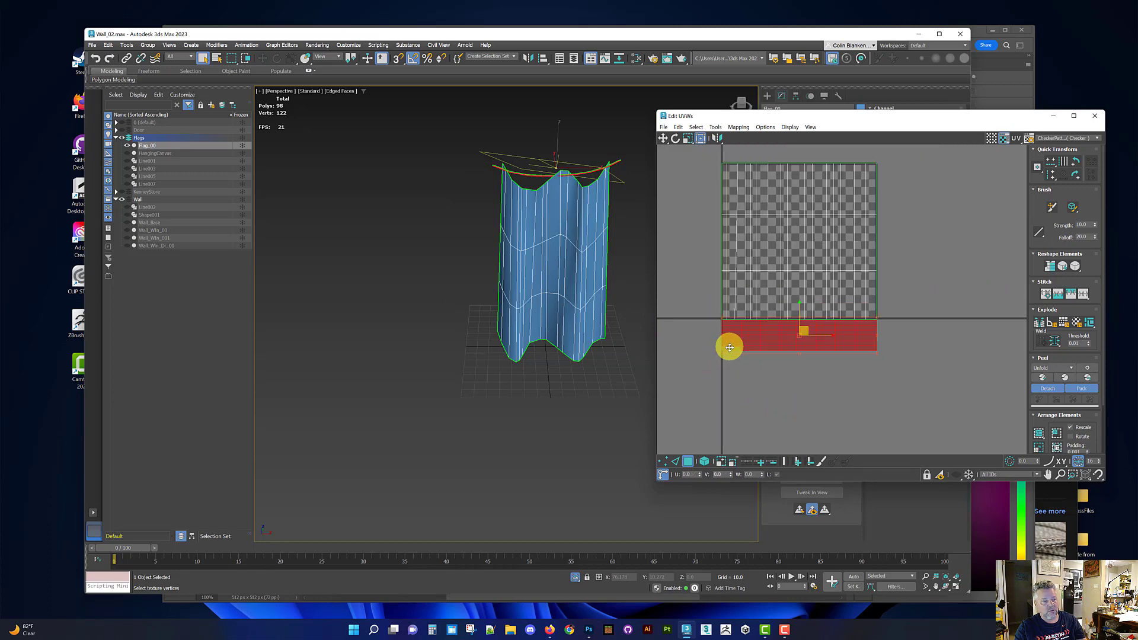
middle_click_drag(729, 345, 734, 365)
left_click_drag(736, 383, 905, 213)
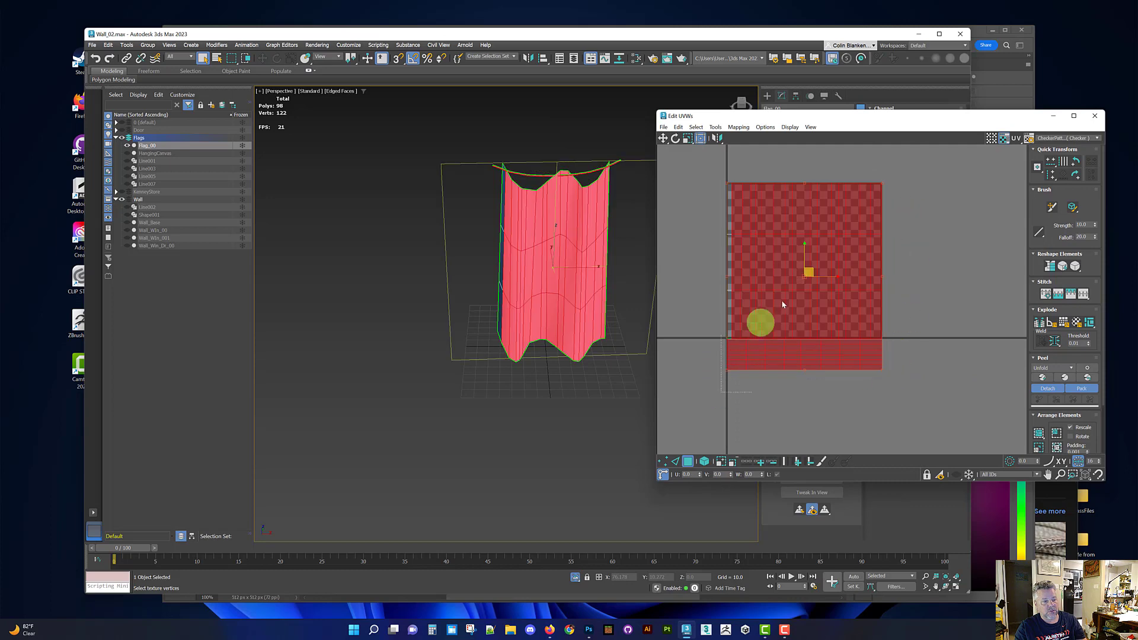
left_click_drag(781, 300, 917, 188)
left_click_drag(882, 370, 880, 339)
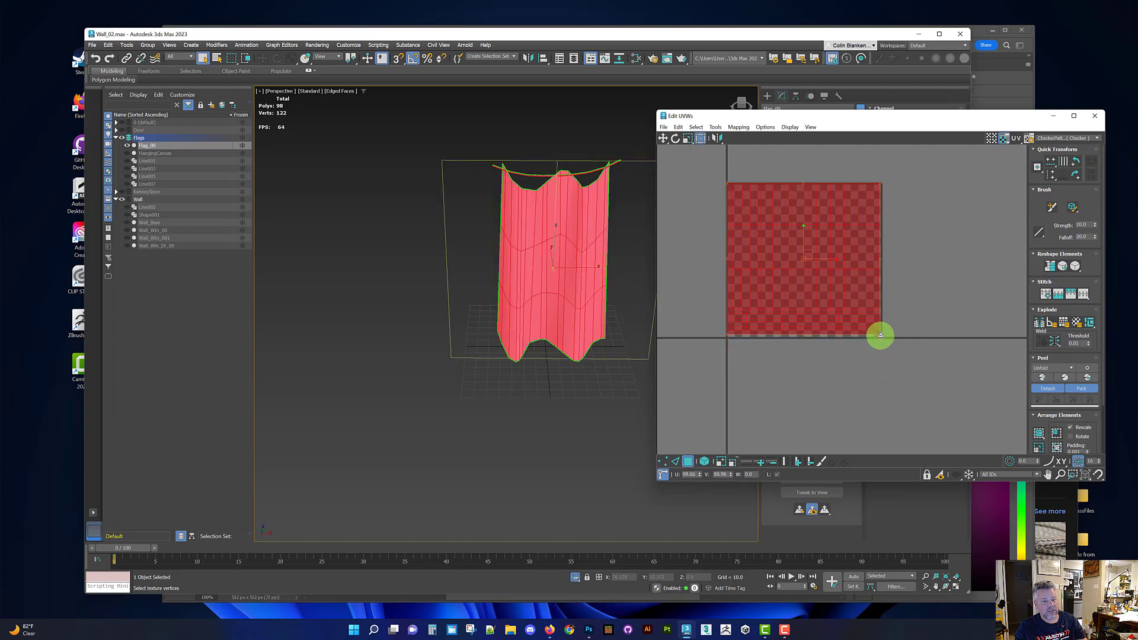
Close the UV editor and collapse the Unwrap UVW modifier into the flag's Editable Poly
left_click(1093, 116)
right_click(812, 202)
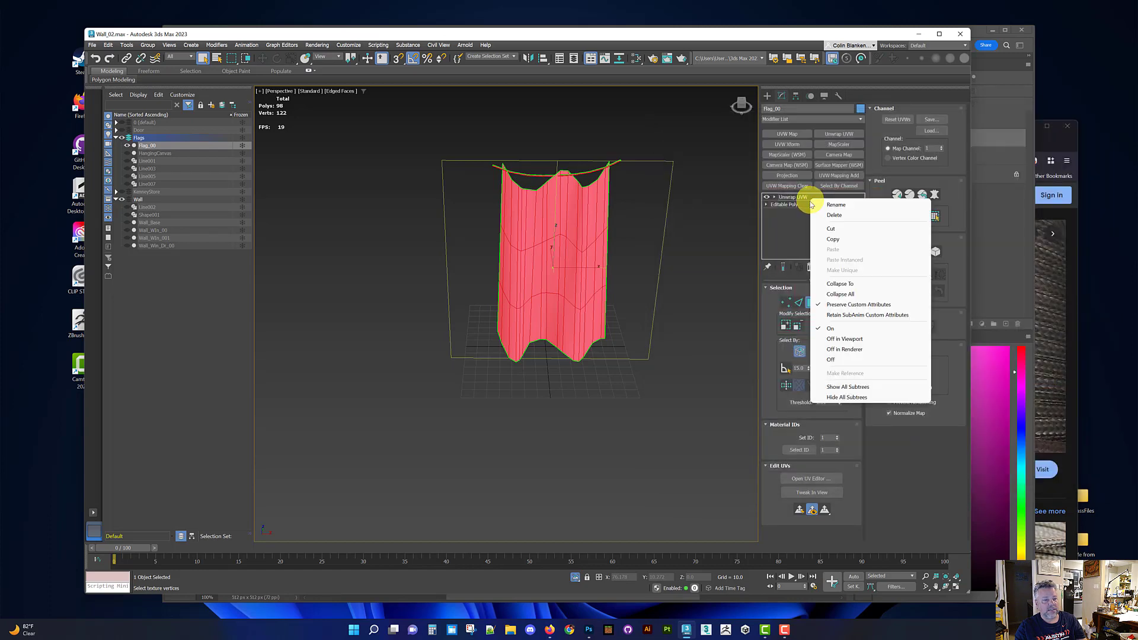
left_click(820, 284)
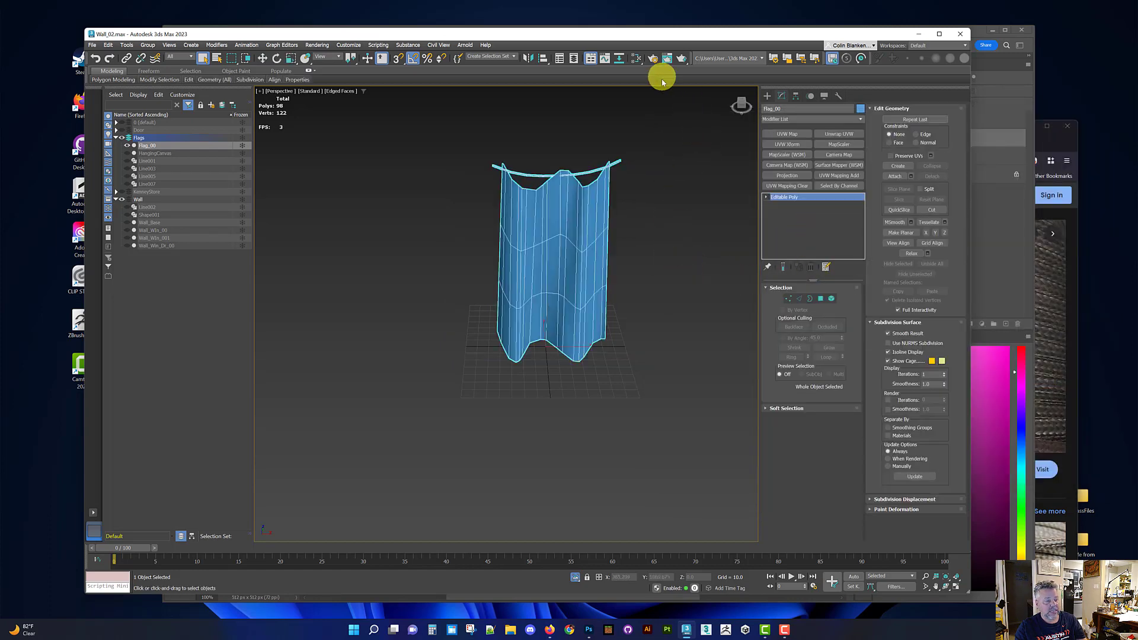
Open the material editor and delete the two bitmap maps feeding the flag's PBR material
key("m")
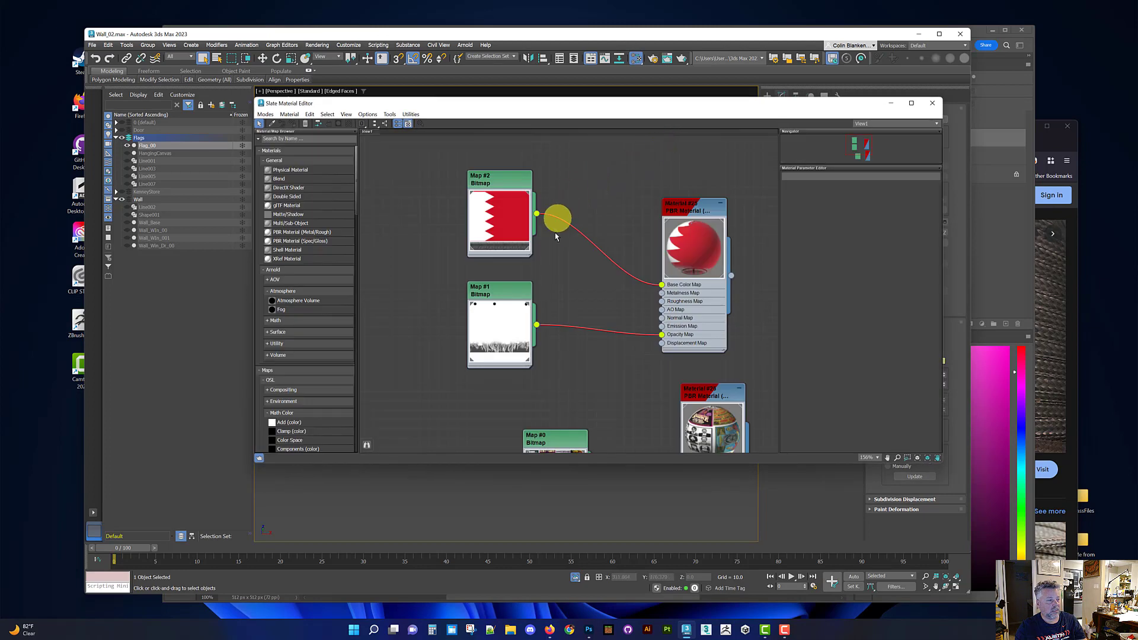
middle_click_drag(556, 237, 596, 202)
scroll(595, 201, "down", 2)
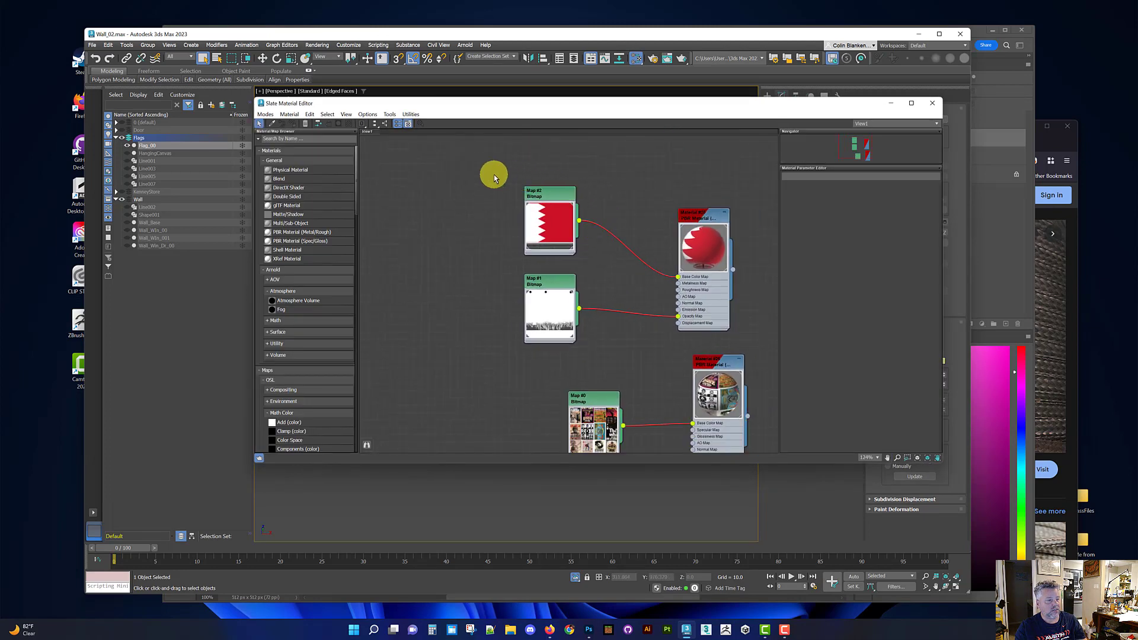
left_click_drag(493, 174, 601, 294)
key("Delete")
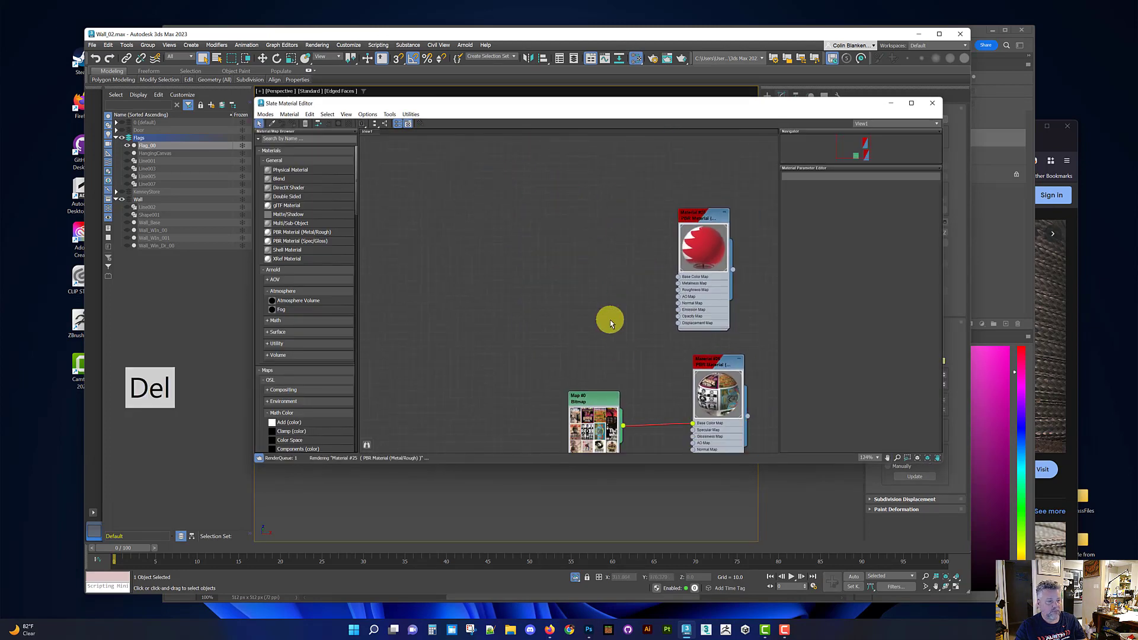
Bring the Flag_02 image from File Explorer into the material editor as a bitmap and connect it to the flag material's Base Color Map
right_click(543, 237)
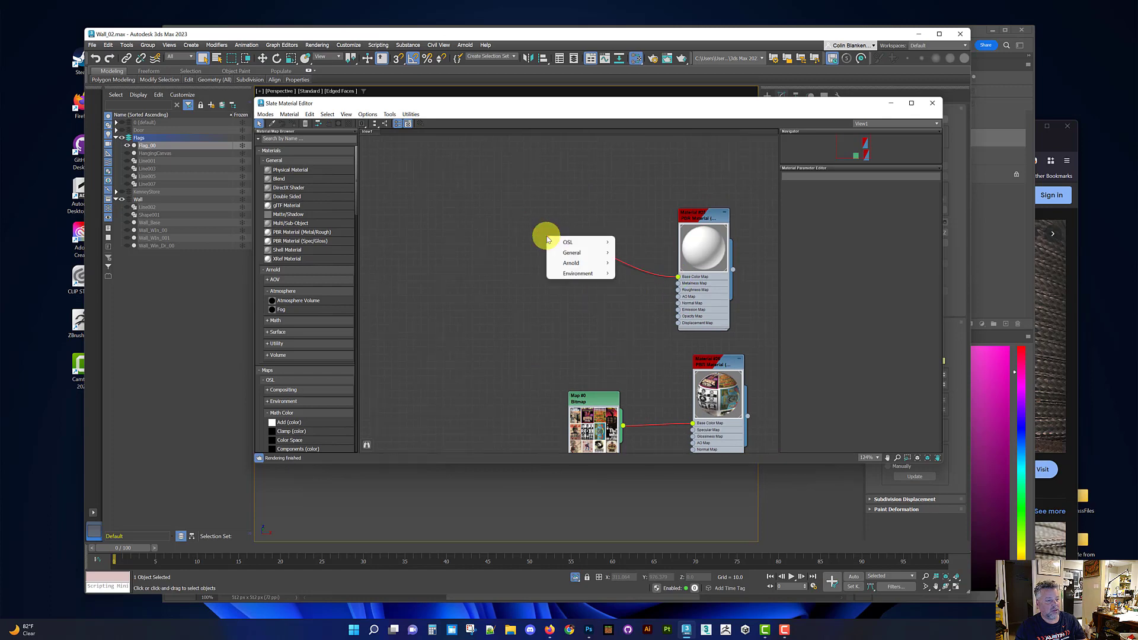
left_click(524, 206)
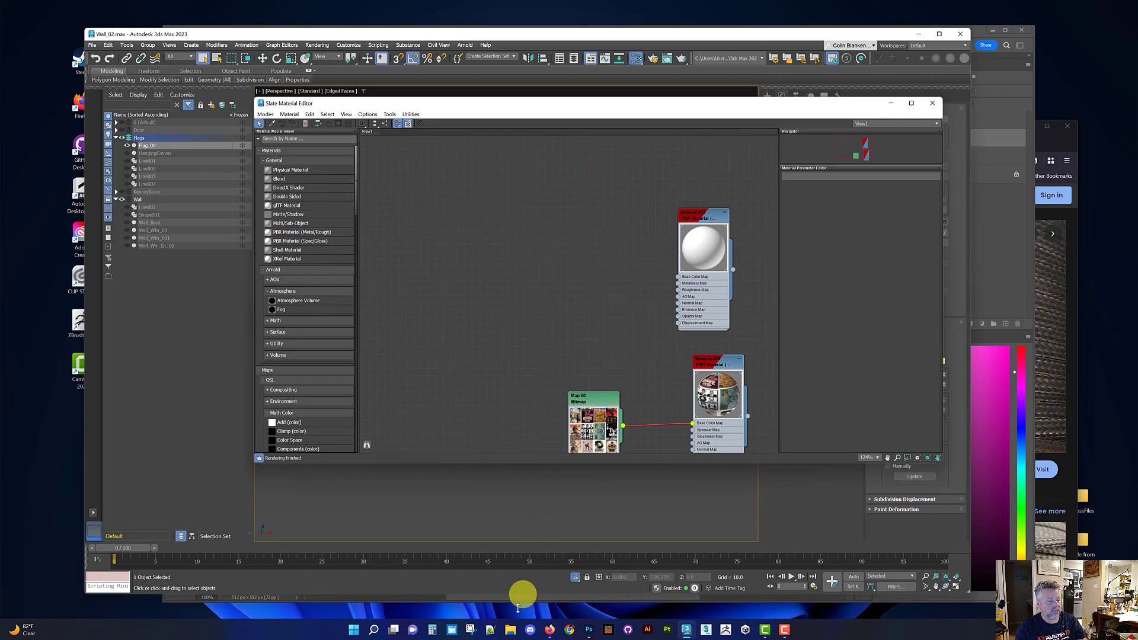
left_click(513, 629)
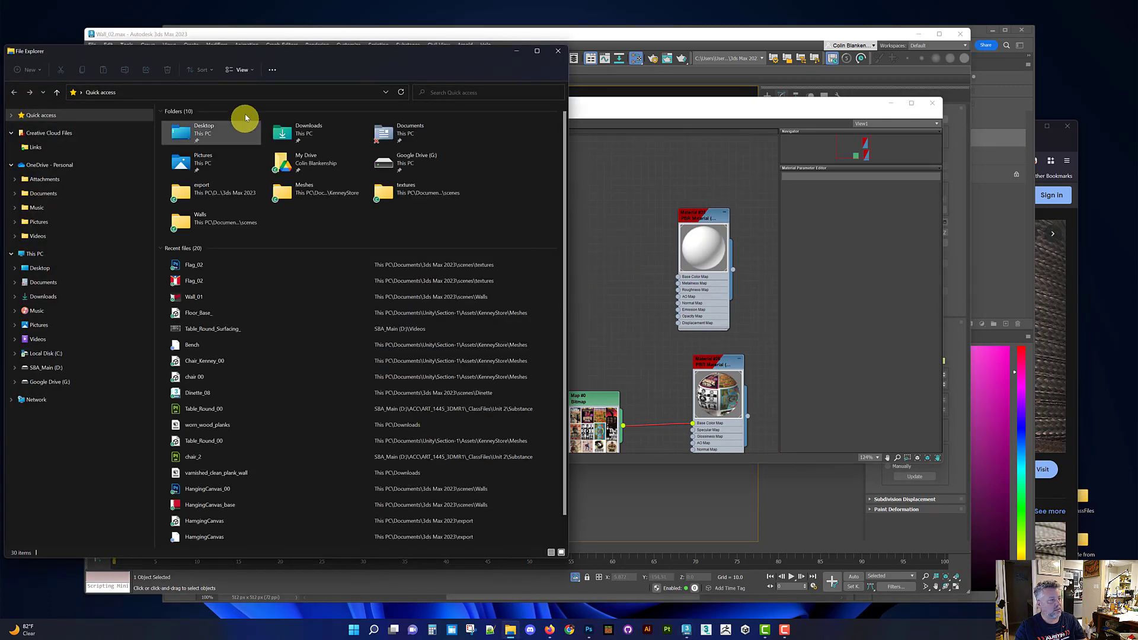
left_click_drag(253, 55, 386, 39)
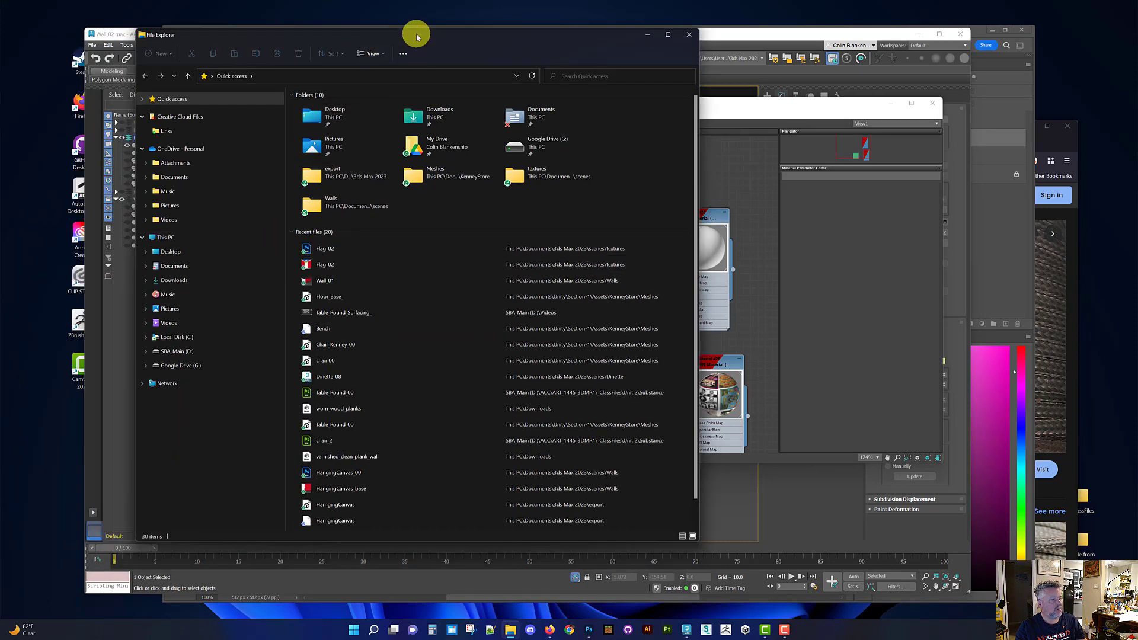
left_click_drag(414, 34, 225, 75)
left_click_drag(146, 78, 142, 75)
left_click_drag(46, 304, 518, 253)
left_click(512, 239)
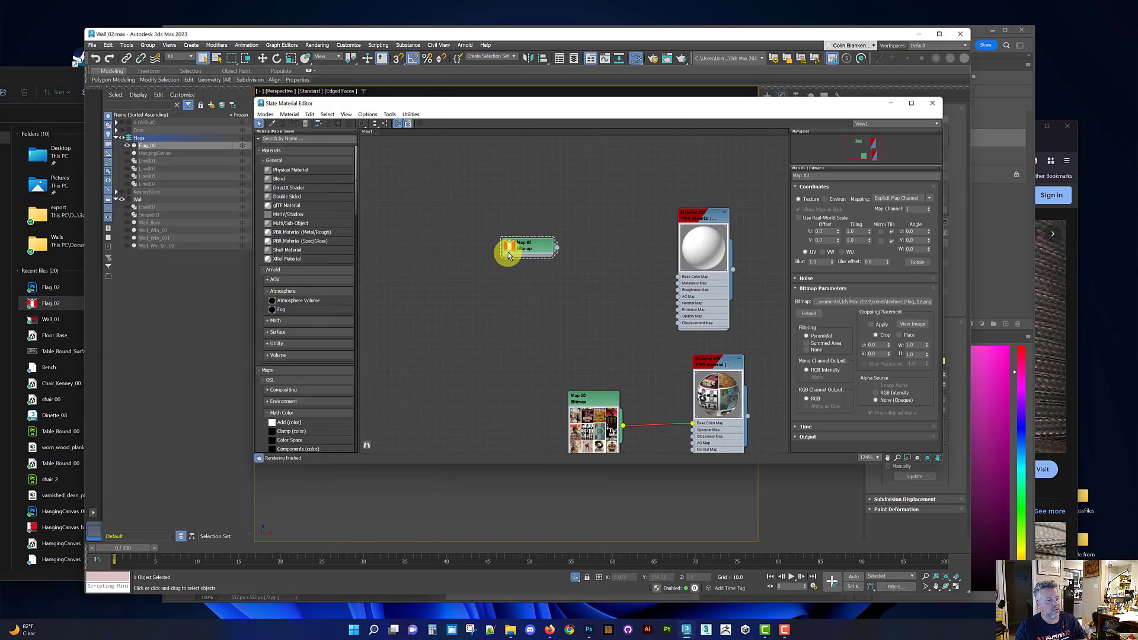
scroll(557, 276, "up", 3)
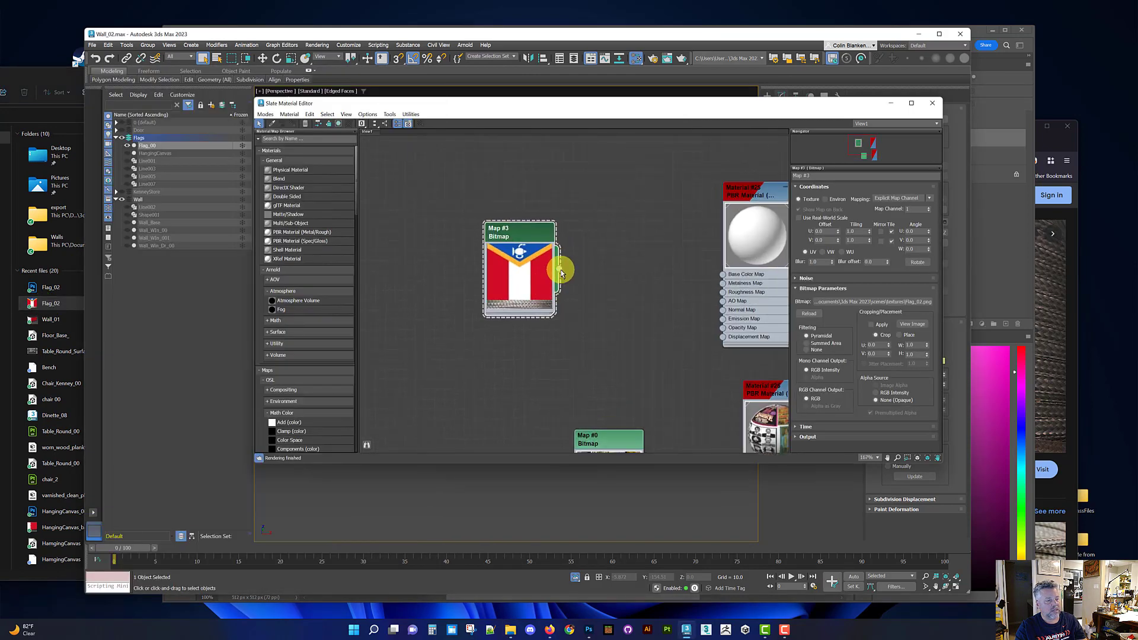
left_click_drag(720, 279, 722, 274)
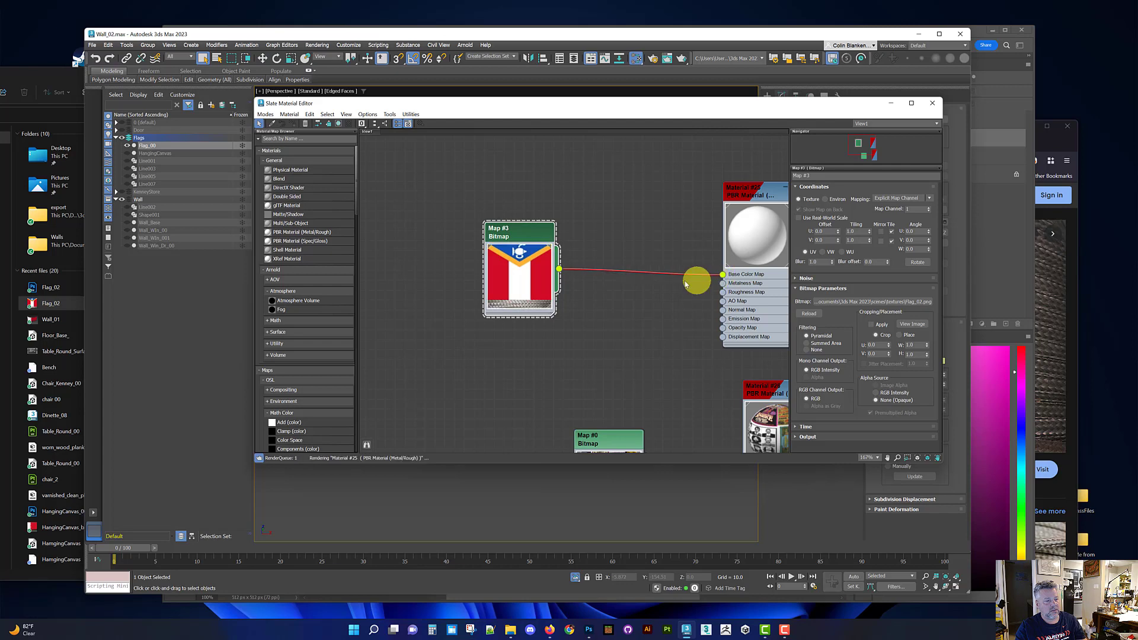
Assign the PBR material with the Flag_02 bitmap to the flag mesh and close the material editor
middle_click_drag(675, 206, 597, 219)
left_click(673, 213)
left_click_drag(631, 106, 591, 336)
left_click(475, 232)
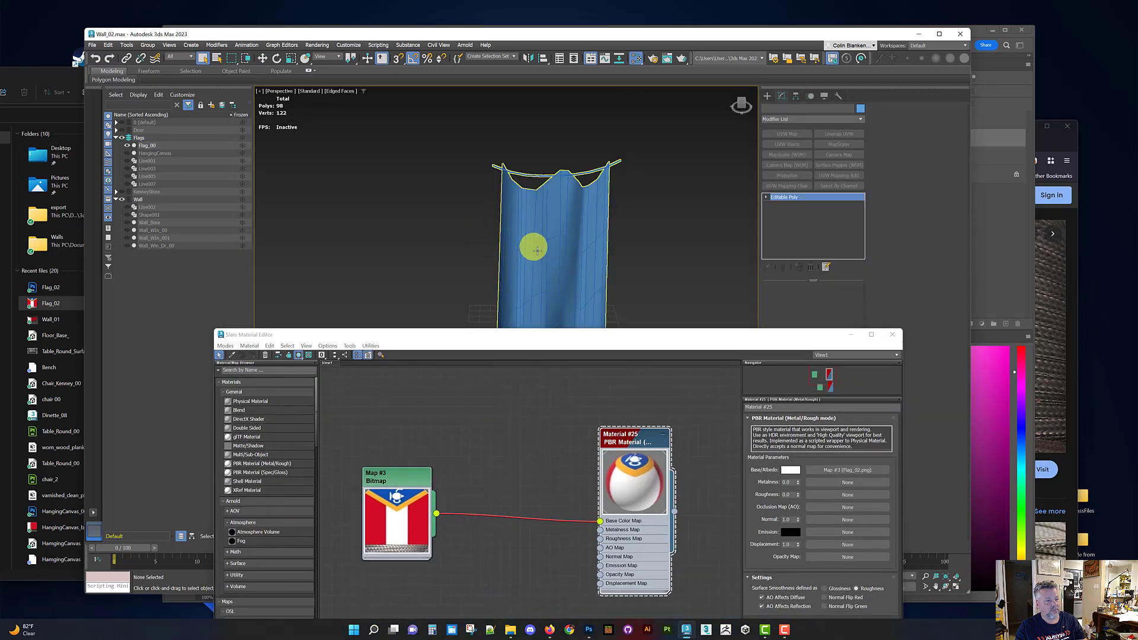
left_click(534, 248)
left_click(254, 356)
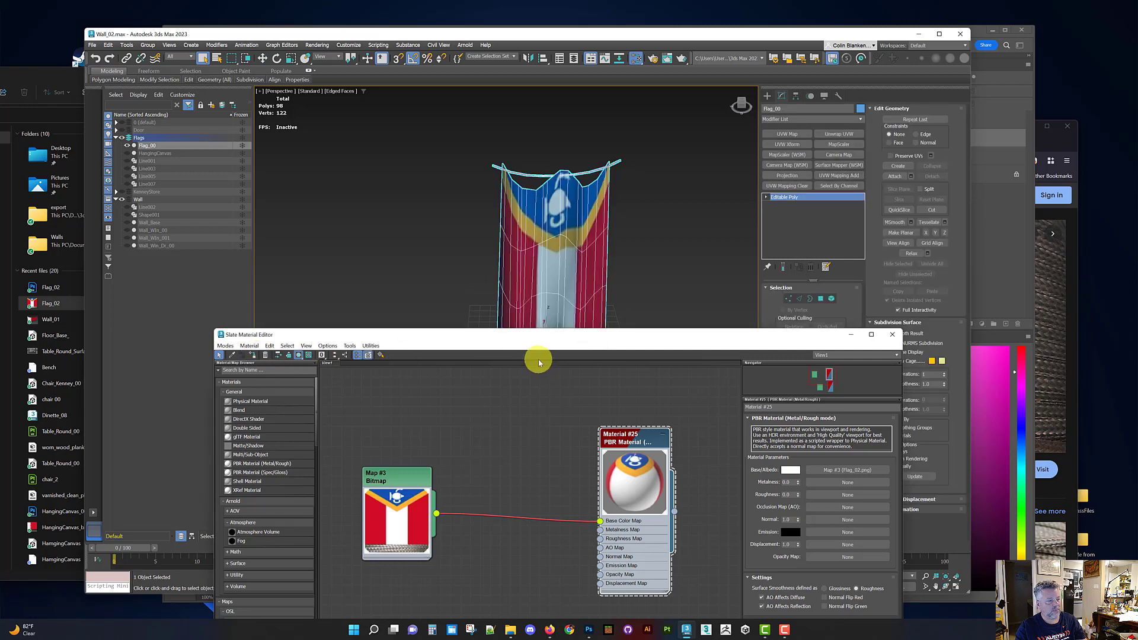
left_click(892, 334)
Turn off the edged-faces display and examine the texture on the flag and its wire
middle_click_drag(642, 313, 592, 320, "alt")
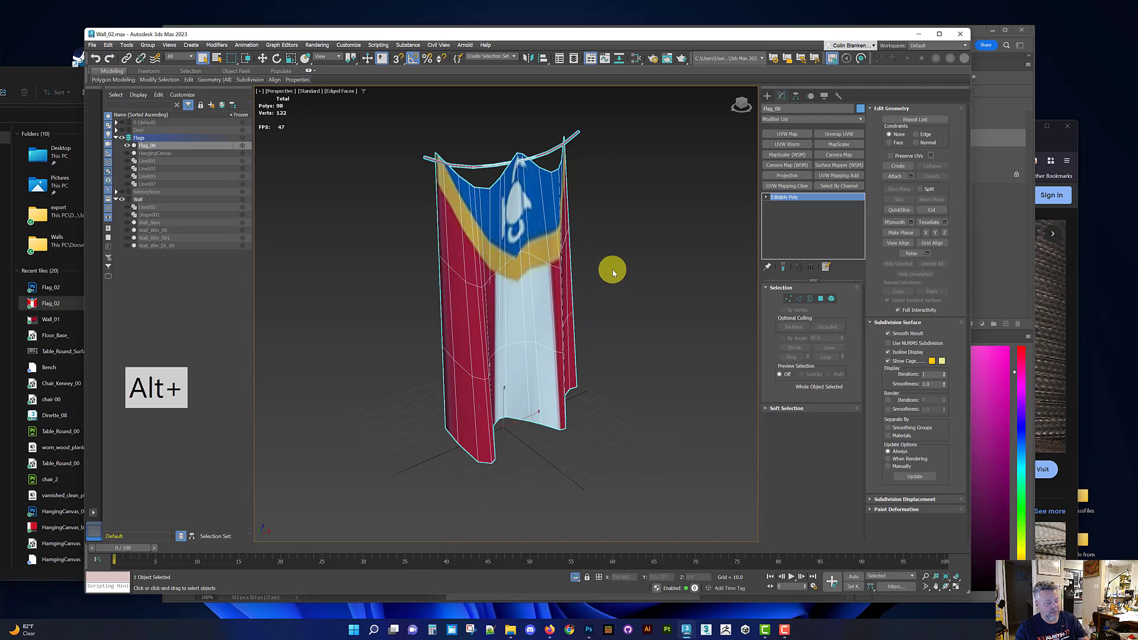
key("F4")
scroll(602, 237, "up", 3)
mouse_move(602, 236)
middle_mouse_down("alt")
mouse_move(627, 297)
mouse_move(602, 265)
middle_mouse_up("alt")
scroll(602, 264, "up", 3)
scroll(600, 261, "down", 3)
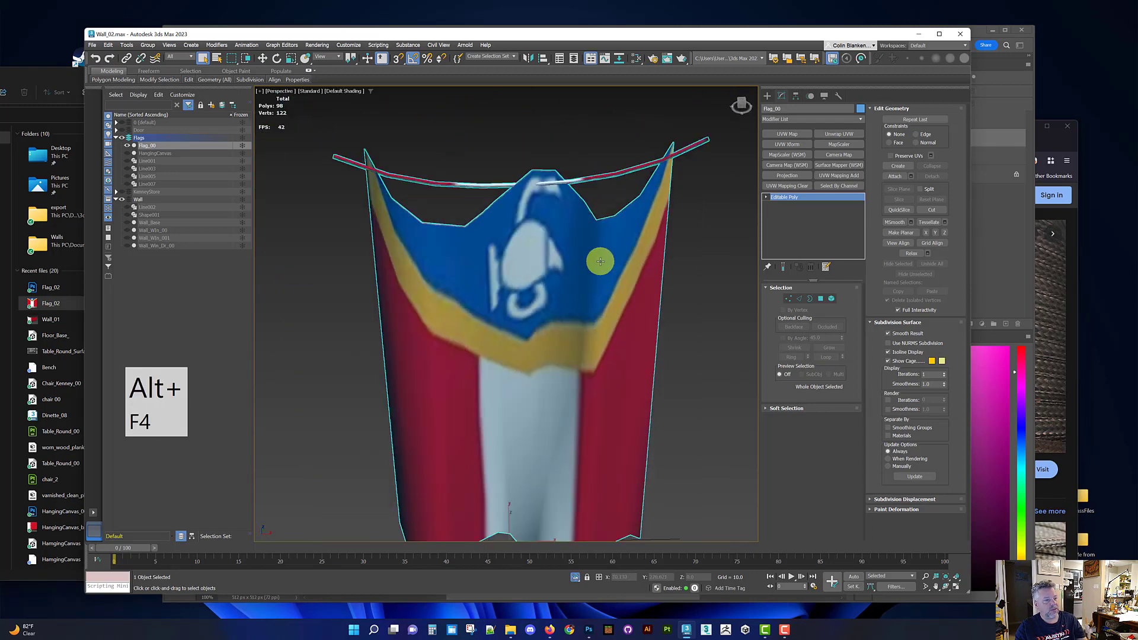
scroll(600, 261, "down", 3)
Apply an Unwrap UVW modifier to the flag mesh and show the Flag_02.png map behind its layout in the UV editor
left_click(838, 134)
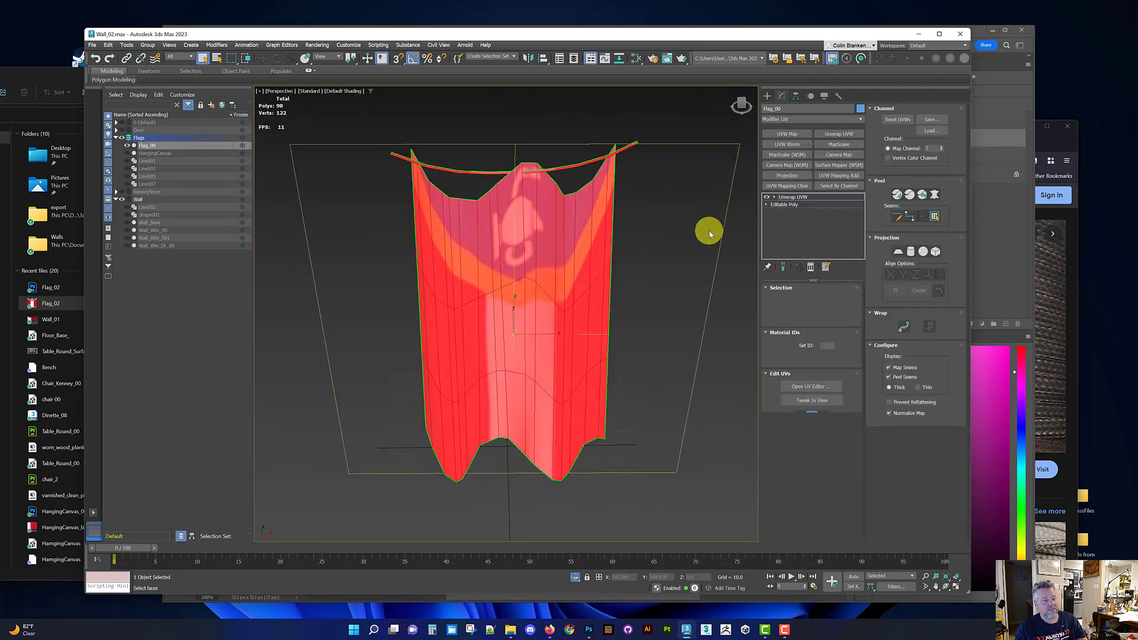
left_click(805, 479)
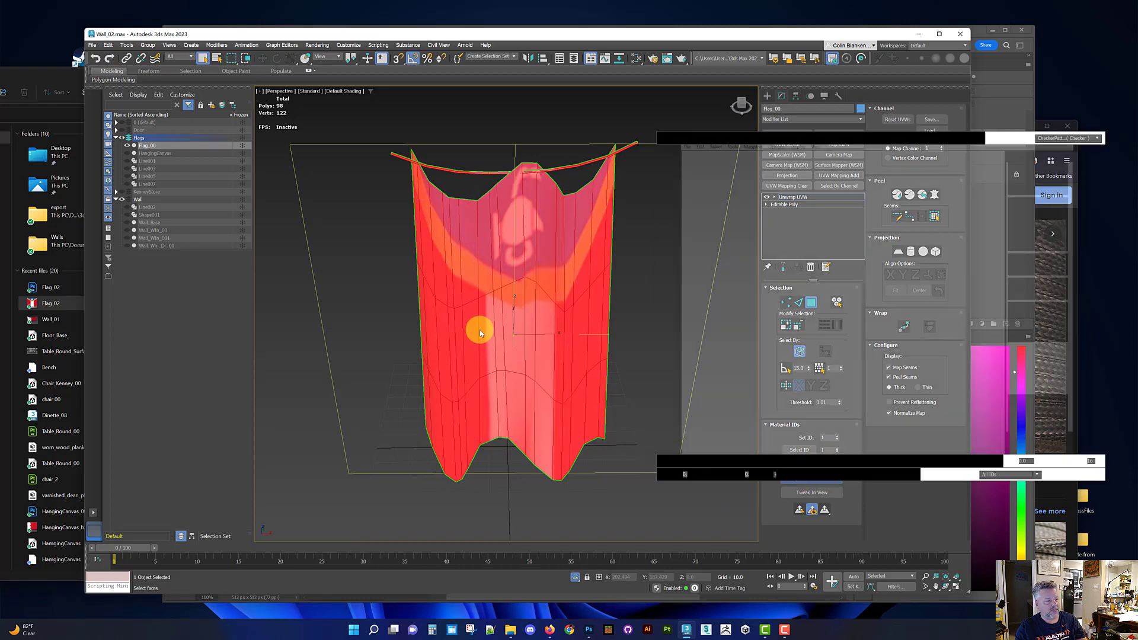
left_click(1066, 137)
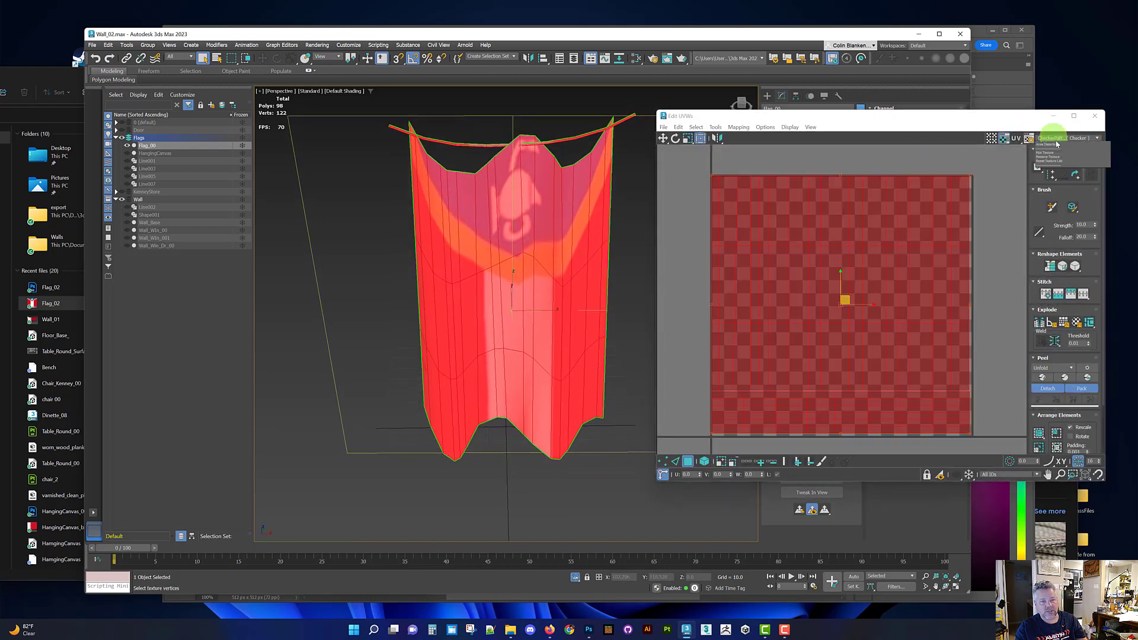
left_click(1092, 155)
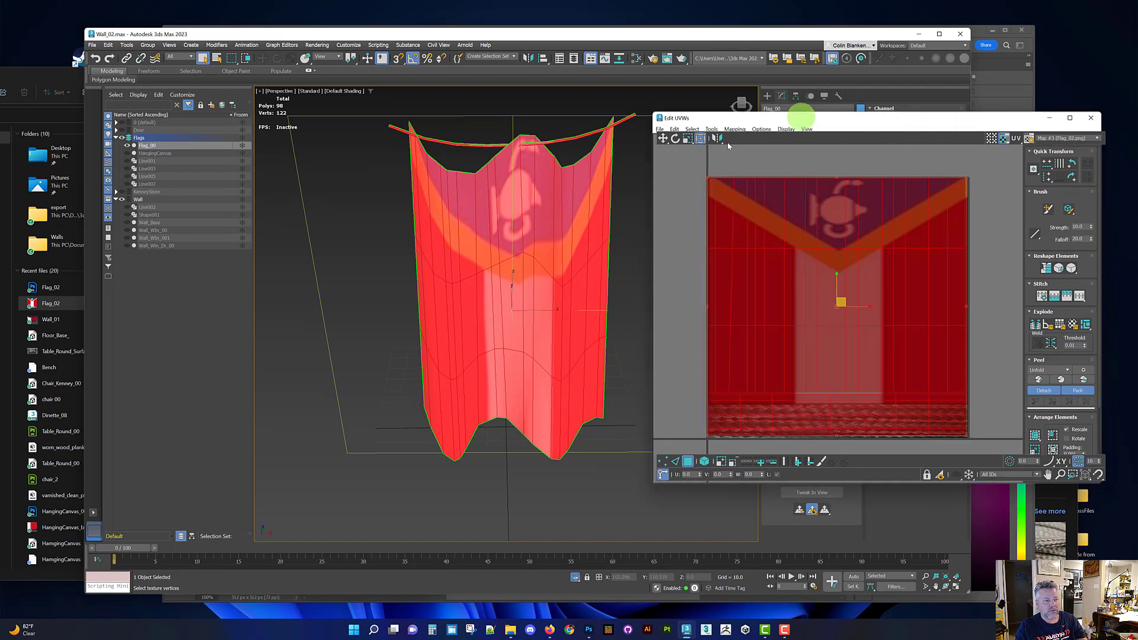
left_click_drag(800, 116, 498, 130)
left_click(689, 279)
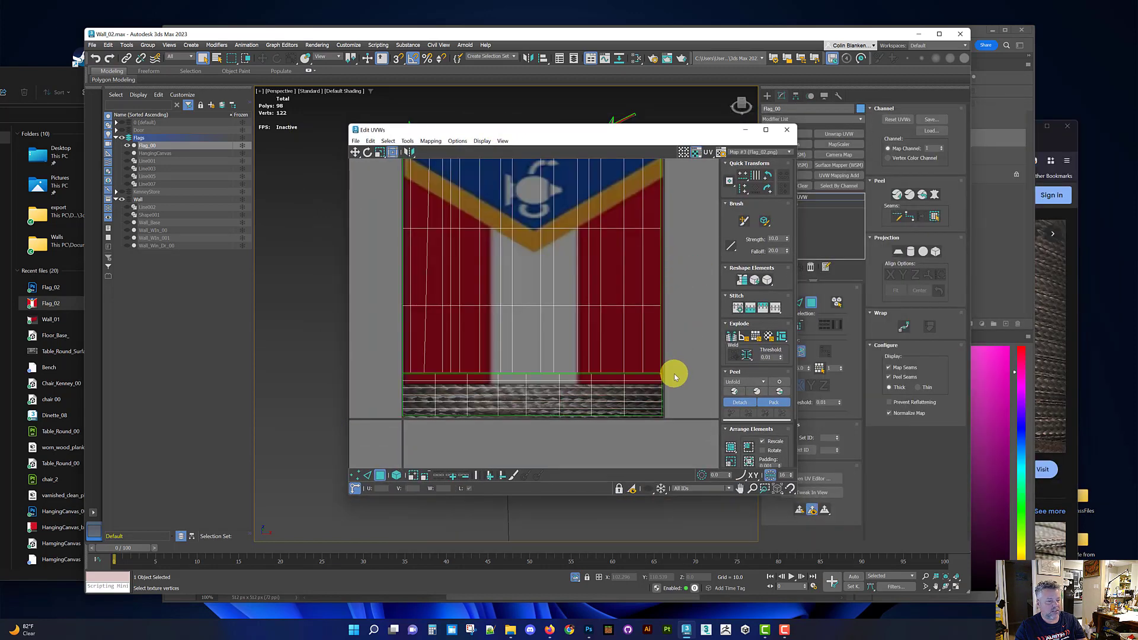
Select the wire's UV strip and squash it vertically to fit within the rope texture band
middle_click_drag(673, 373, 685, 300)
left_click_drag(586, 339, 389, 358)
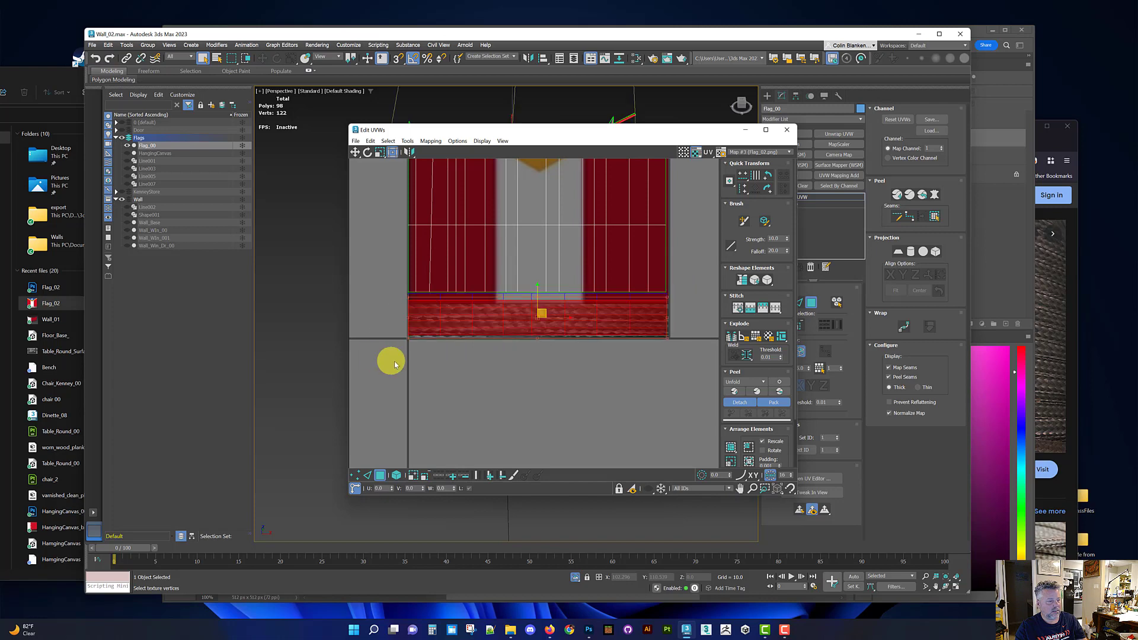
scroll(406, 318, "up", 3)
left_click_drag(398, 271, 703, 308, "ctrl")
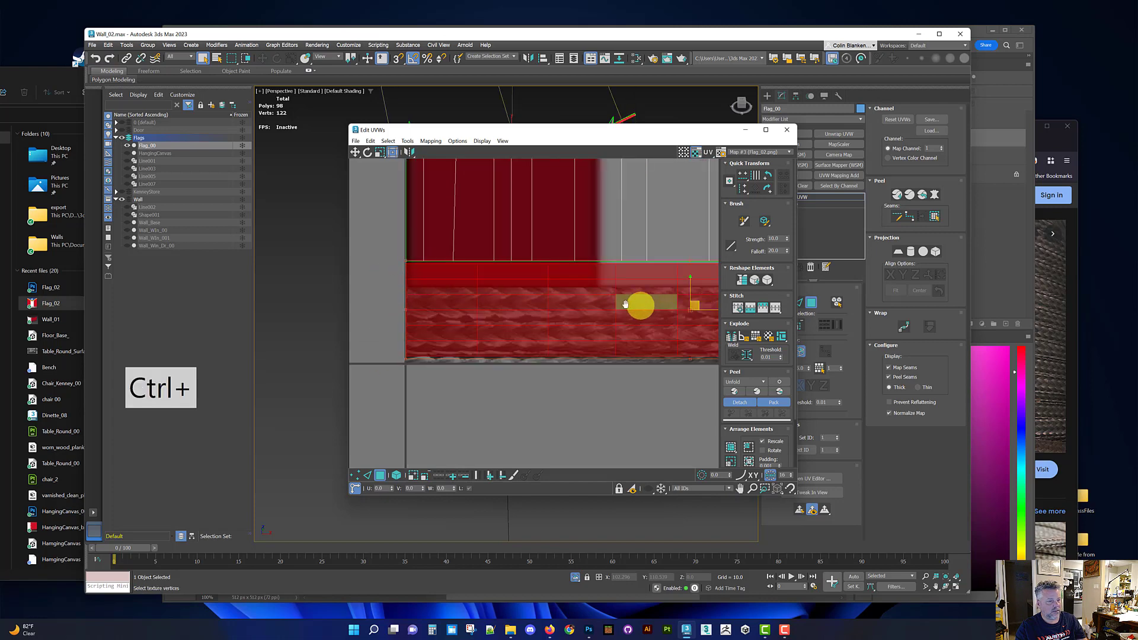
scroll(497, 301, "down", 3)
middle_click_drag(711, 292, 635, 301)
Select all the flag's UVs and stretch them down to the upper edge of the rope texture band
left_click_drag(564, 292, 634, 312)
scroll(645, 306, "down", 2)
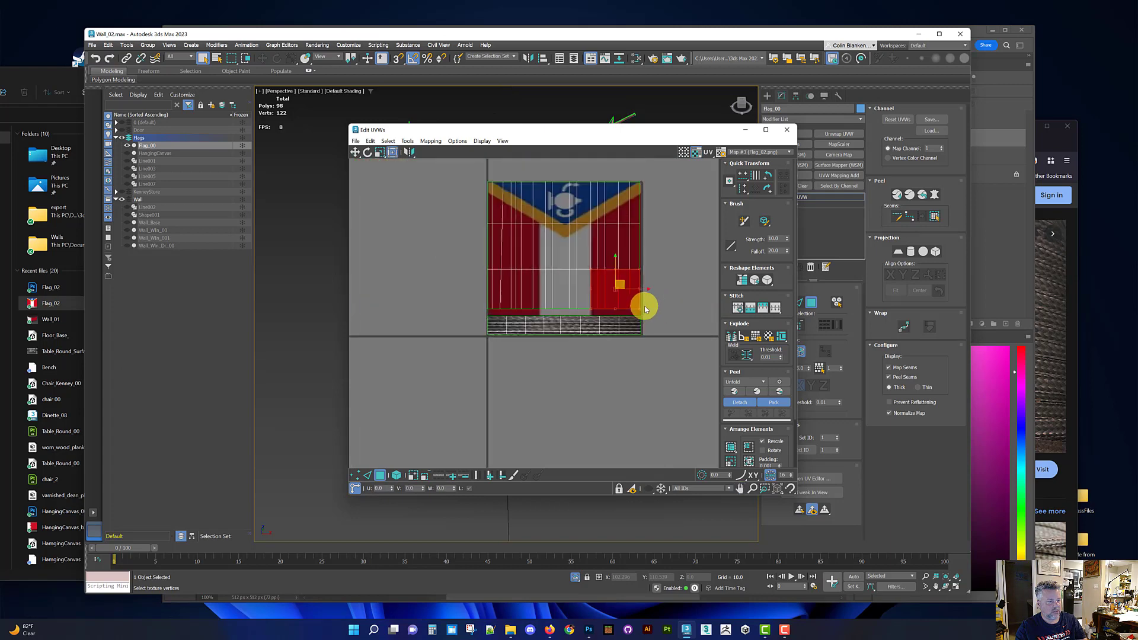
left_click_drag(474, 182, 648, 319)
scroll(642, 308, "up", 2)
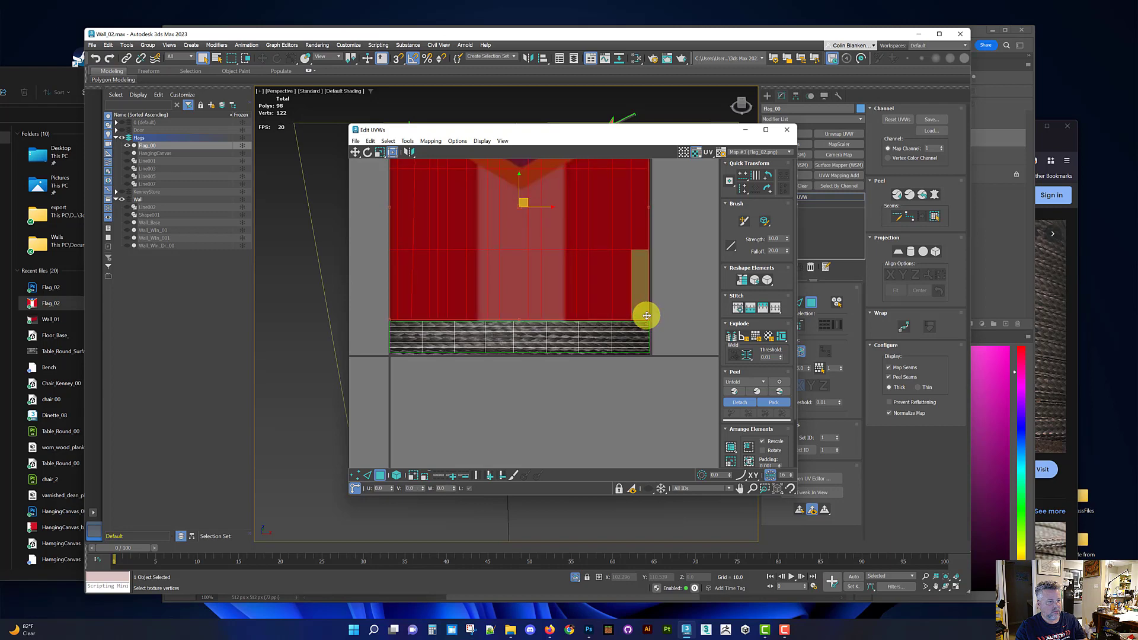
scroll(646, 316, "down", 2)
Close the UV editor and leave face selection to view the textured flag and wire
left_click(786, 130)
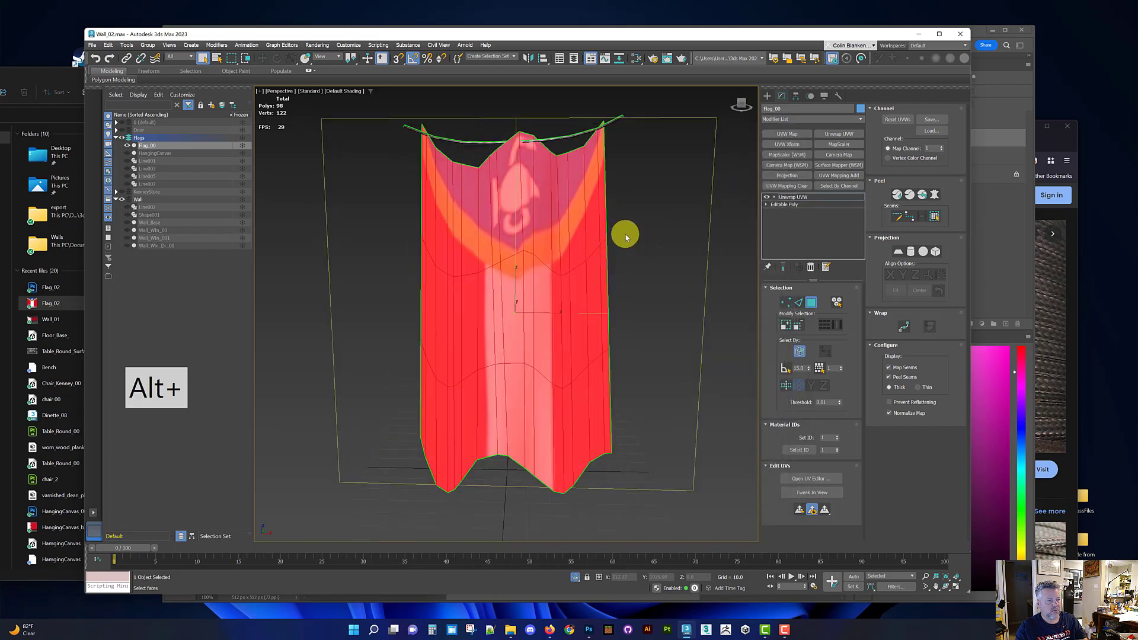
left_click(794, 197)
middle_click_drag(579, 254, 546, 297, "alt")
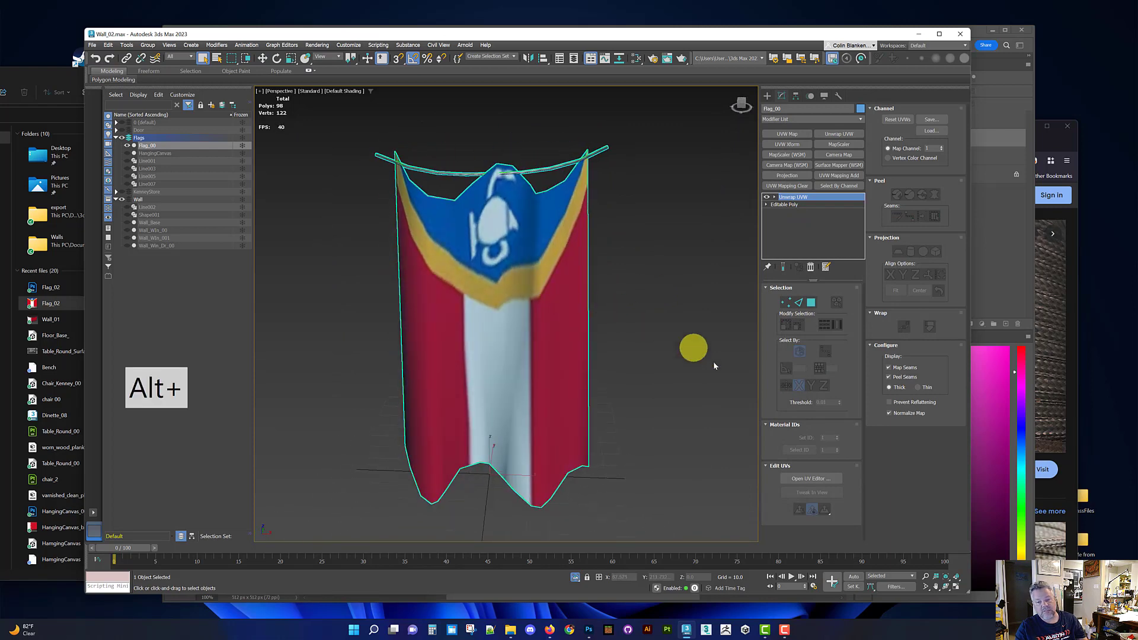